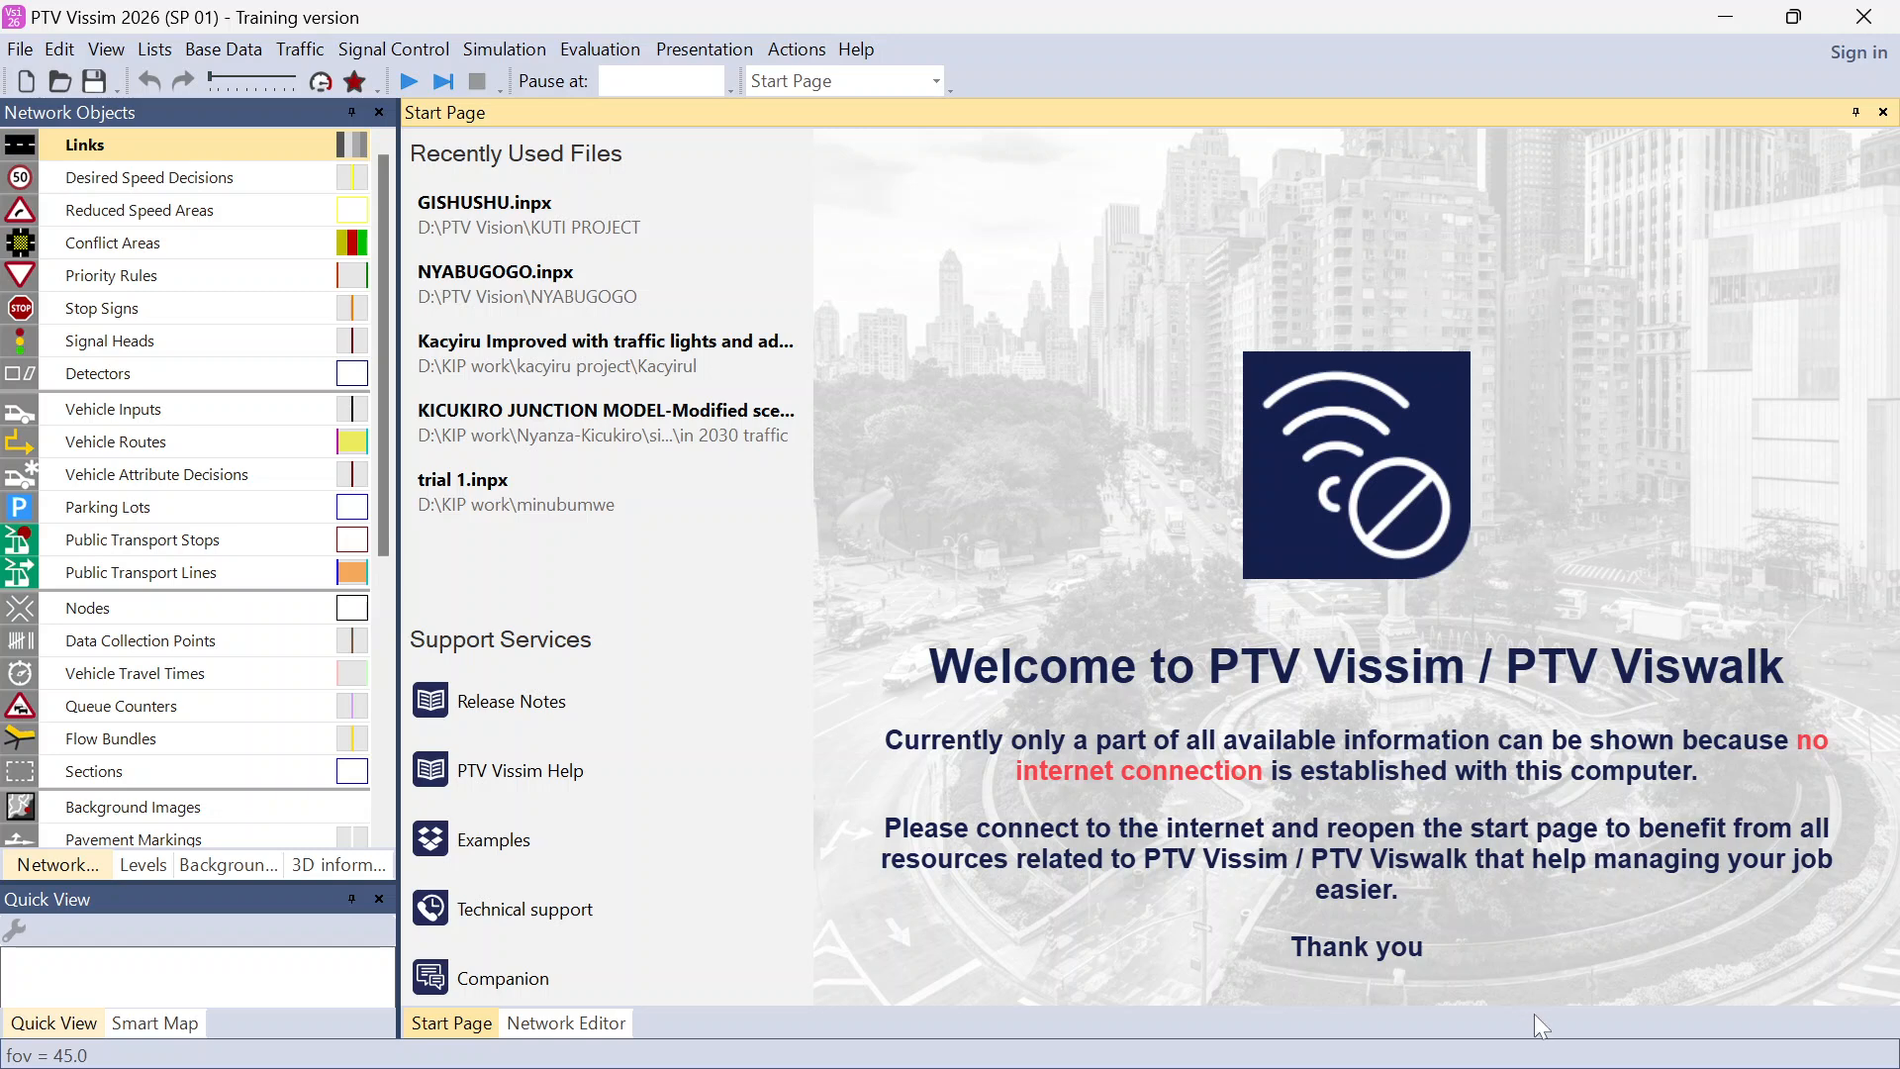
# Step: Close the start page and search the background map for Kigali, going to the Kigali City location in Rwanda
pyautogui.moveTo(1680, 1066)
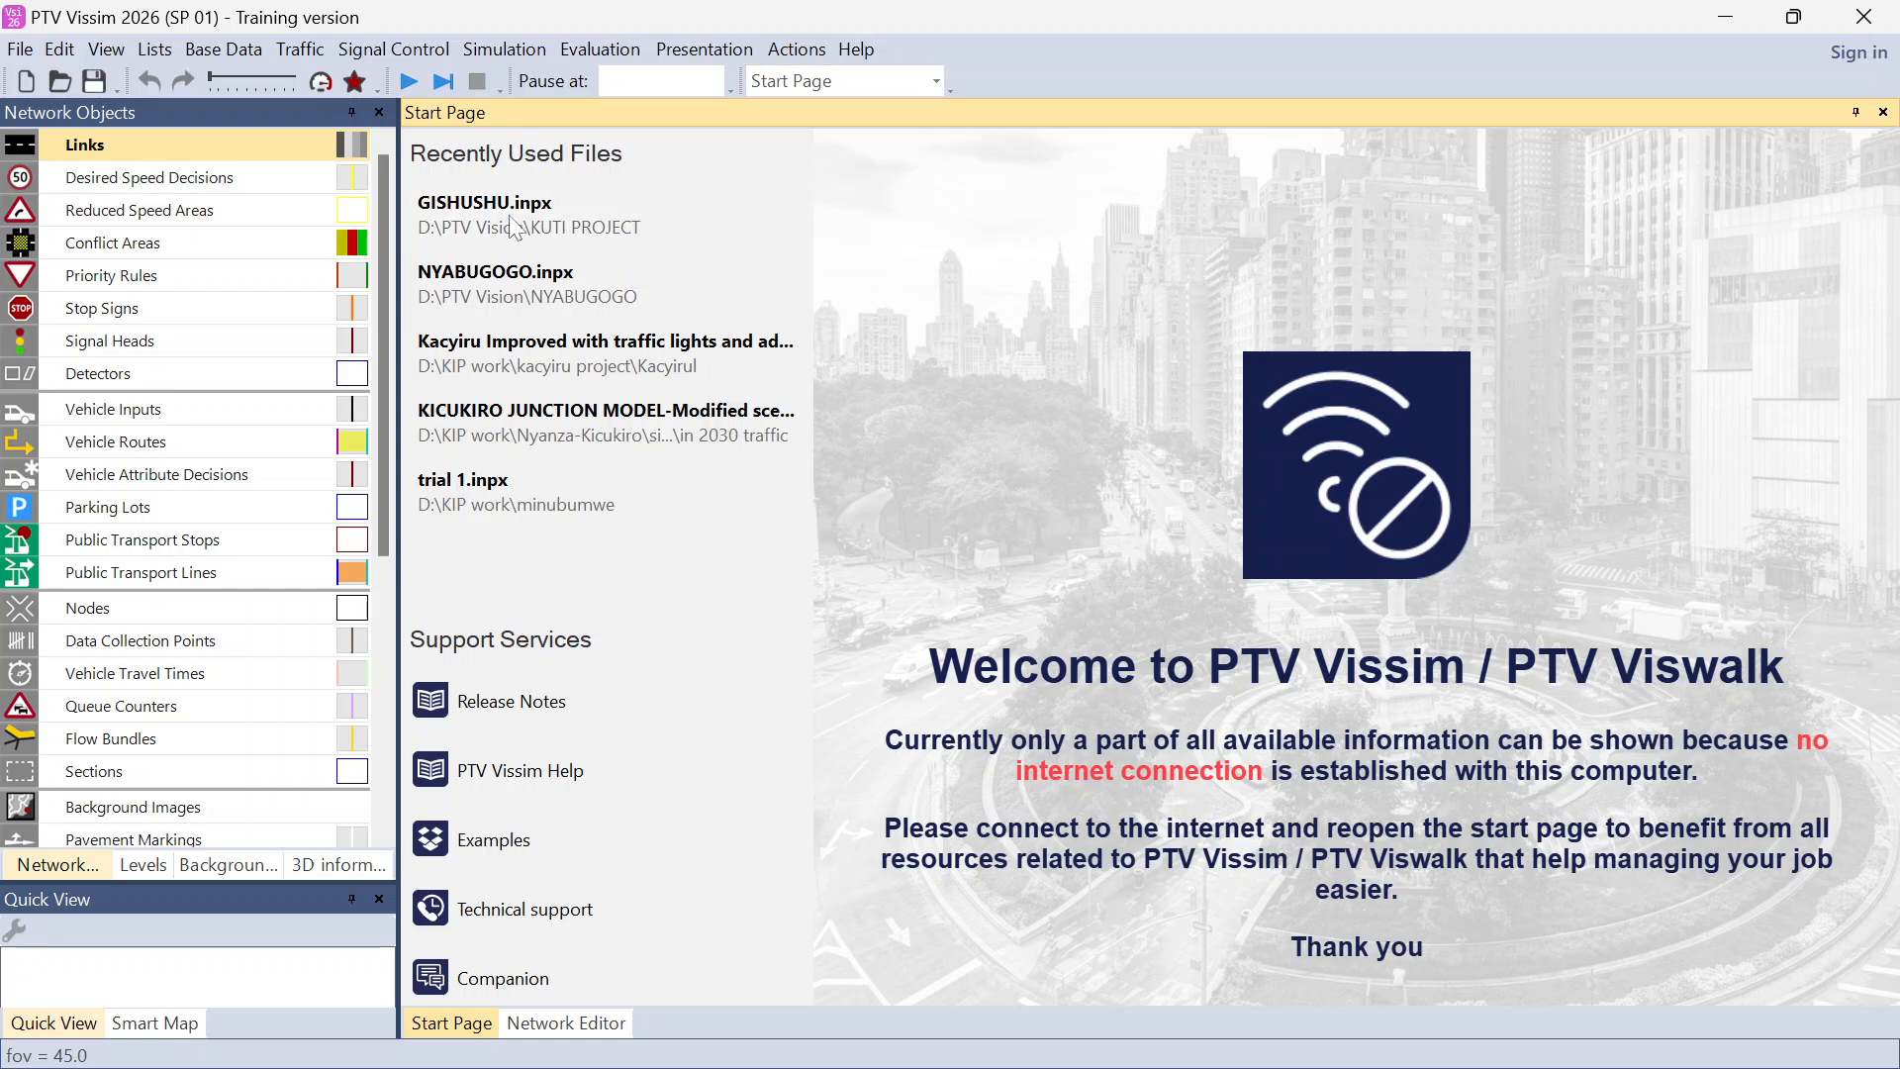
pyautogui.click(1885, 113)
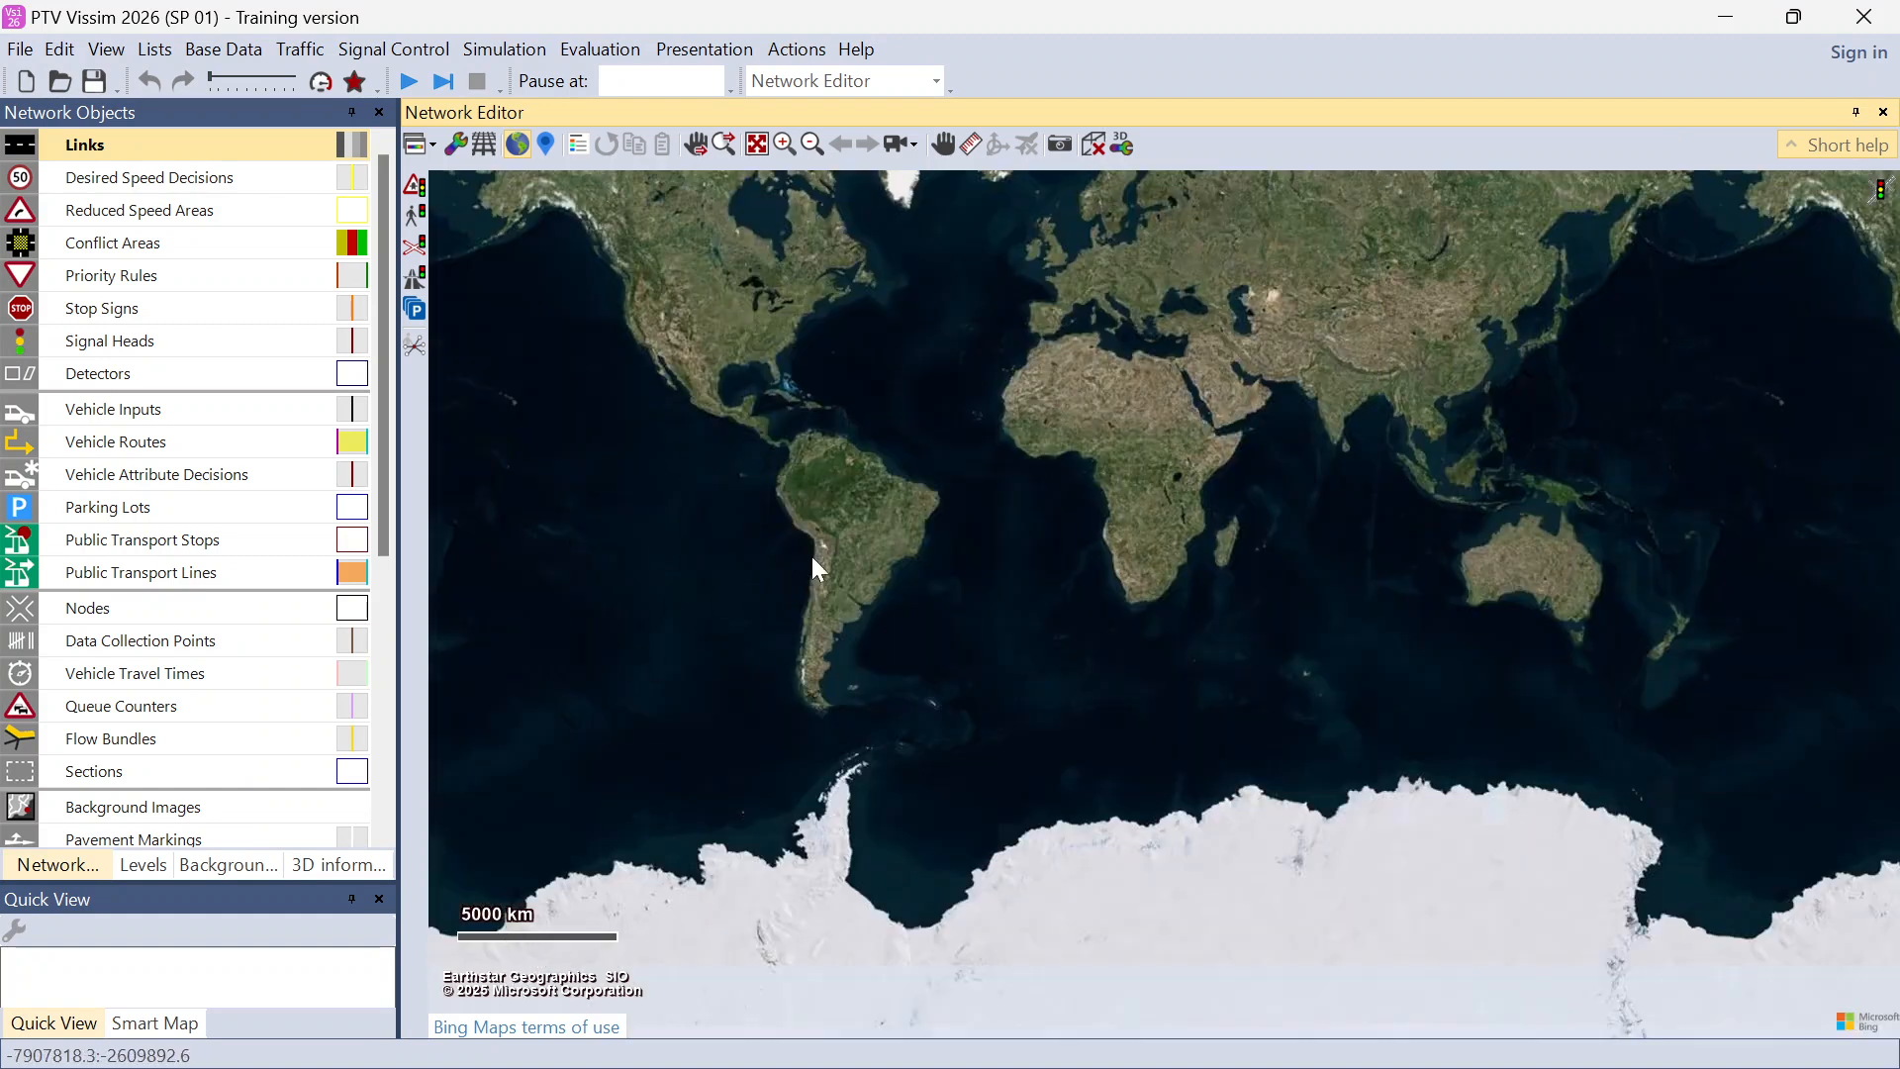
pyautogui.click(547, 146)
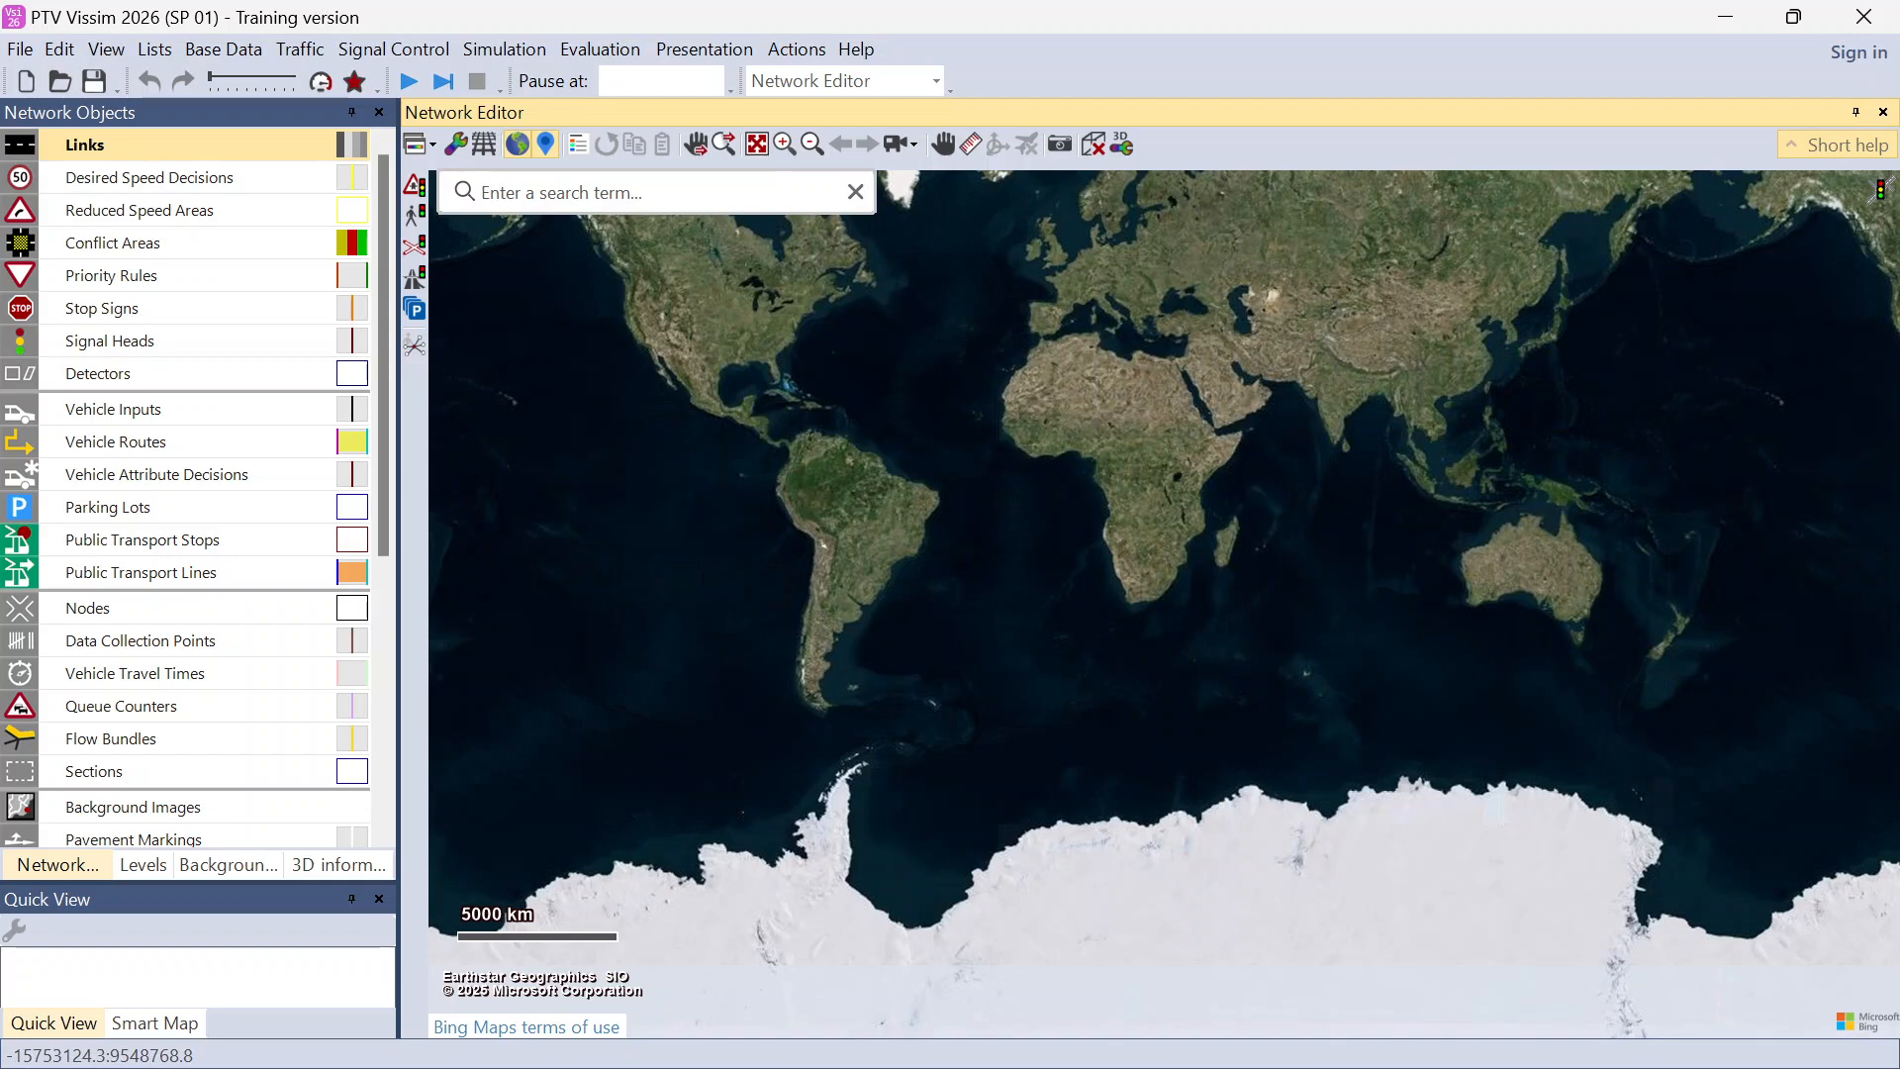
pyautogui.write('Kig')
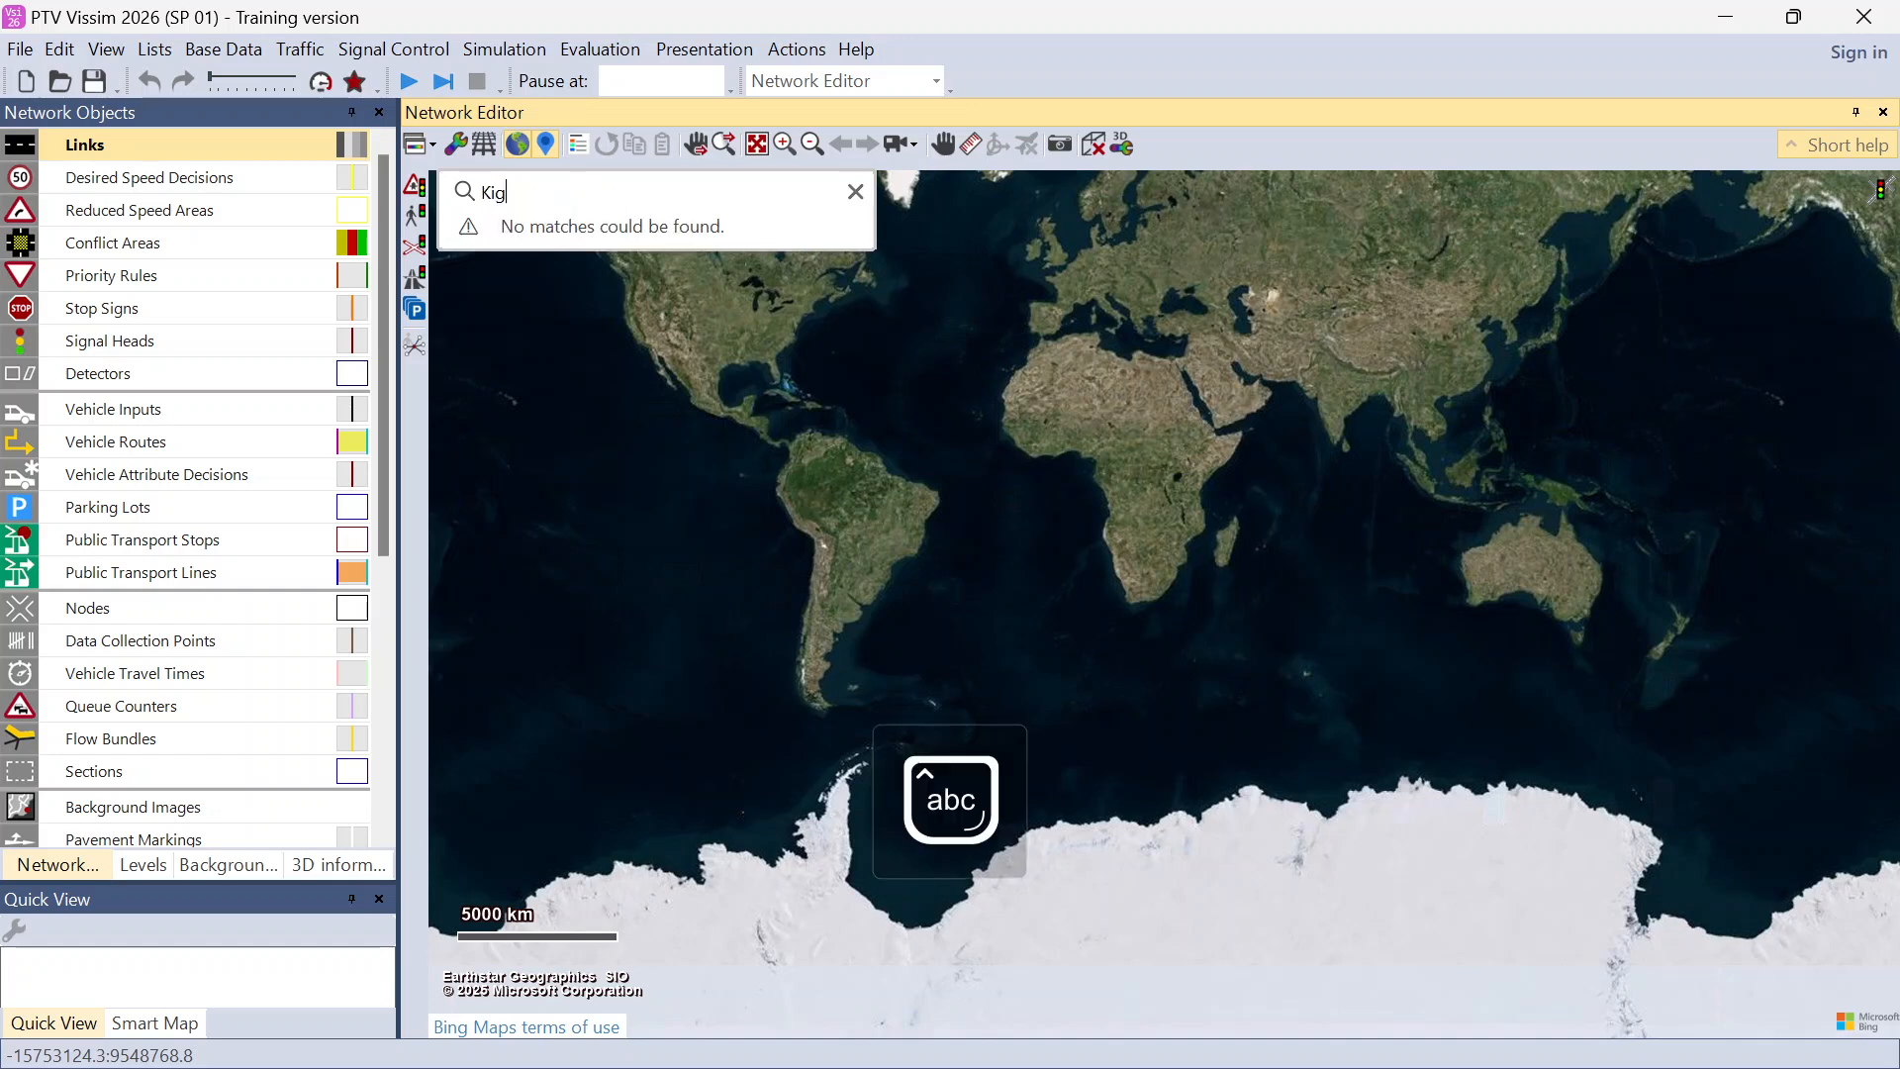
pyautogui.write('ali')
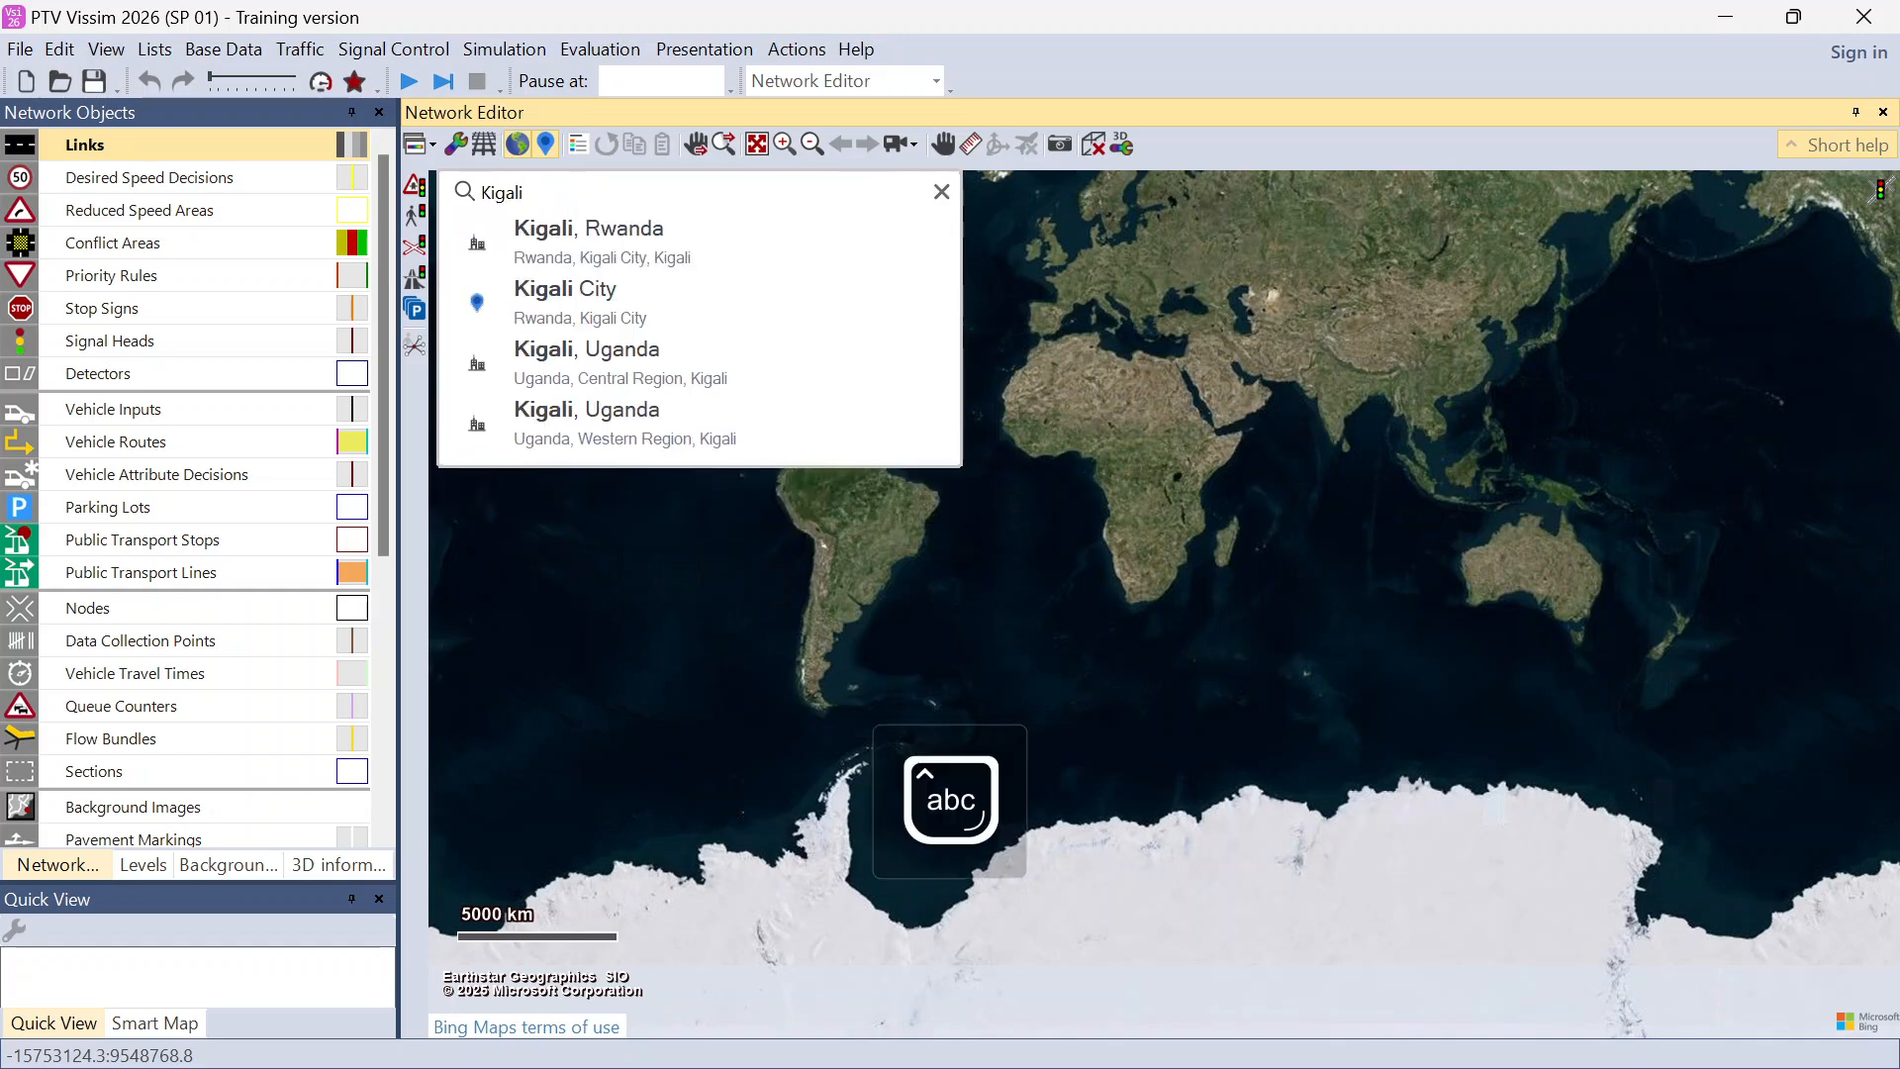
pyautogui.click(596, 293)
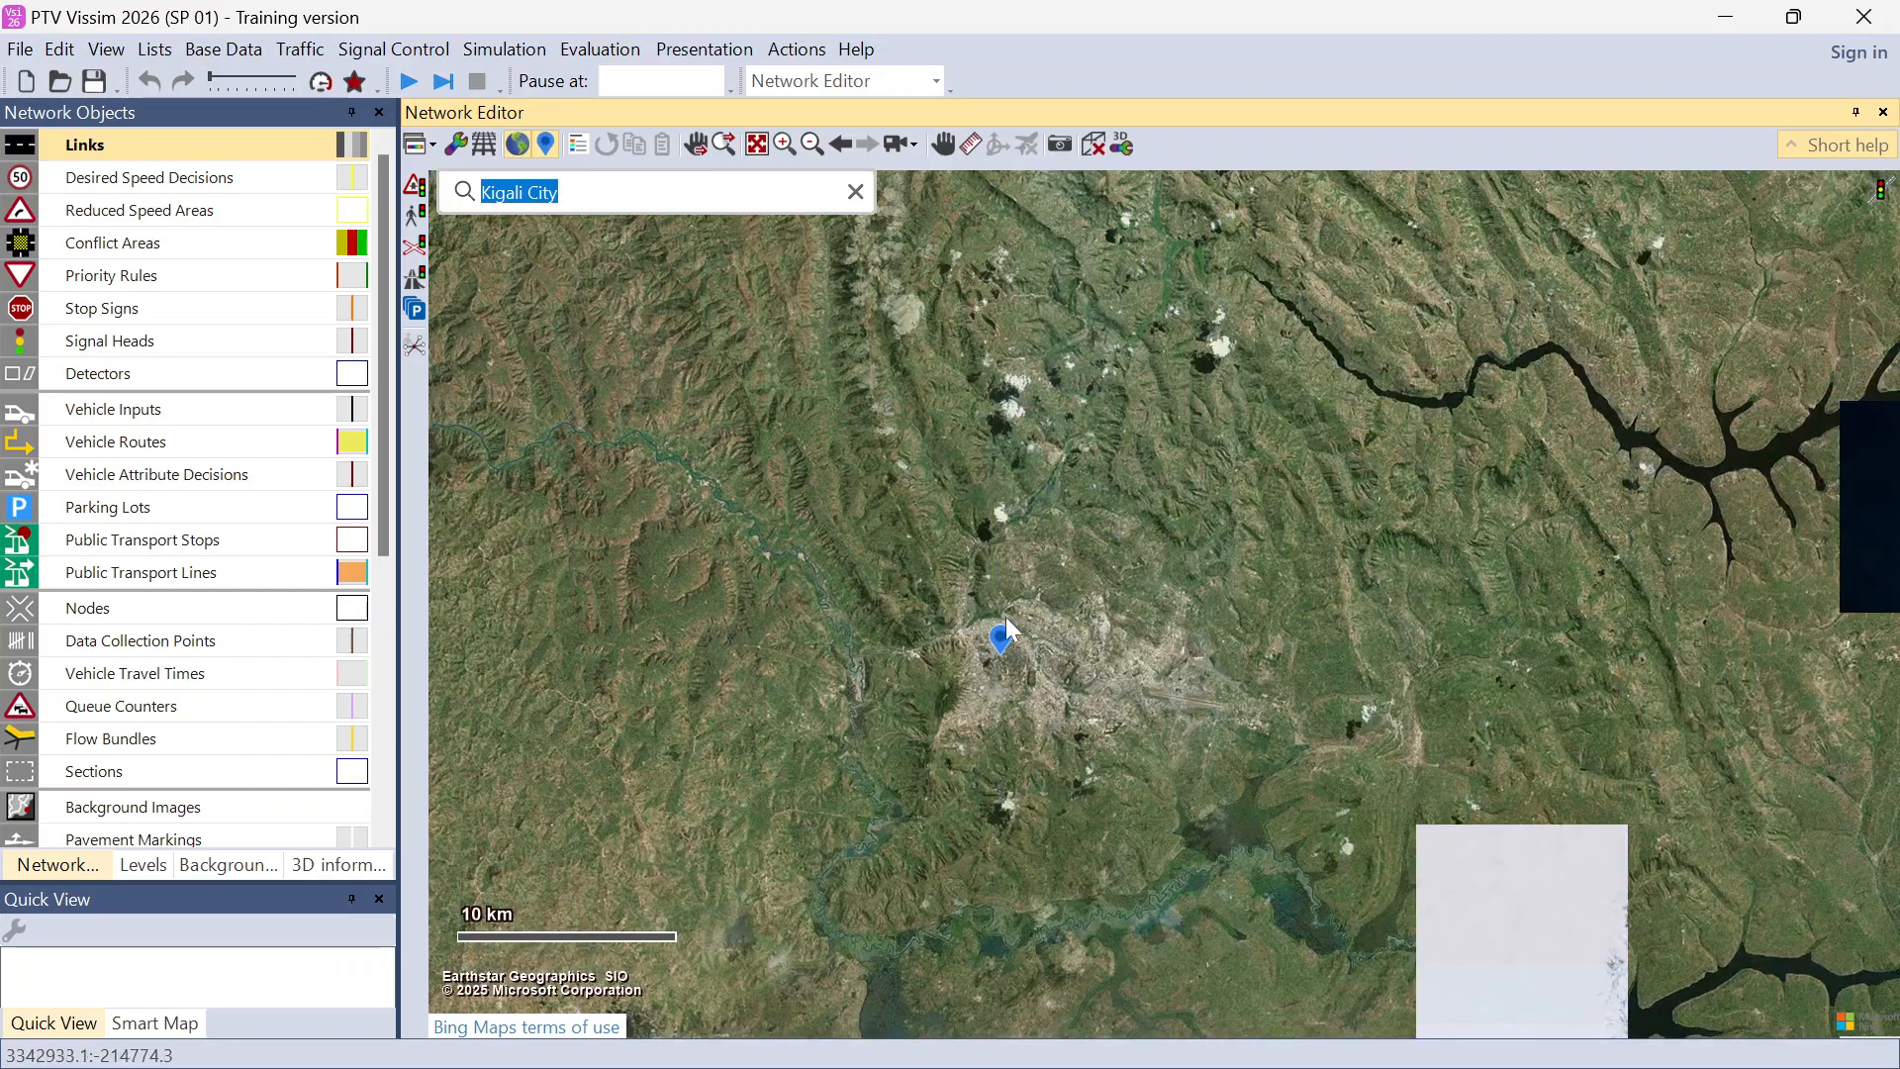
# Step: Locate the T-junction south of the Kigali City marker, beside the long high-rise building, on the satellite map
pyautogui.scroll(1, 1029, 669)
pyautogui.scroll(4, 1006, 643)
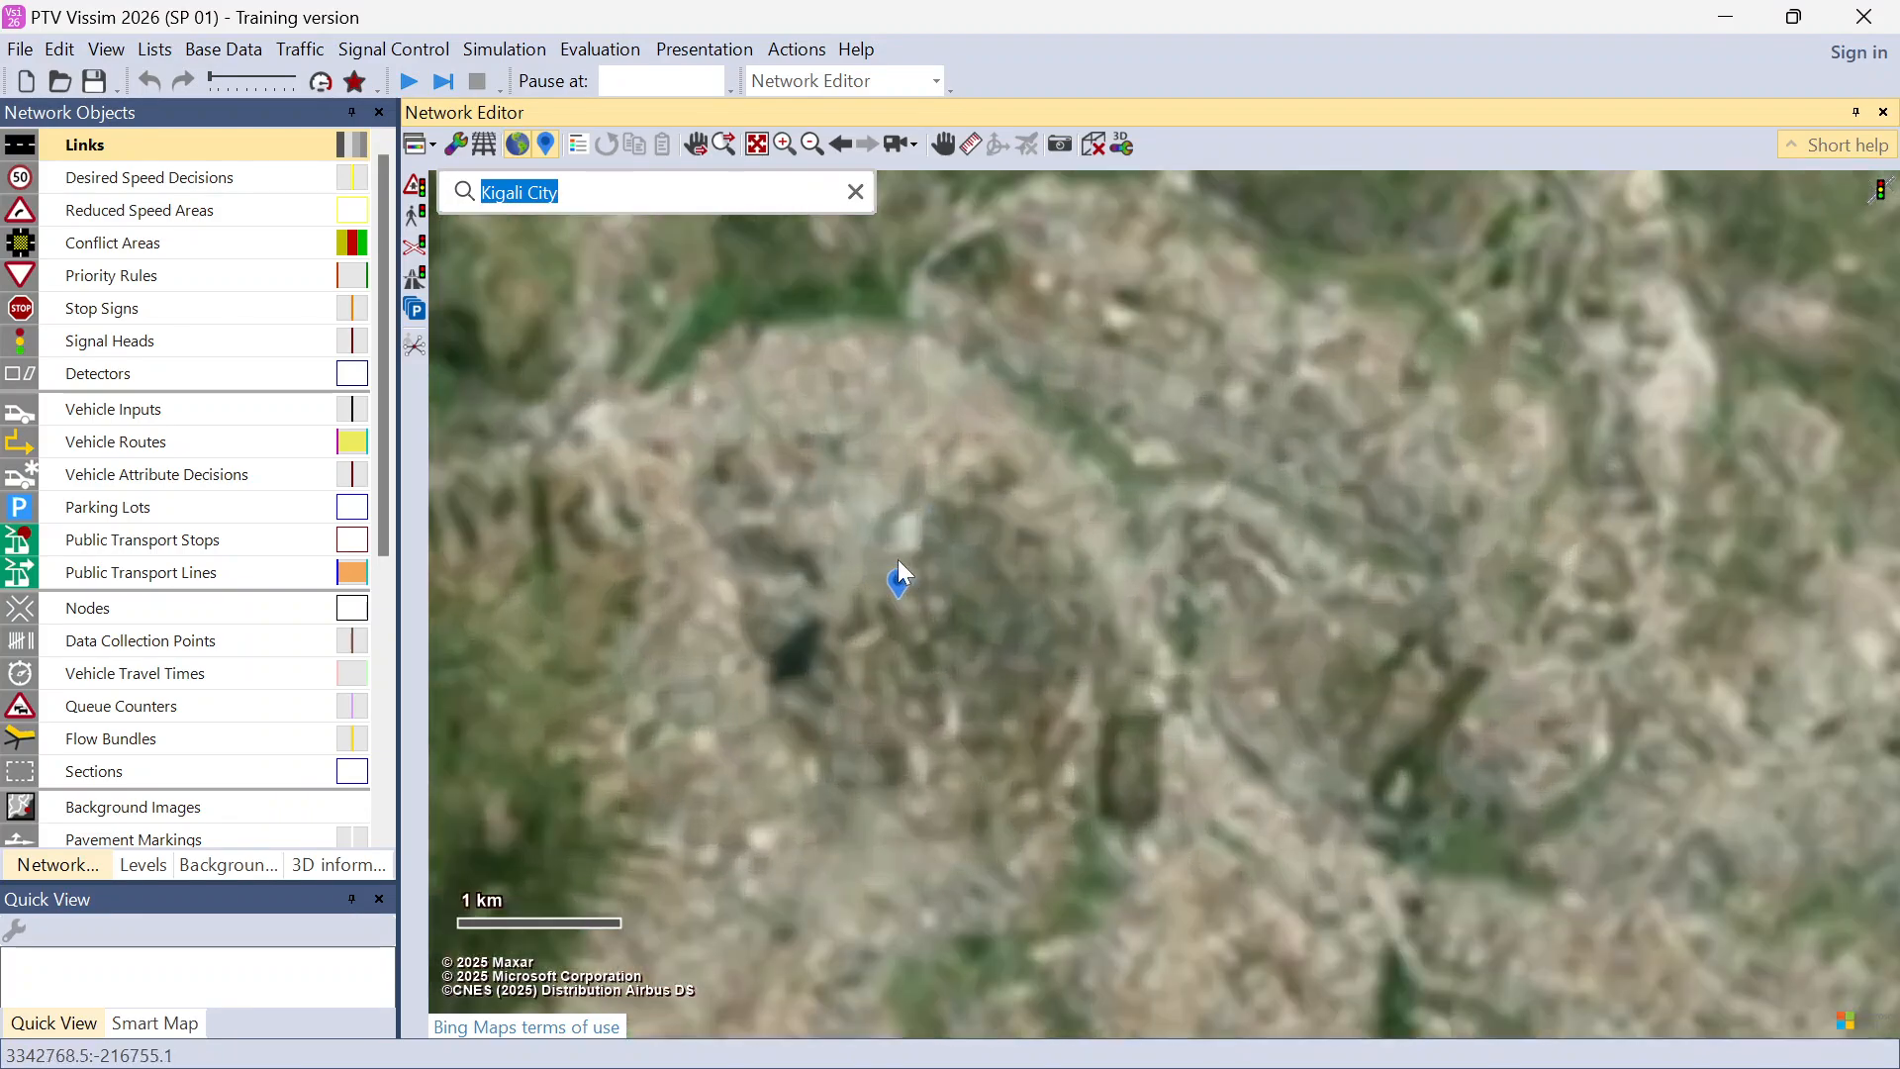
pyautogui.scroll(2, 854, 536)
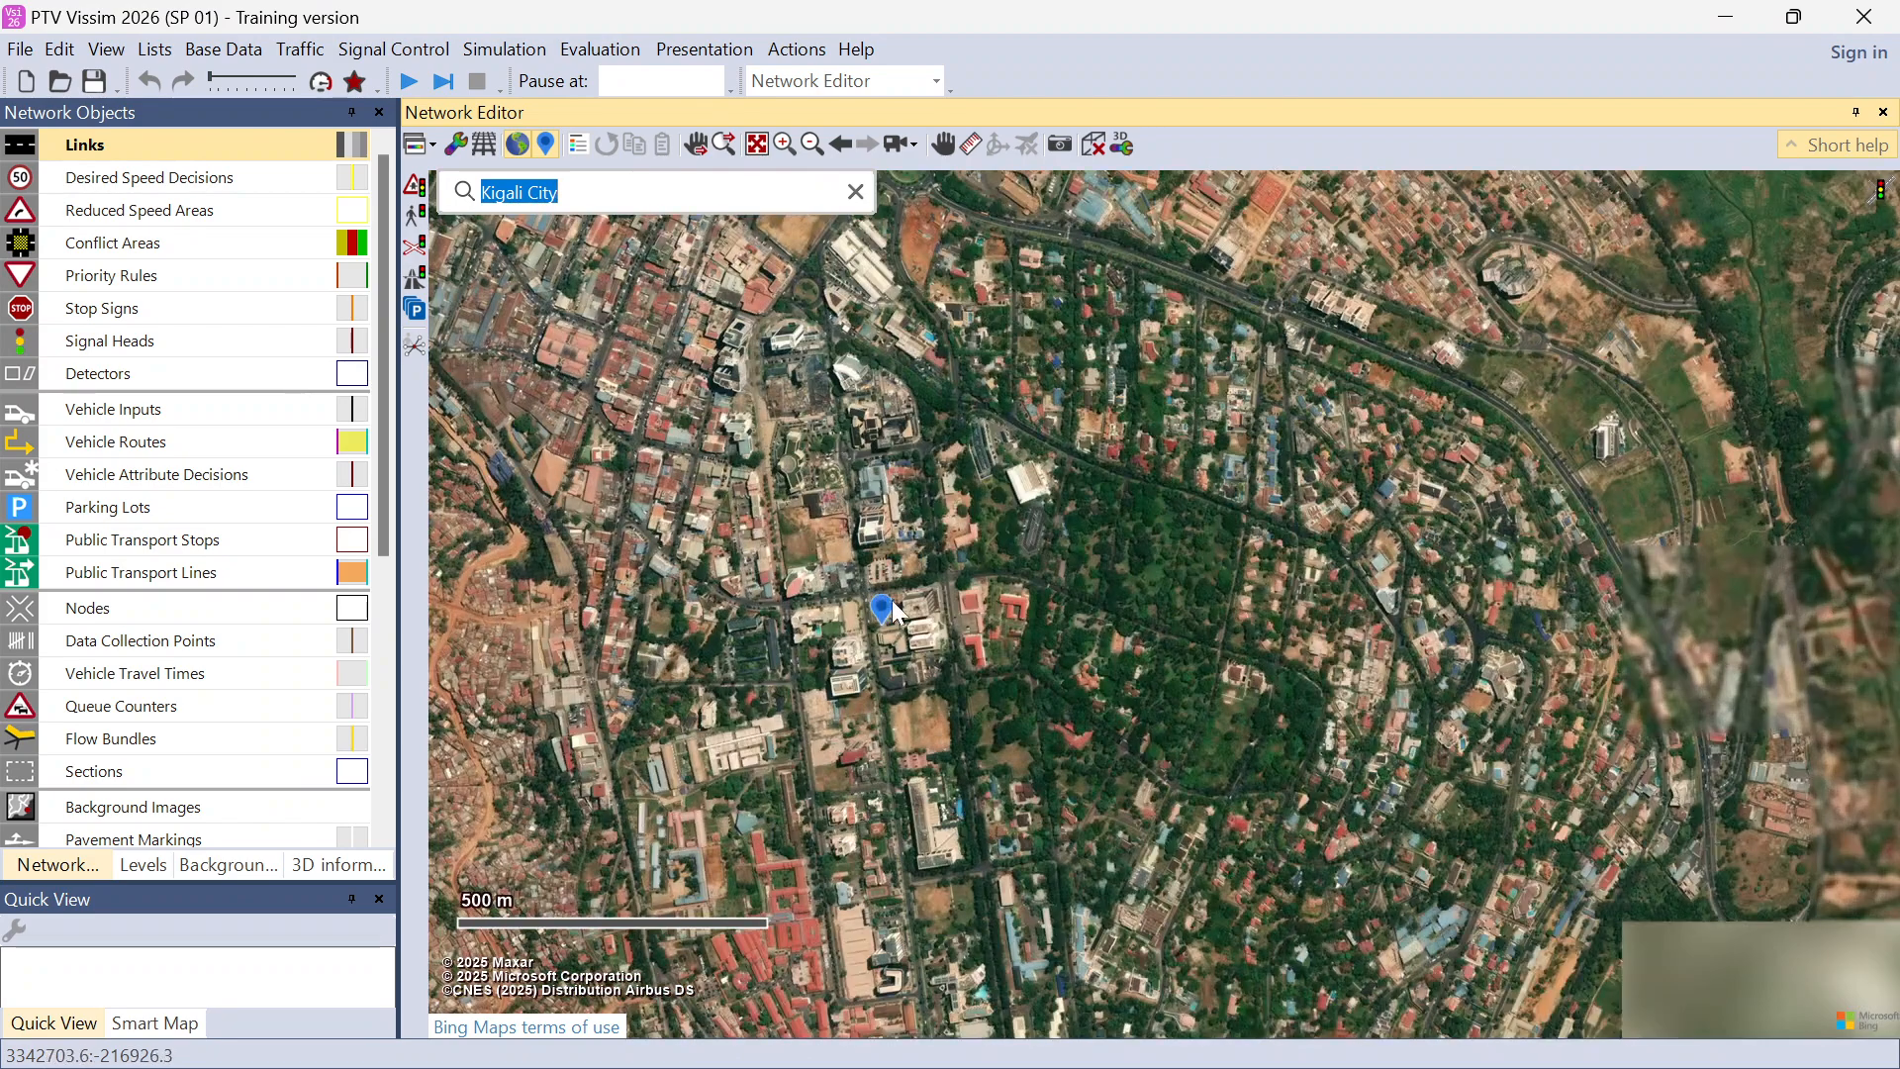
pyautogui.scroll(2, 880, 623)
pyautogui.scroll(1, 877, 616)
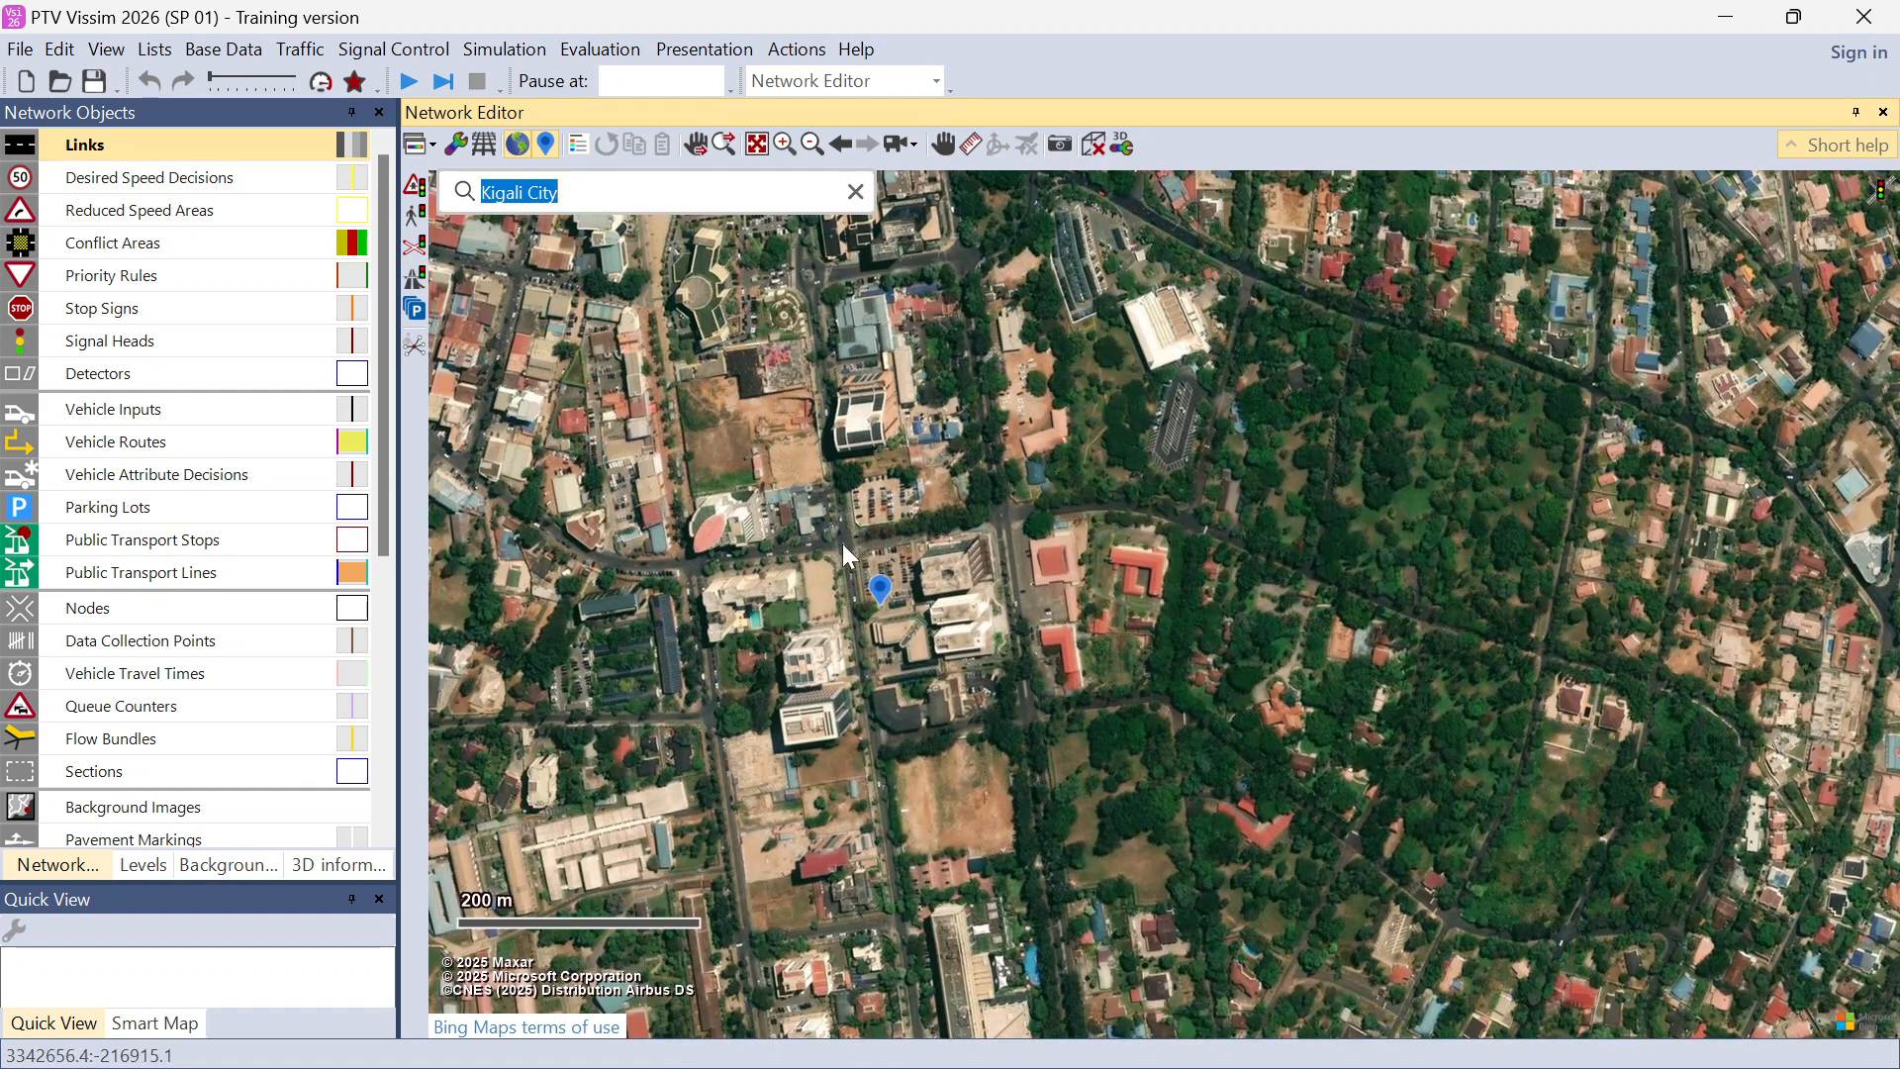
pyautogui.scroll(1, 857, 551)
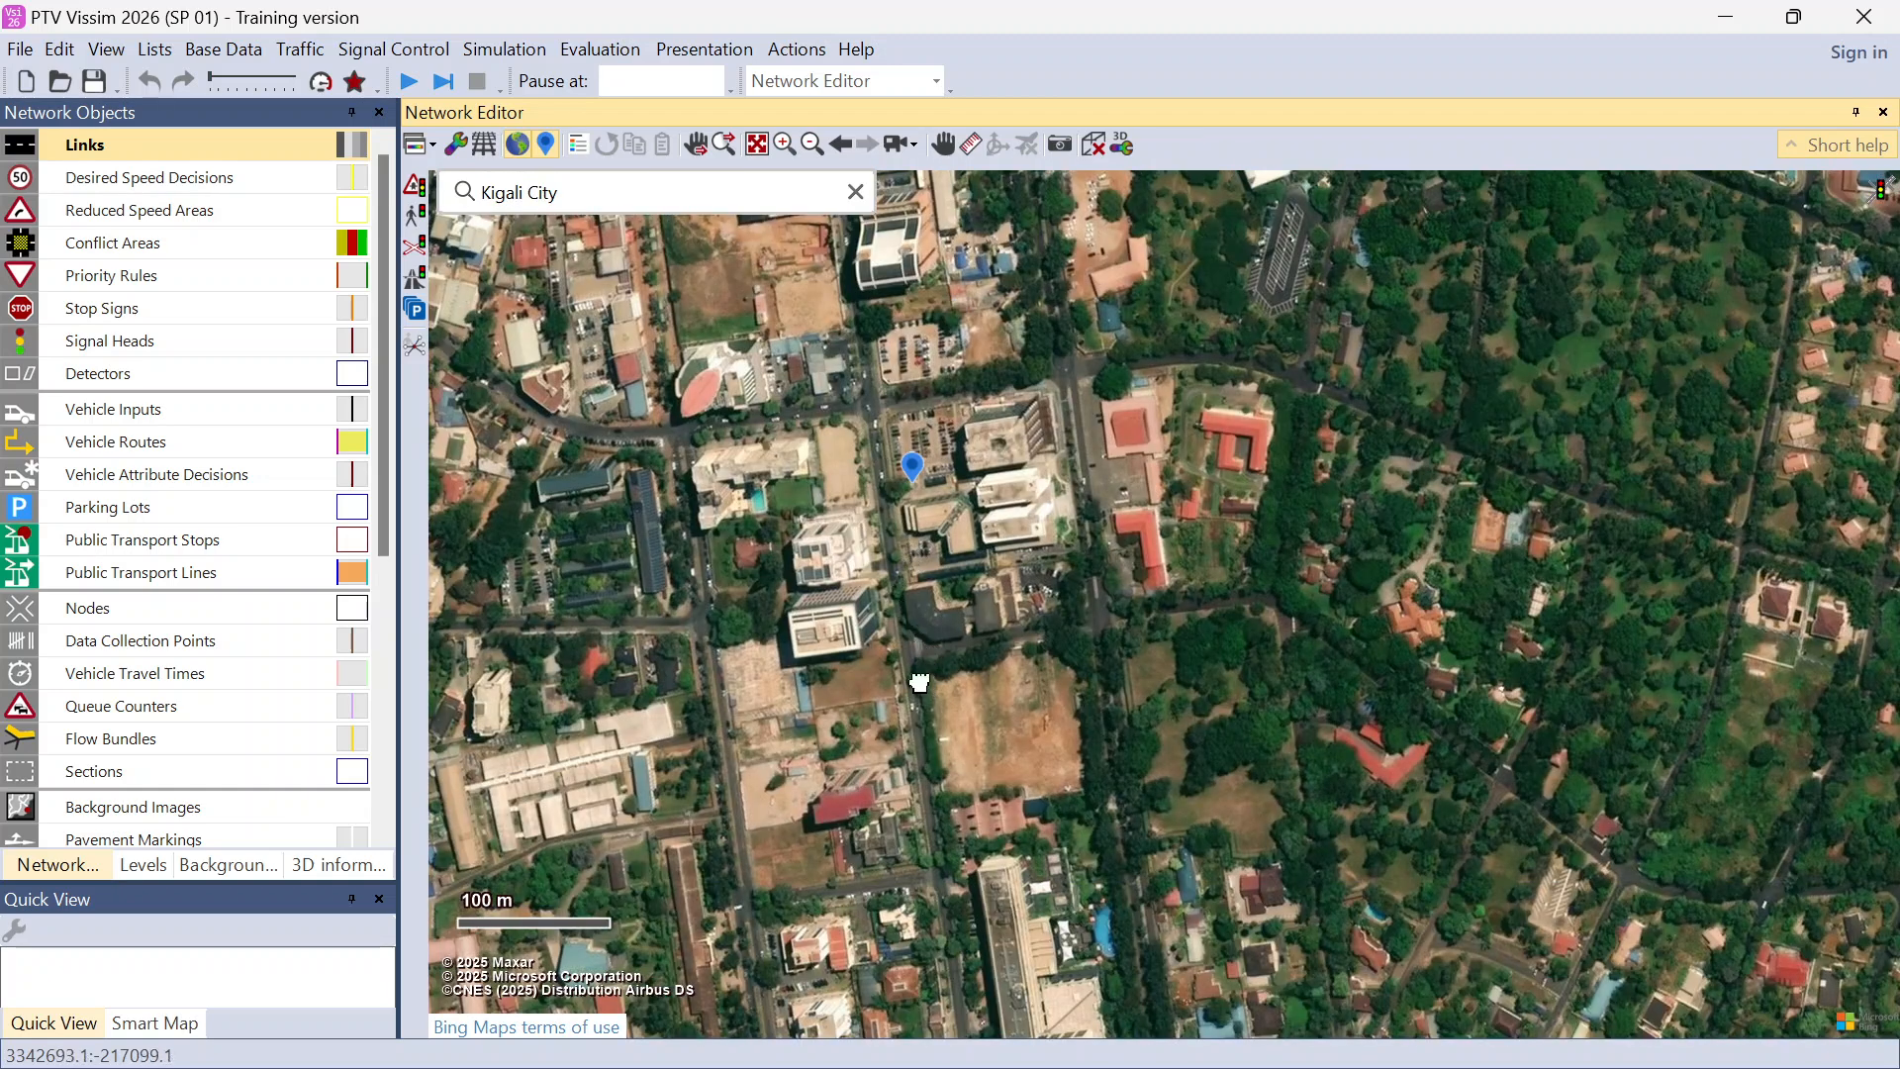
pyautogui.moveTo(920, 683); pyautogui.dragTo(913, 406)
pyautogui.scroll(1, 922, 615)
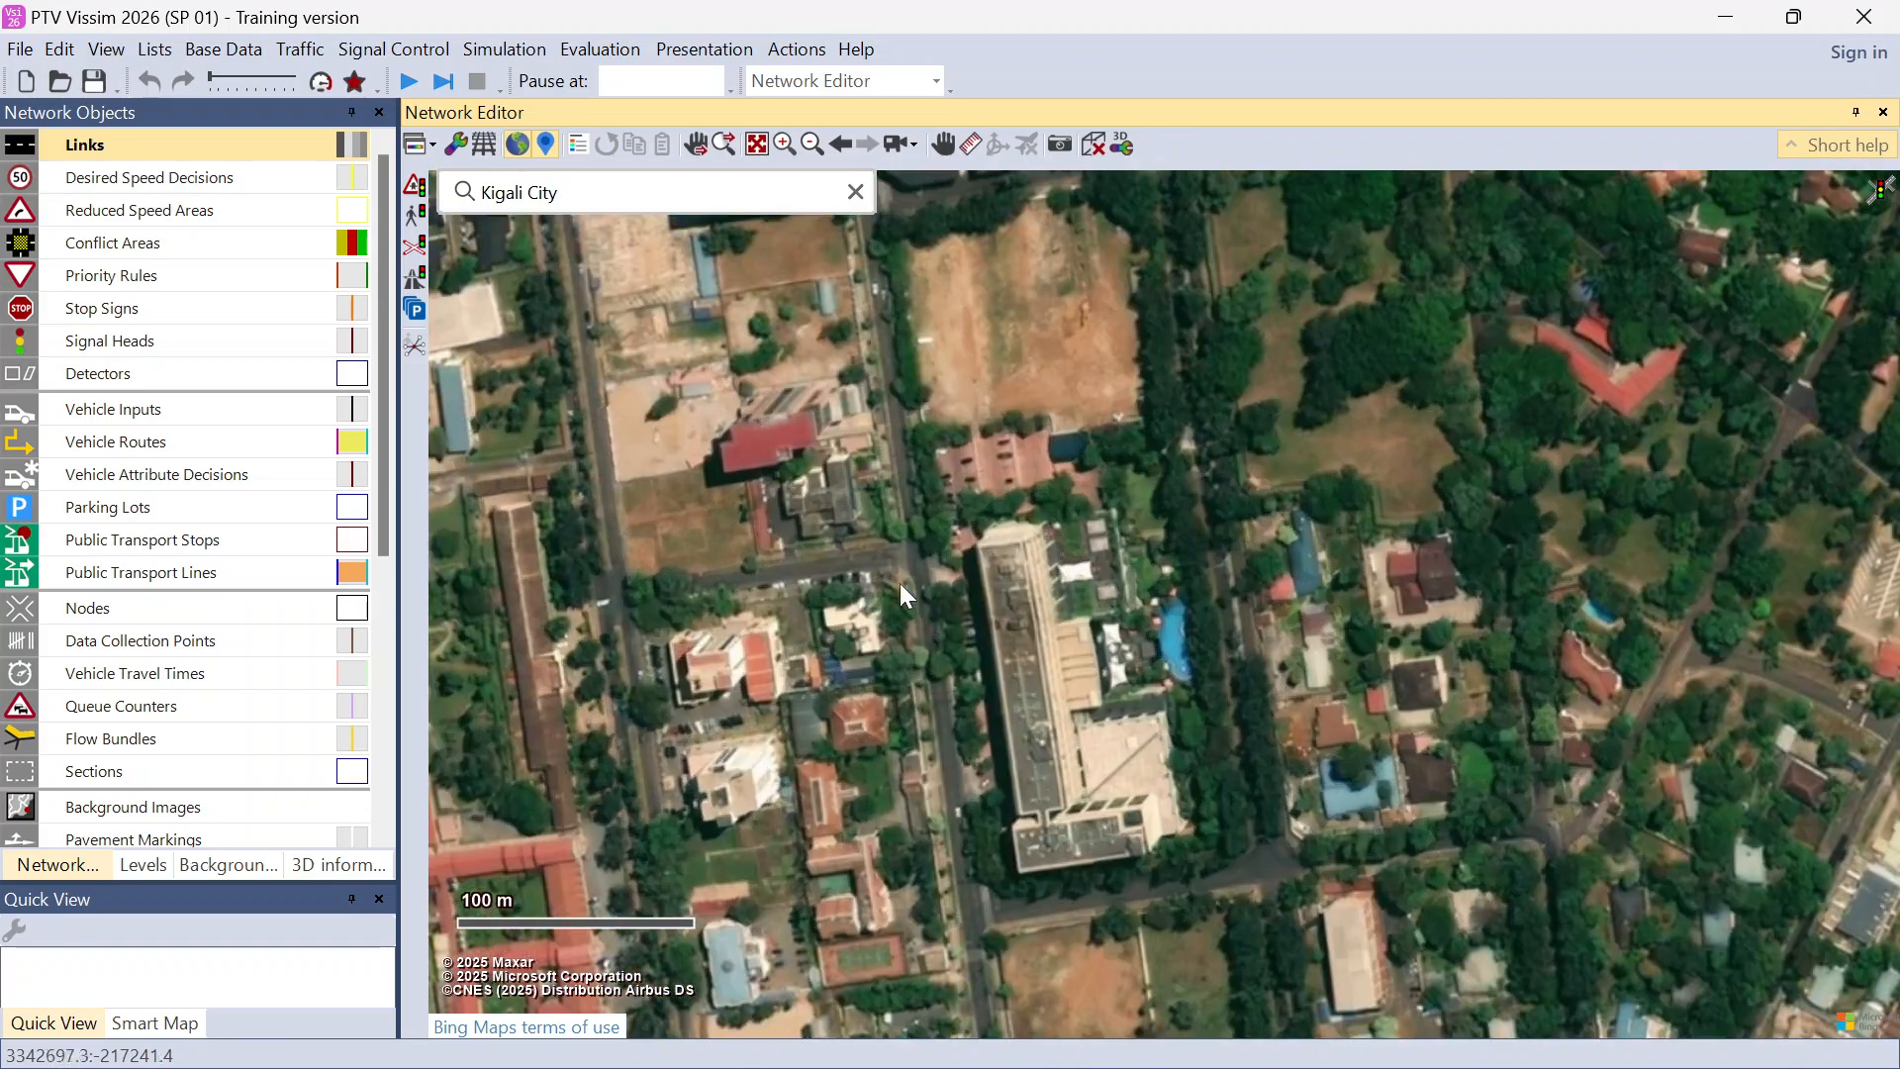
pyautogui.scroll(1, 881, 556)
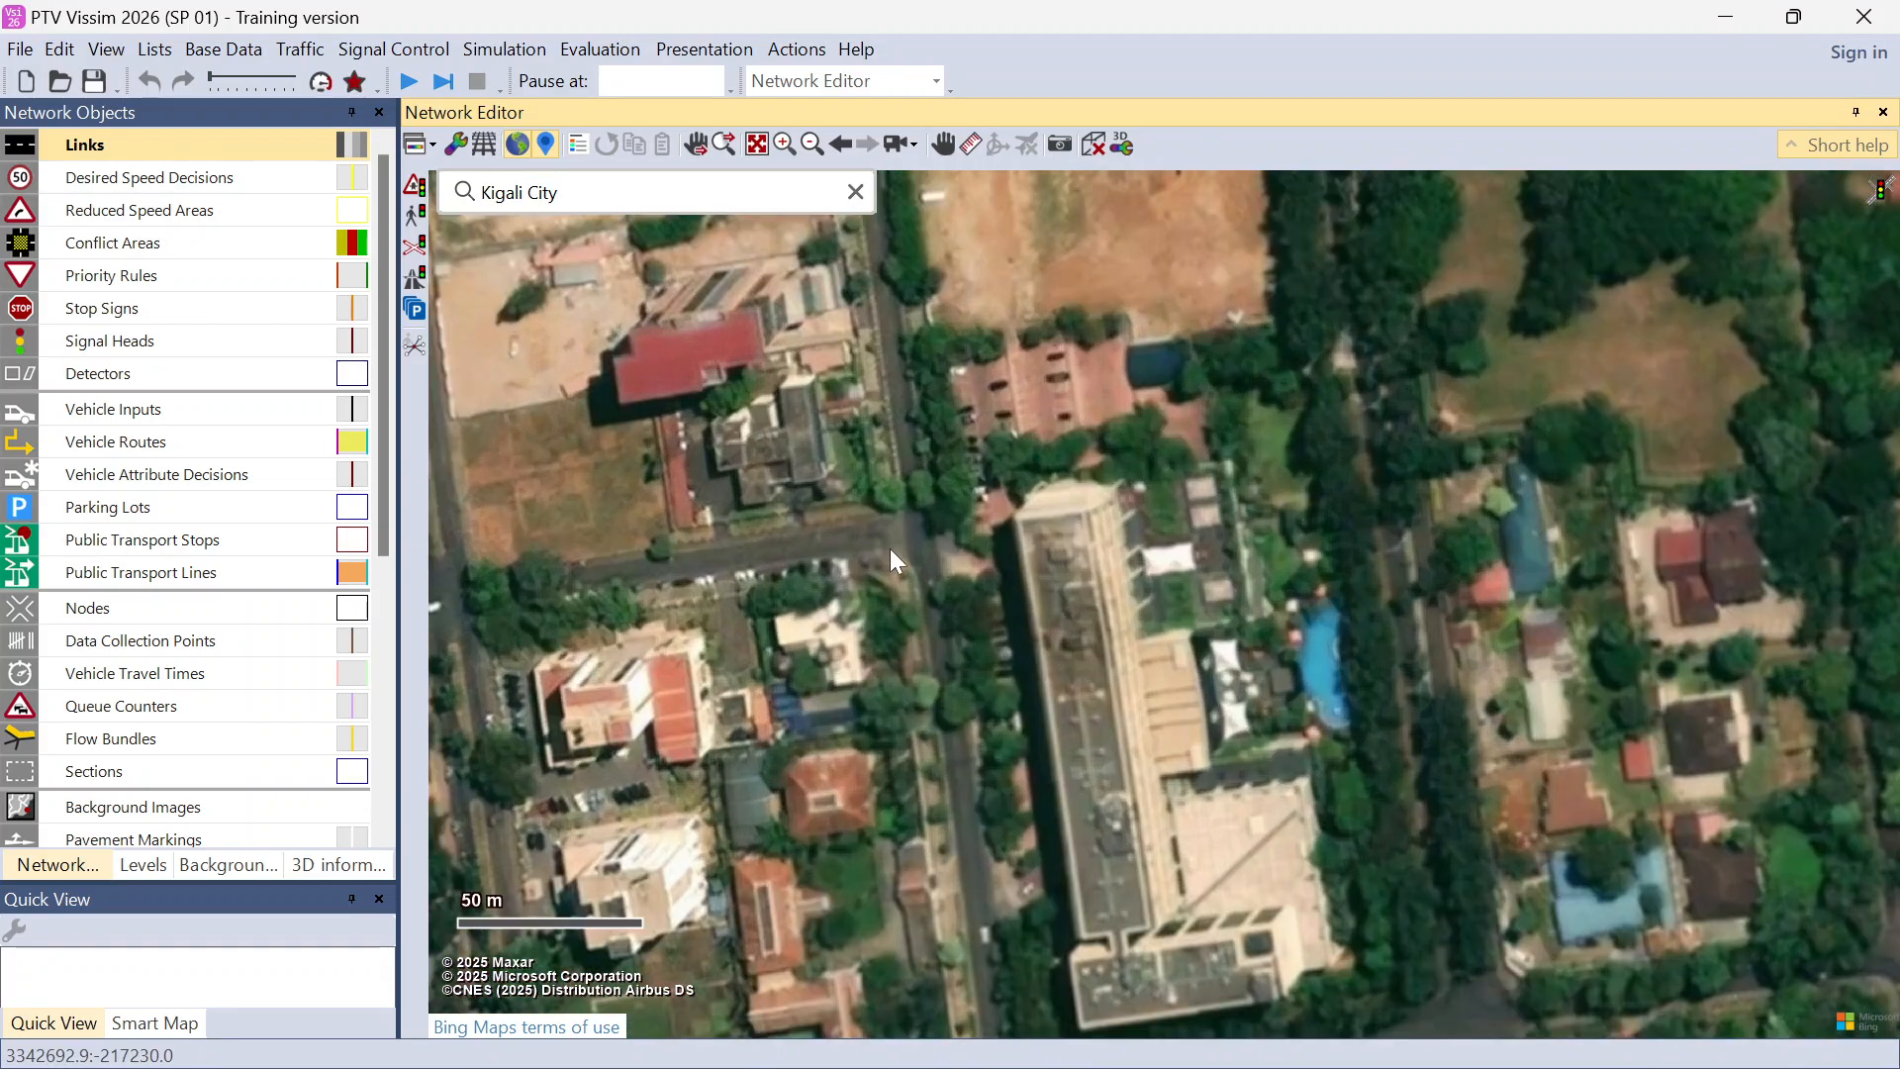
pyautogui.moveTo(920, 529); pyautogui.dragTo(922, 617)
pyautogui.scroll(2, 930, 608)
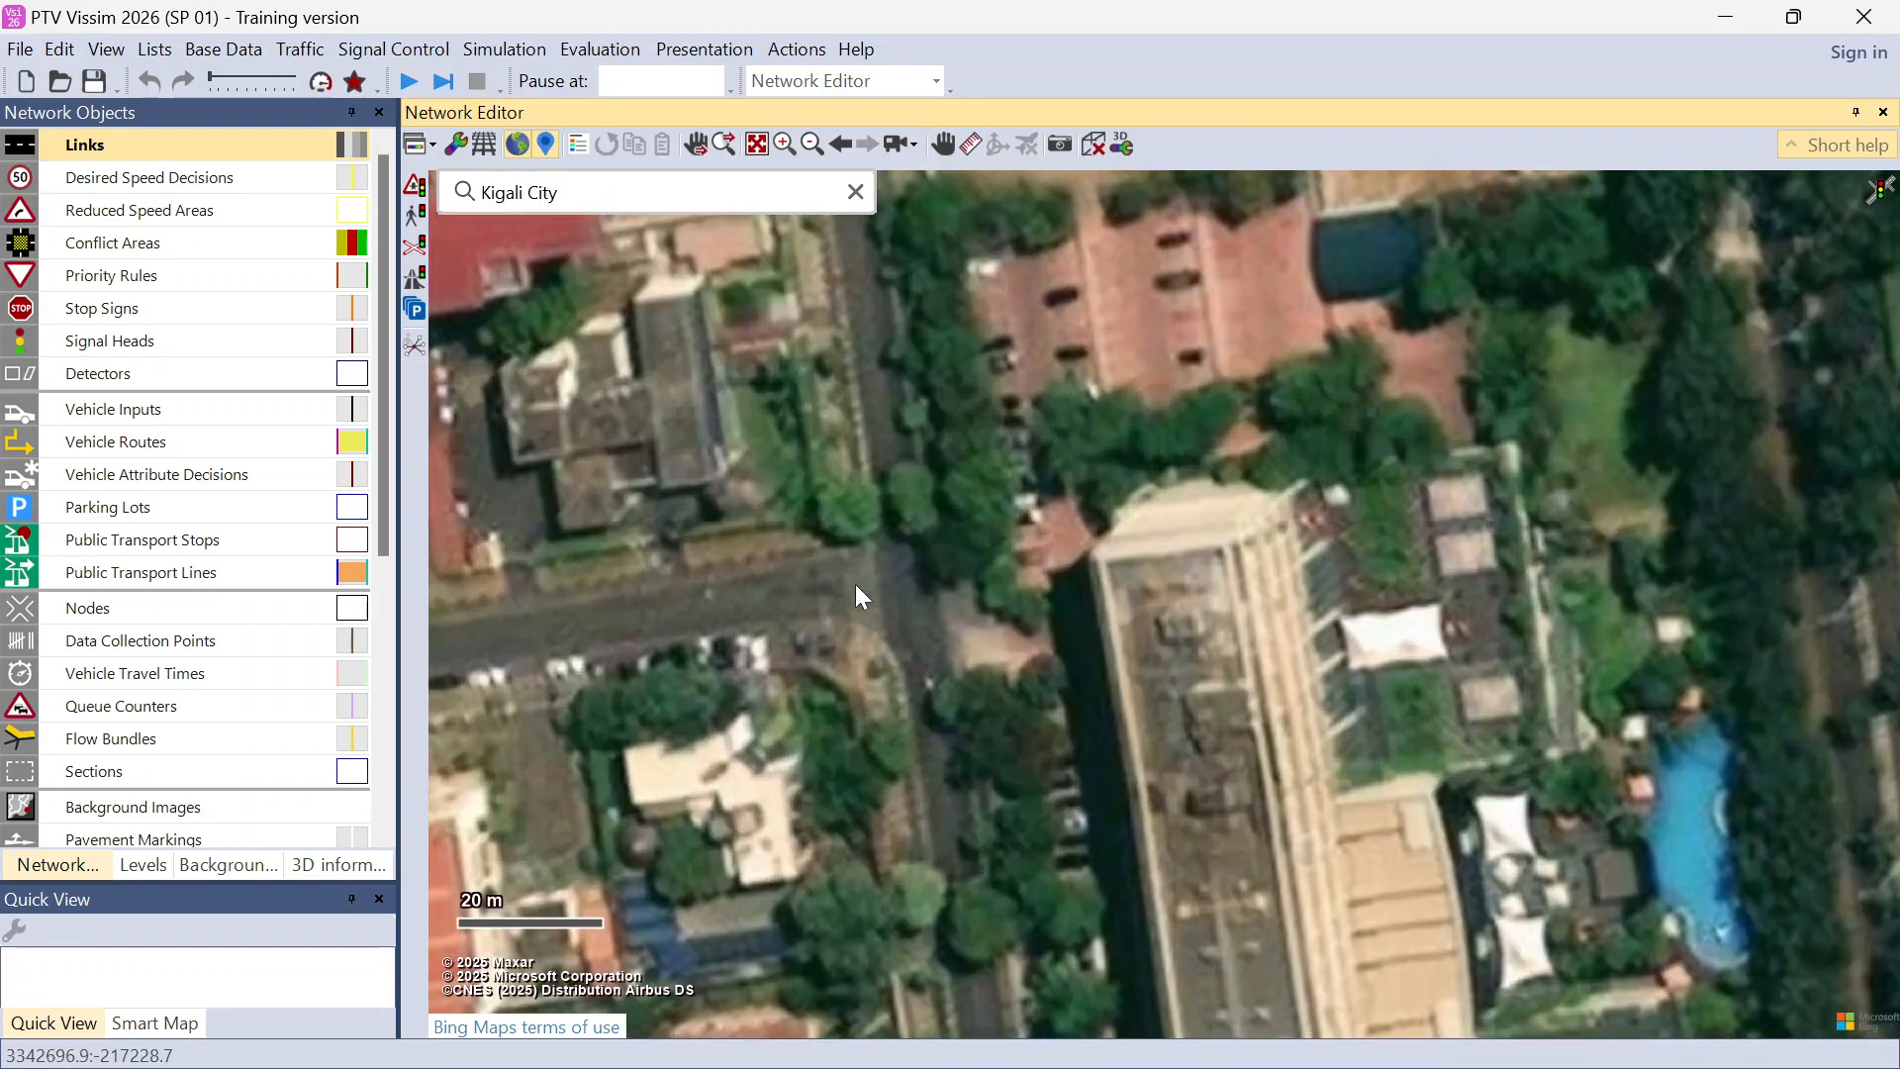
pyautogui.scroll(-3, 855, 586)
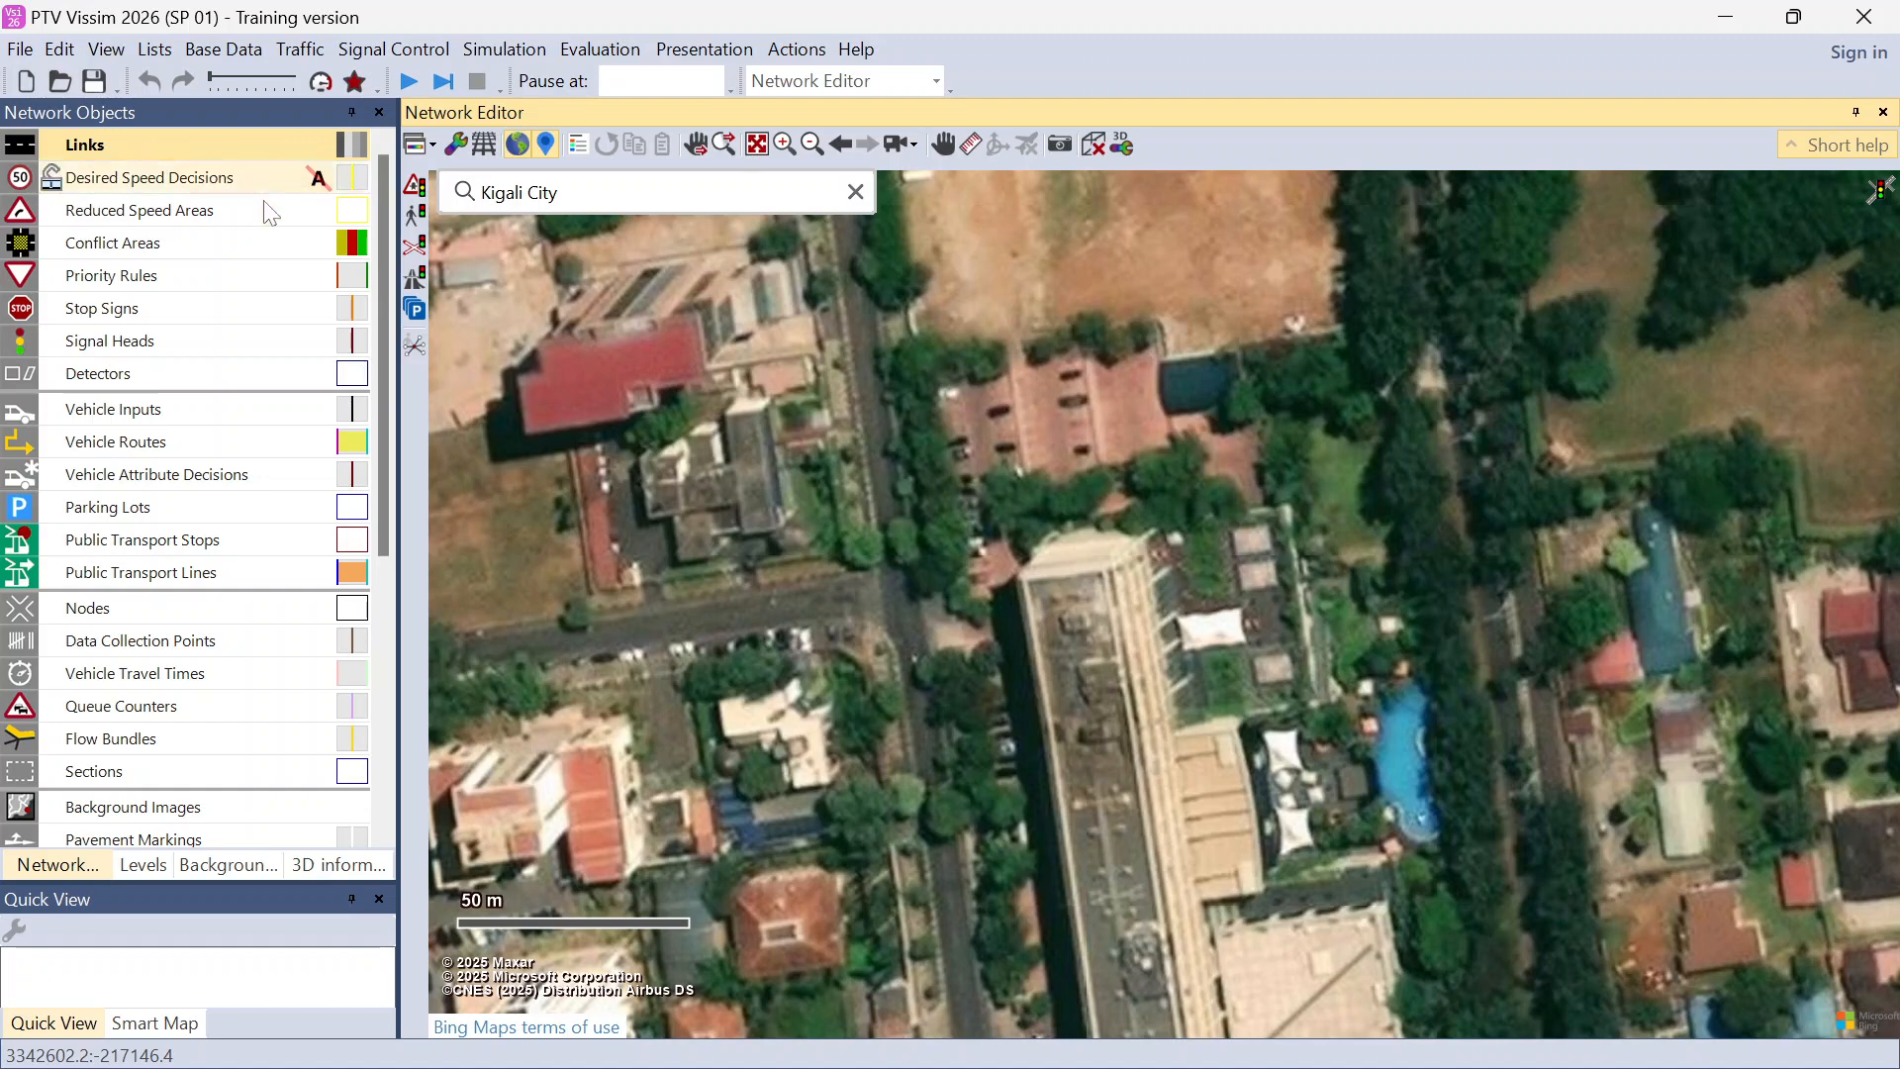
# Step: Add a new one-lane link on the side street at the T-junction, named KN 123 St, with display type Road gray
pyautogui.rightClick(817, 596)
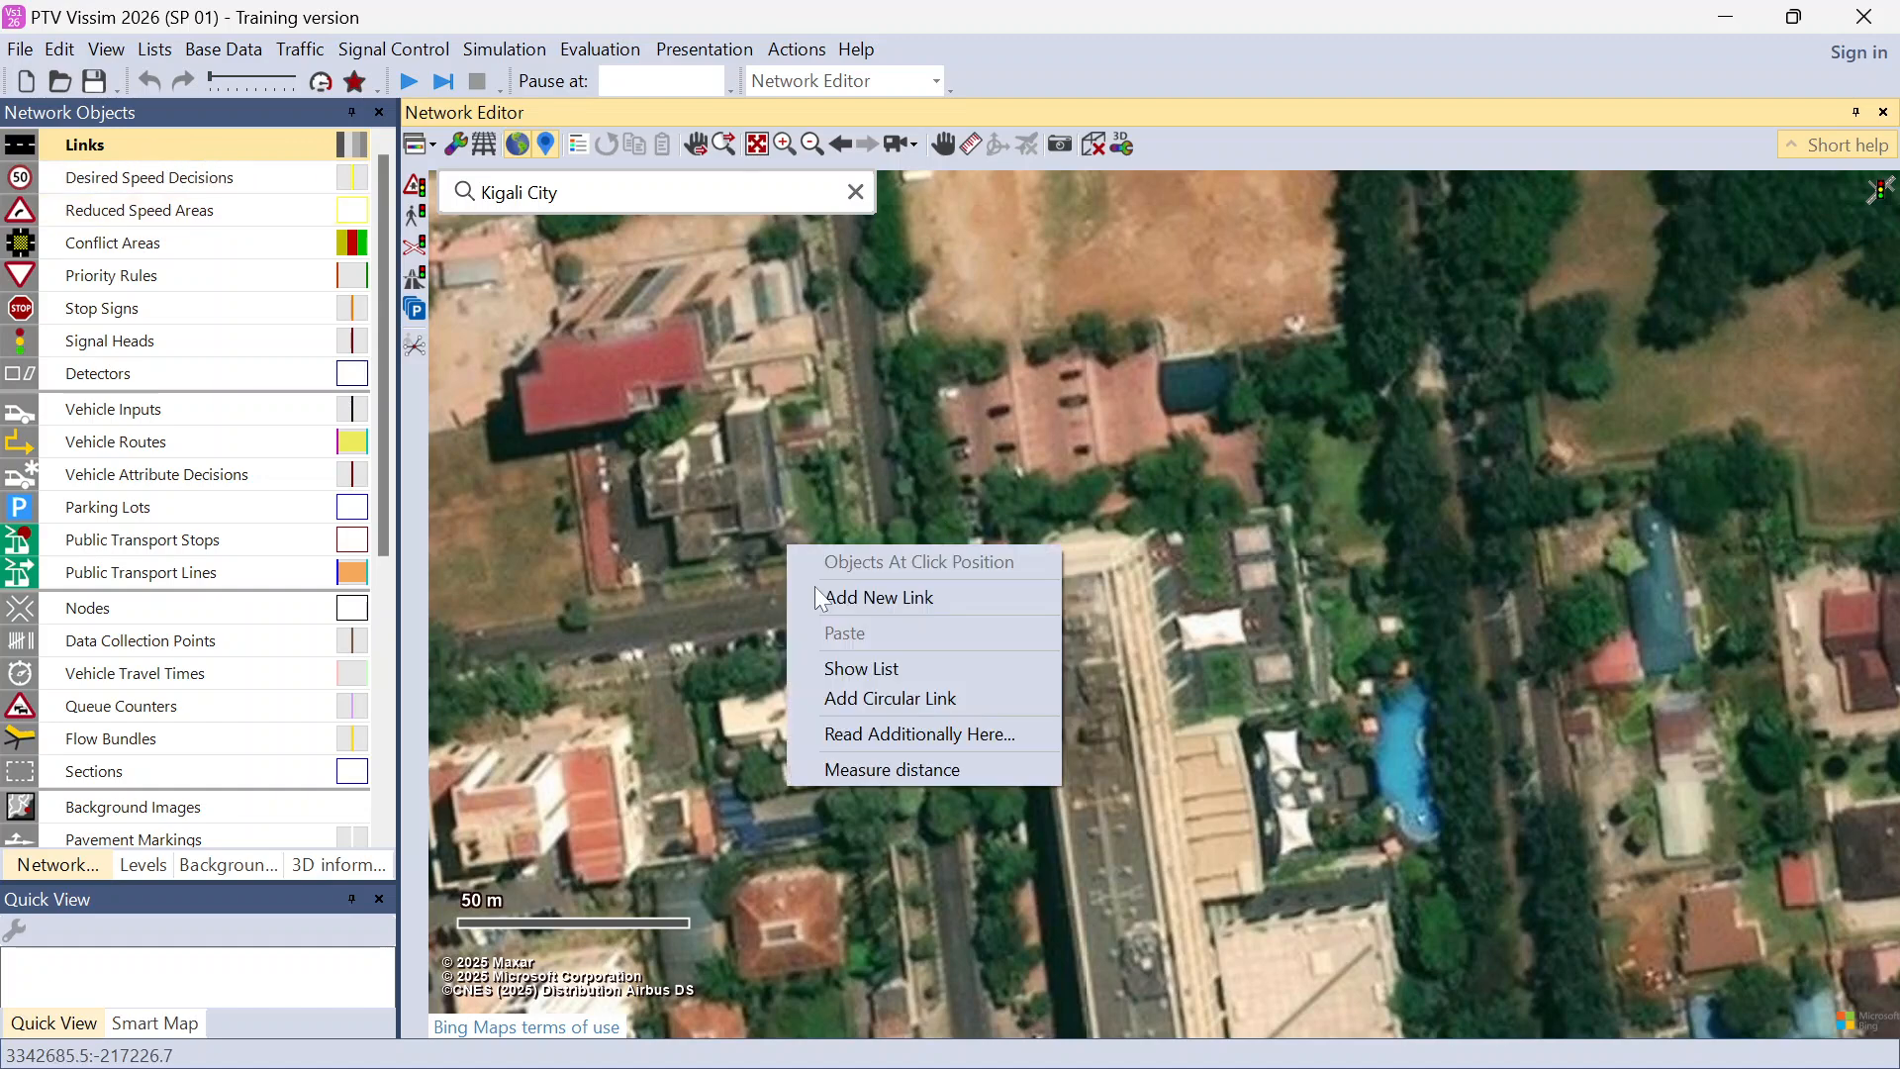
pyautogui.click(861, 598)
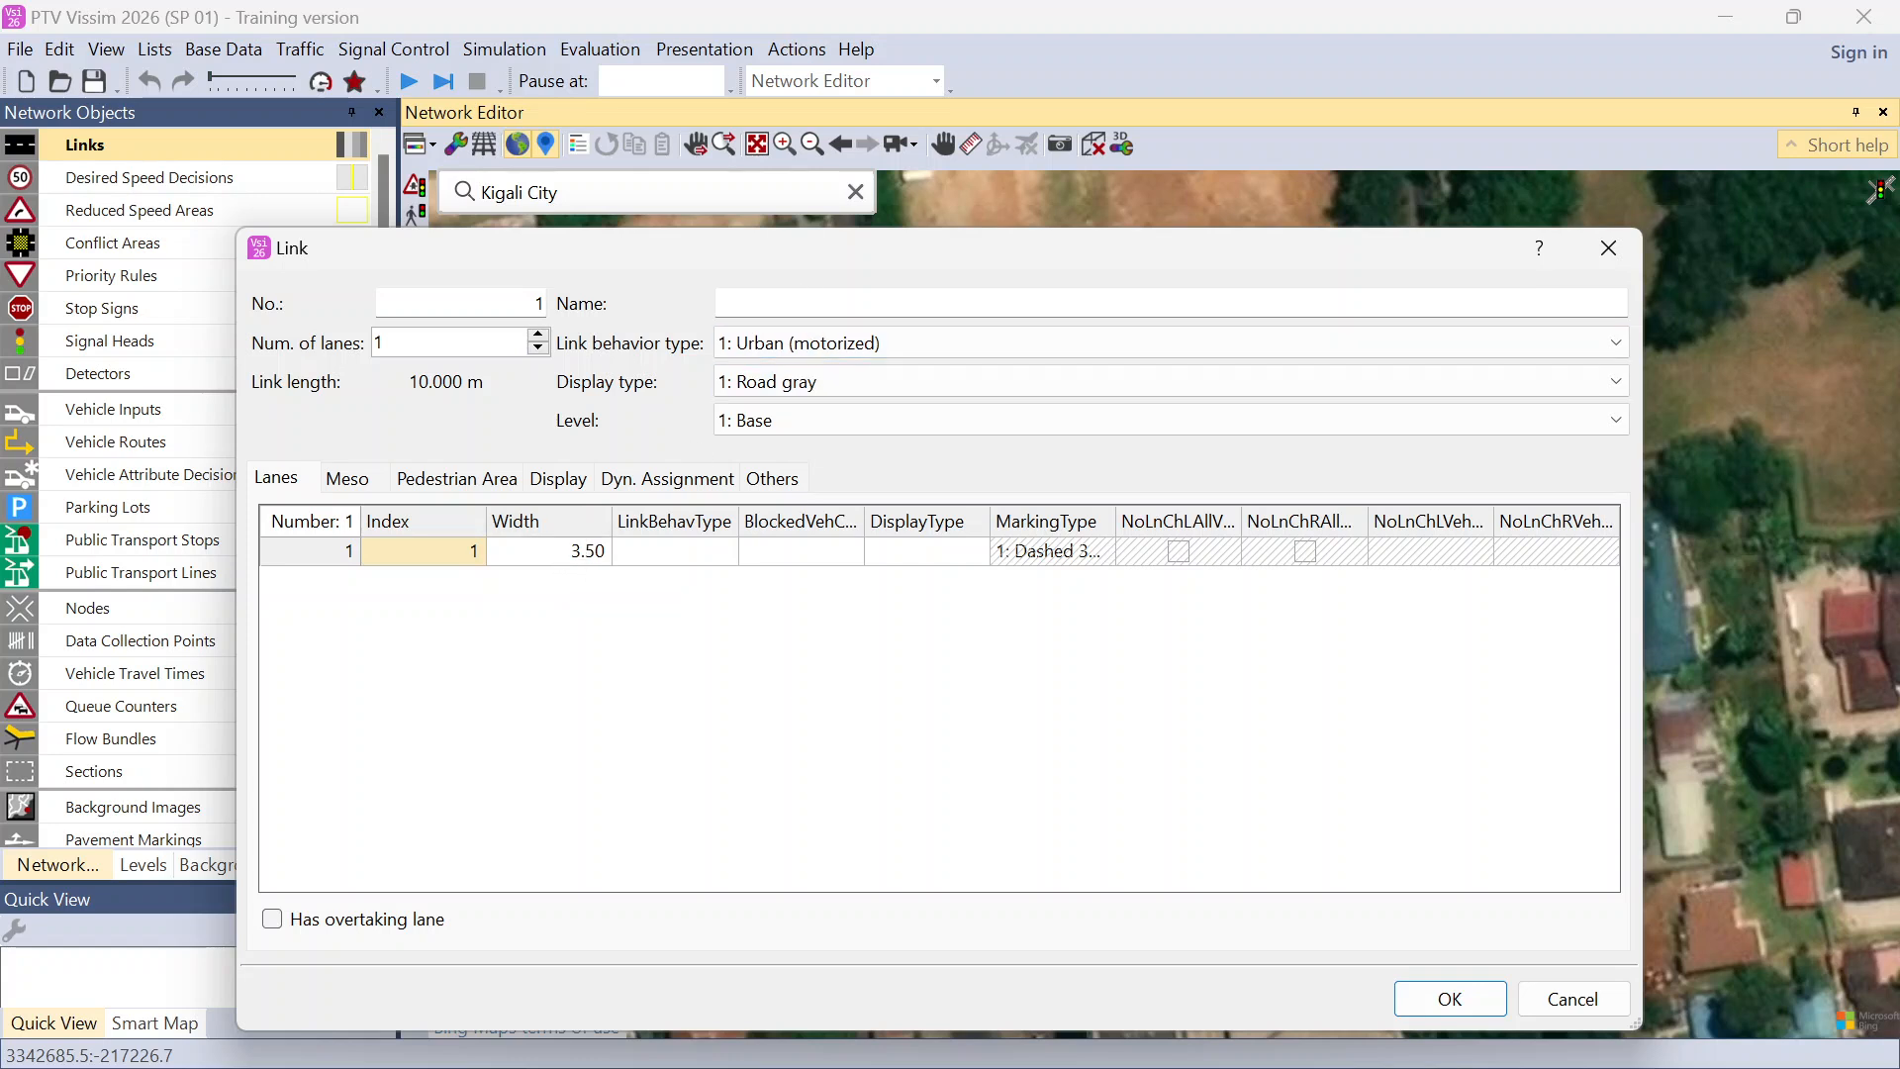
pyautogui.click(792, 304)
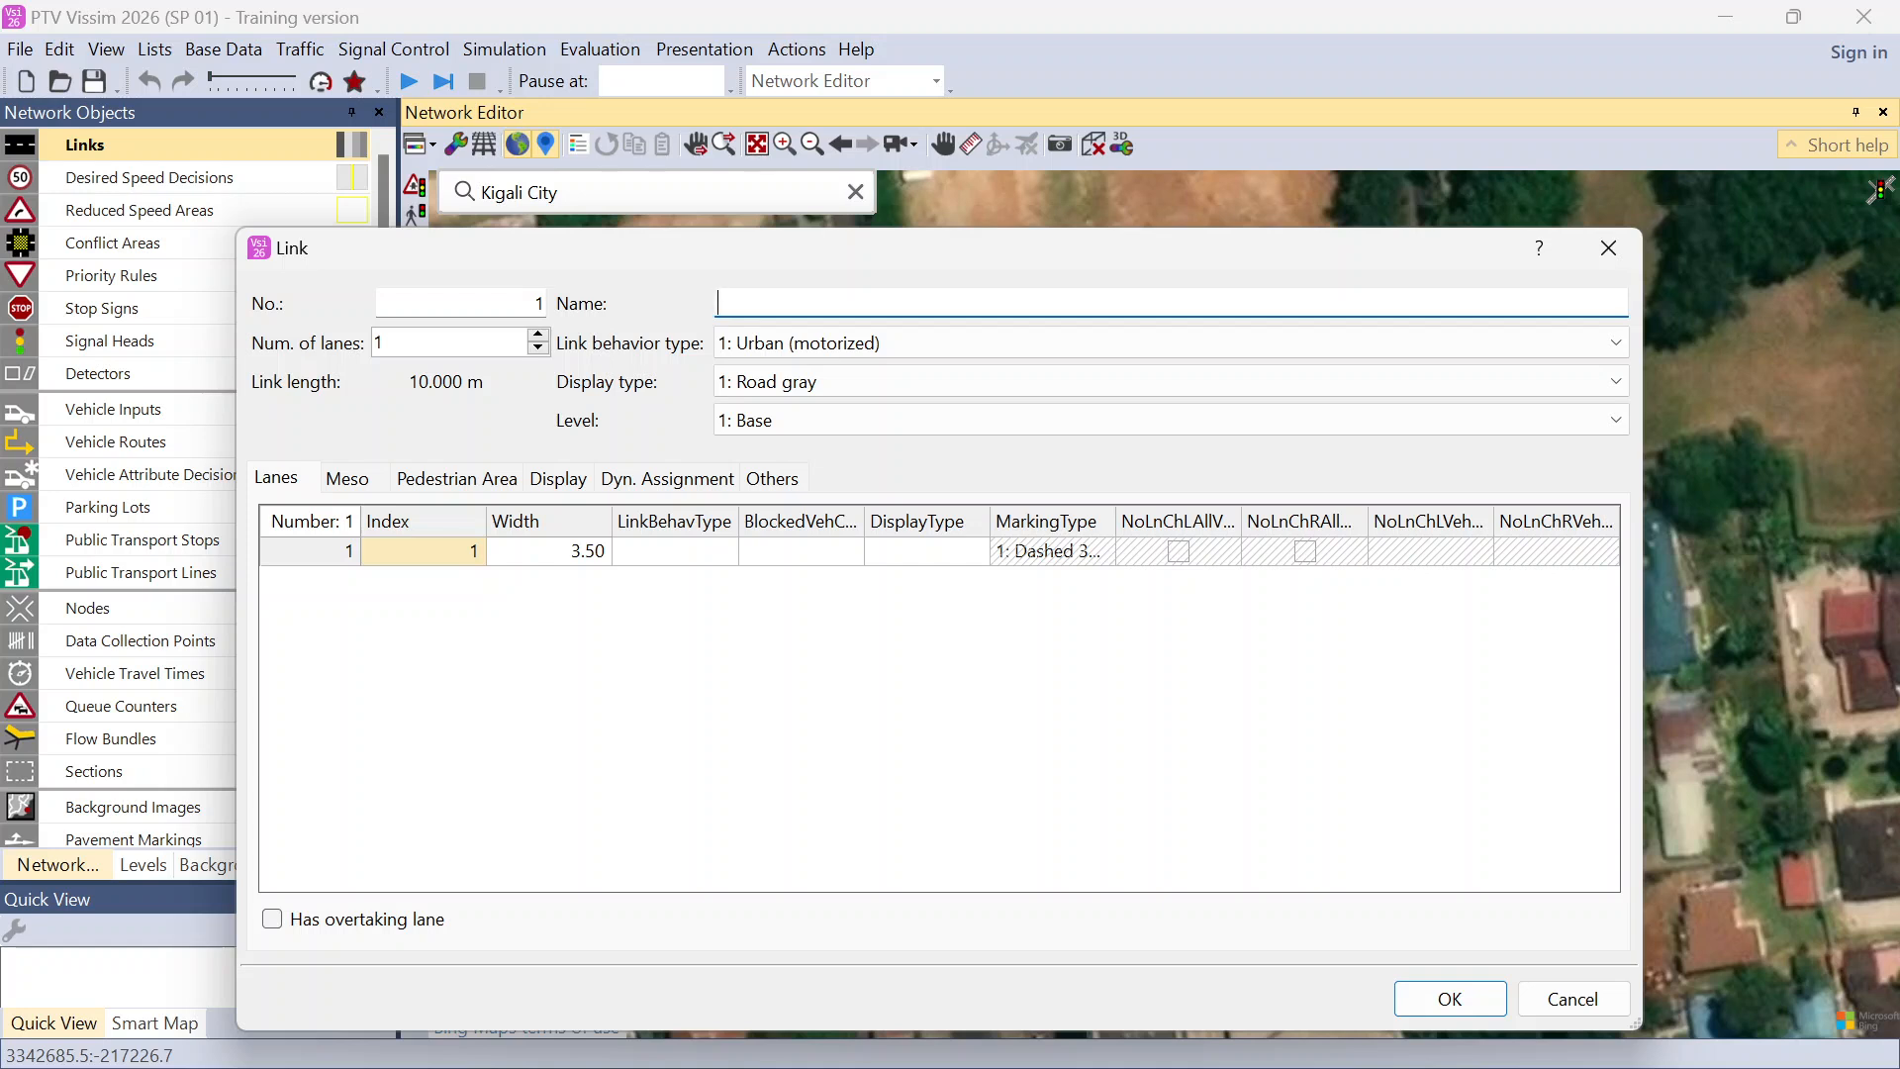
pyautogui.press('capslock')
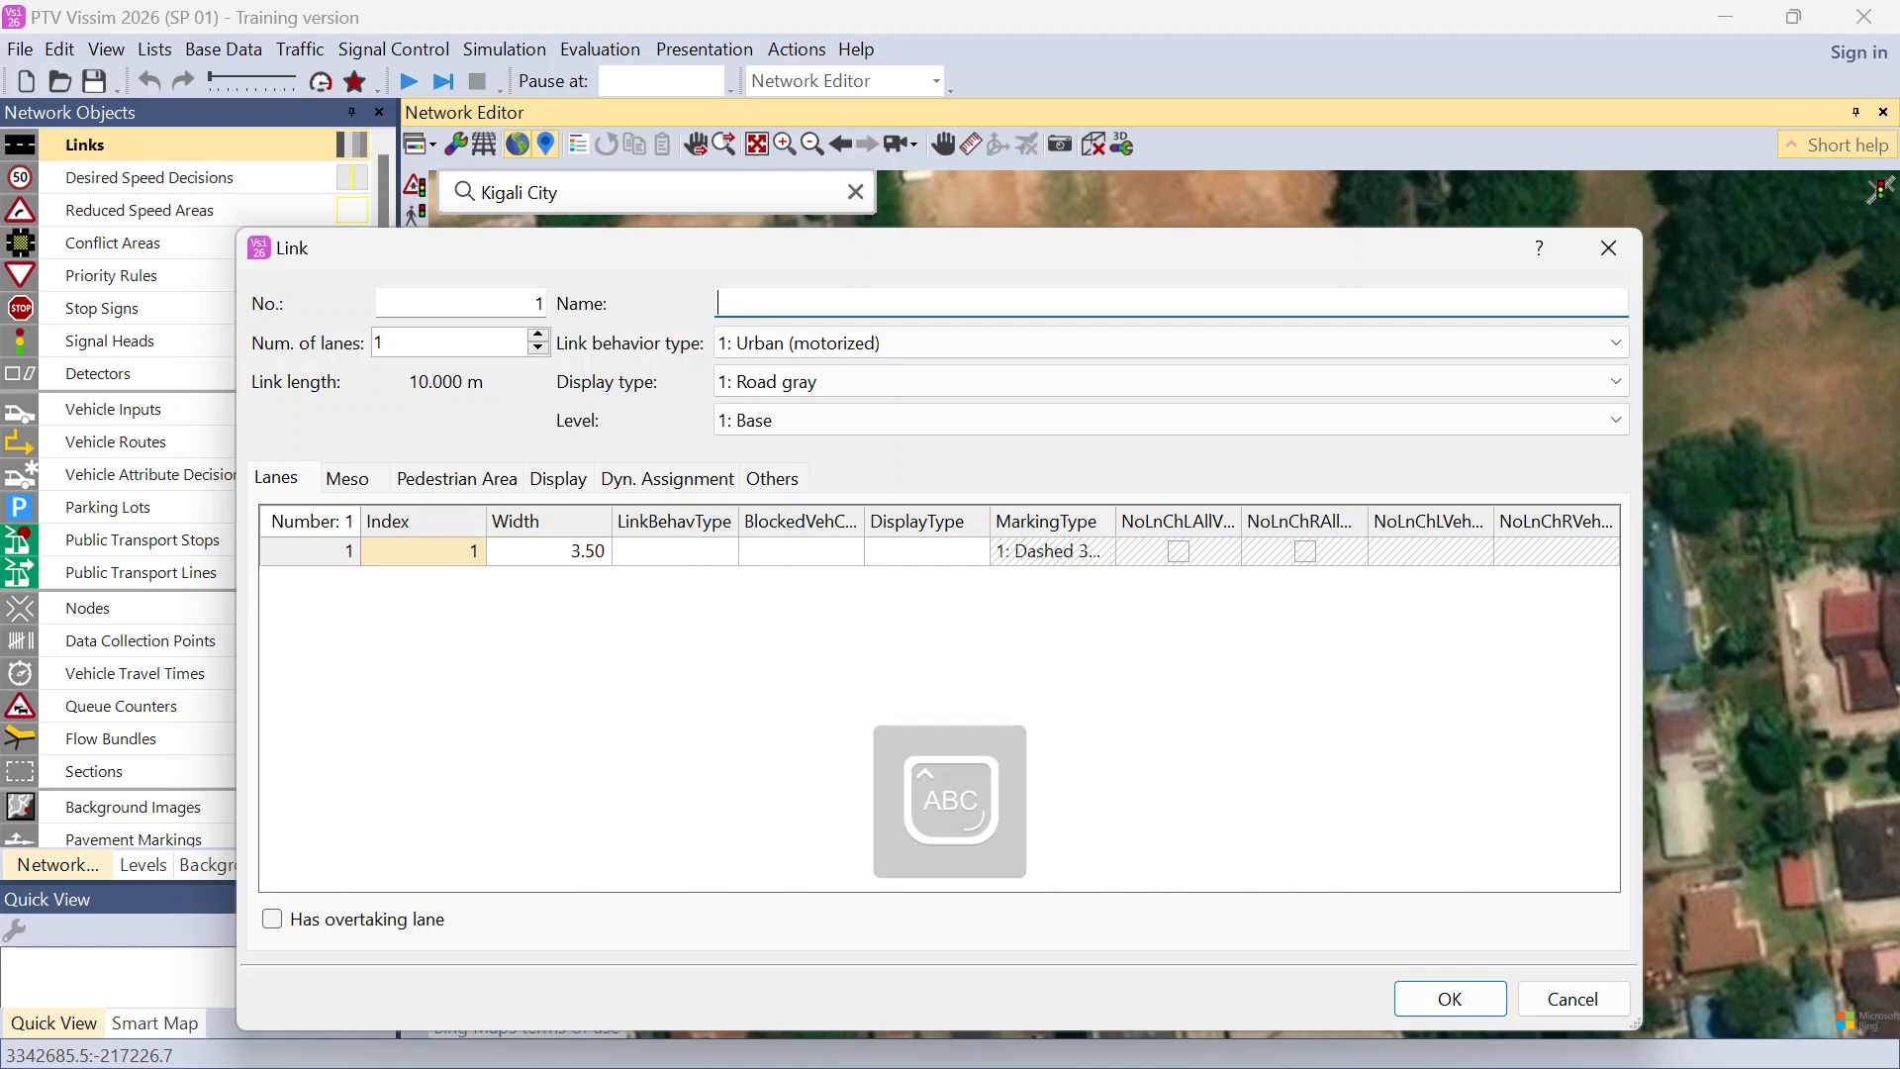
pyautogui.write('KN 1')
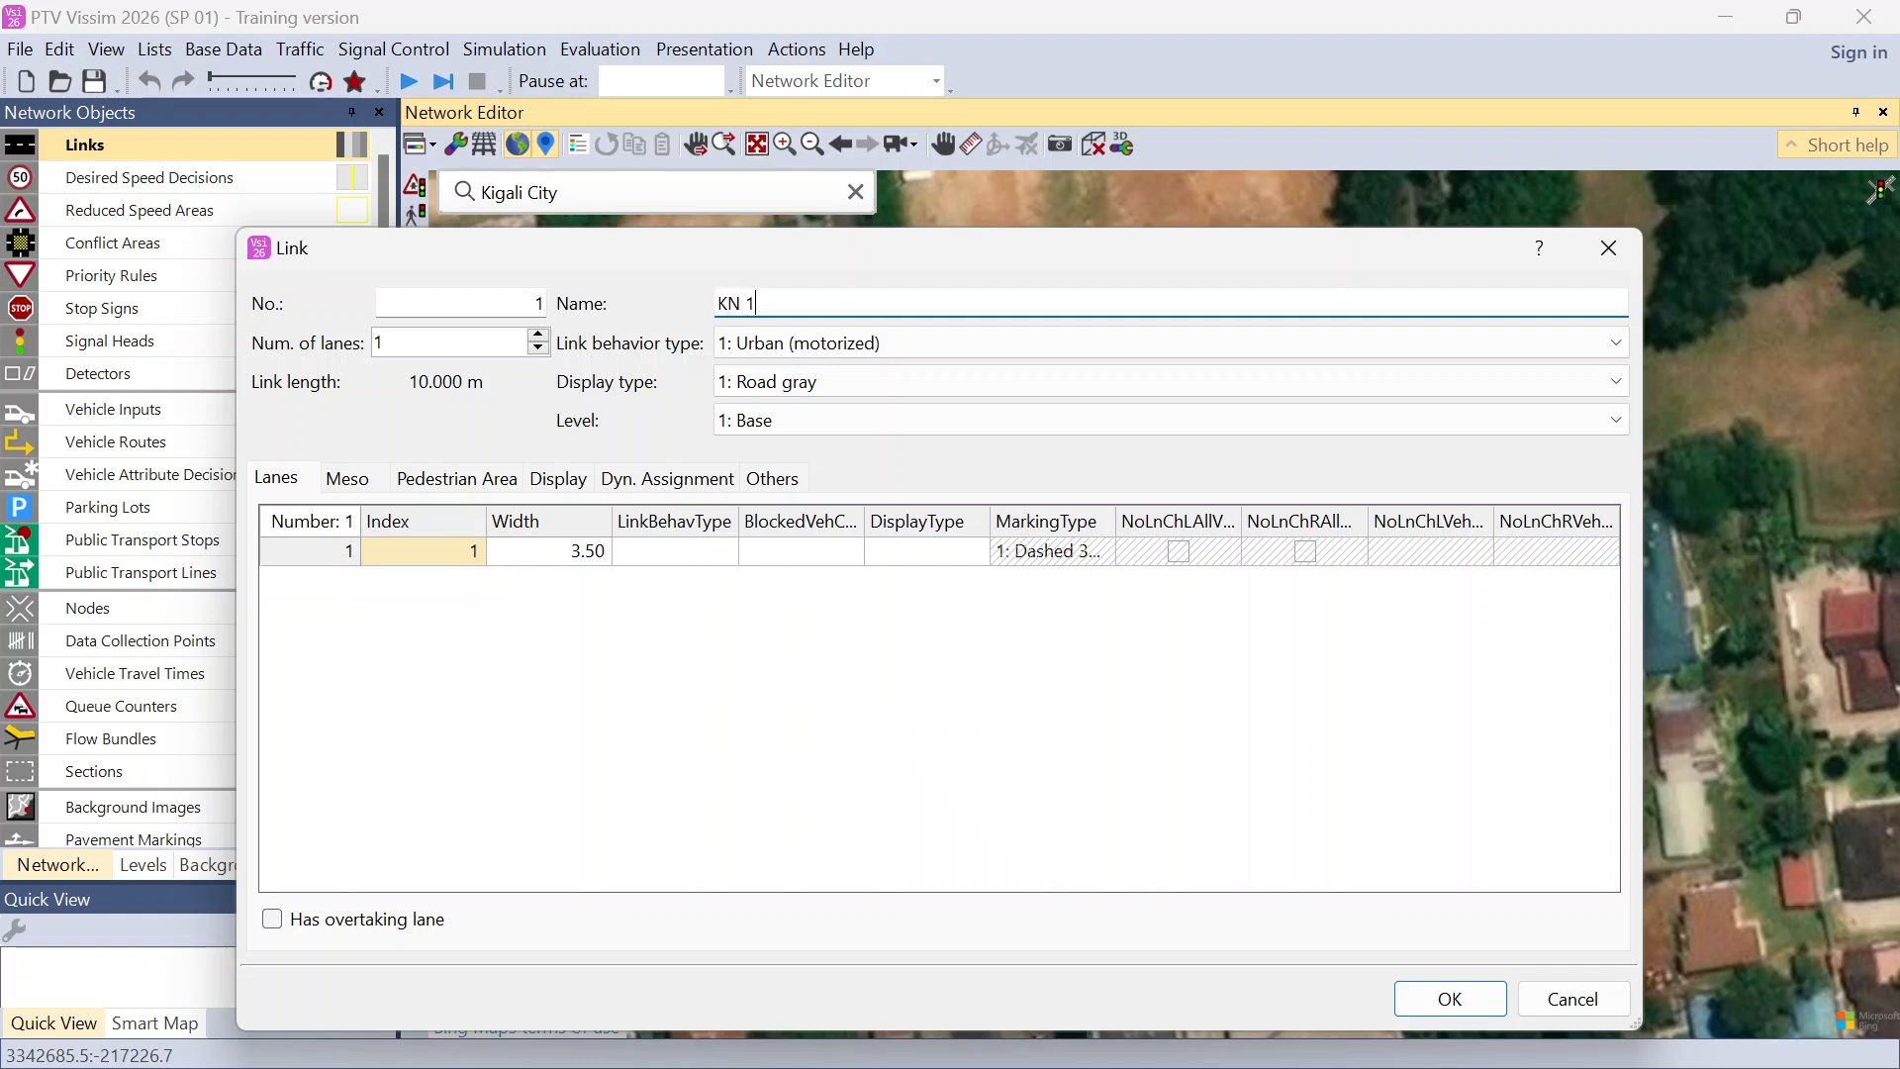
pyautogui.write('23 S')
pyautogui.press('capslock')
pyautogui.write('t')
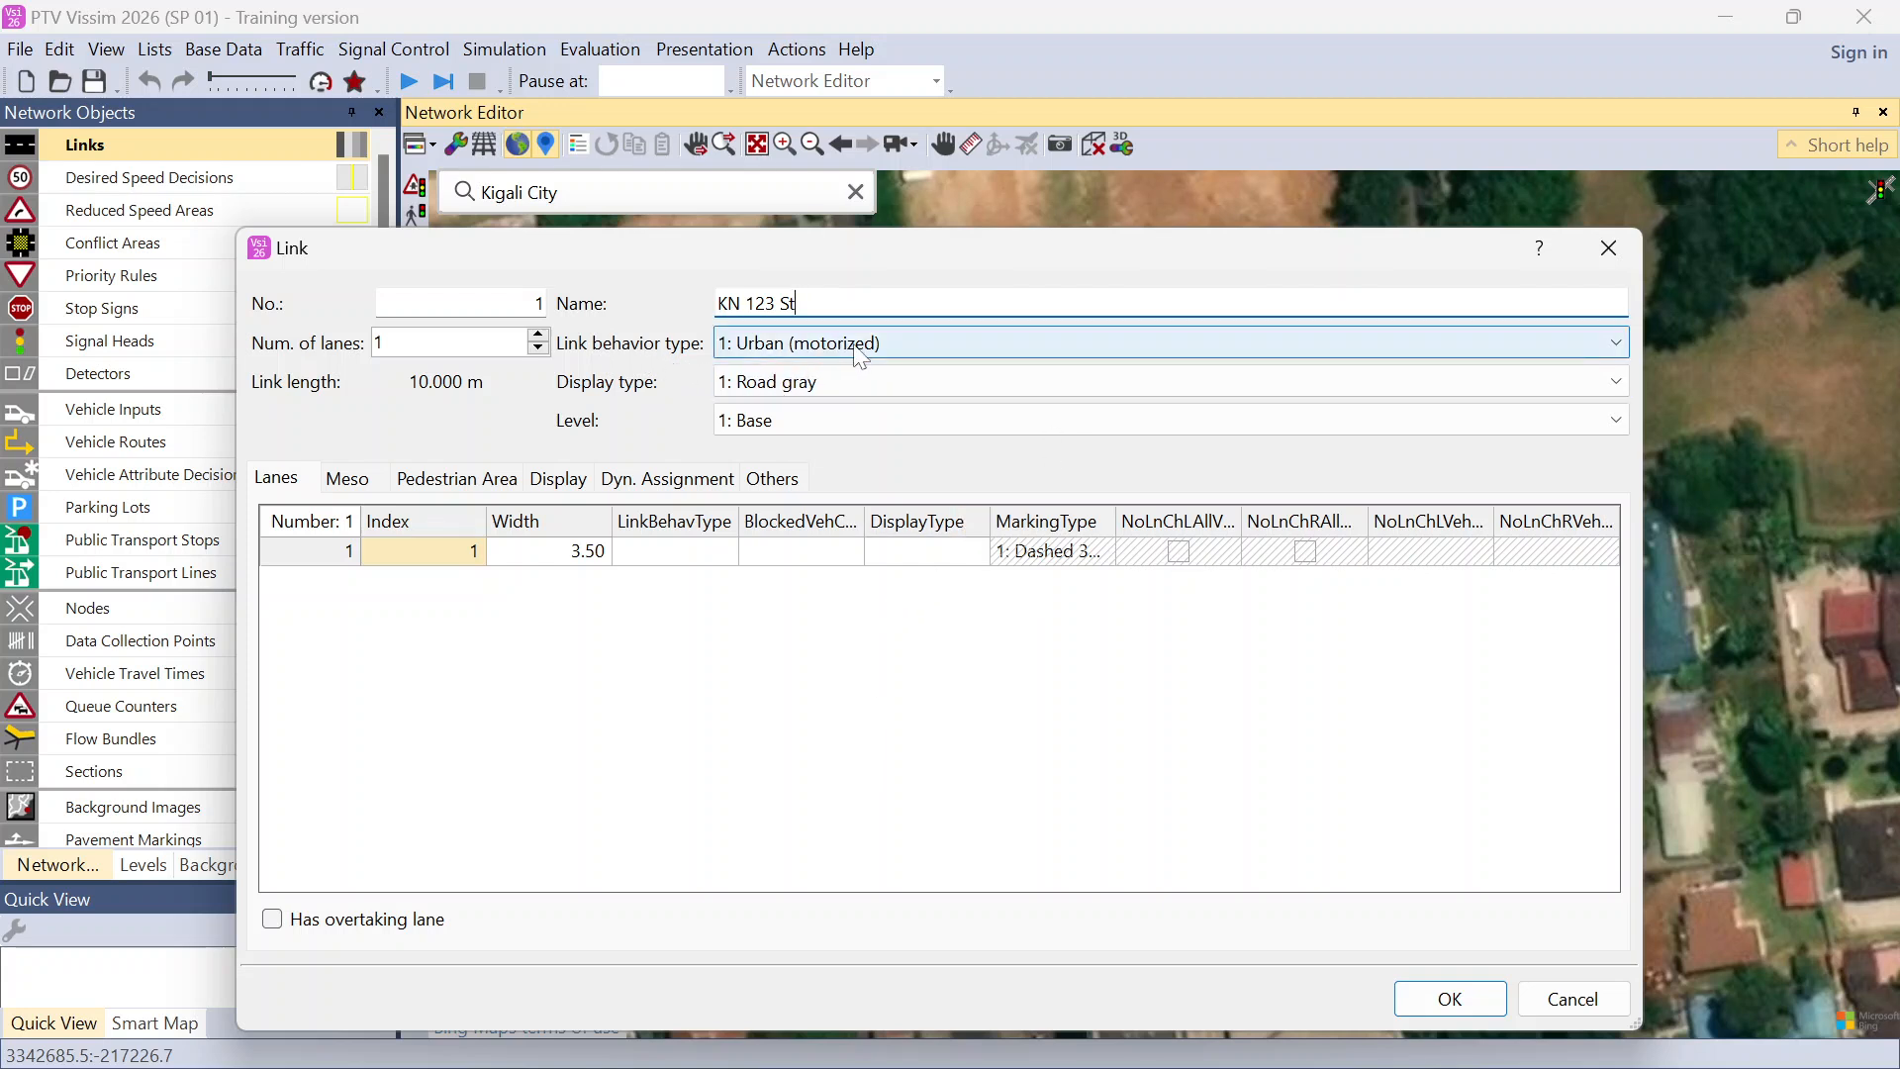
pyautogui.click(803, 392)
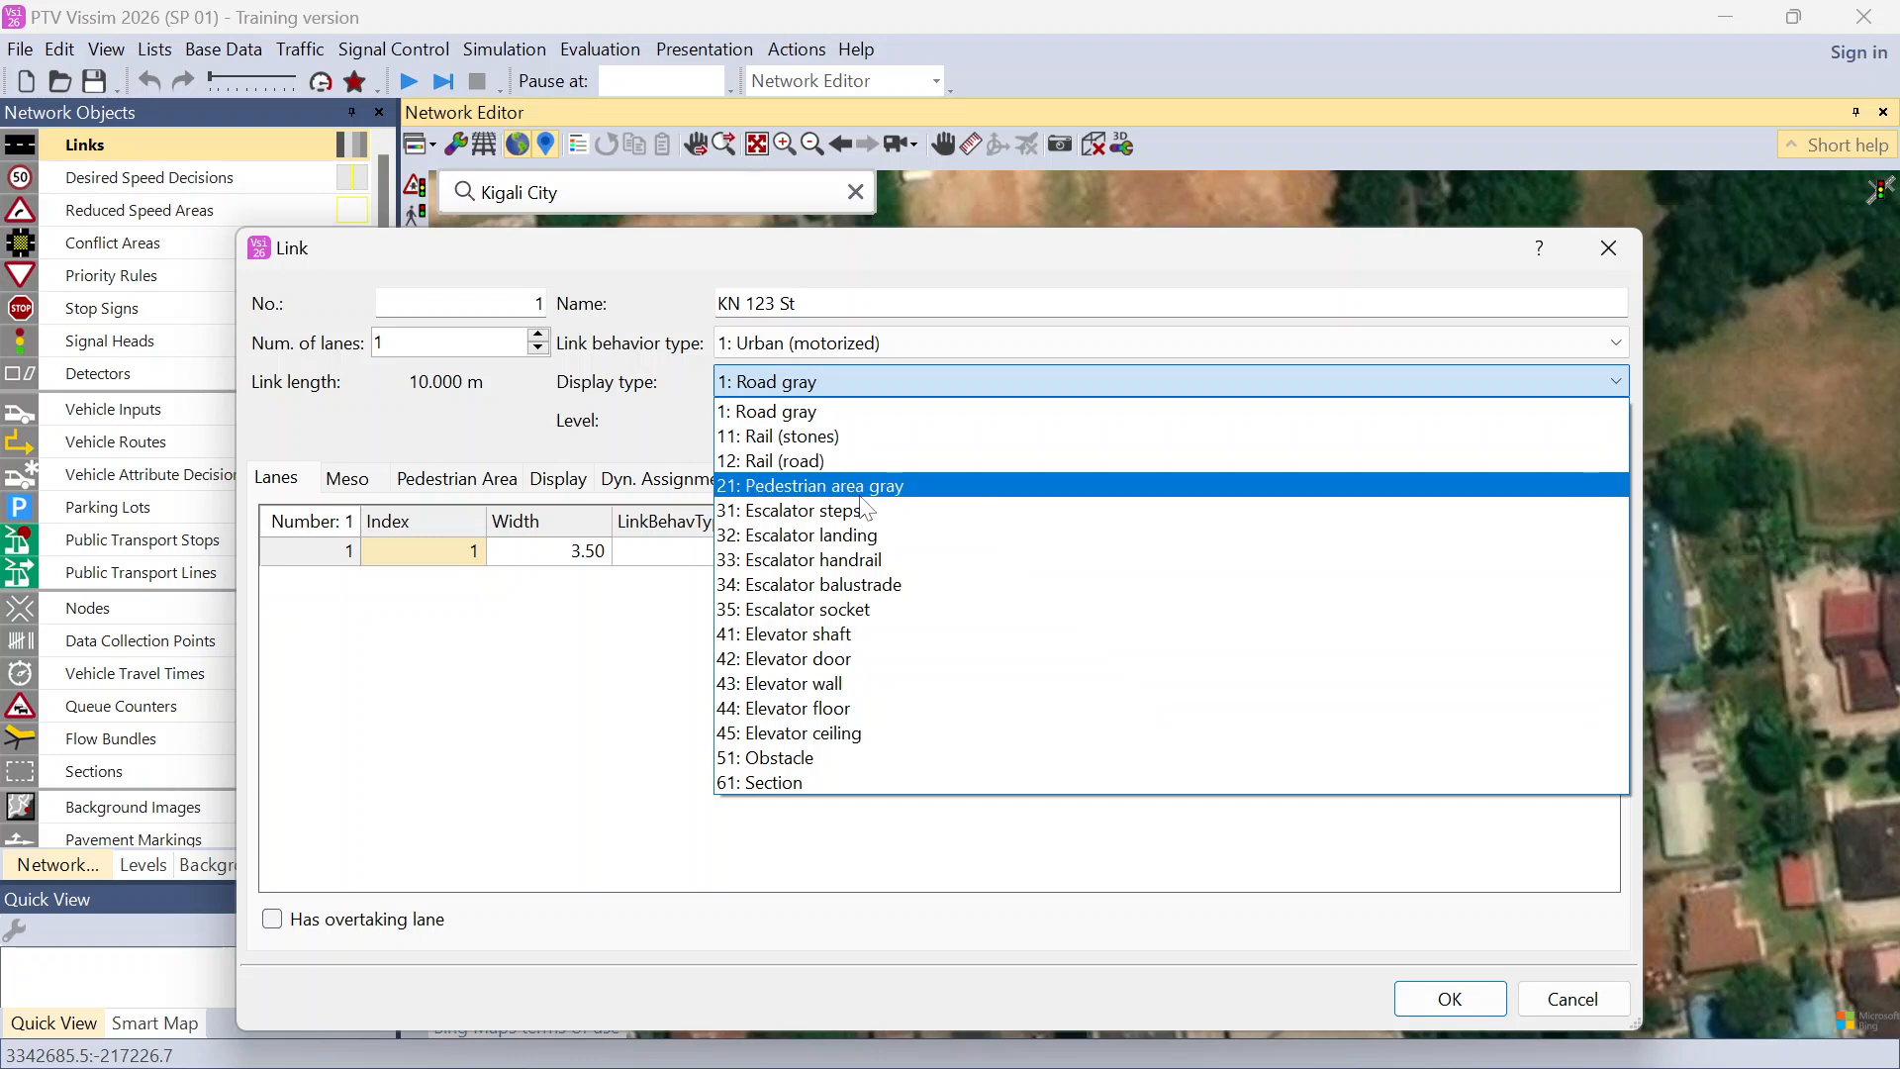
pyautogui.click(944, 240)
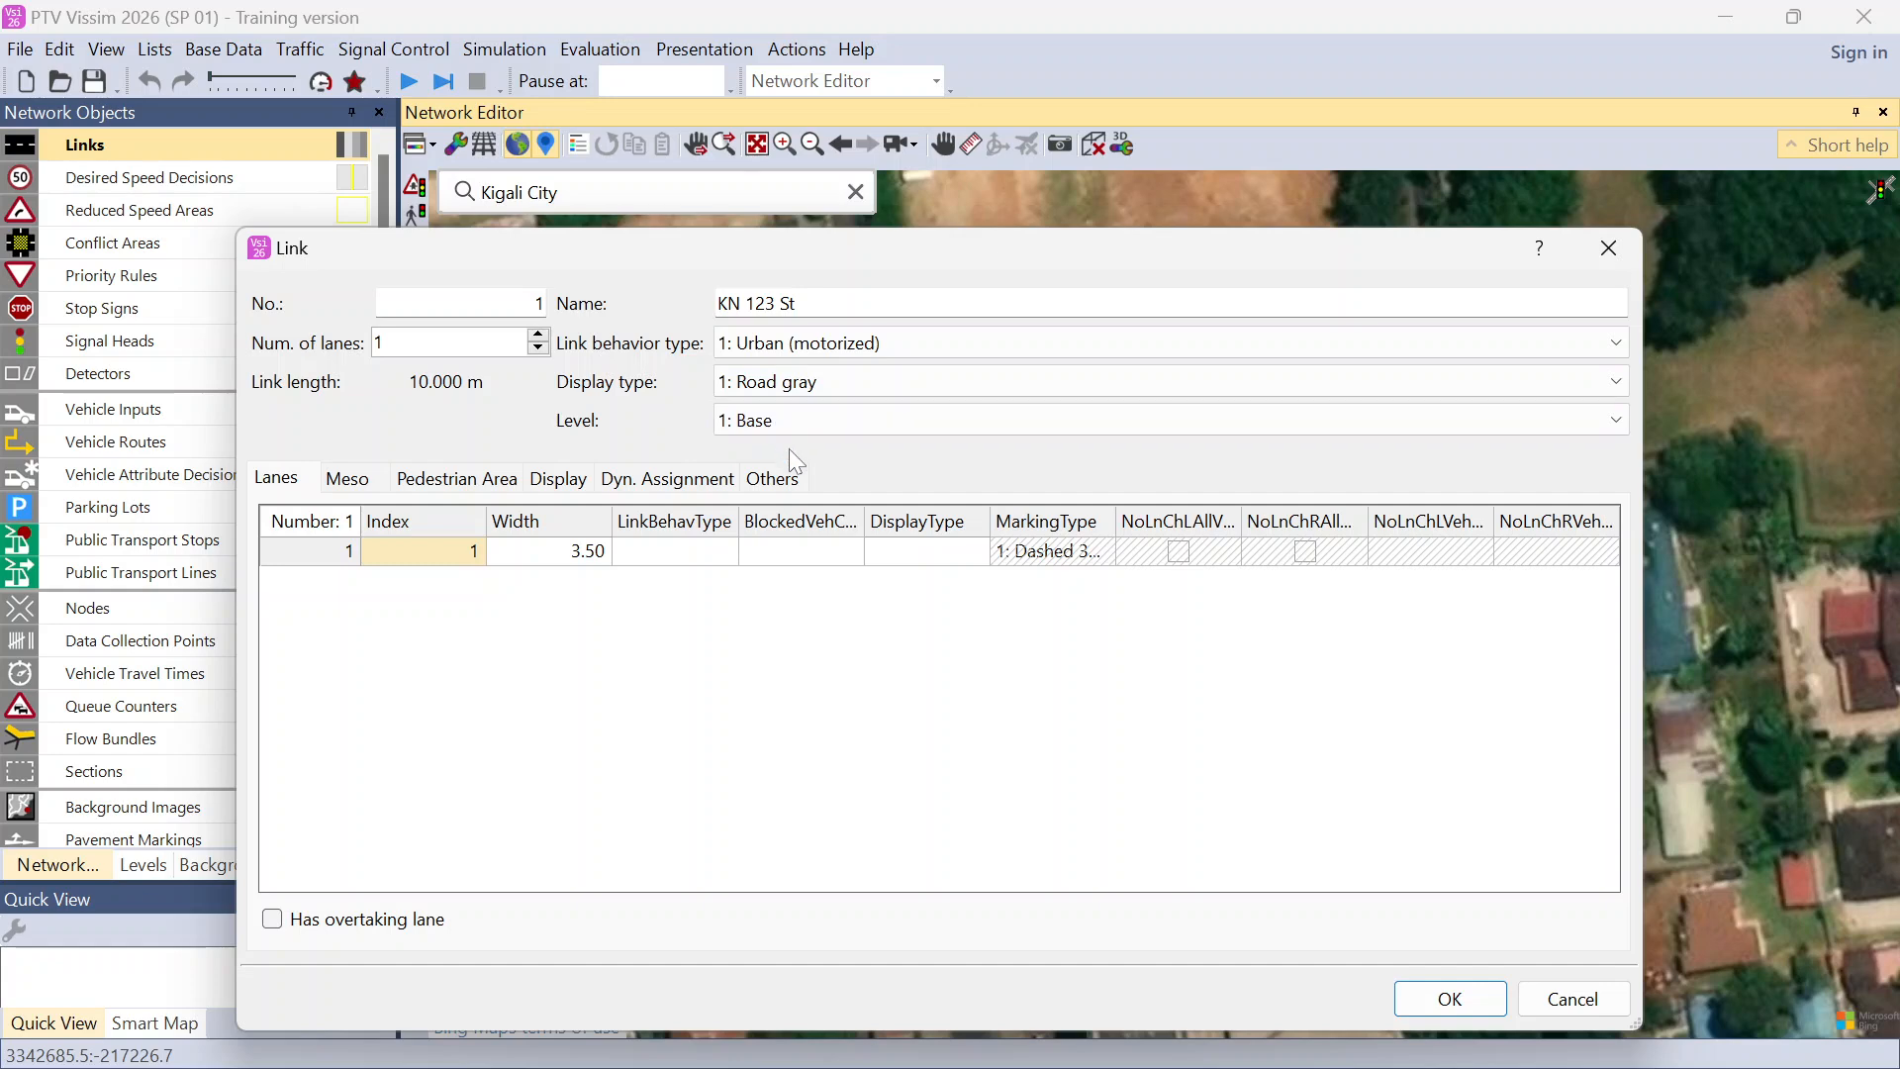
pyautogui.click(1449, 999)
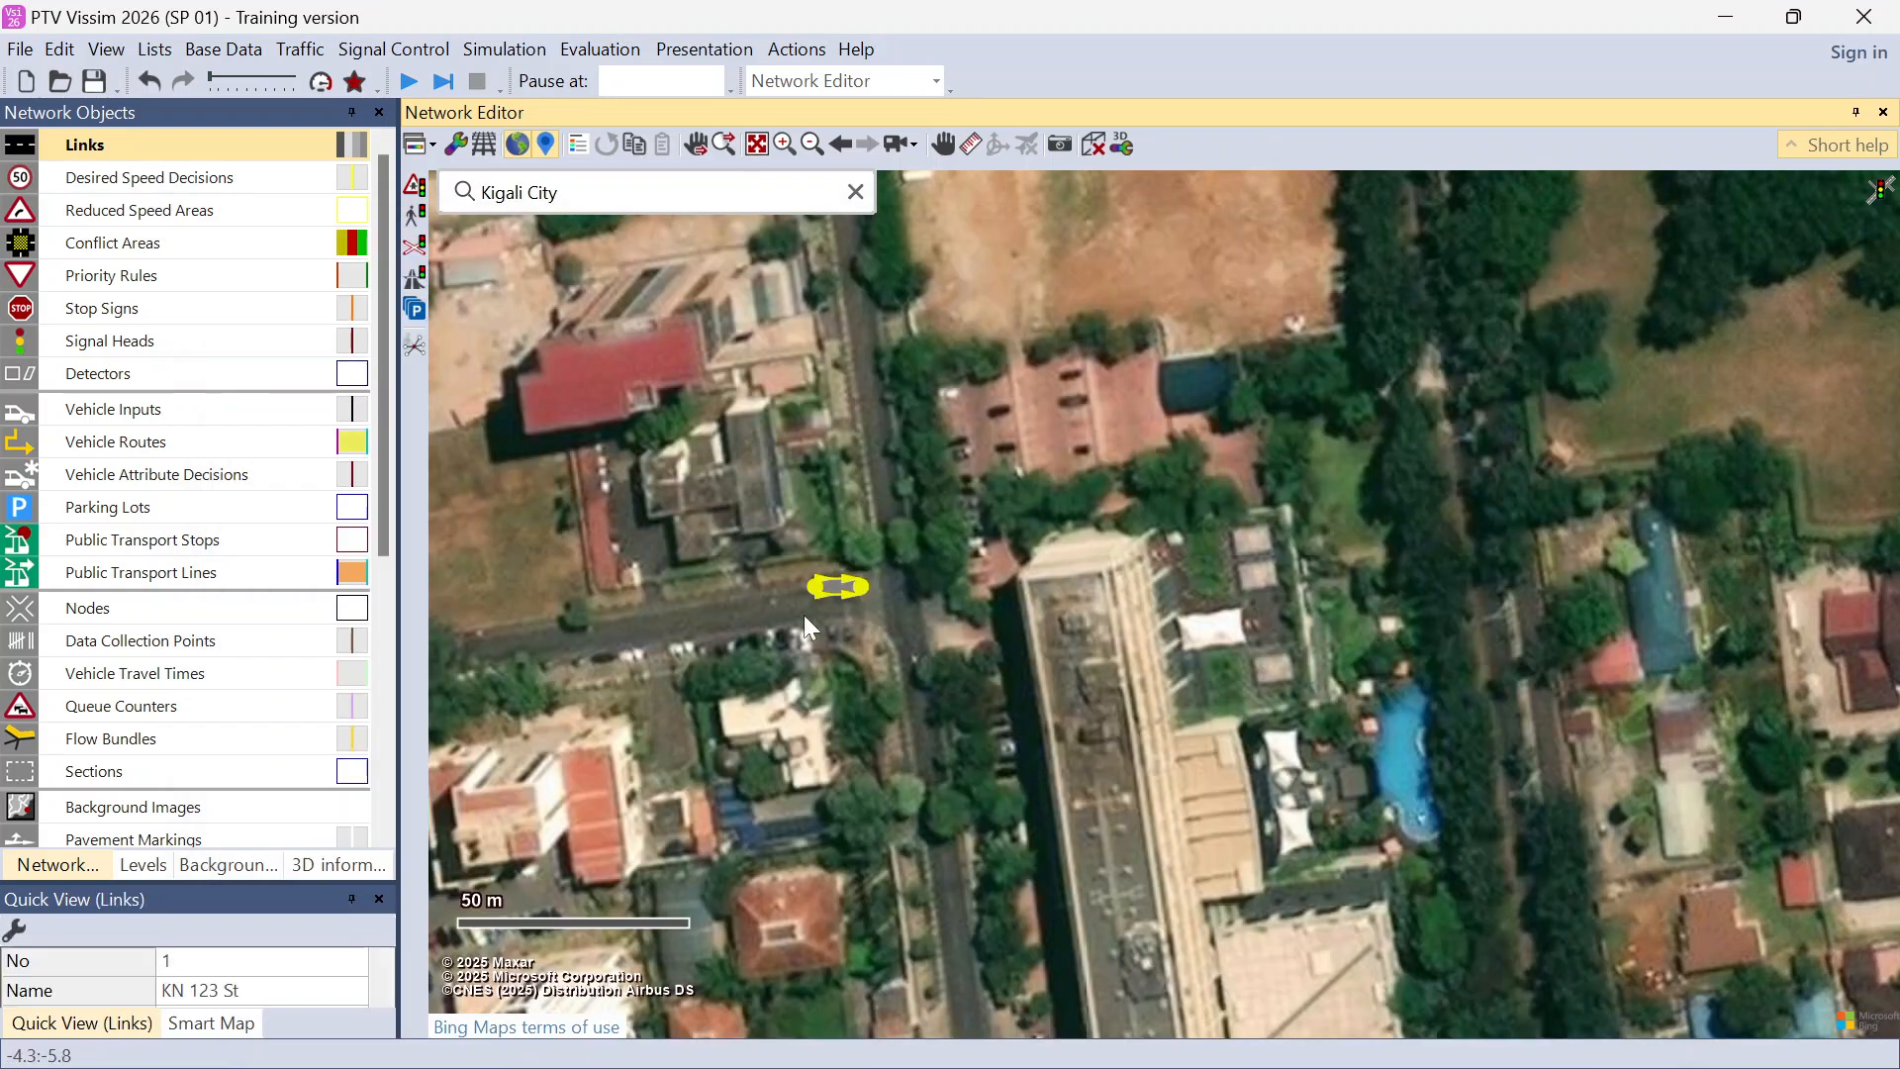
# Step: Stretch the KN 123 St link along the lower half of the side street, from the west intersection to the east T-junction
pyautogui.scroll(2, 836, 624)
pyautogui.moveTo(839, 607); pyautogui.dragTo(931, 582)
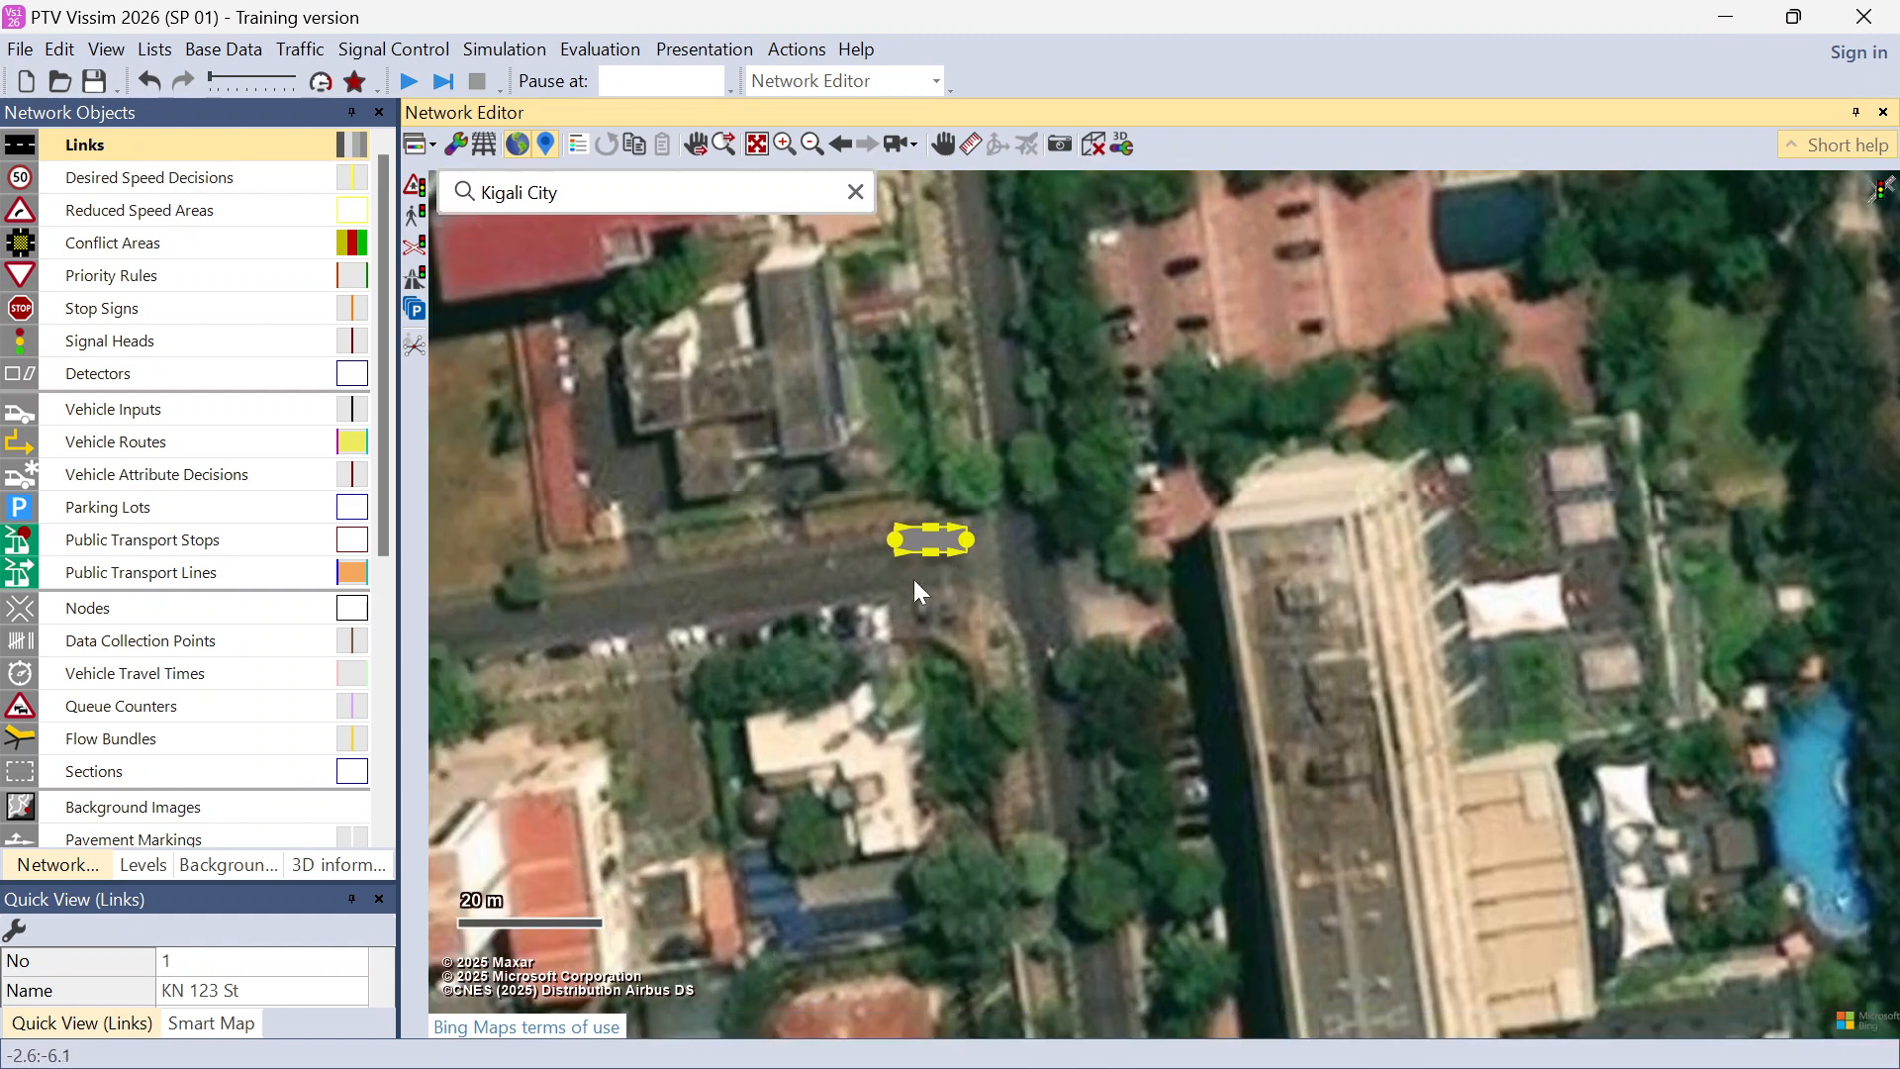
pyautogui.moveTo(910, 542); pyautogui.dragTo(481, 649)
pyautogui.moveTo(672, 496); pyautogui.dragTo(1193, 321)
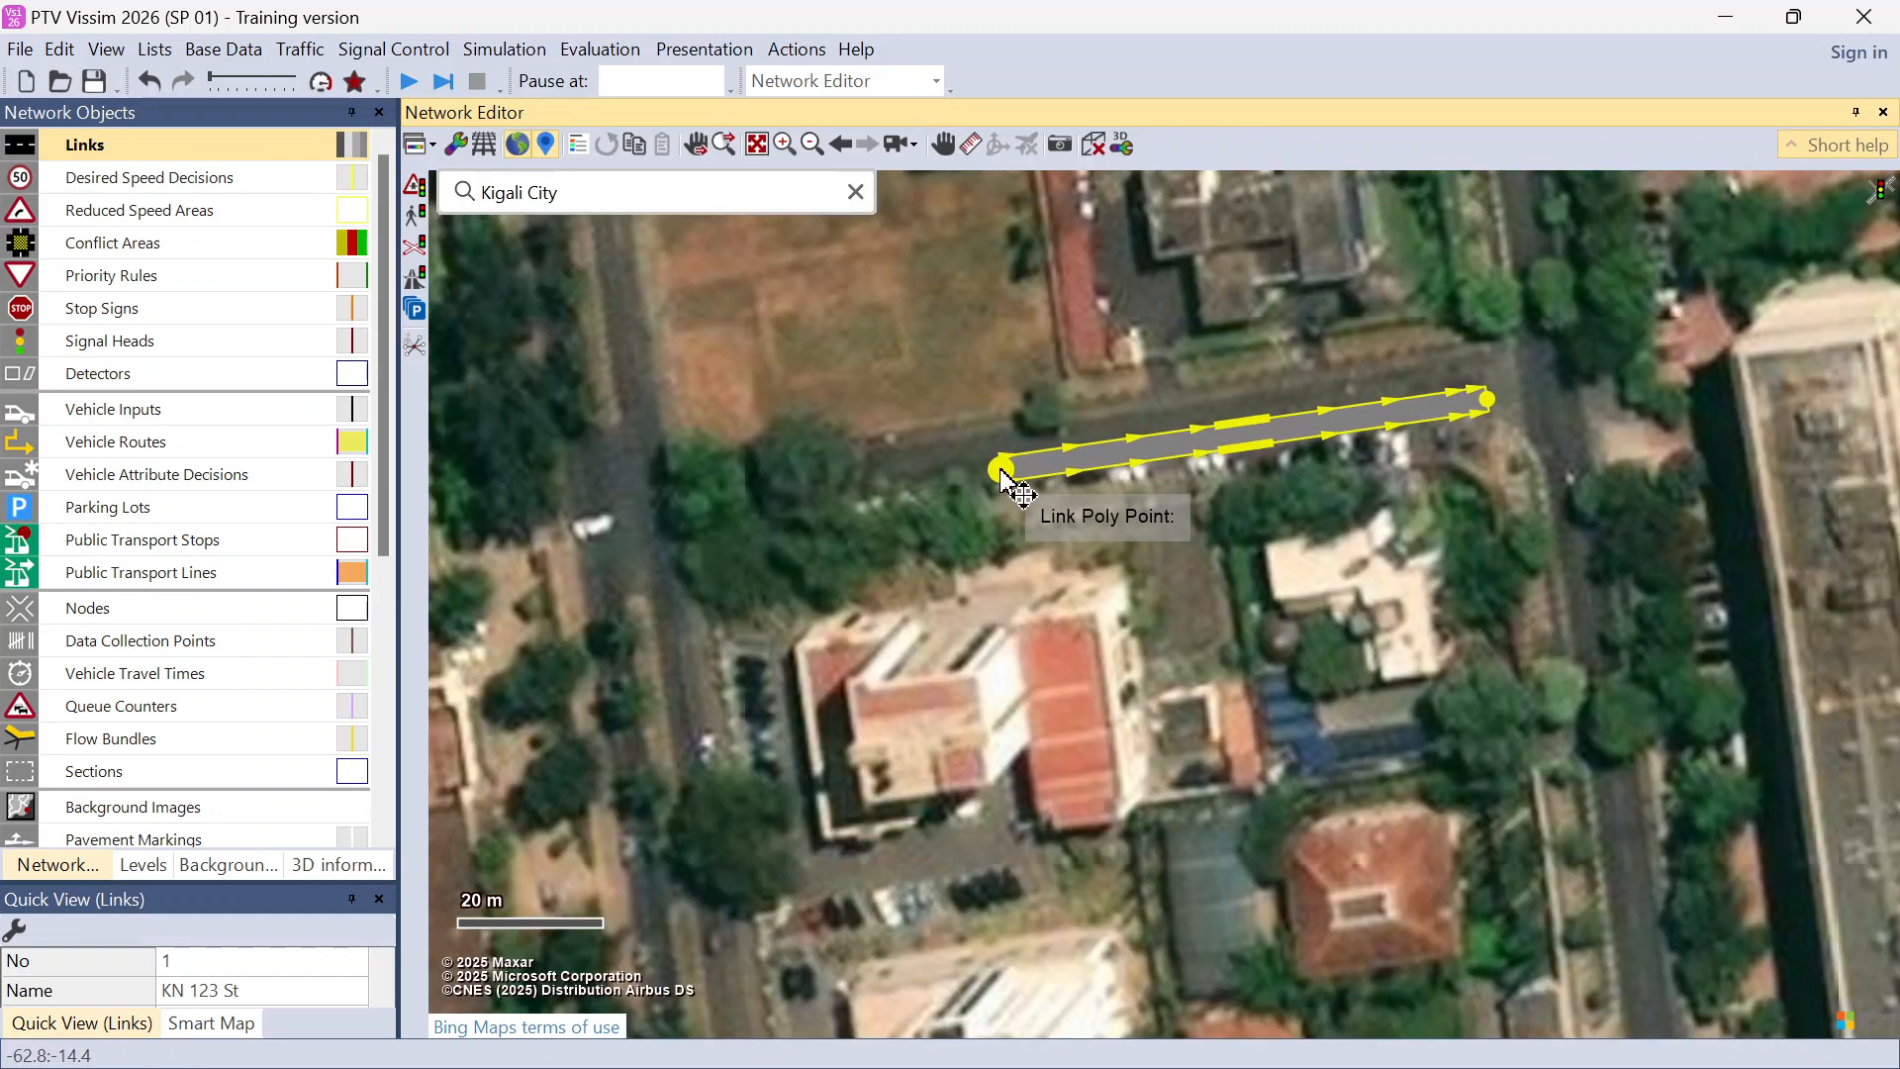
pyautogui.moveTo(1002, 472); pyautogui.dragTo(723, 513)
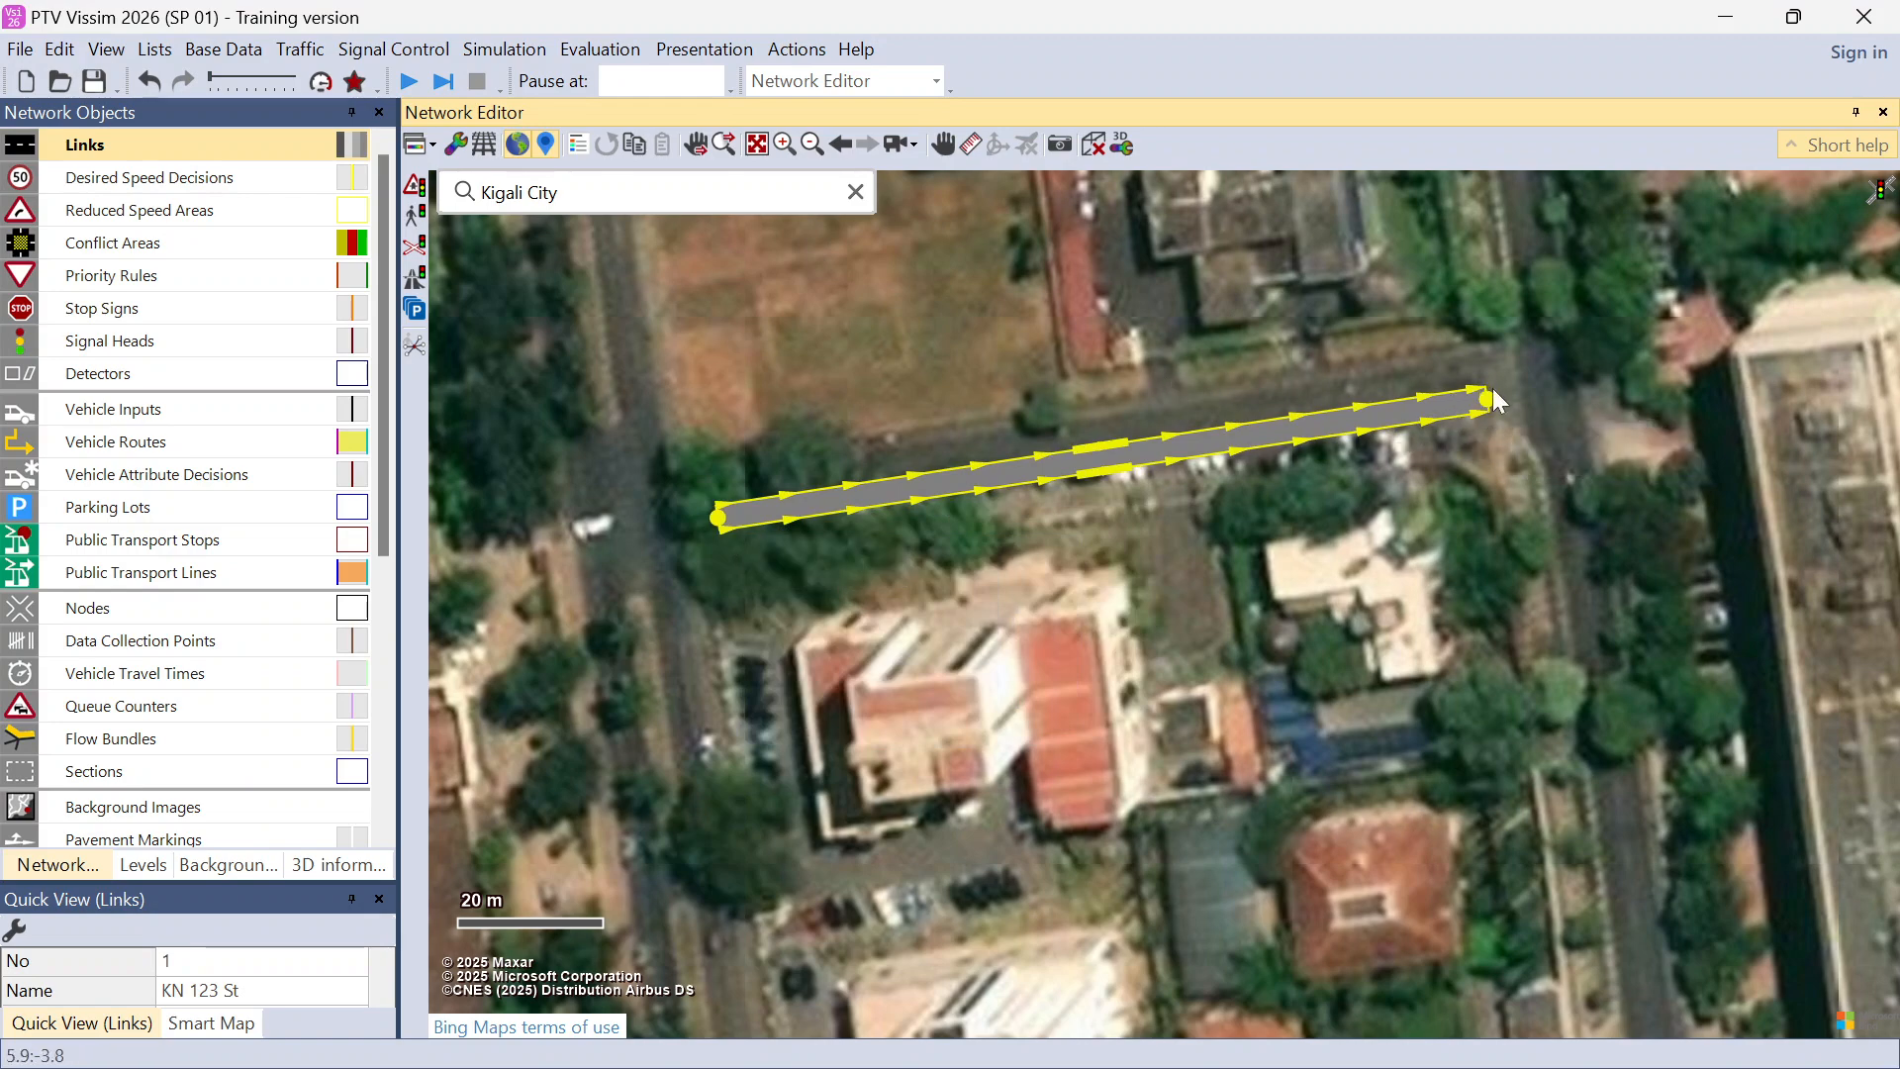
pyautogui.scroll(2, 1490, 388)
pyautogui.moveTo(1474, 386); pyautogui.dragTo(1485, 386)
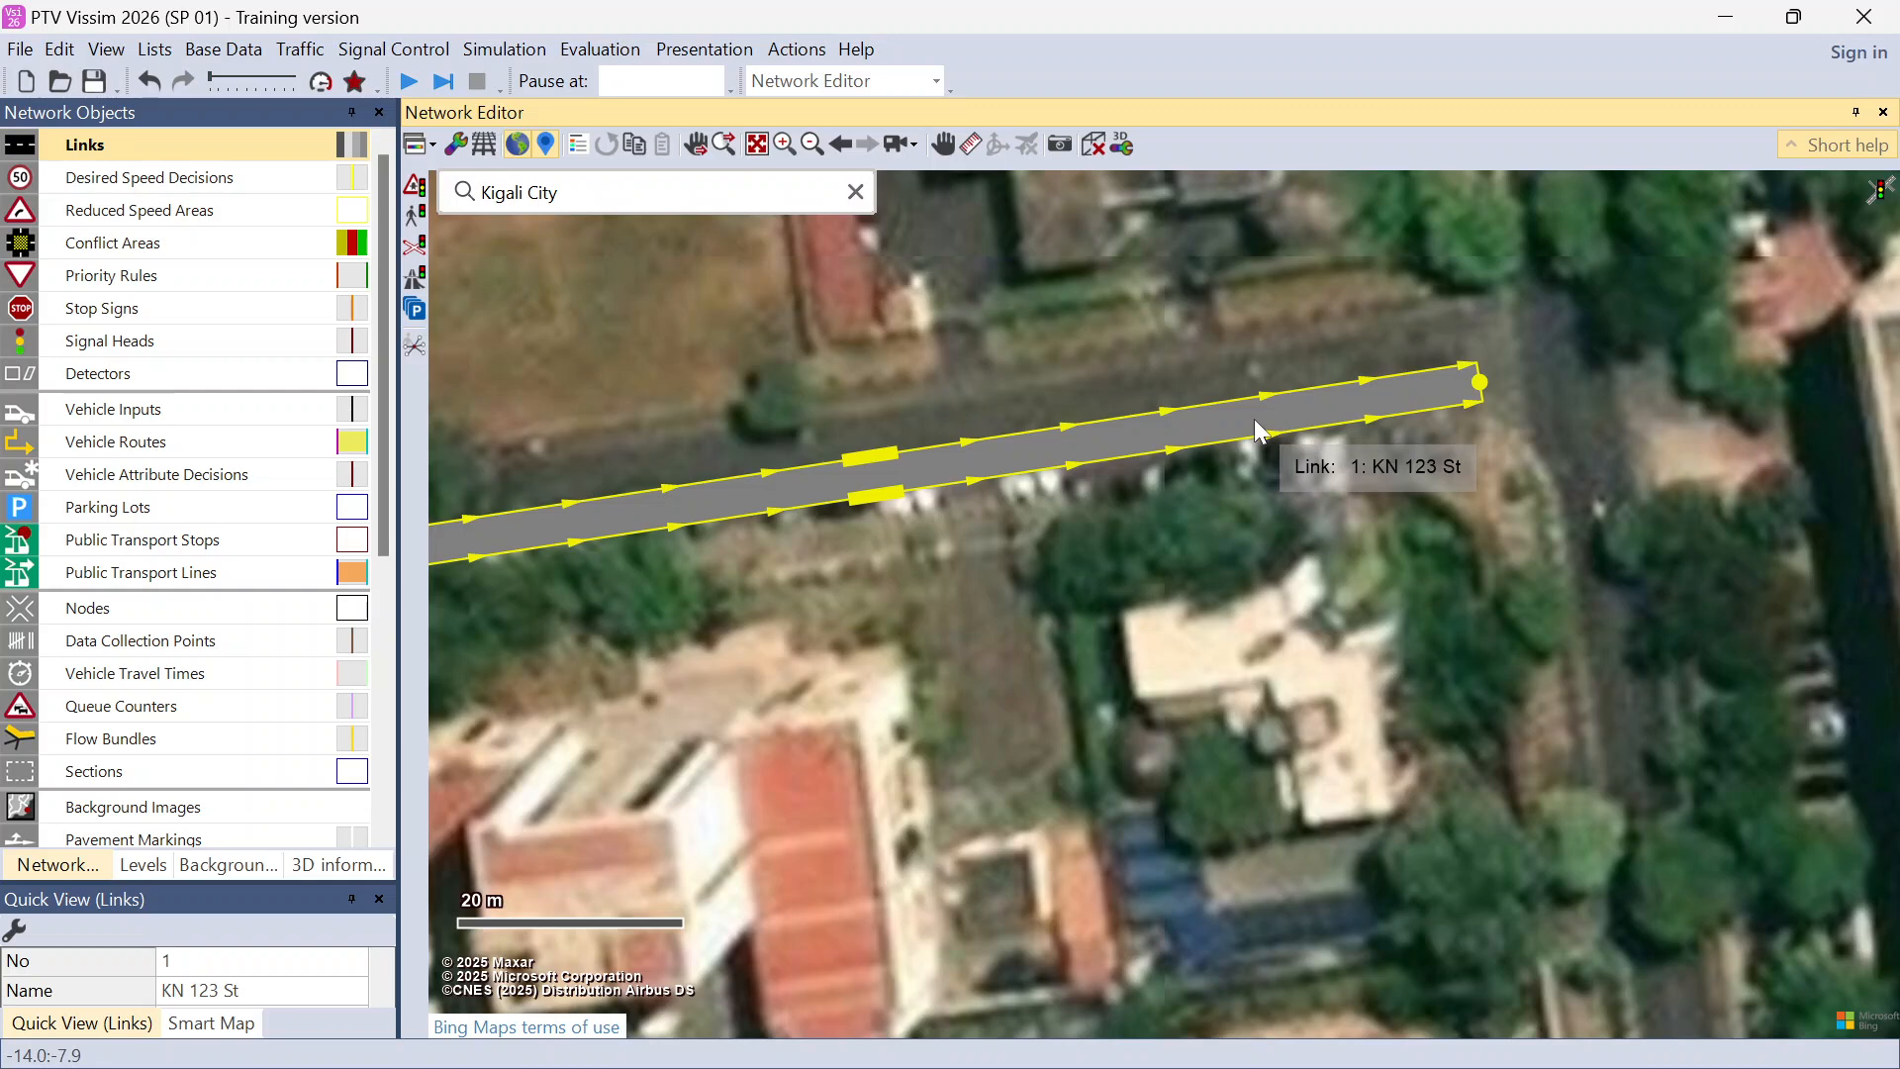
# Step: Duplicate the KN 123 St link alongside the original and delete the copy
pyautogui.moveTo(1255, 419); pyautogui.dragTo(1252, 382)
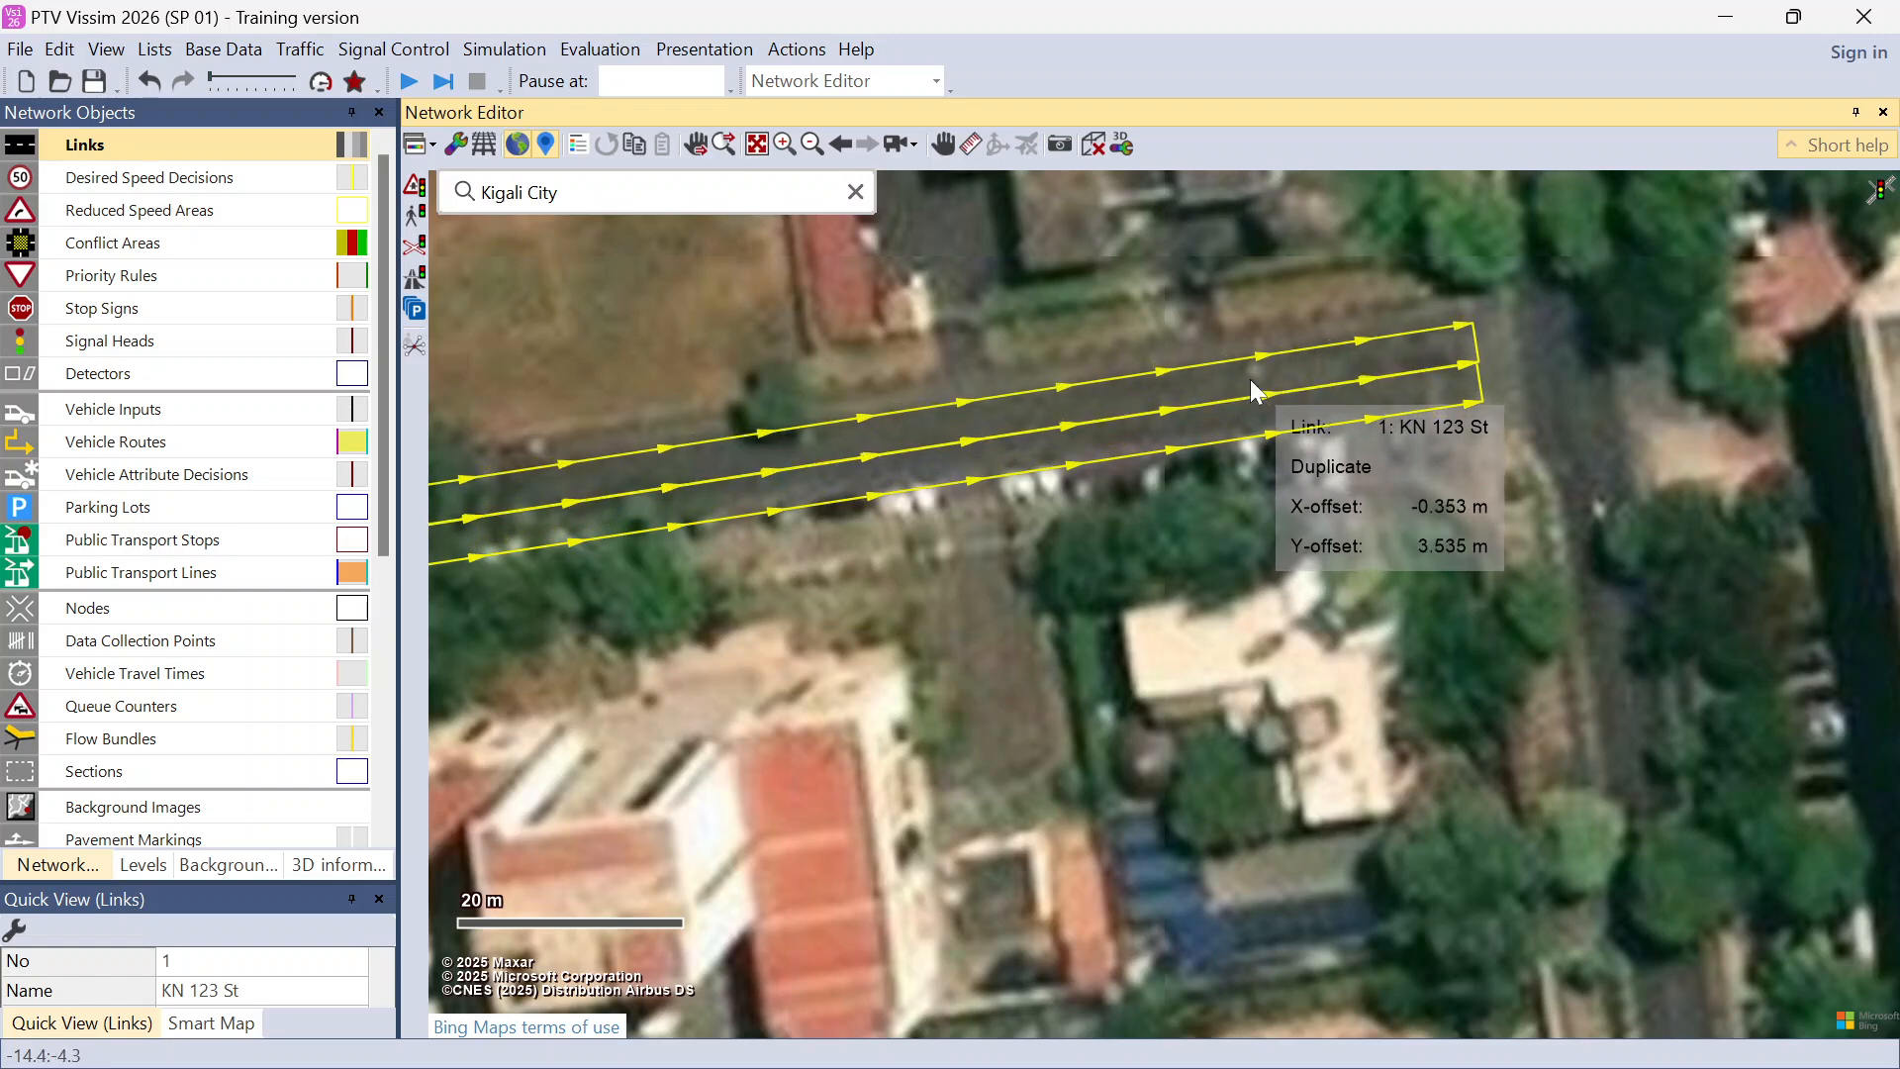
pyautogui.moveTo(1250, 378); pyautogui.dragTo(1250, 378)
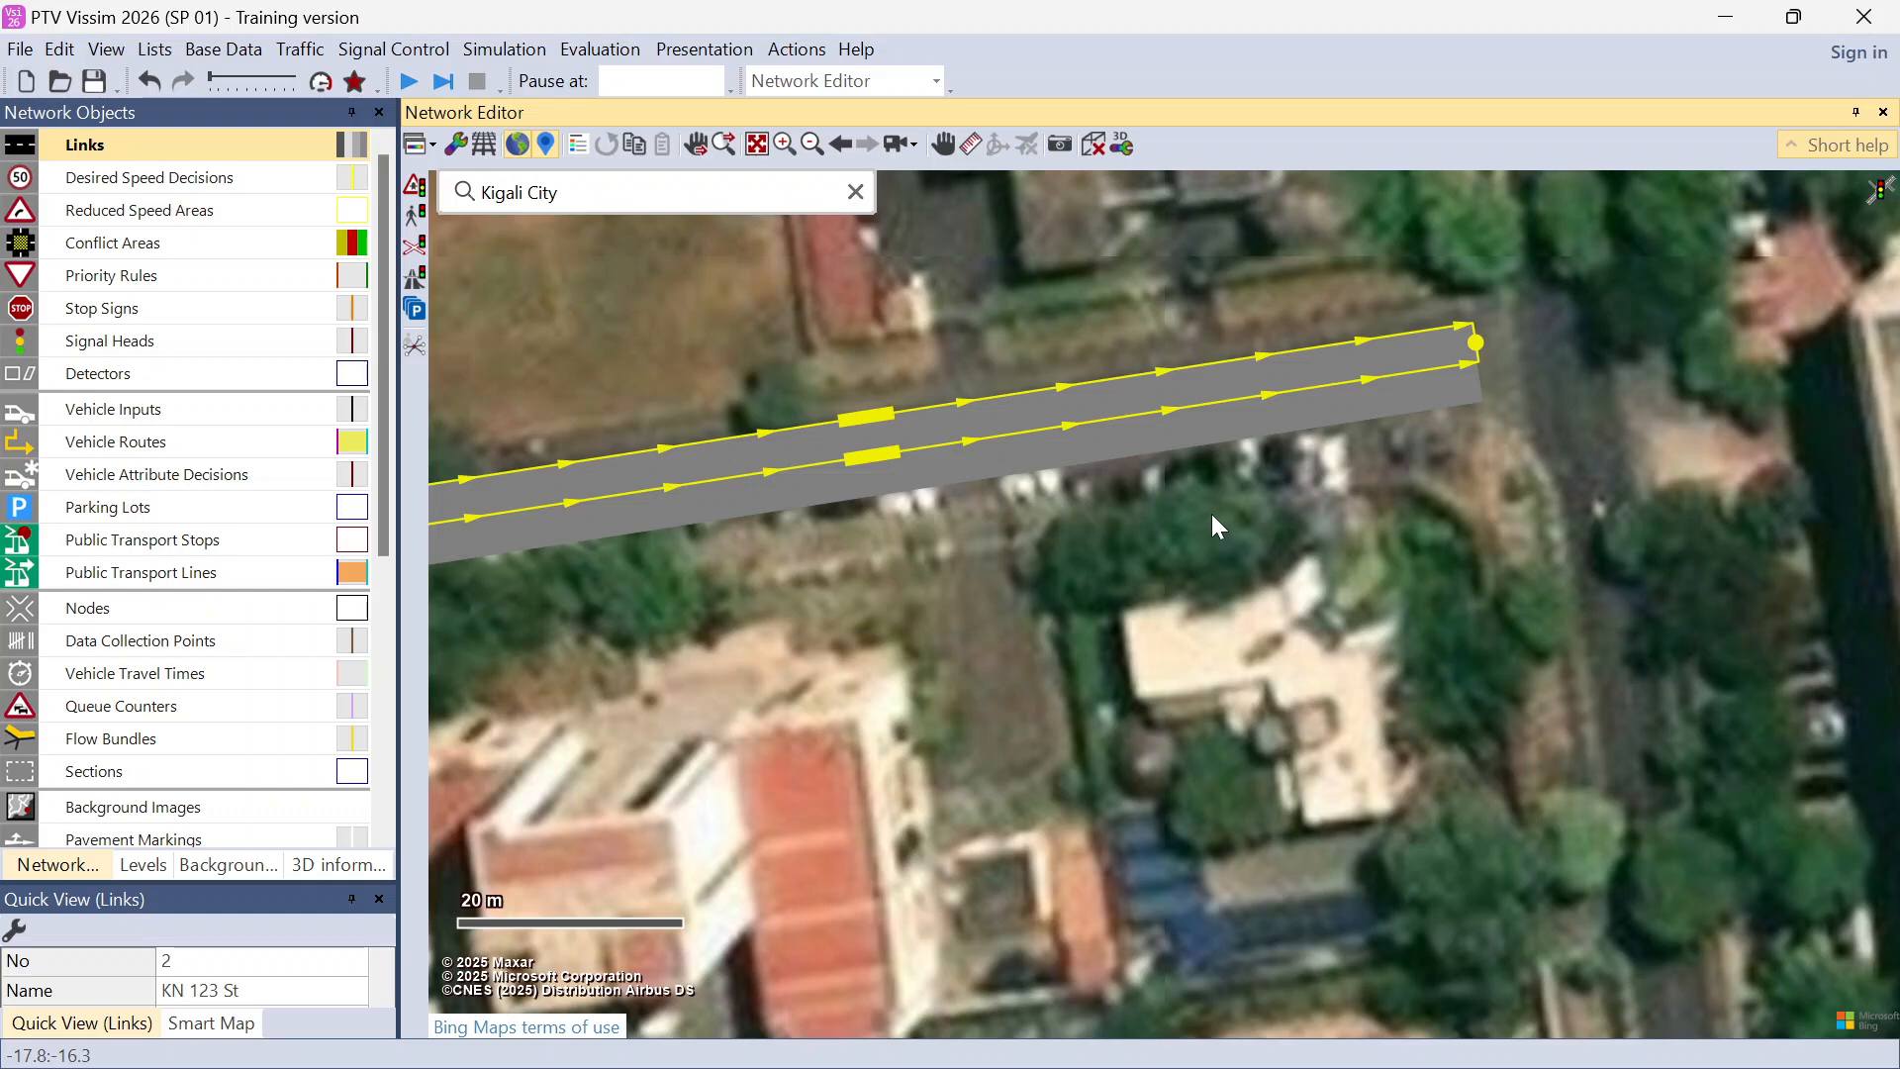
pyautogui.press('Delete')
# Step: Generate the opposite direction for the KN 123 St link with 1 lane and deselect the link
pyautogui.click(1172, 437)
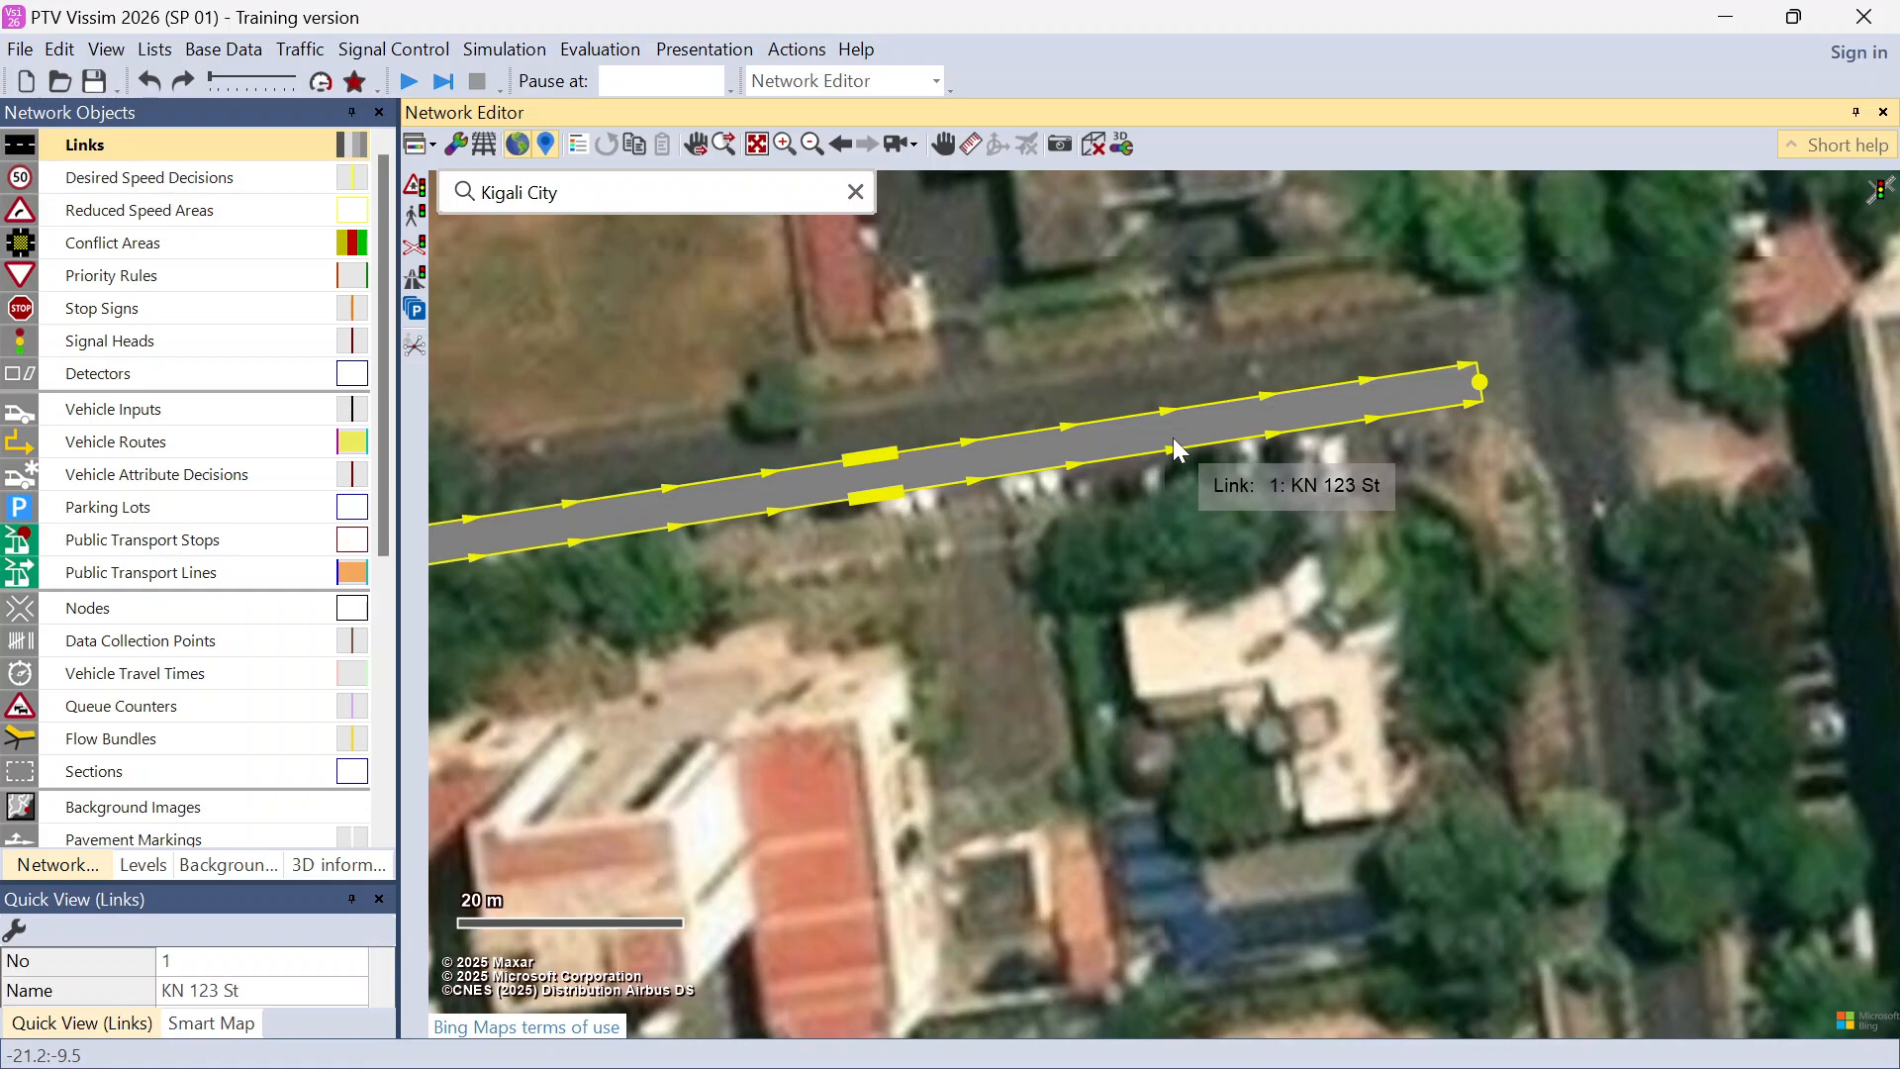
pyautogui.rightClick(1173, 437)
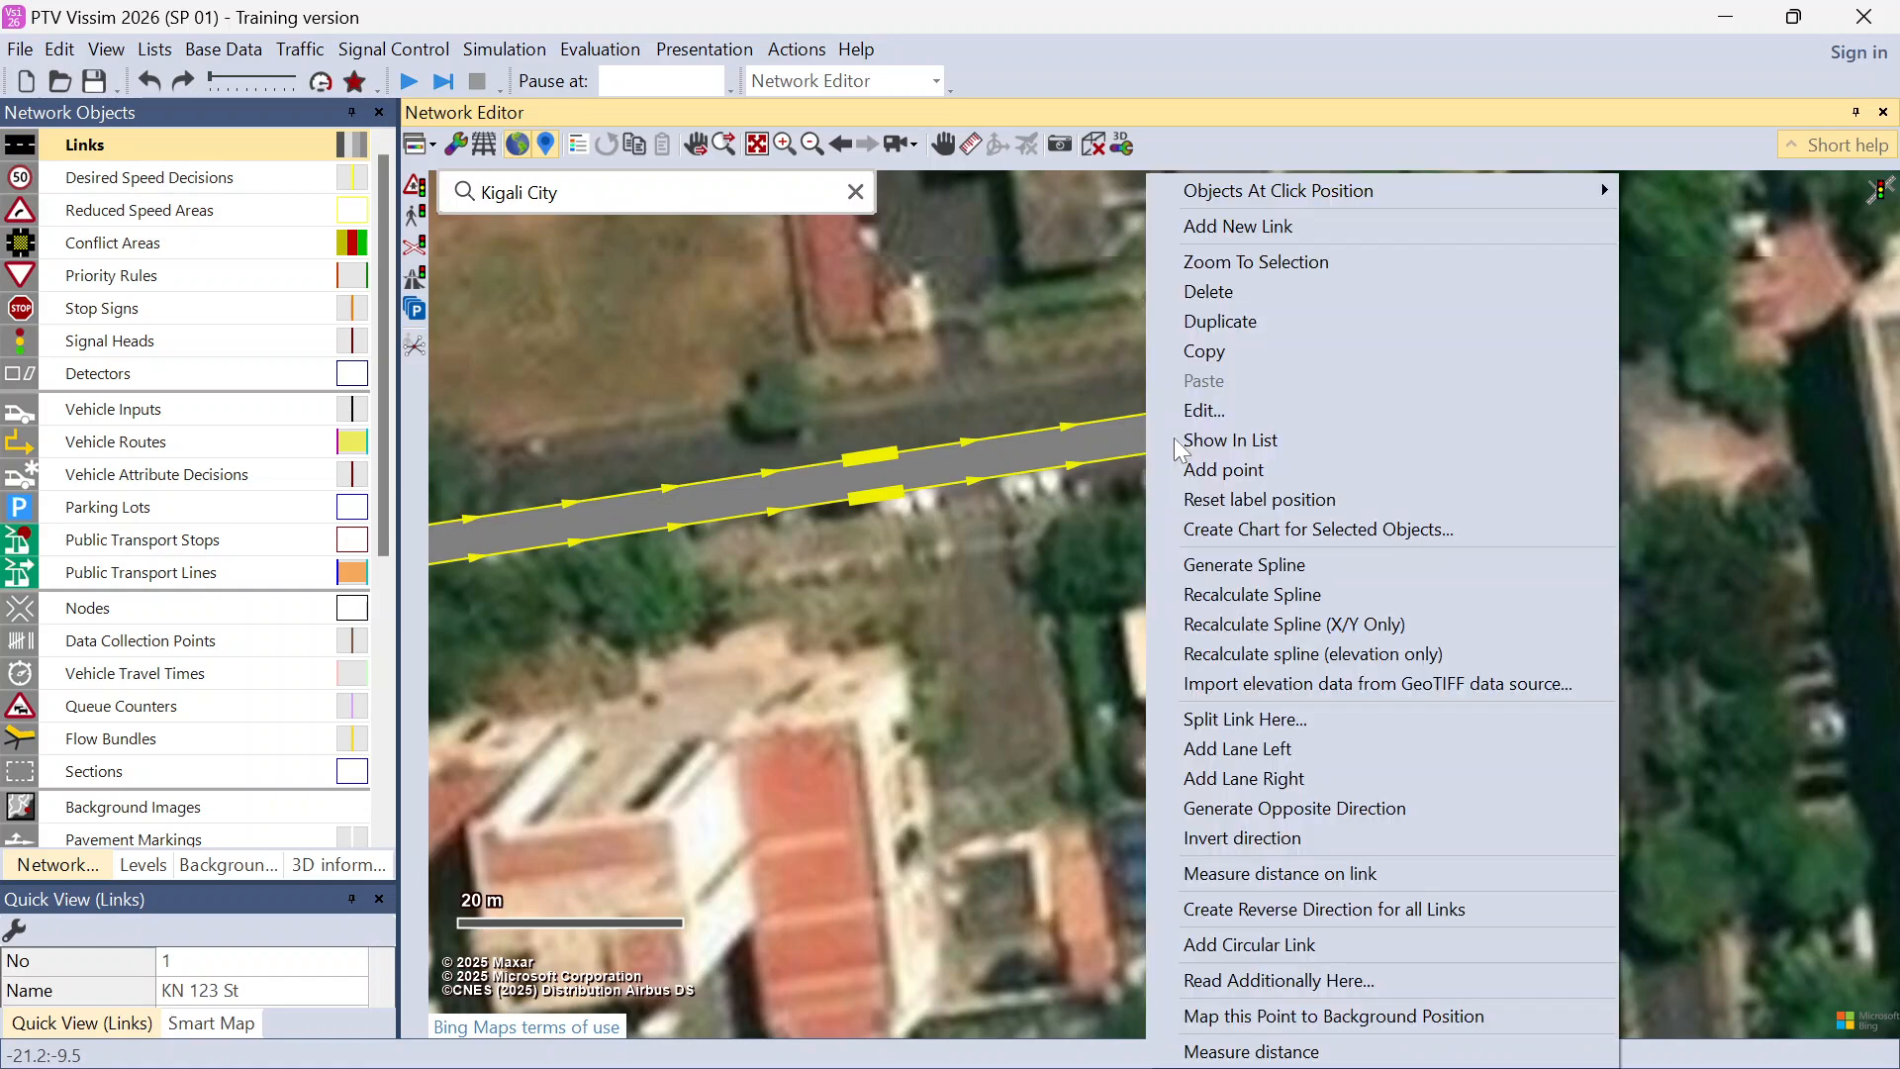
pyautogui.click(1325, 818)
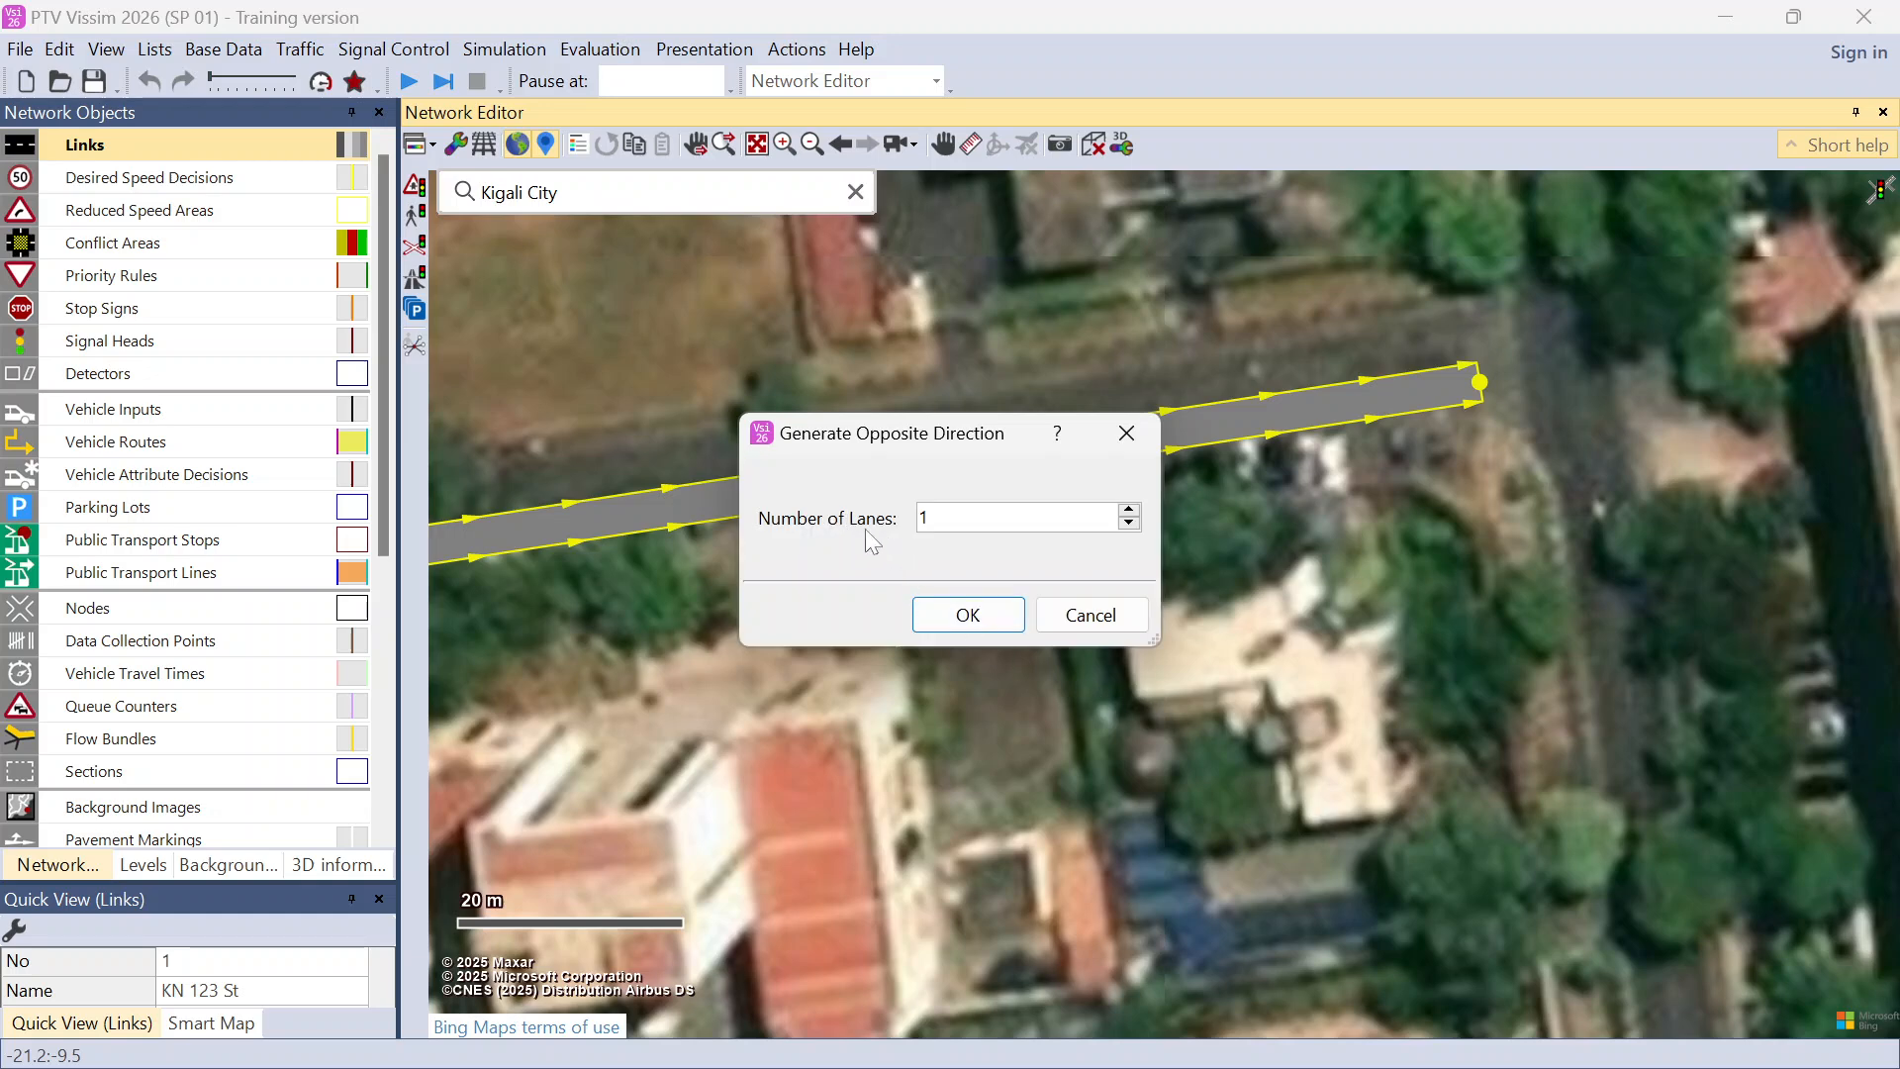
pyautogui.click(990, 615)
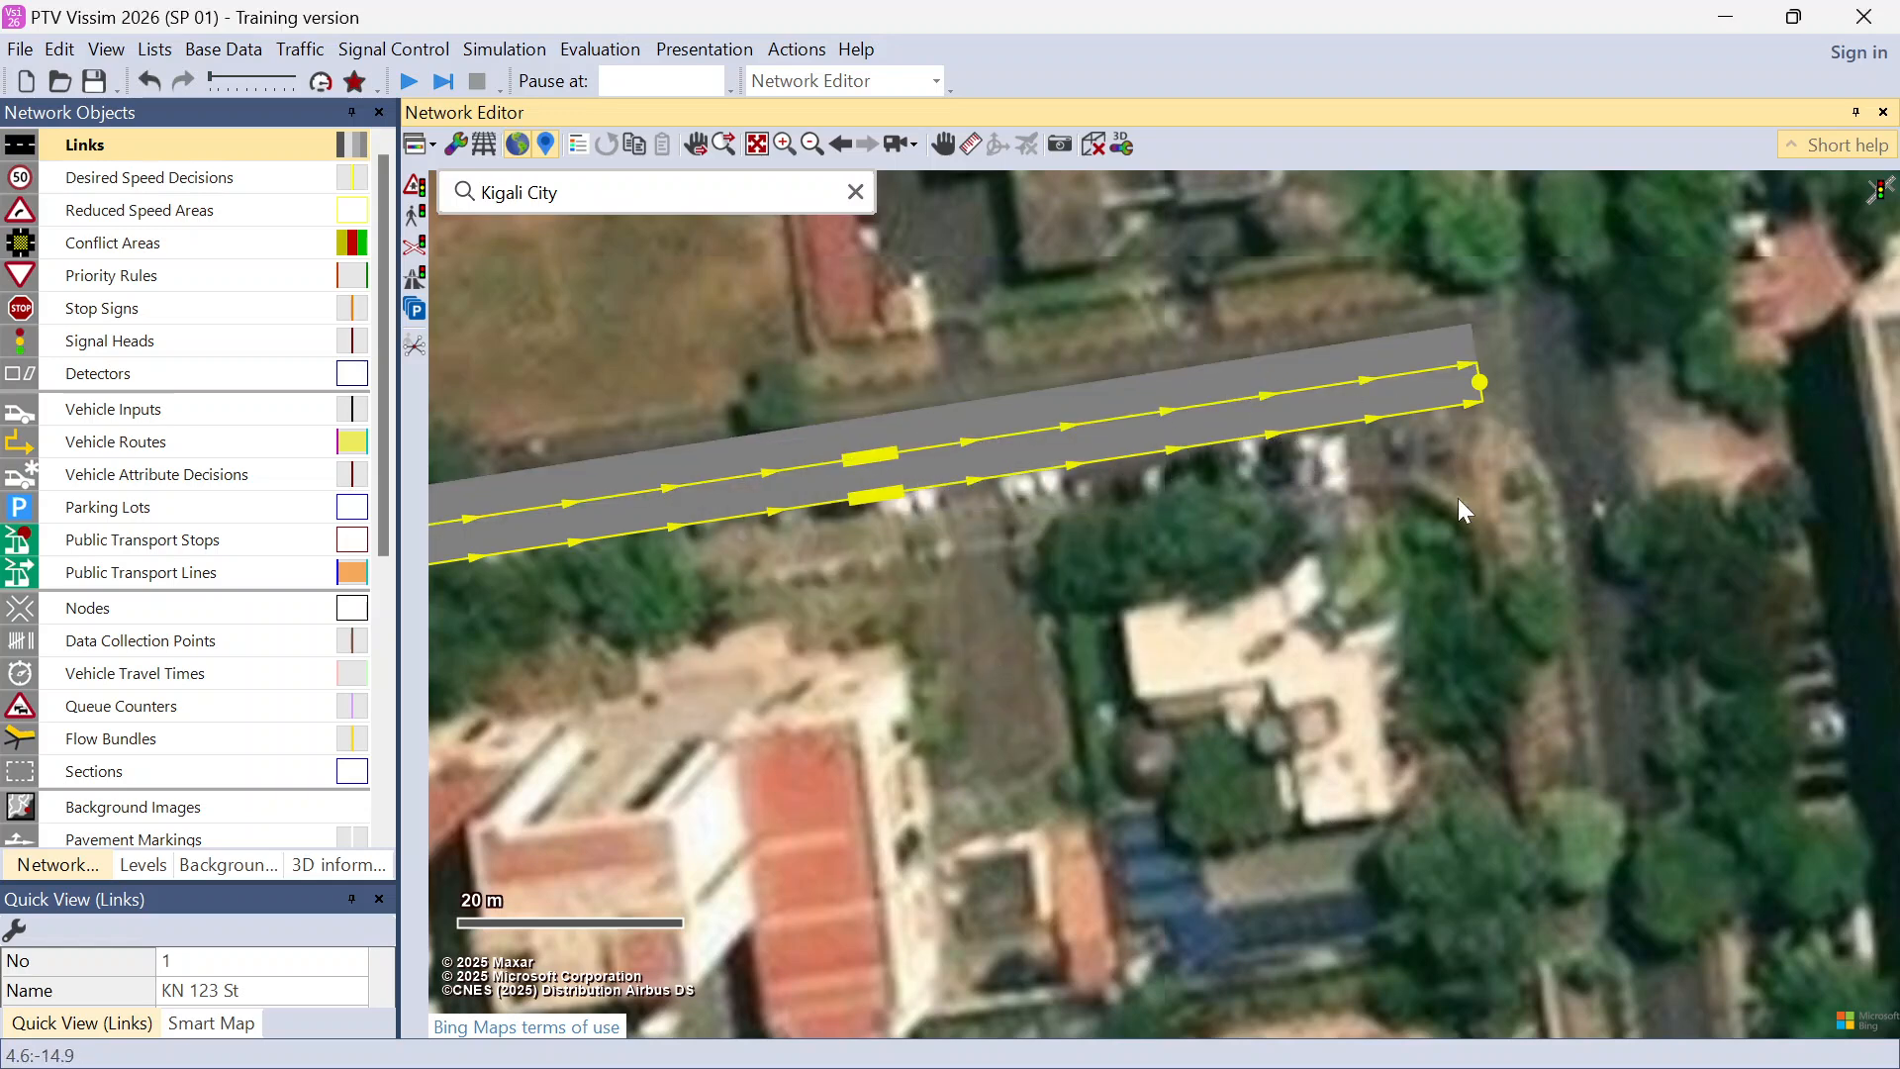
pyautogui.scroll(-1, 1481, 531)
pyautogui.moveTo(1481, 530); pyautogui.dragTo(1012, 596)
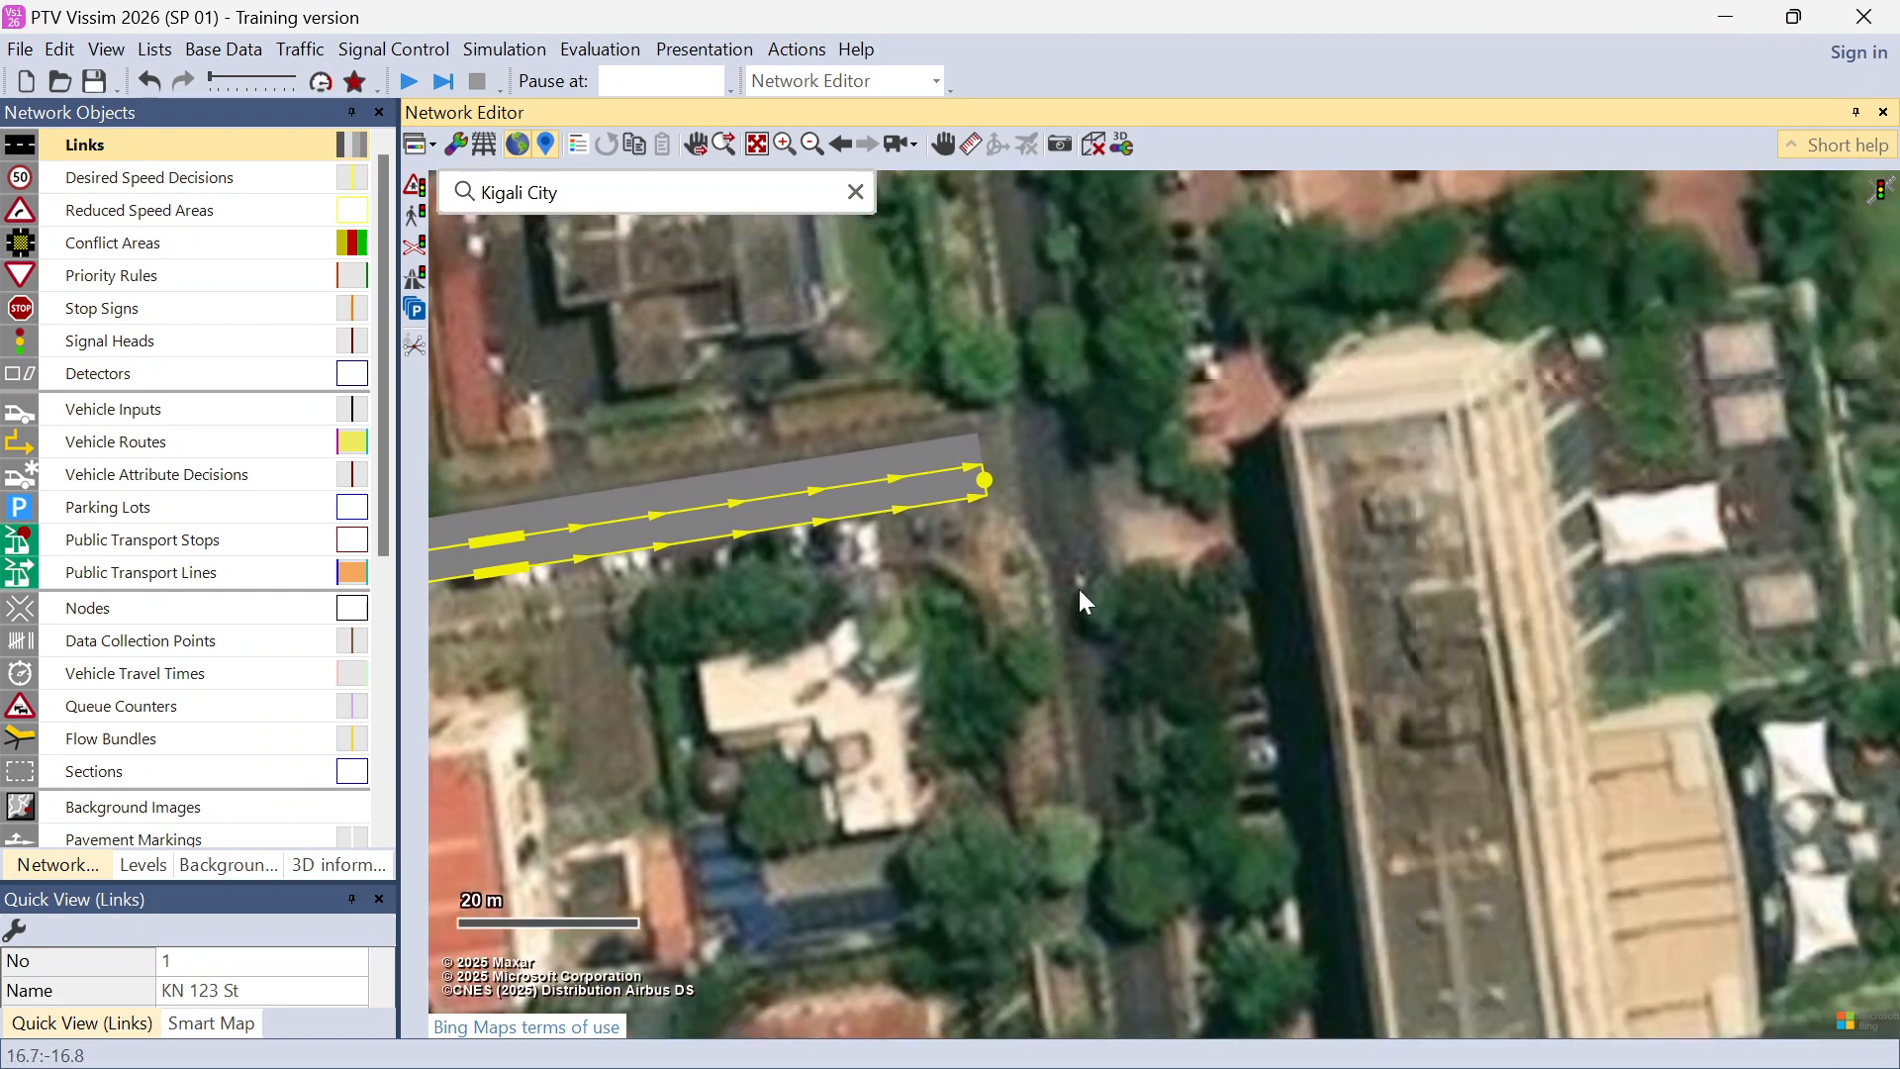
pyautogui.click(1085, 618)
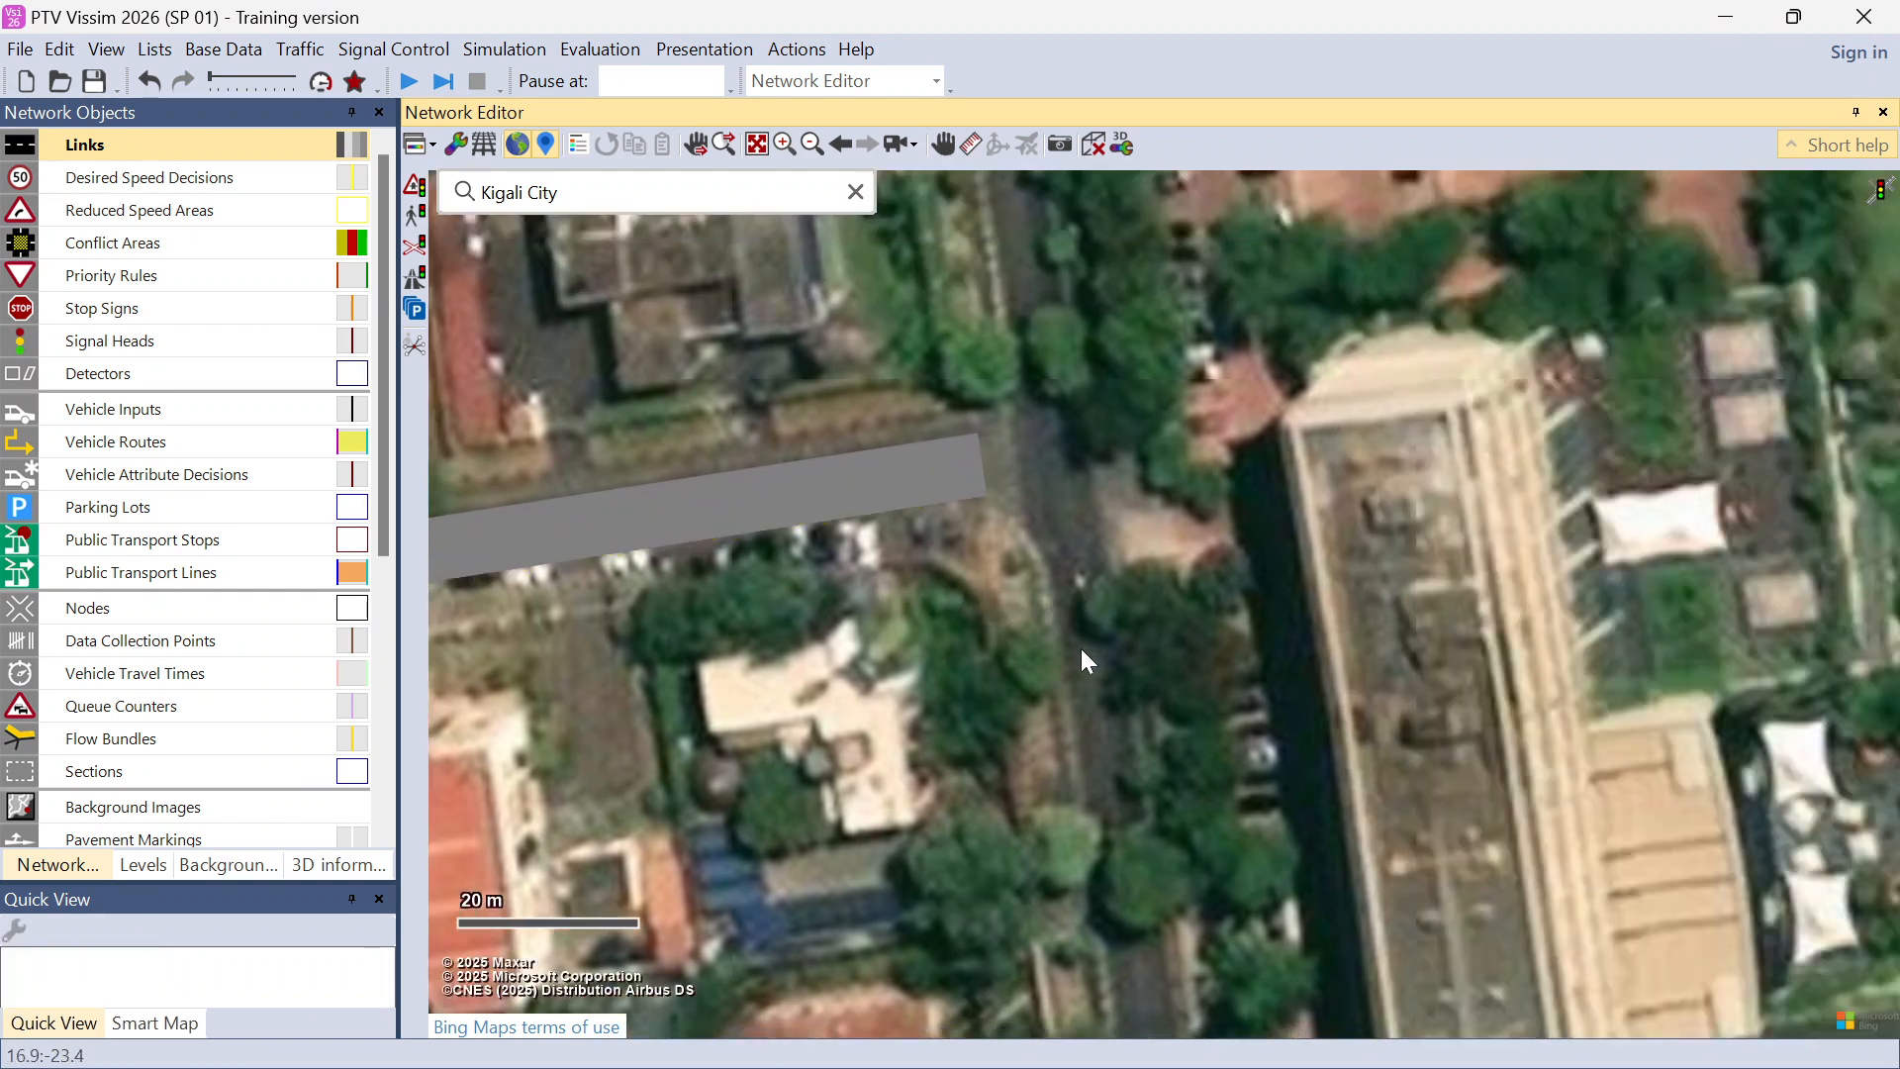
# Step: Add a new one-lane link named KN 123 St on the main road just south of the T-junction, with display type Road gray
pyautogui.rightClick(1082, 649)
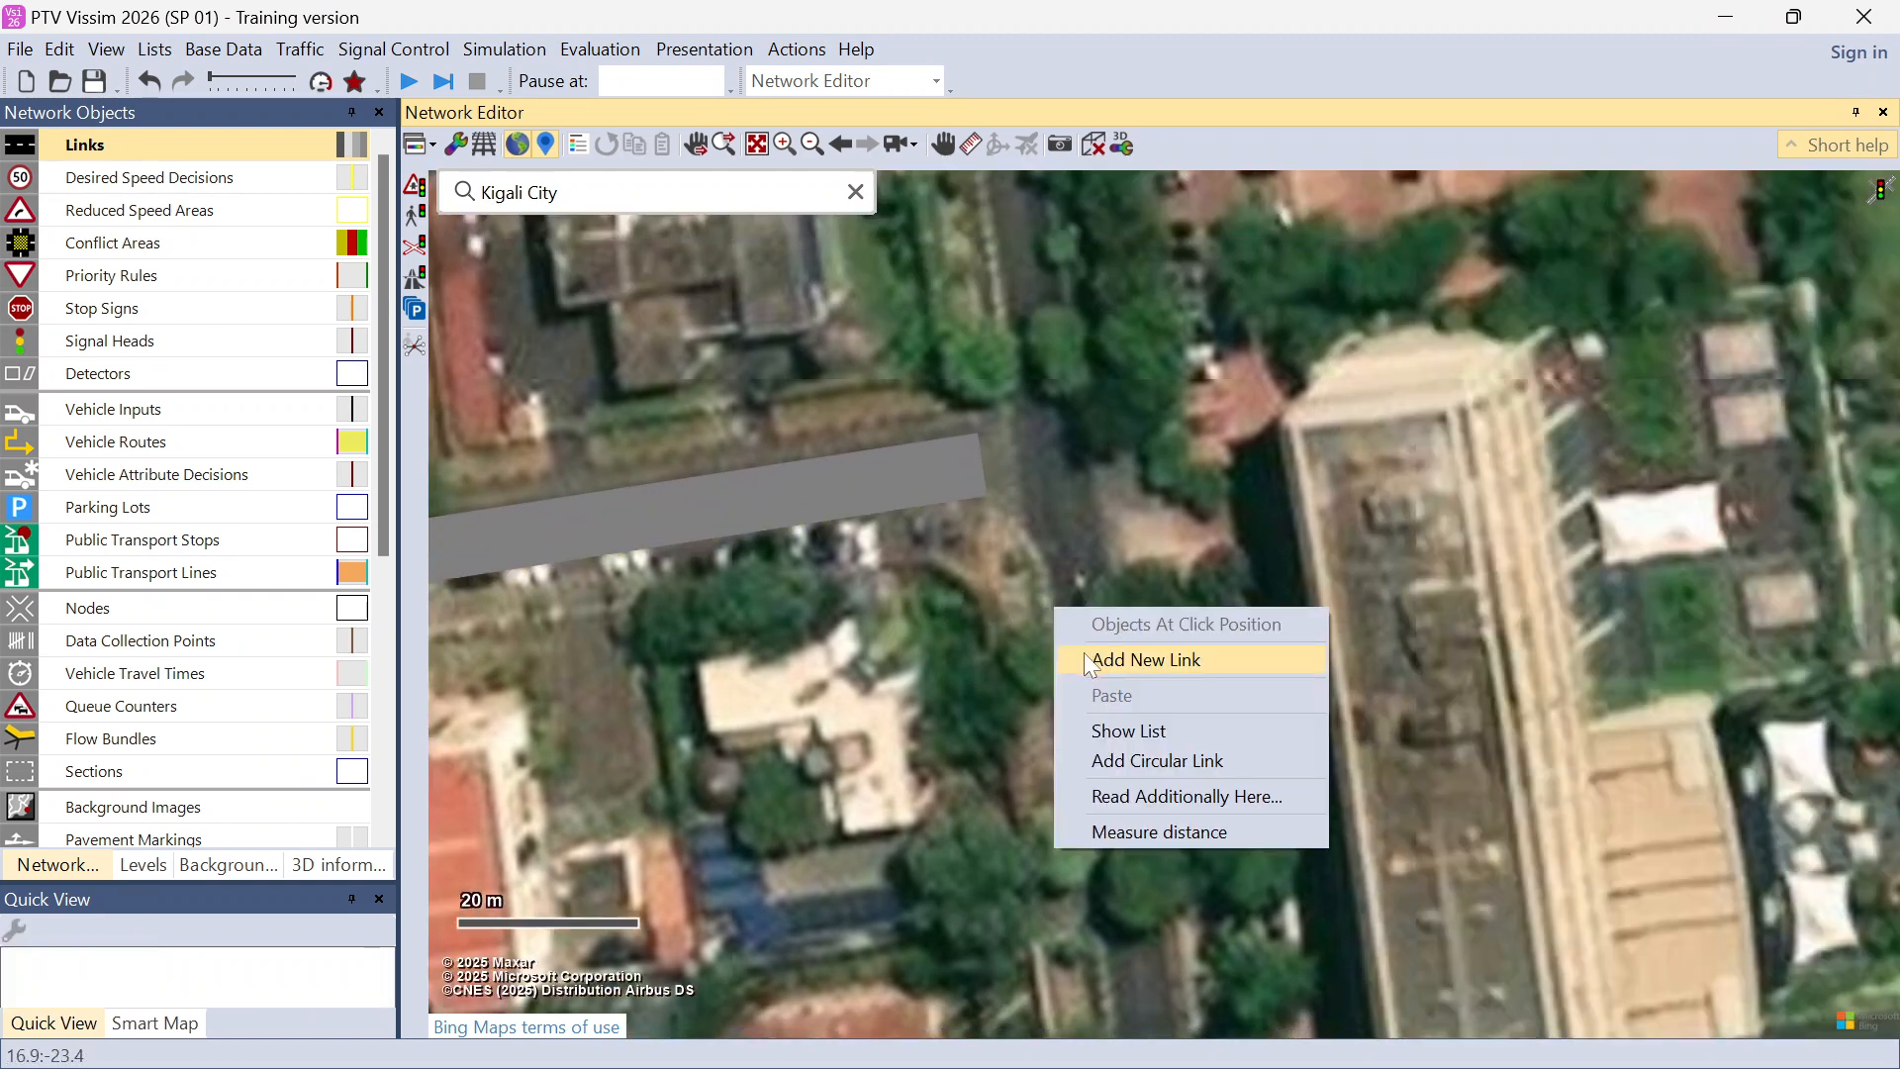
pyautogui.click(1148, 661)
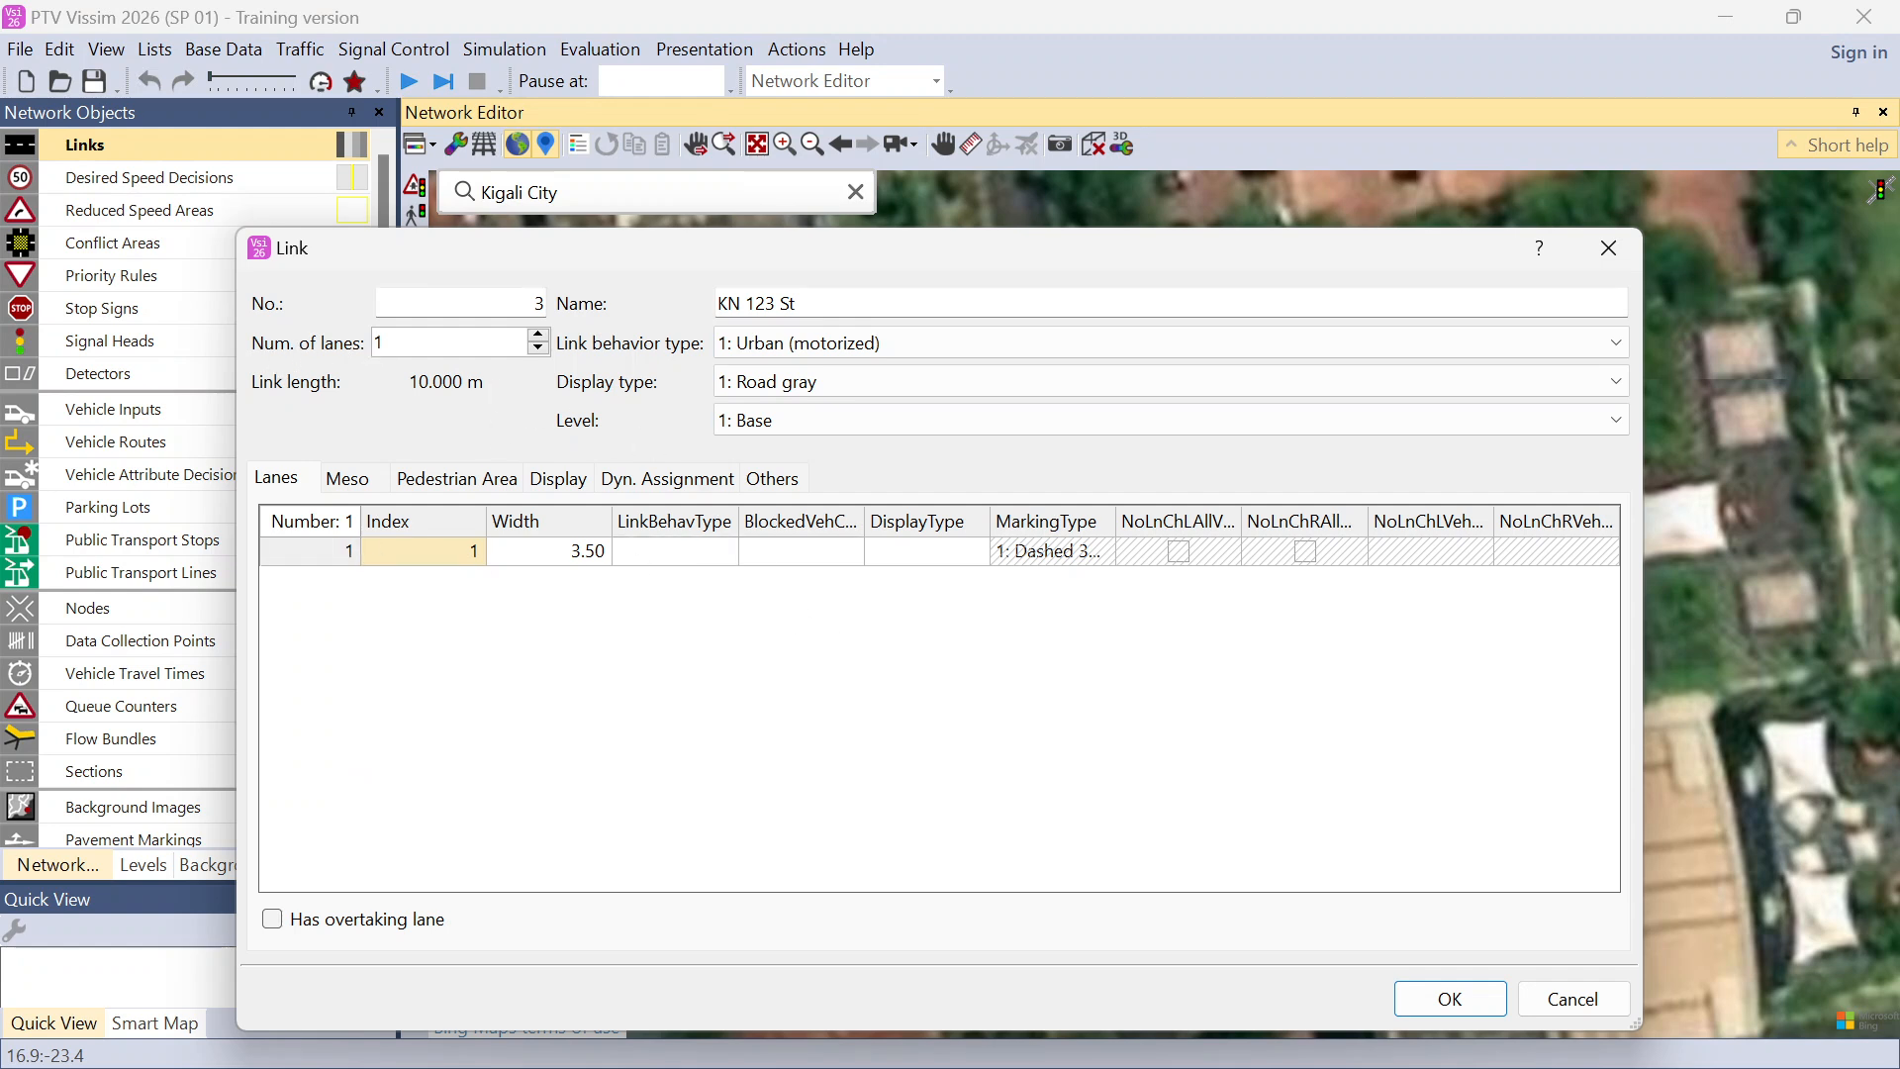
pyautogui.press('Tab')
pyautogui.write('2')
pyautogui.press('BackSpace')
pyautogui.write('1')
pyautogui.click(1464, 994)
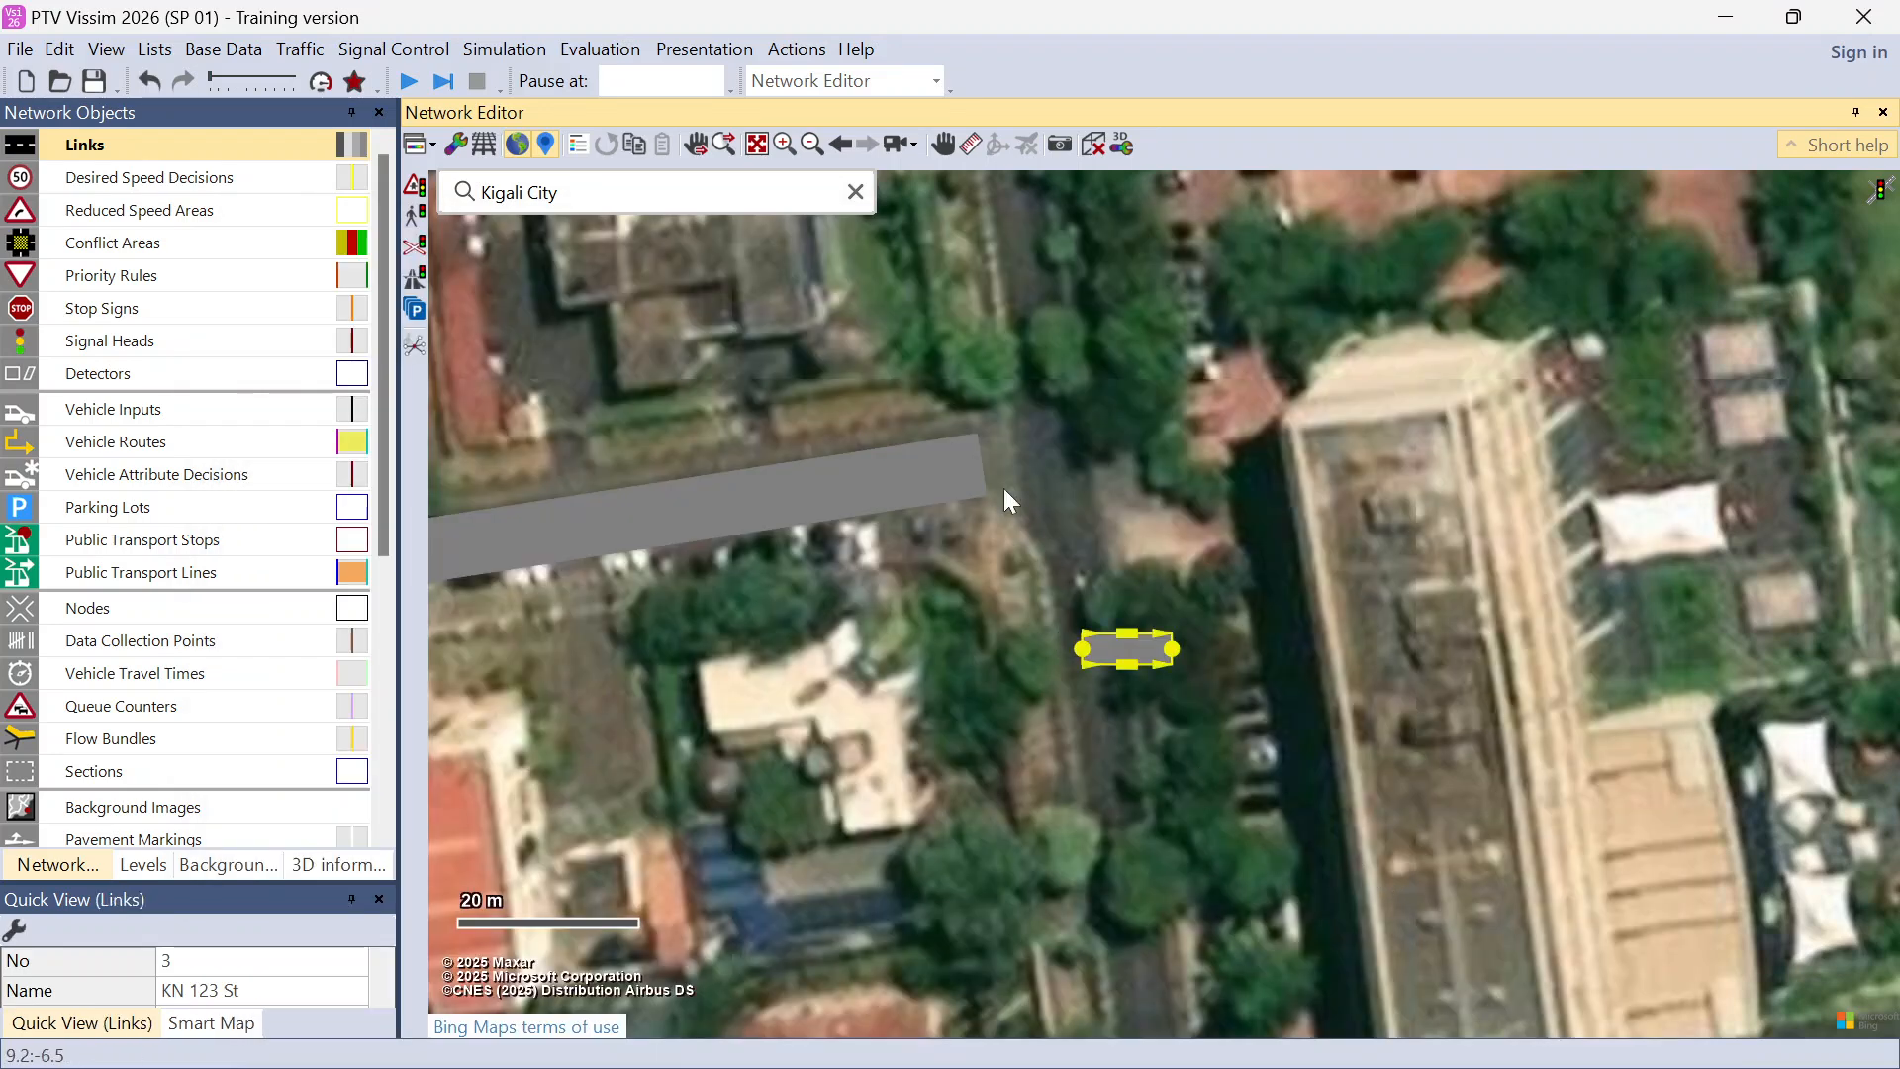
# Step: Stretch the new link along the main road's northbound side south of the T-junction to about 91 m, keeping it one lane wide
pyautogui.moveTo(1172, 649); pyautogui.dragTo(1141, 813)
pyautogui.moveTo(1226, 701); pyautogui.dragTo(1253, 291)
pyautogui.moveTo(1170, 404); pyautogui.dragTo(1260, 946)
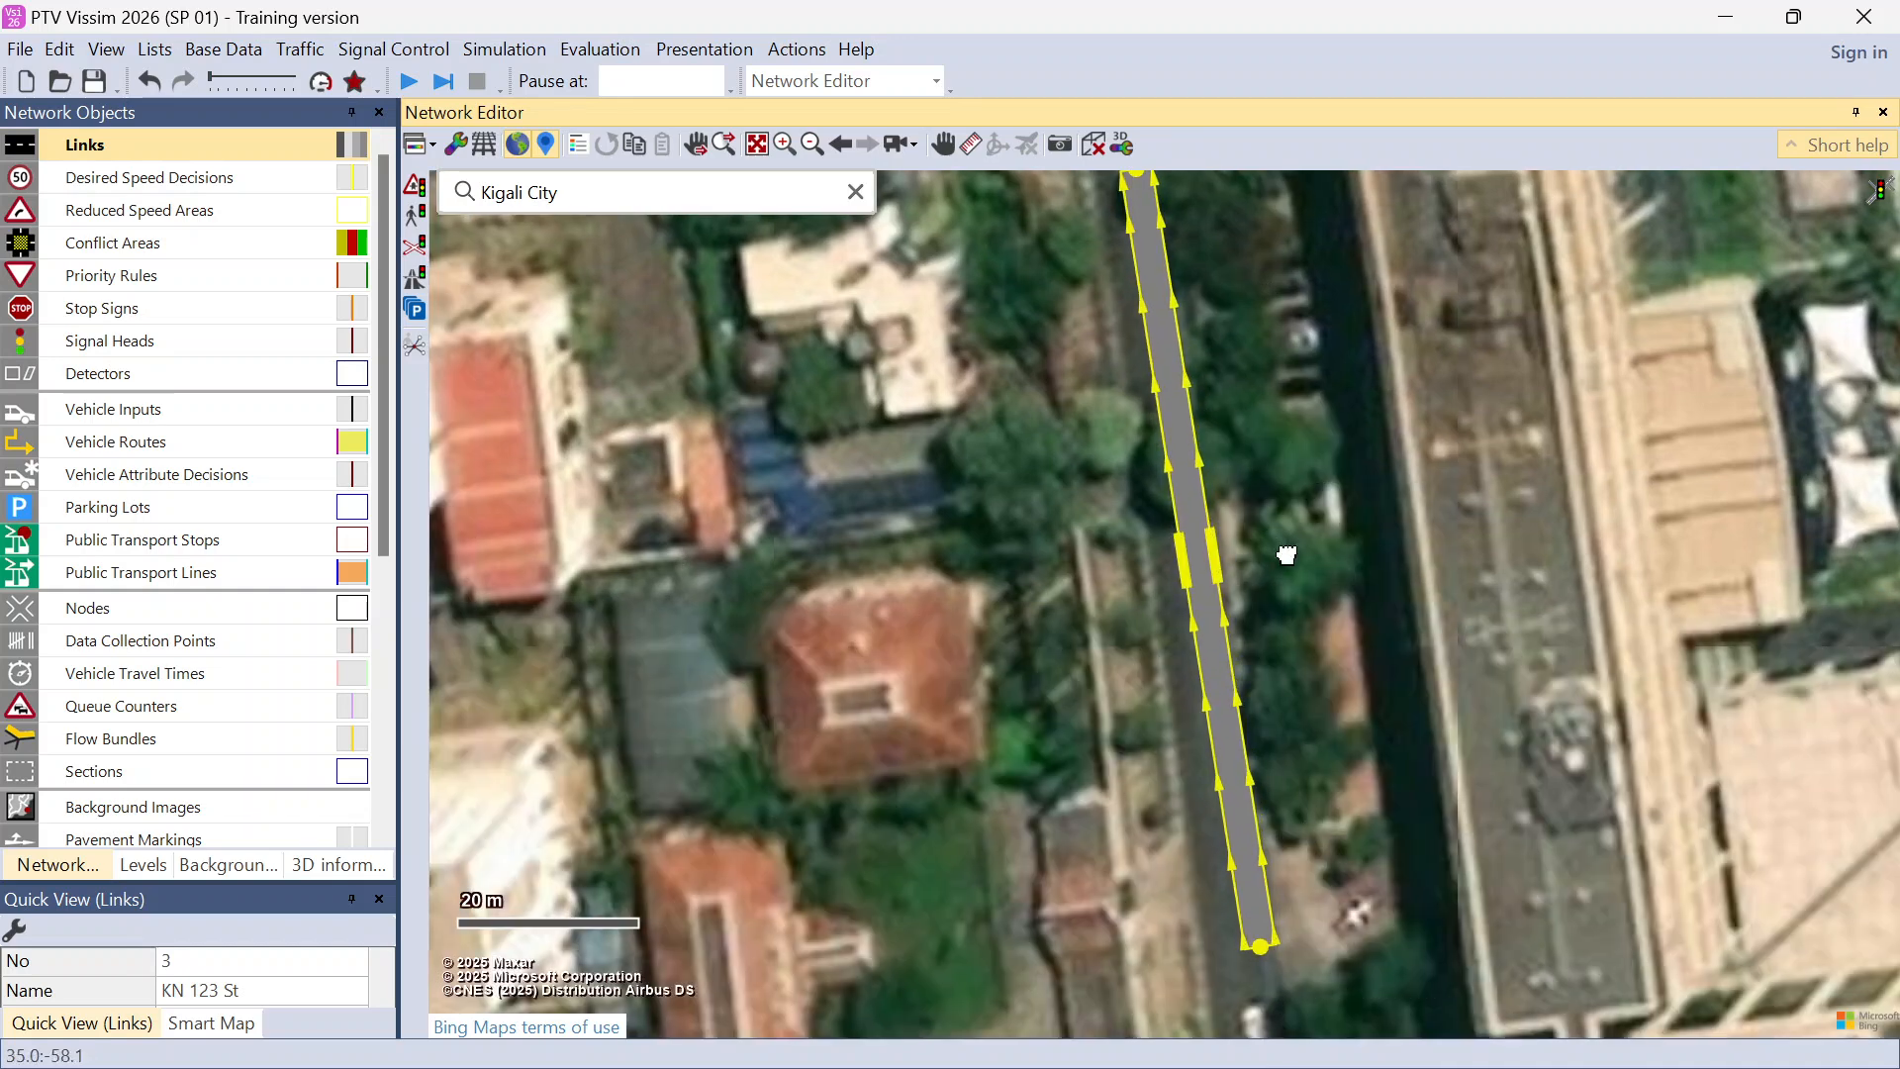
pyautogui.moveTo(1286, 555); pyautogui.dragTo(1314, 827)
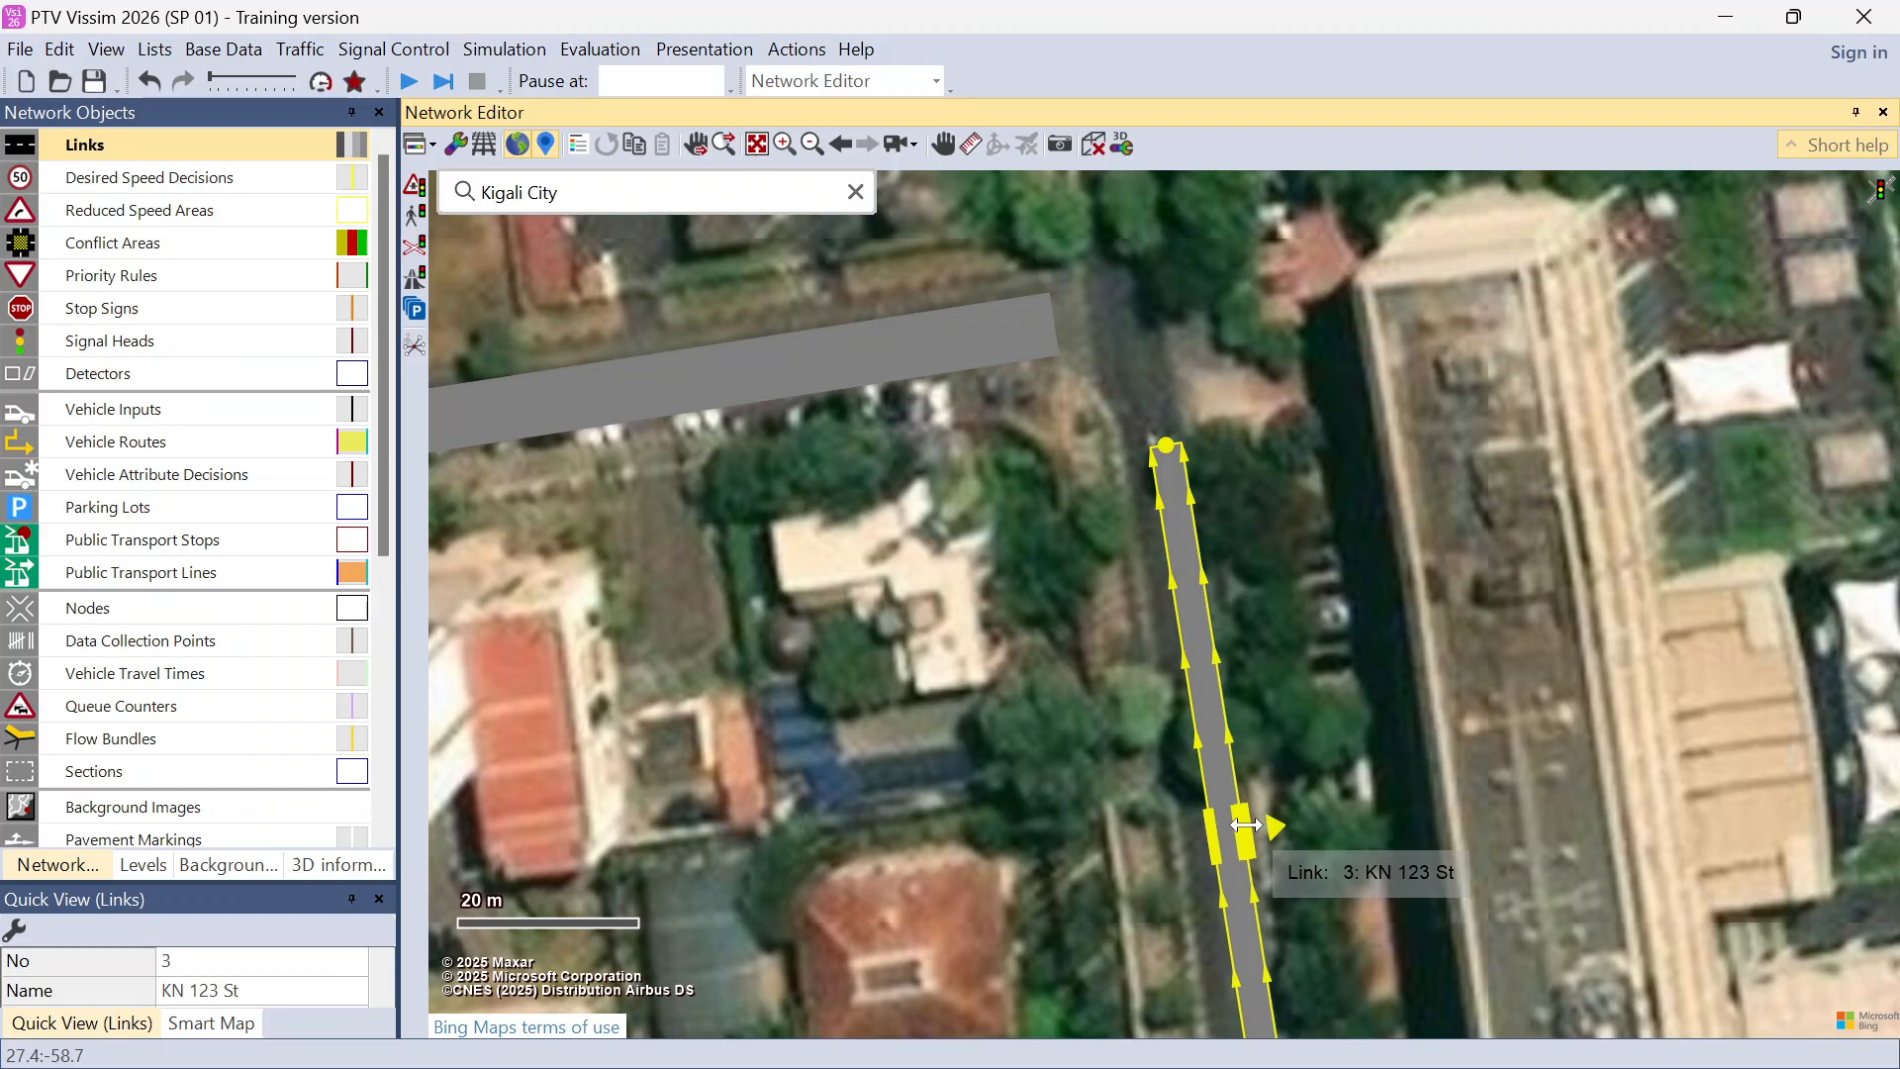
pyautogui.moveTo(1246, 824); pyautogui.dragTo(1279, 828)
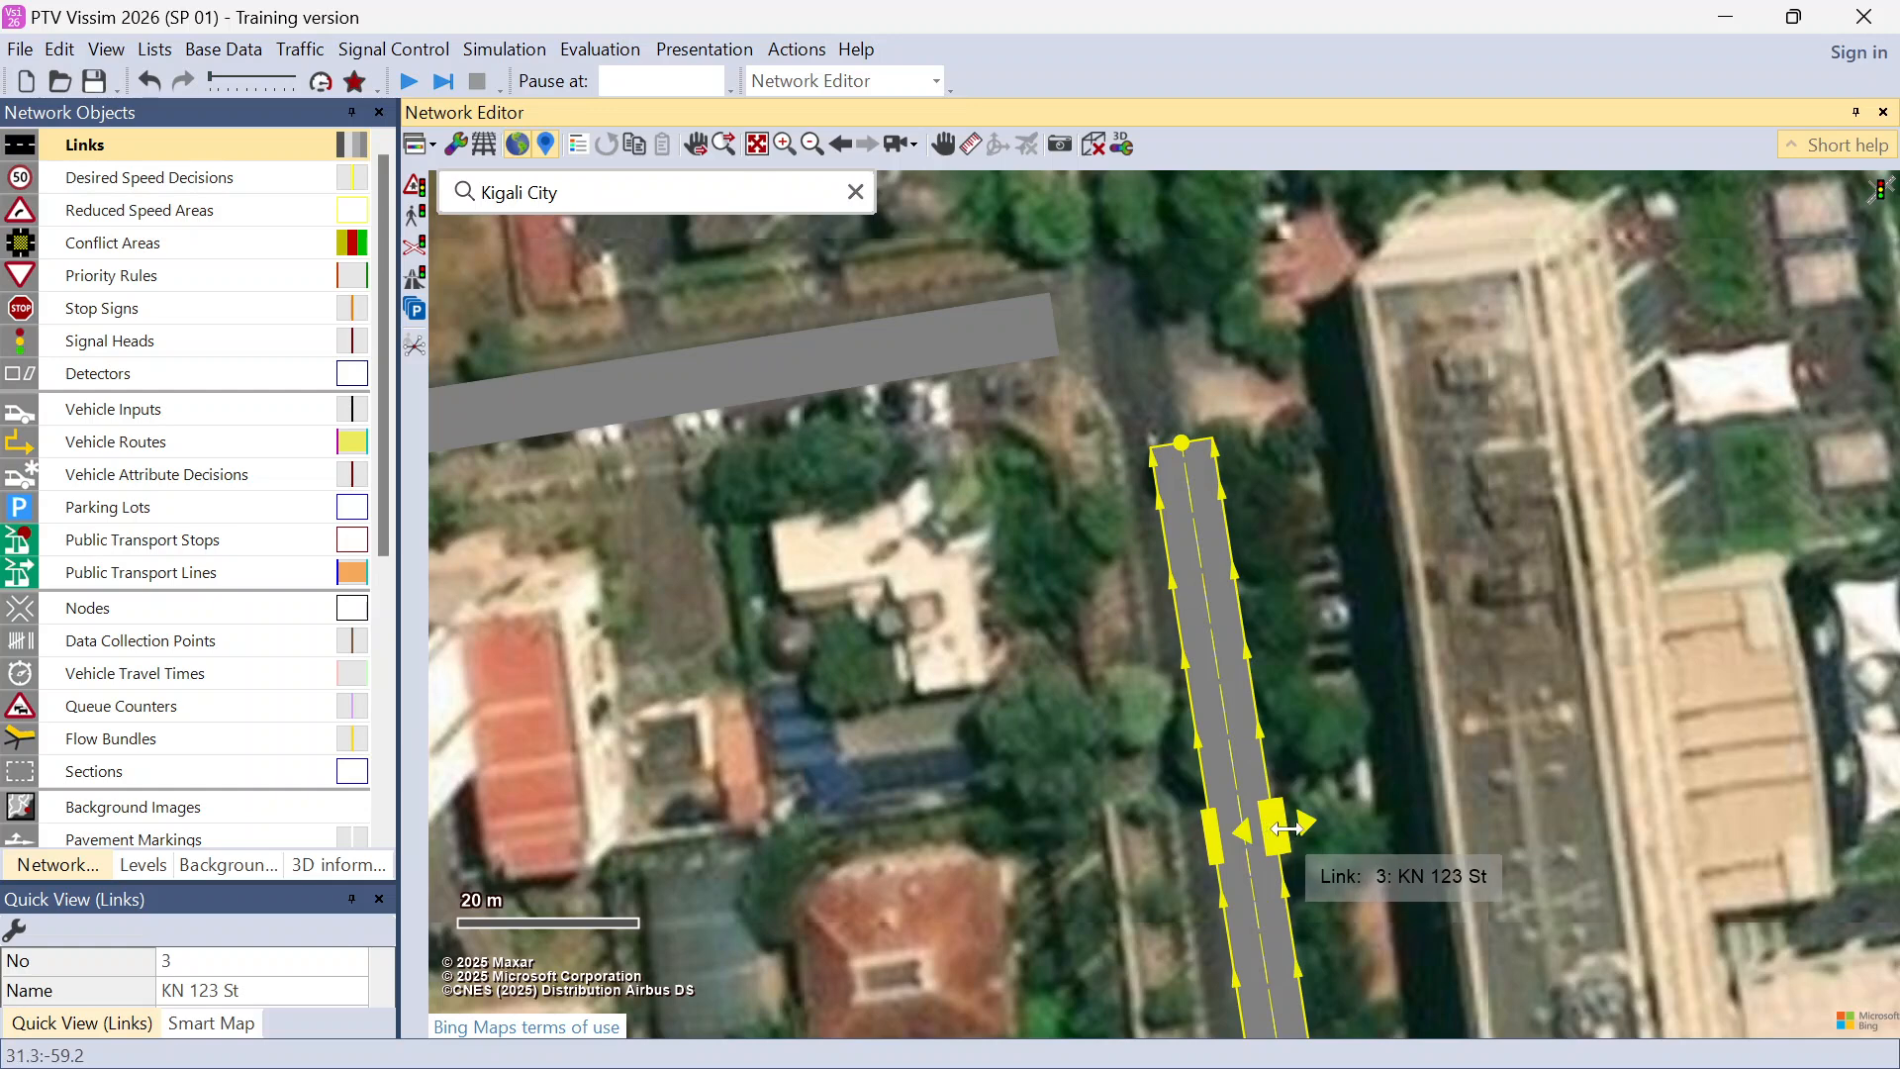
pyautogui.moveTo(1285, 827); pyautogui.dragTo(1237, 818)
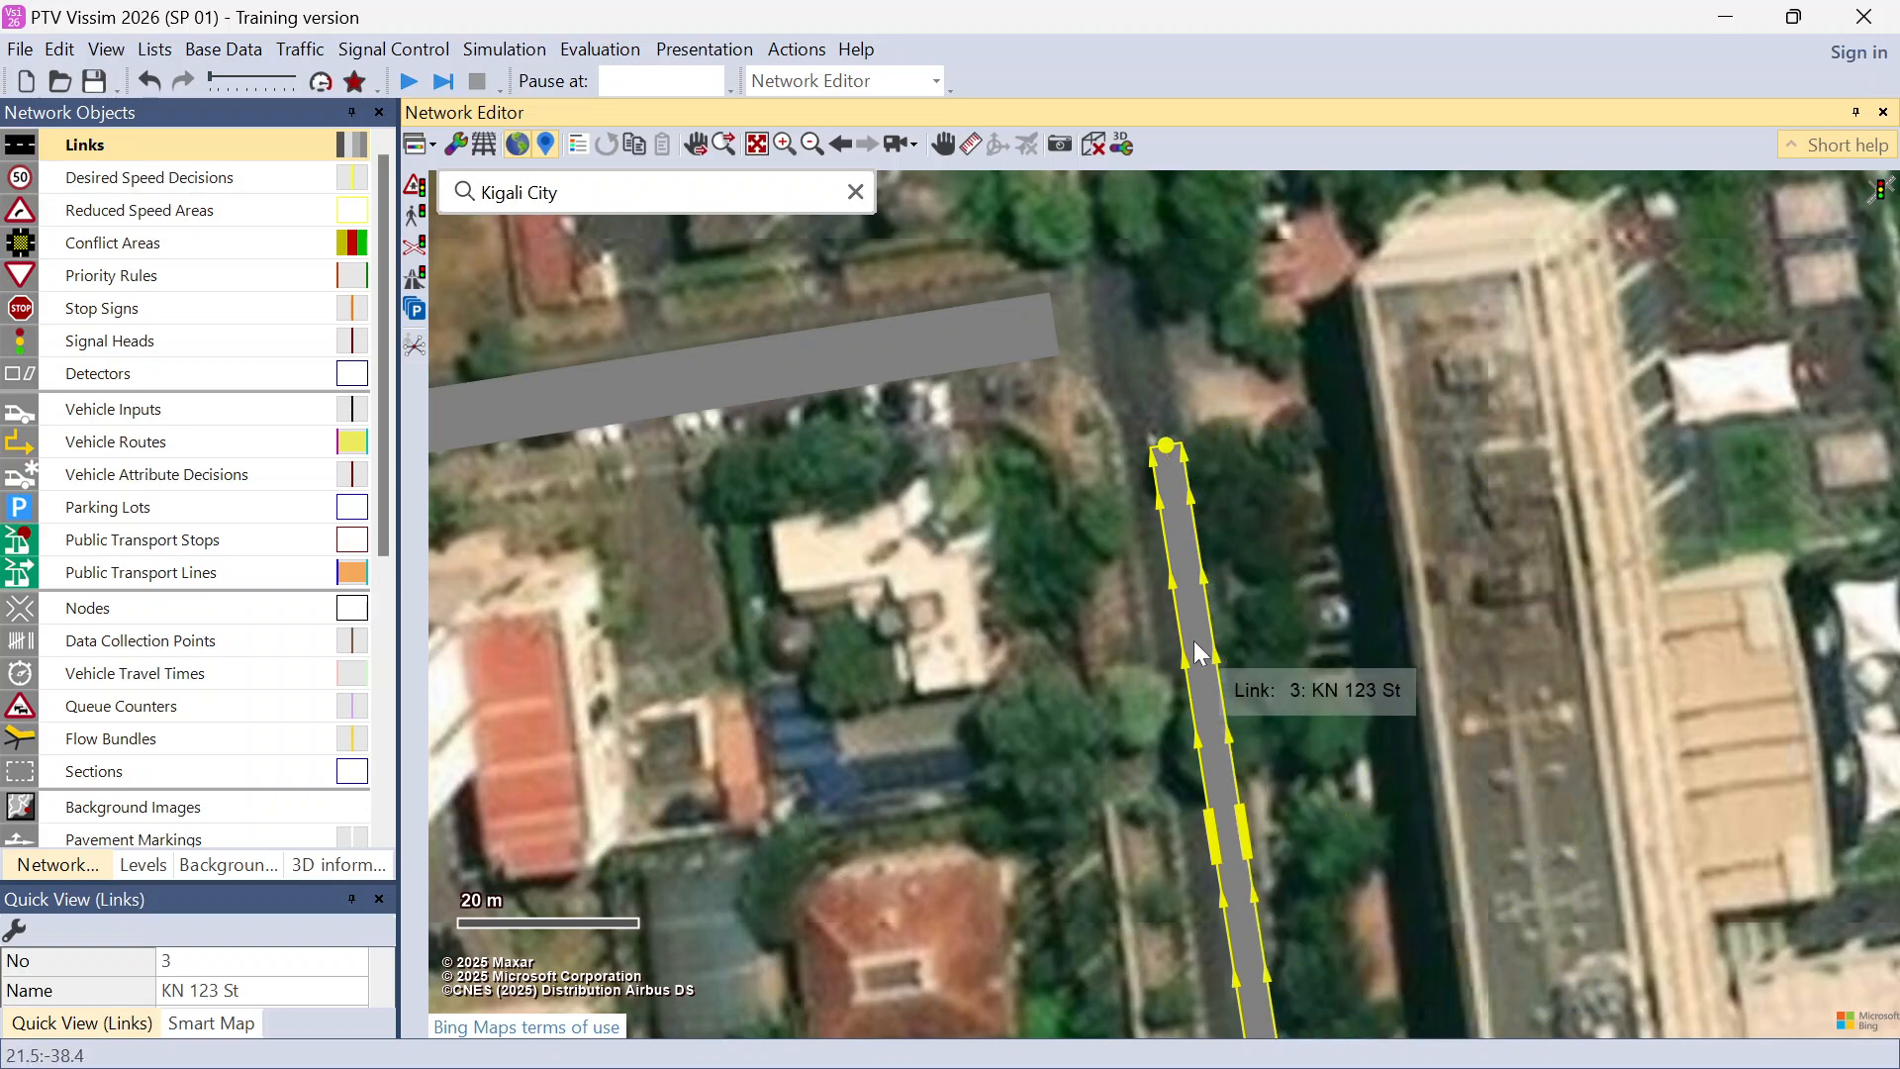
pyautogui.moveTo(1171, 451); pyautogui.dragTo(1176, 420)
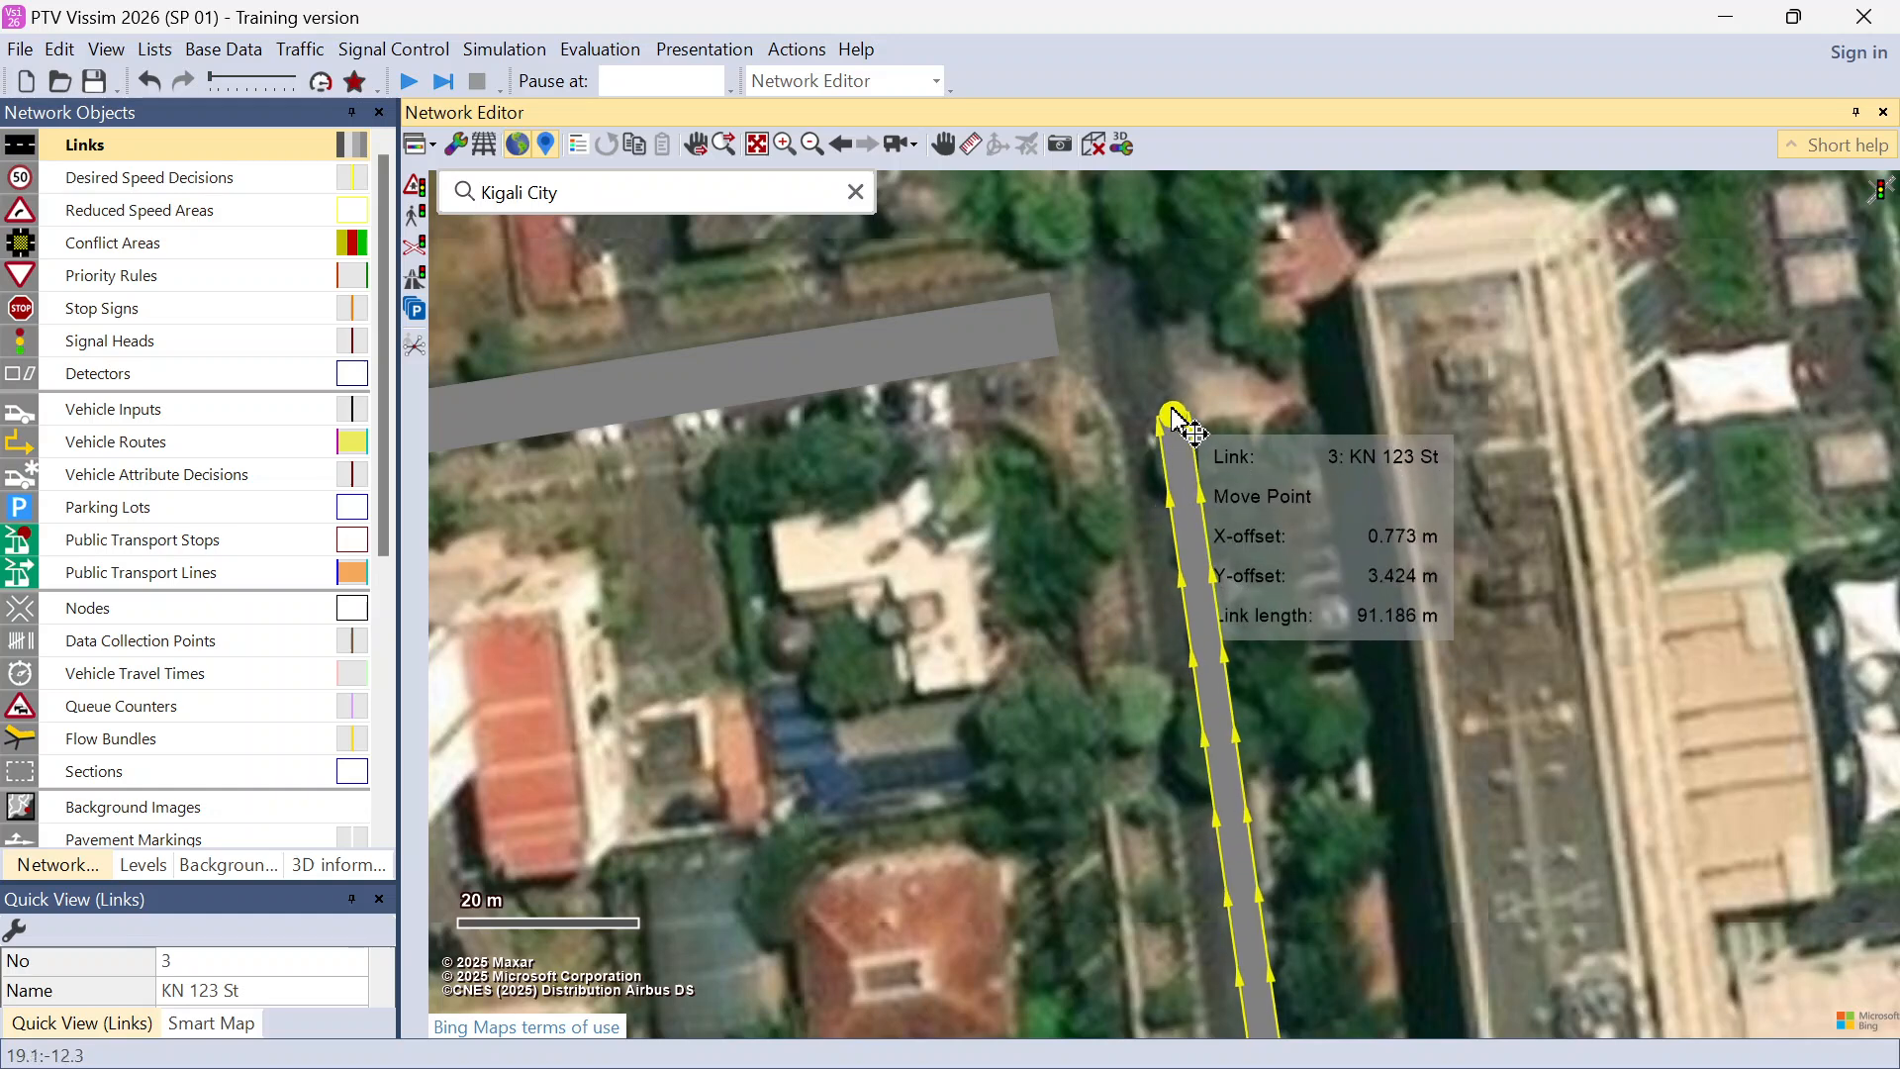
# Step: Generate the opposite direction for the main road link south of the T-junction with 1 lane
pyautogui.rightClick(1178, 503)
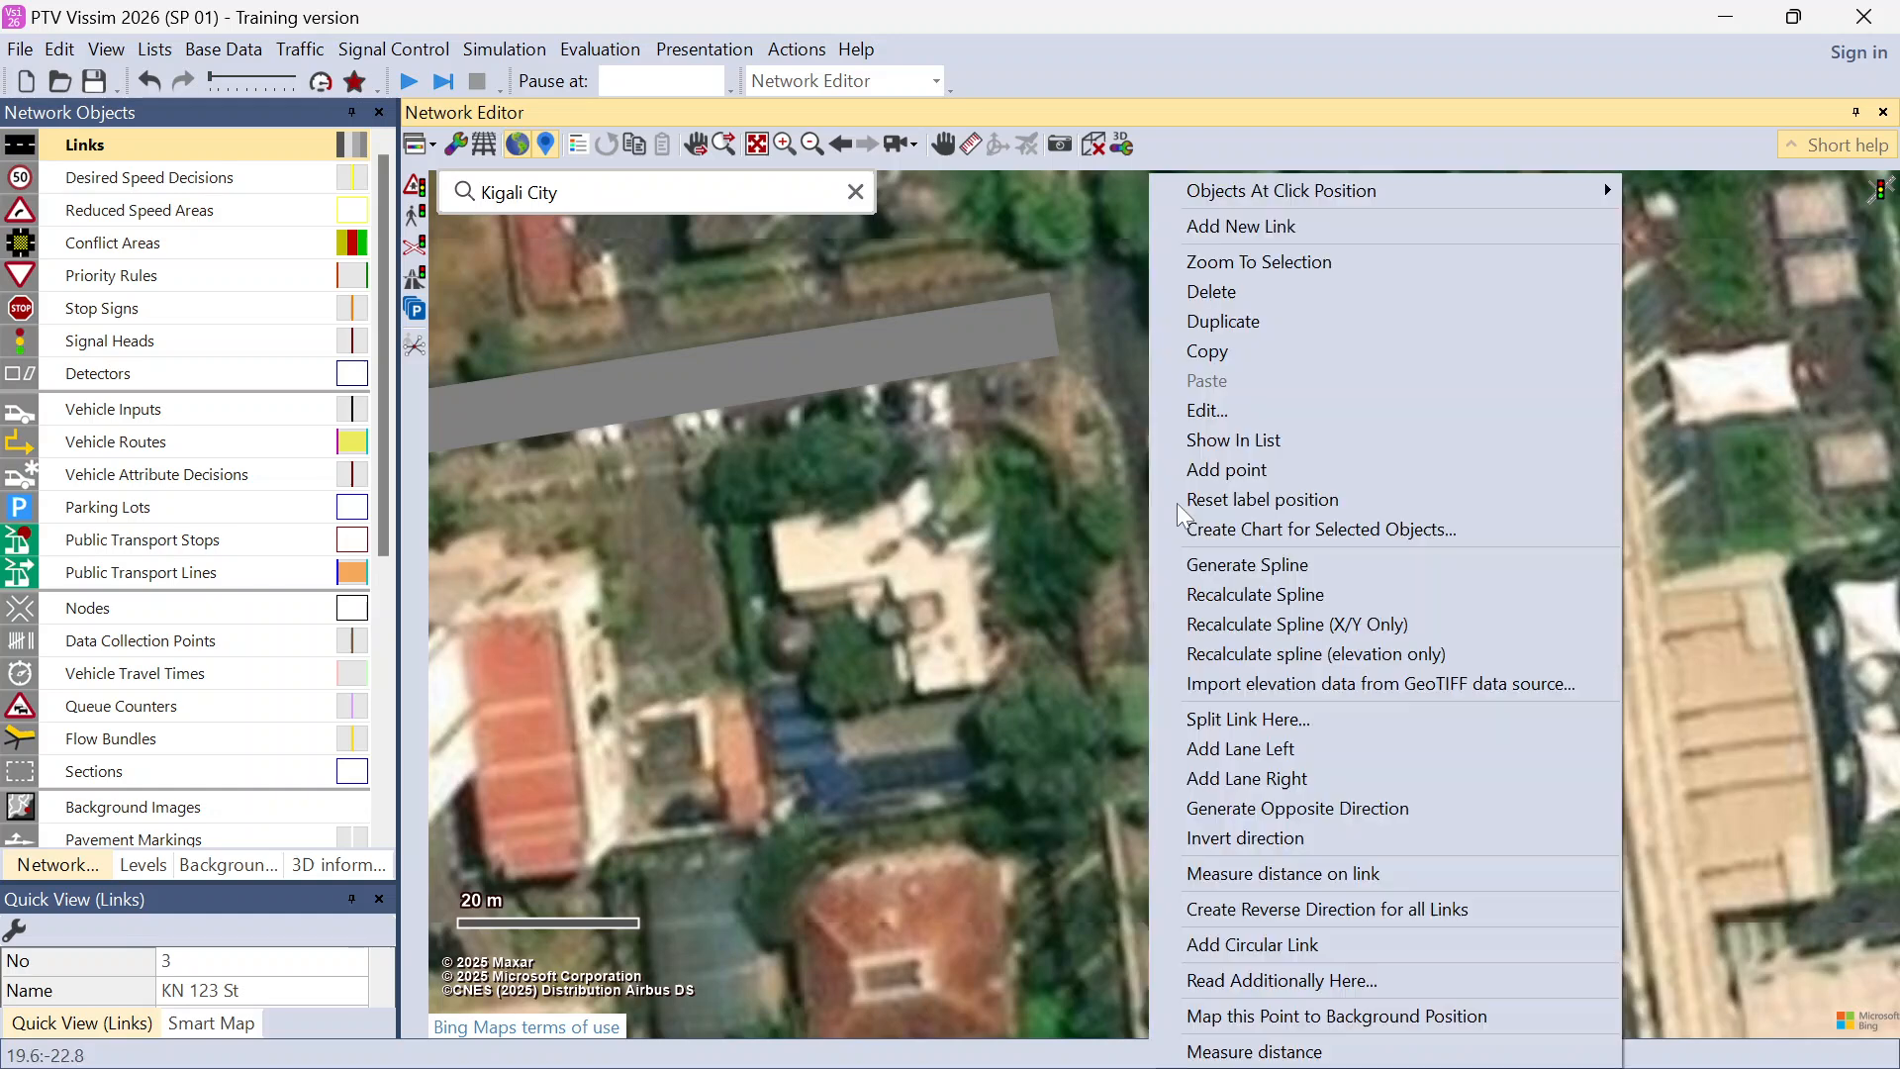
pyautogui.click(1302, 806)
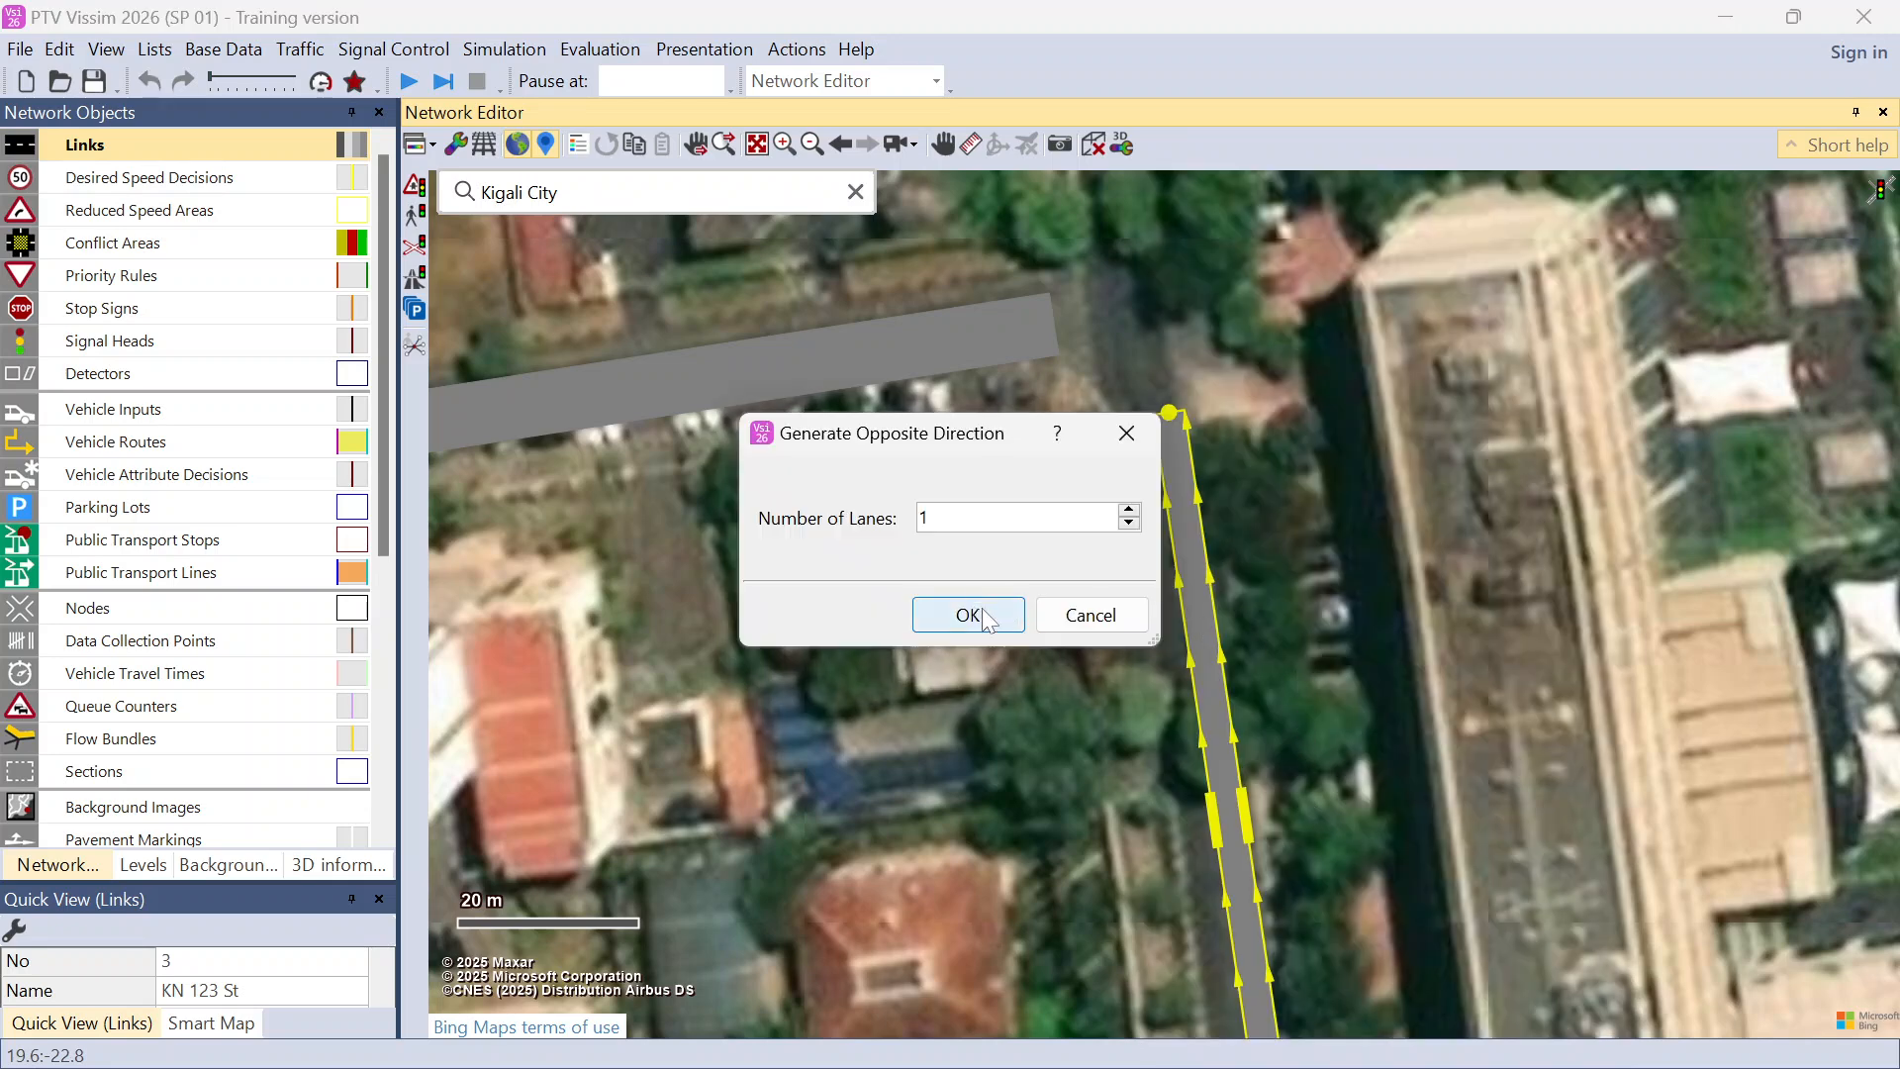
pyautogui.click(968, 614)
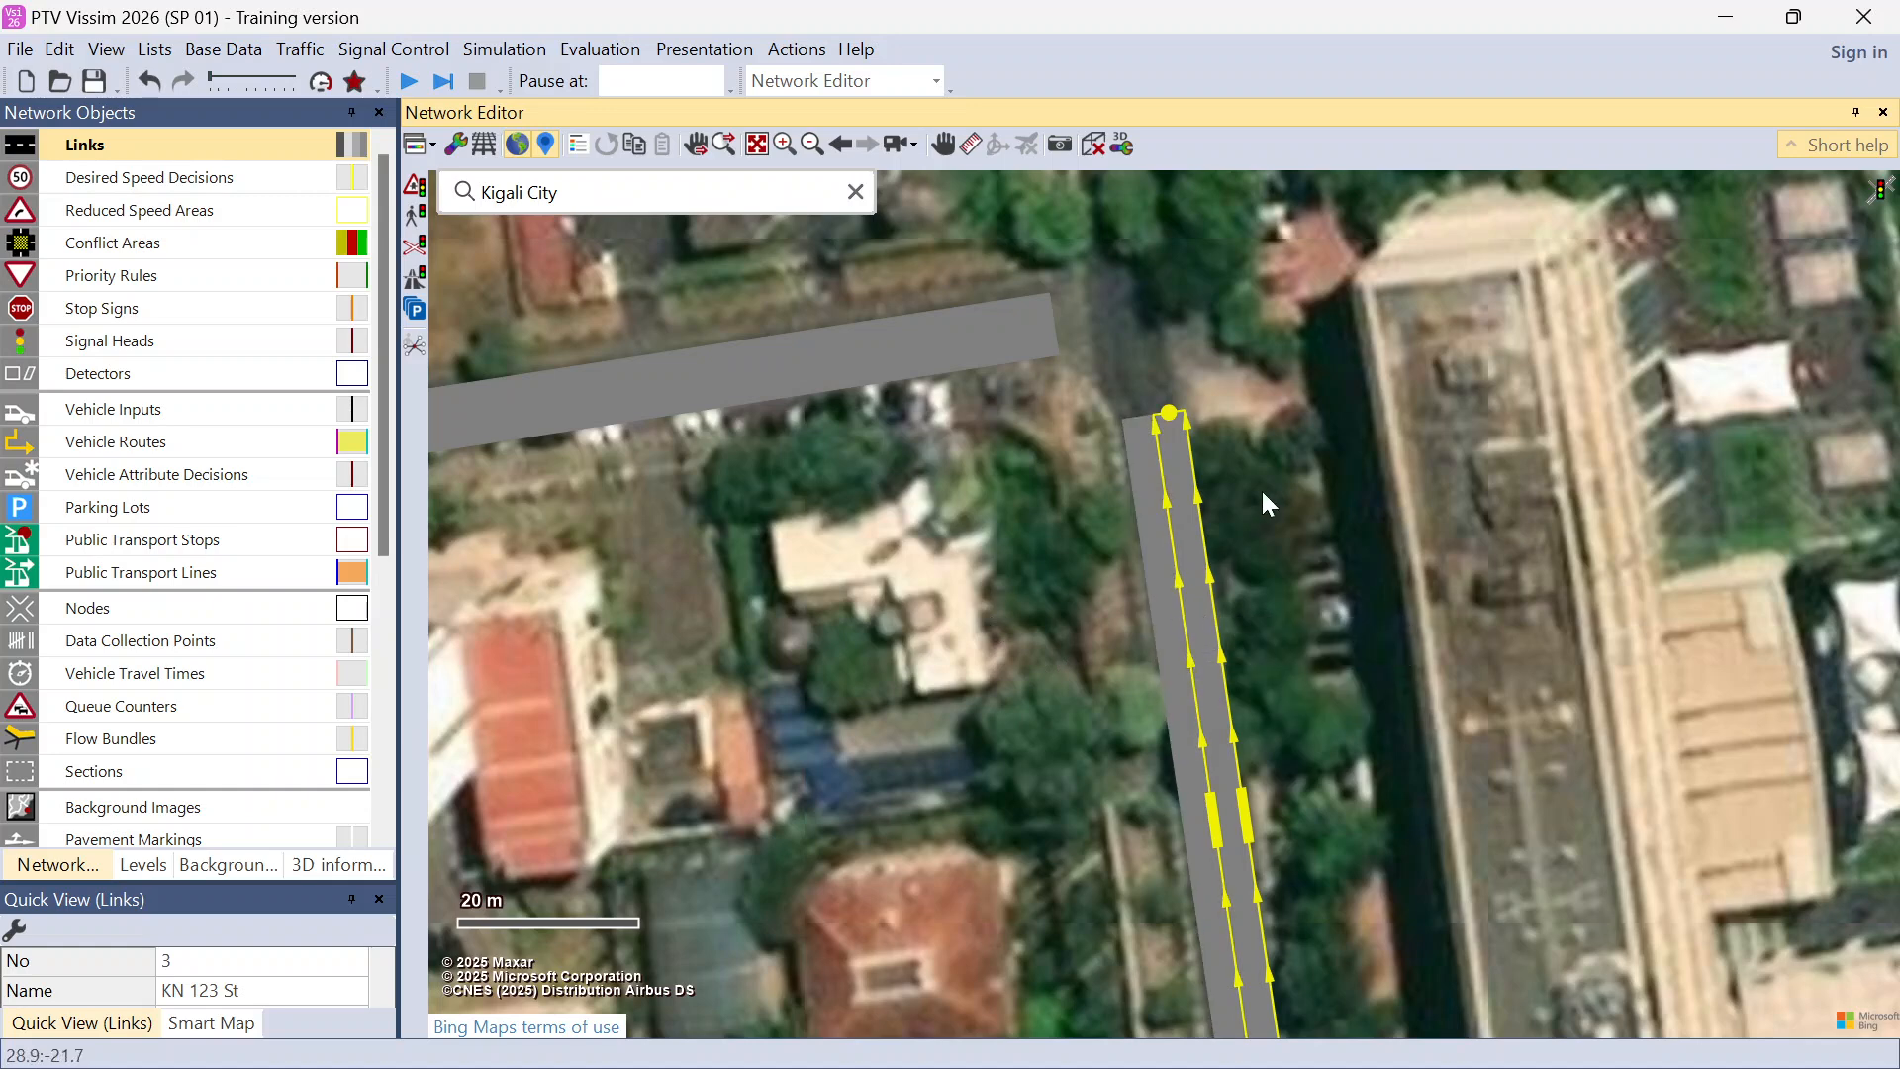
# Step: Copy the northbound link from the south arm onto the main road north of the T-junction, ending just short of the junction
pyautogui.scroll(-4, 1261, 489)
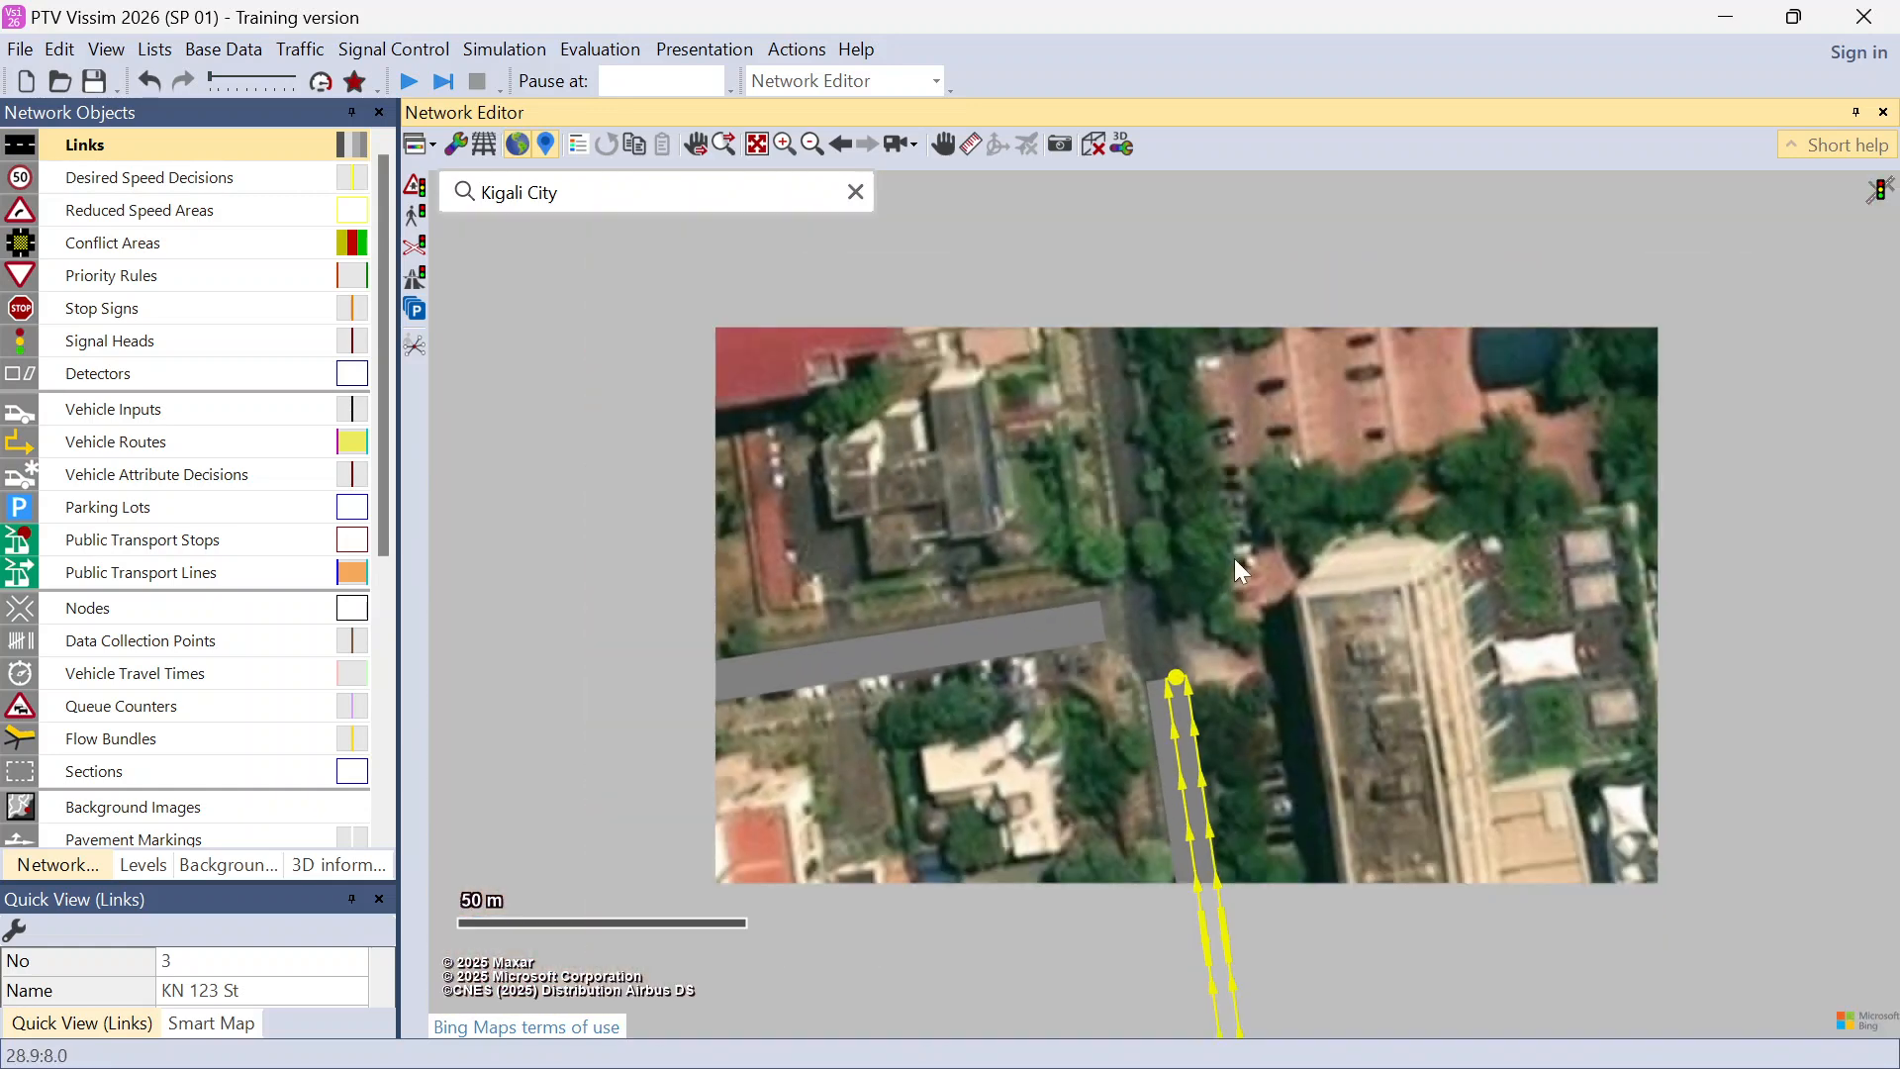
pyautogui.moveTo(1258, 636); pyautogui.dragTo(1215, 895)
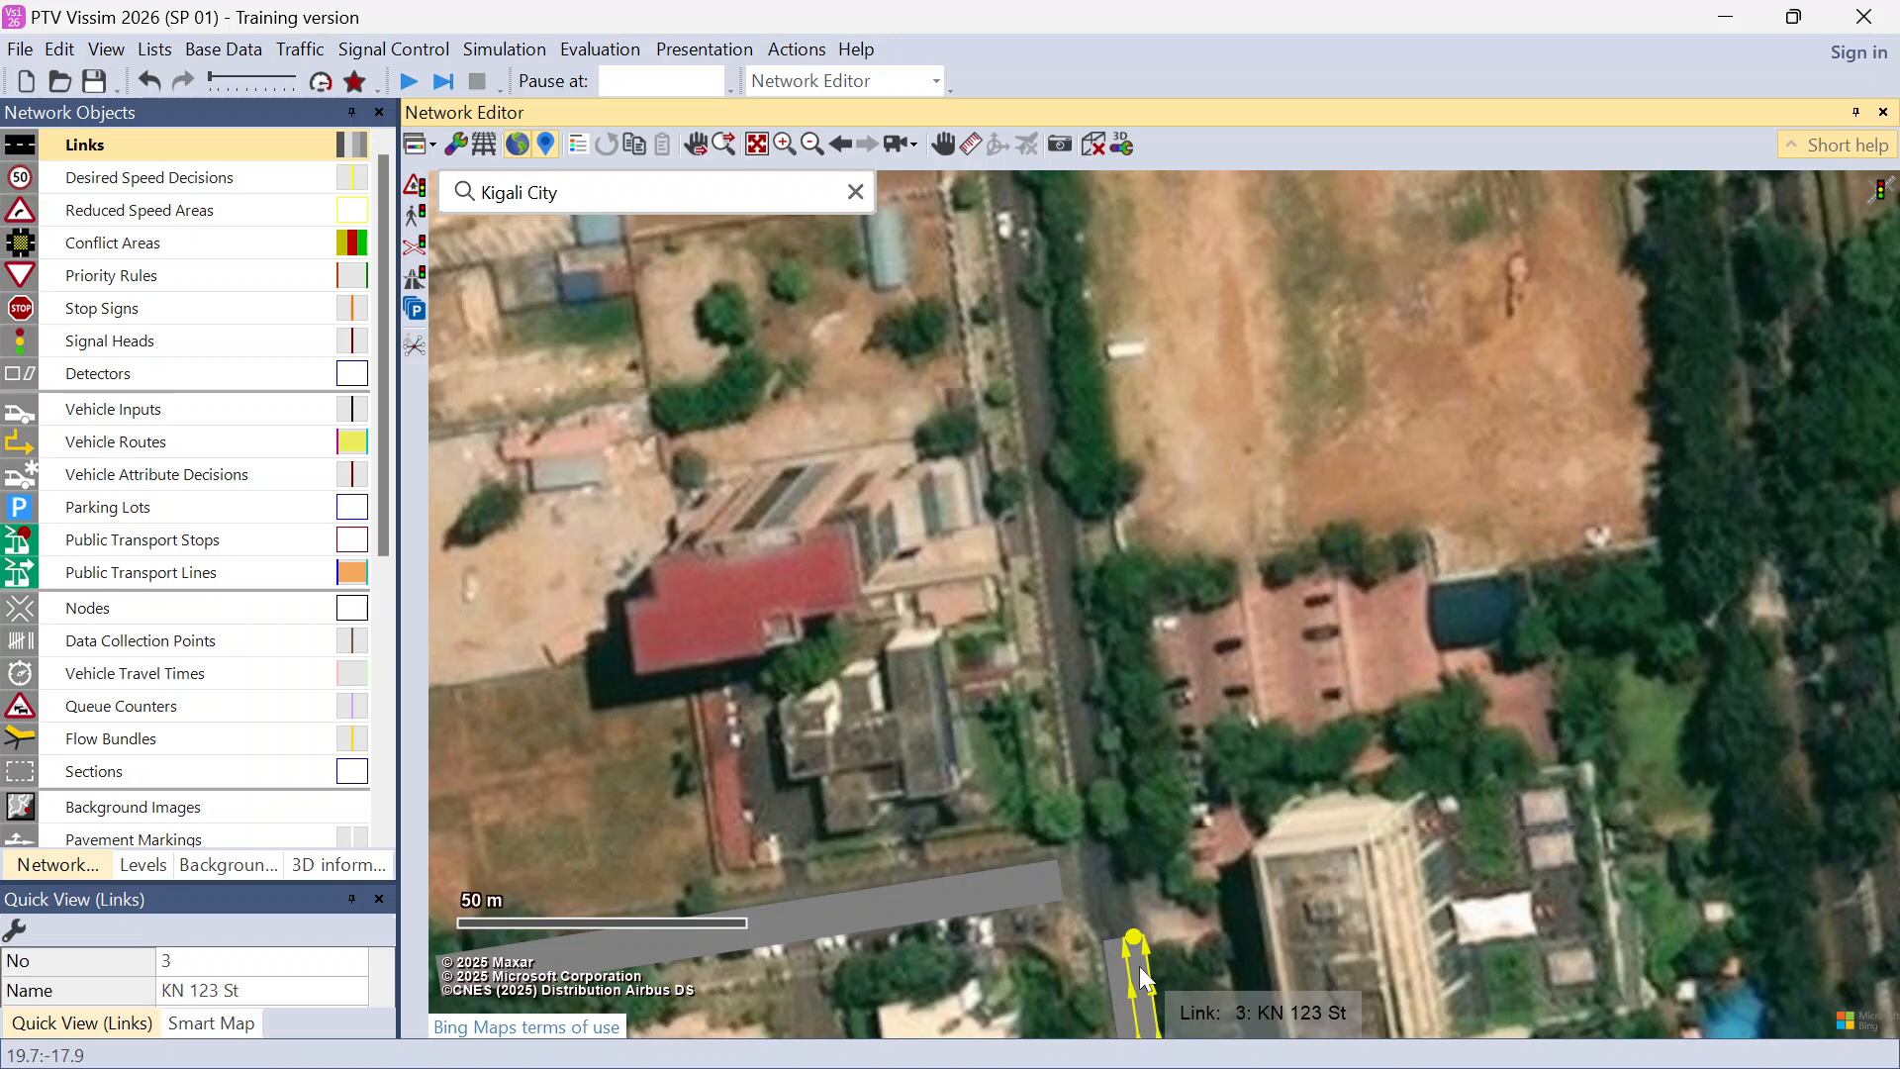
pyautogui.moveTo(1138, 966); pyautogui.dragTo(1035, 307)
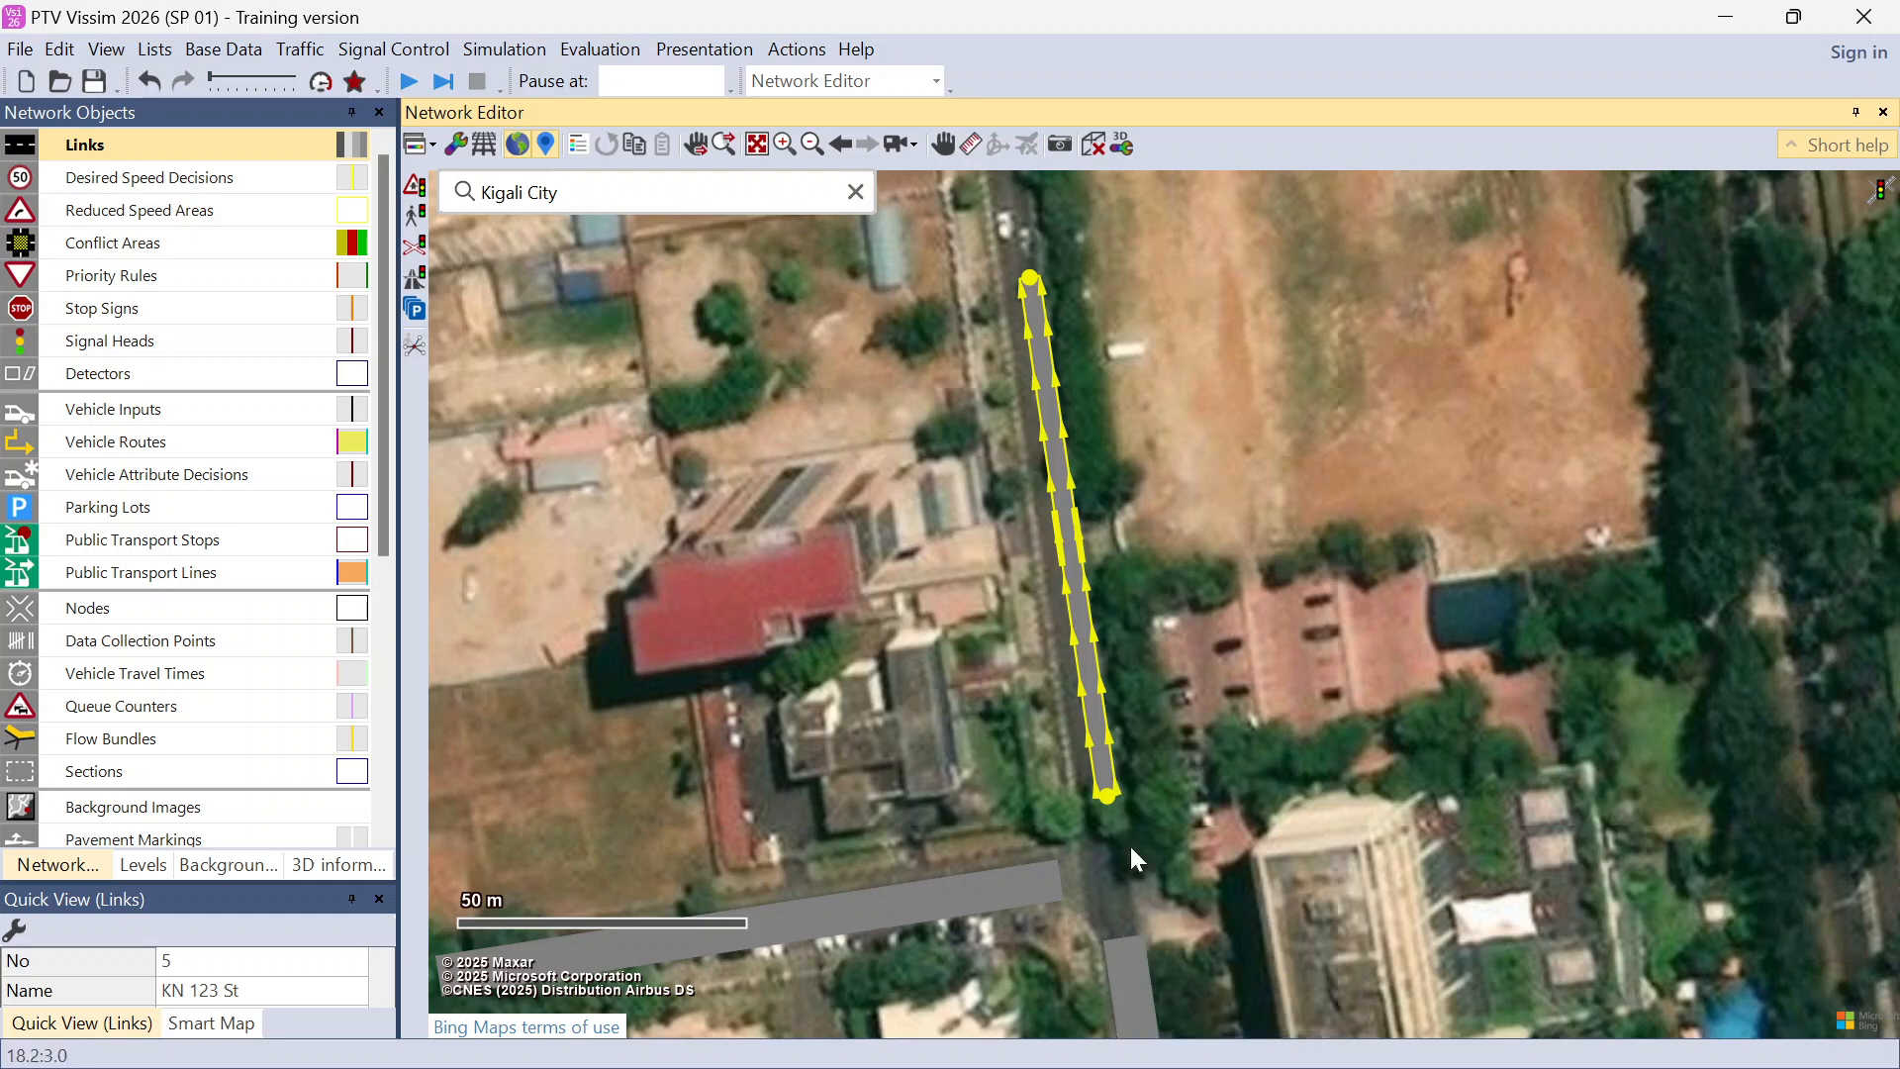
# Step: Generate the opposite direction for the copied north-arm link with 1 lane and deselect the link at the junction
pyautogui.rightClick(1091, 639)
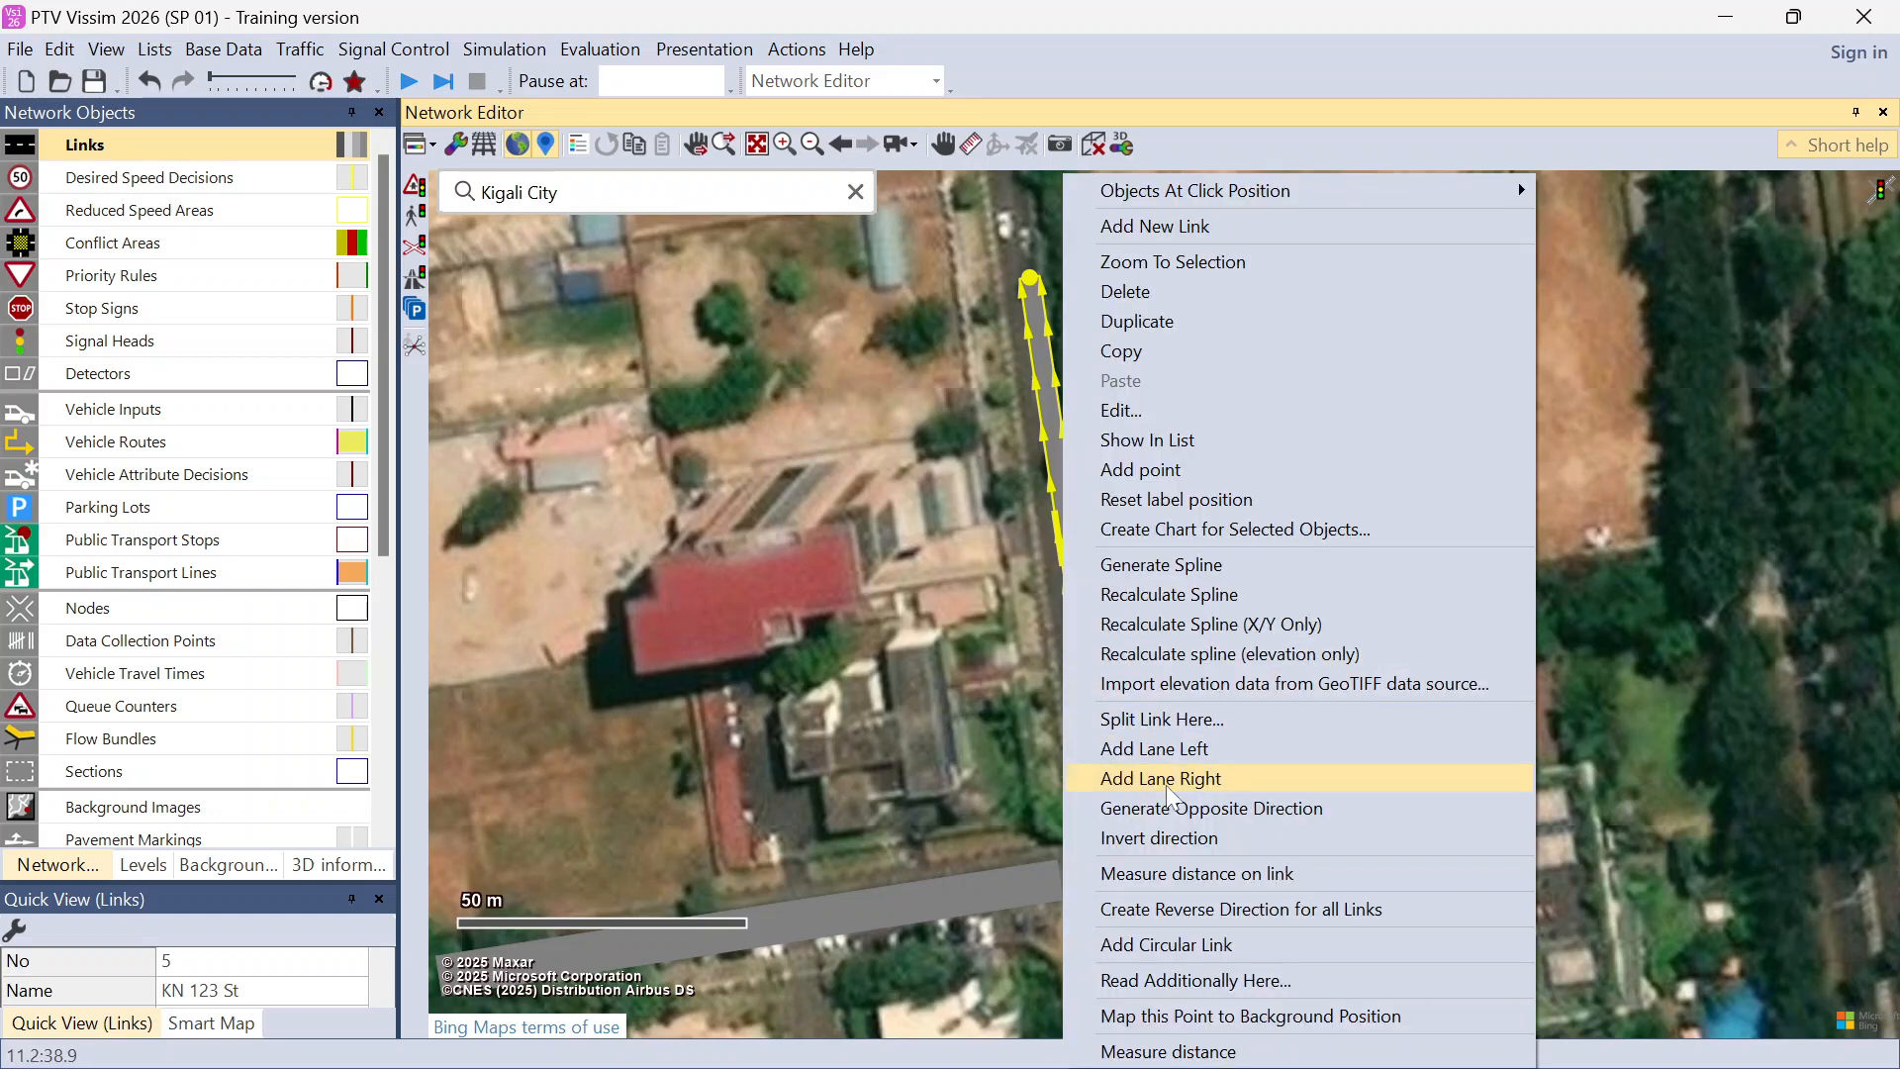
pyautogui.click(1201, 820)
pyautogui.click(967, 614)
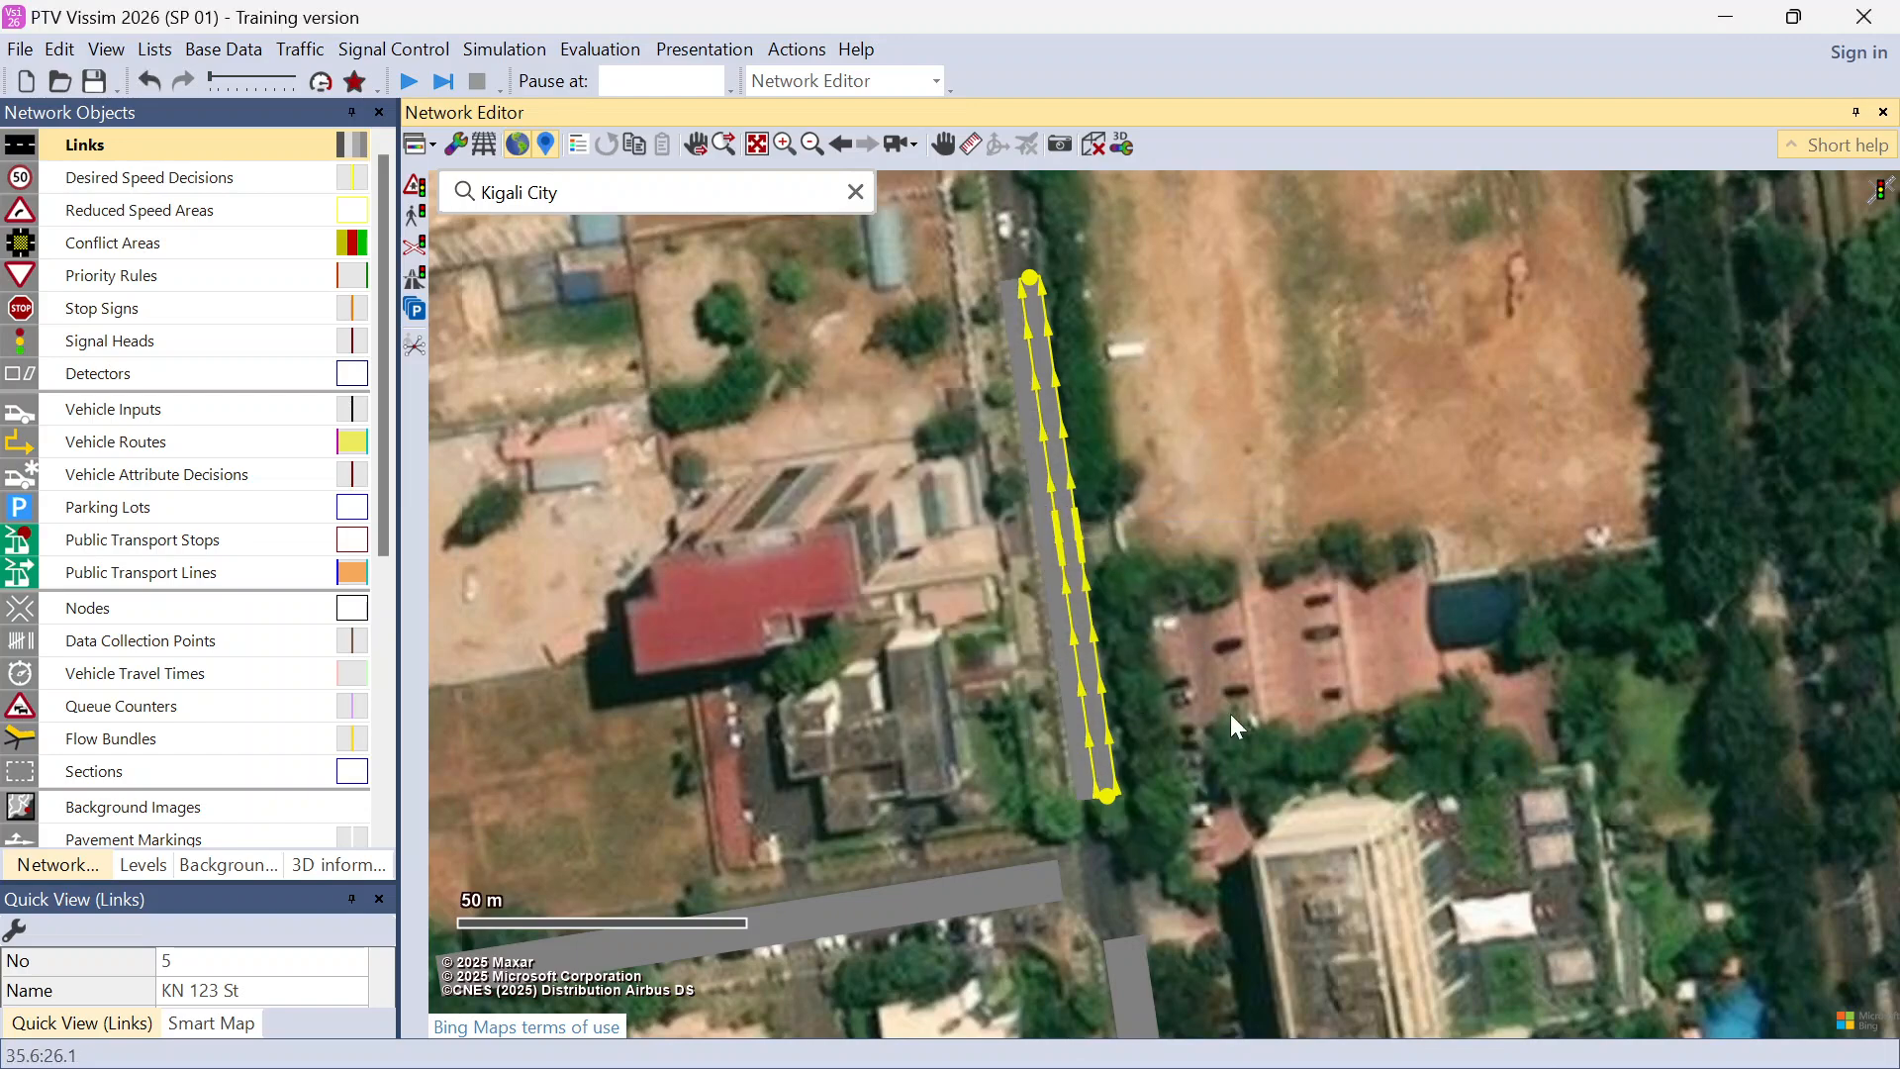
pyautogui.moveTo(1231, 715); pyautogui.dragTo(1322, 485)
pyautogui.scroll(-1, 1270, 572)
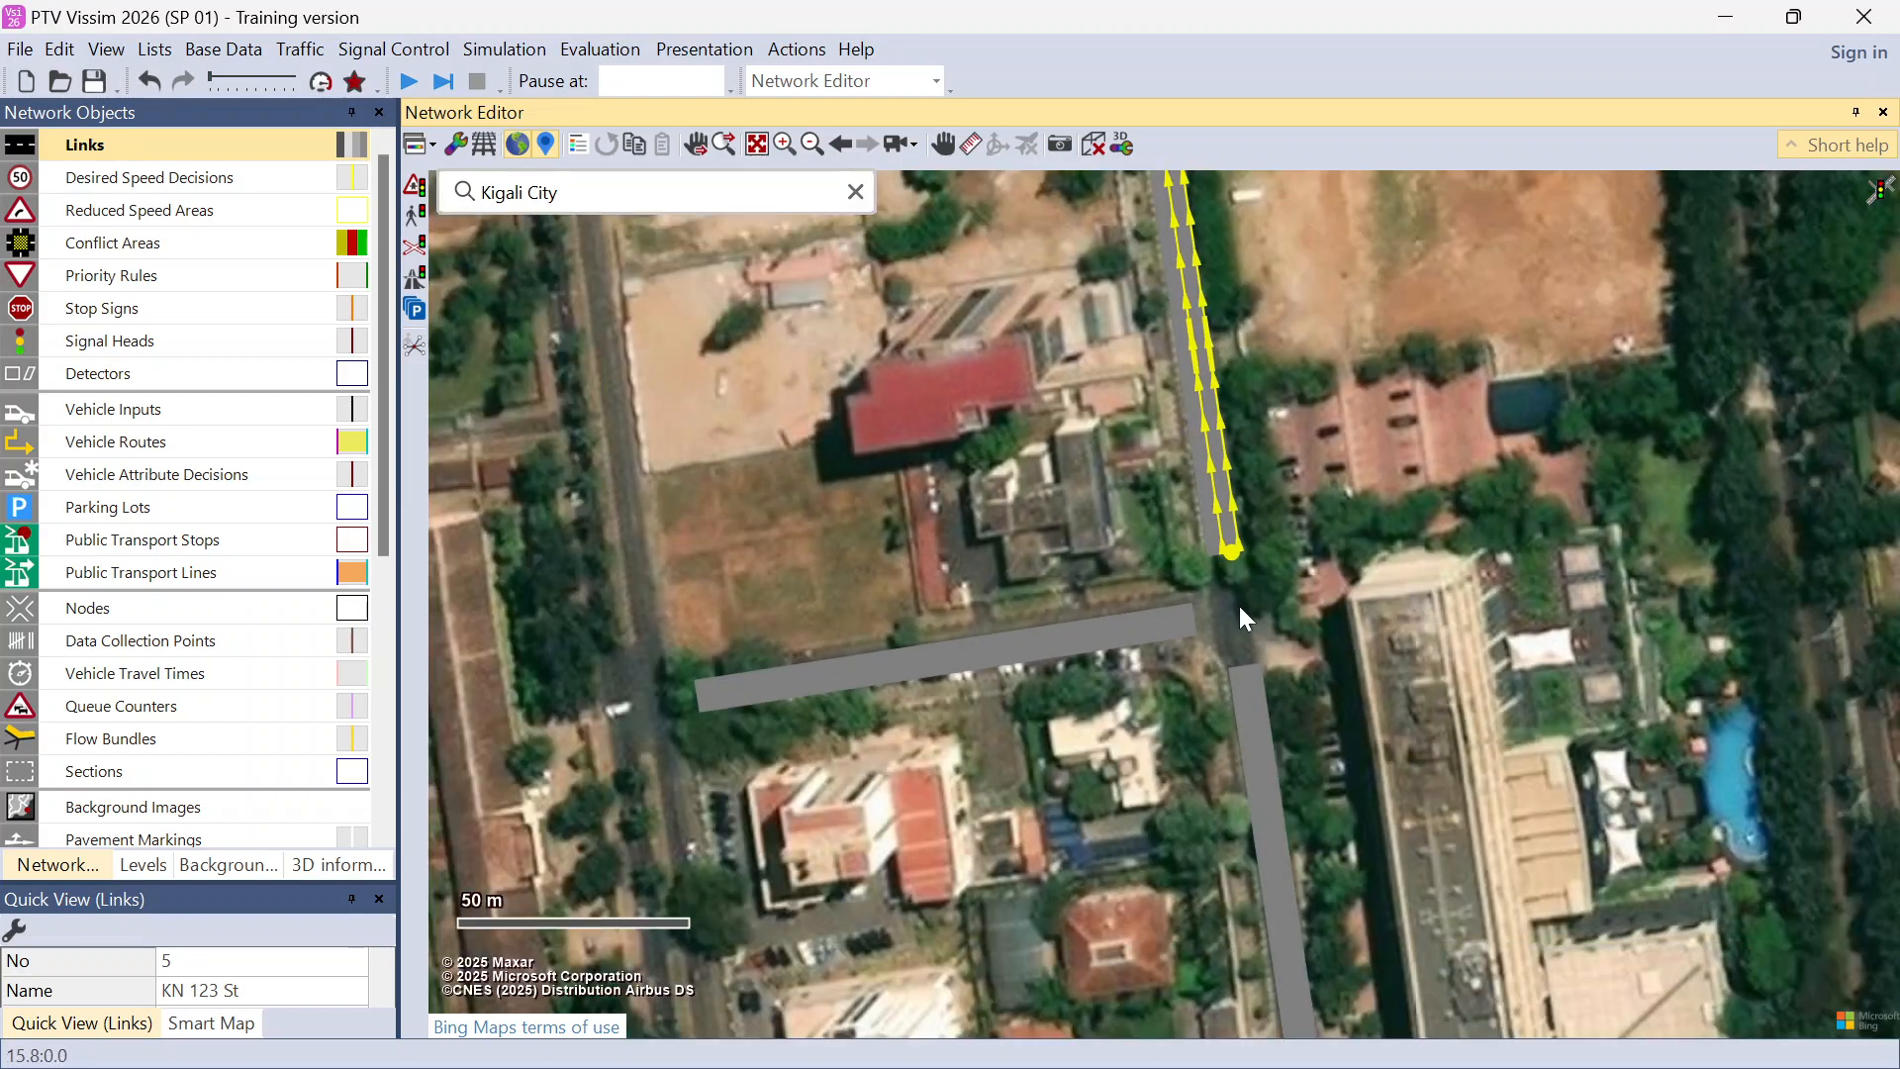
pyautogui.scroll(1, 1245, 649)
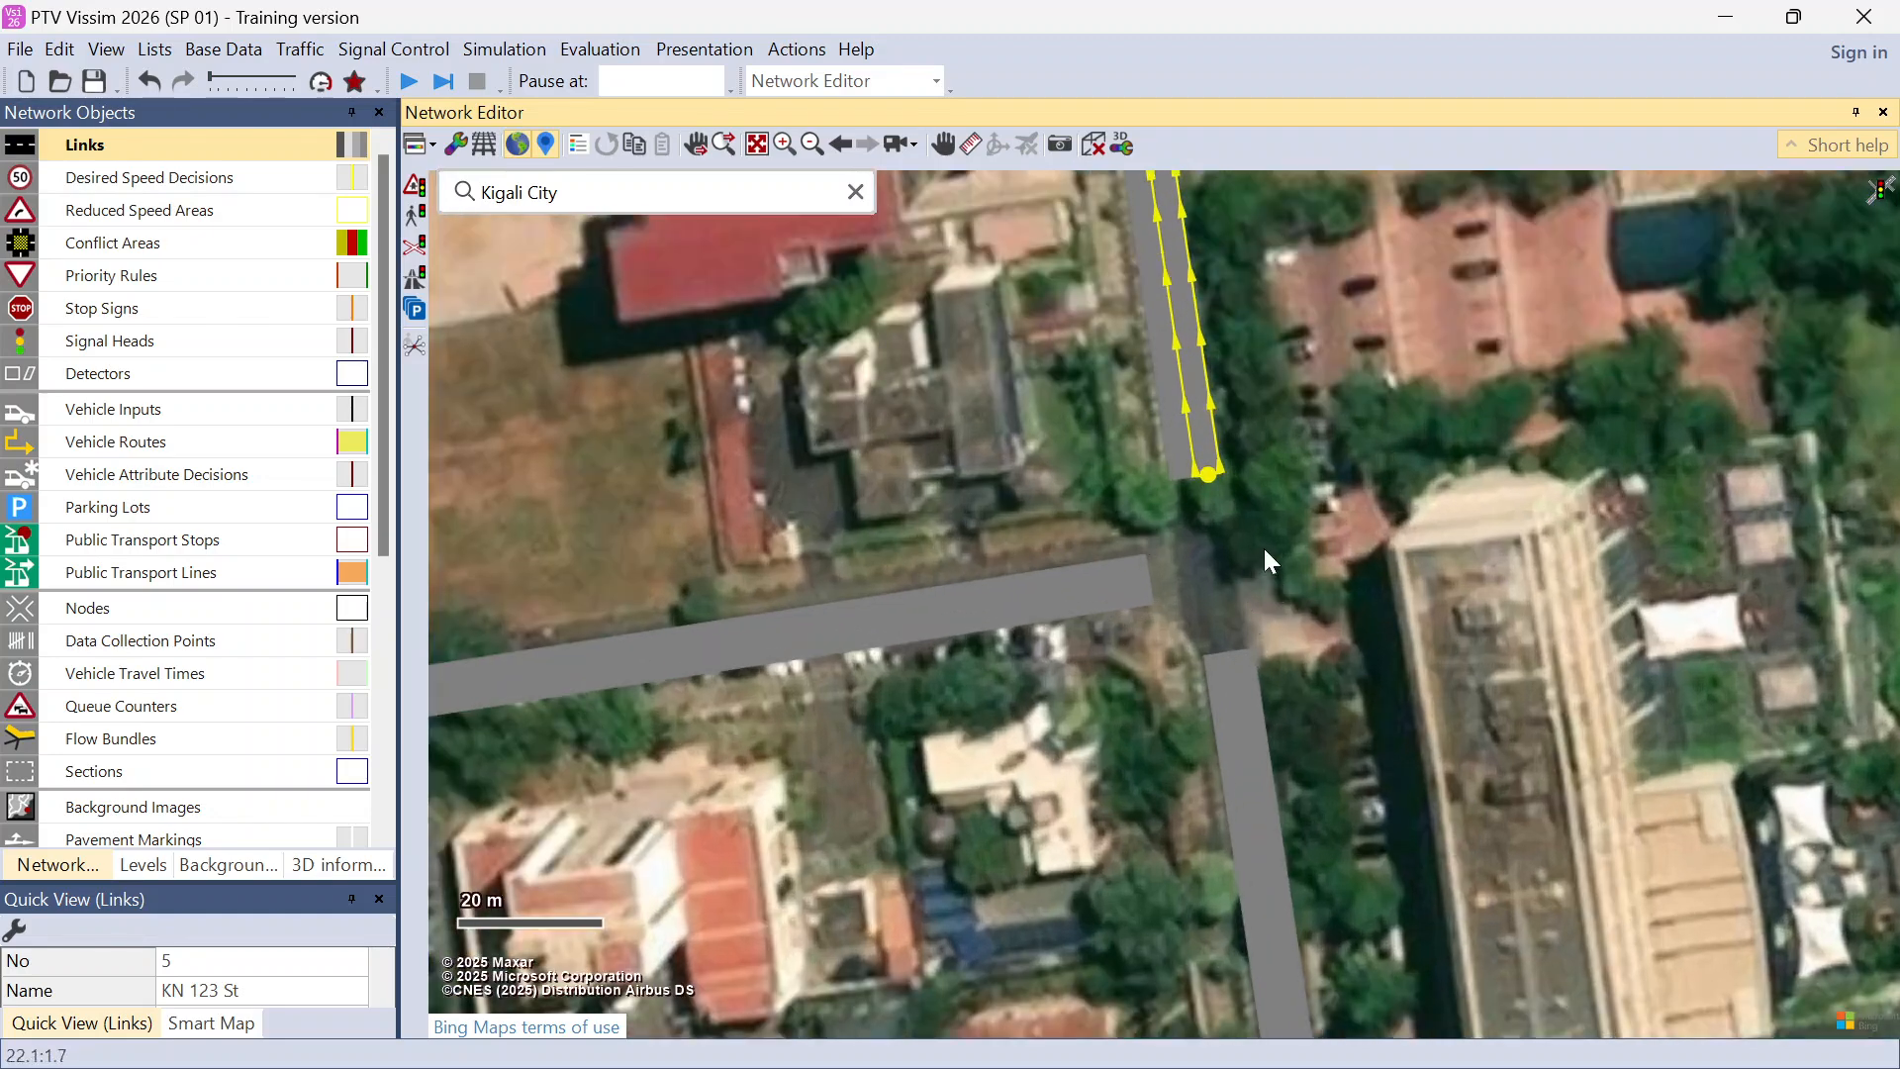
pyautogui.click(1223, 578)
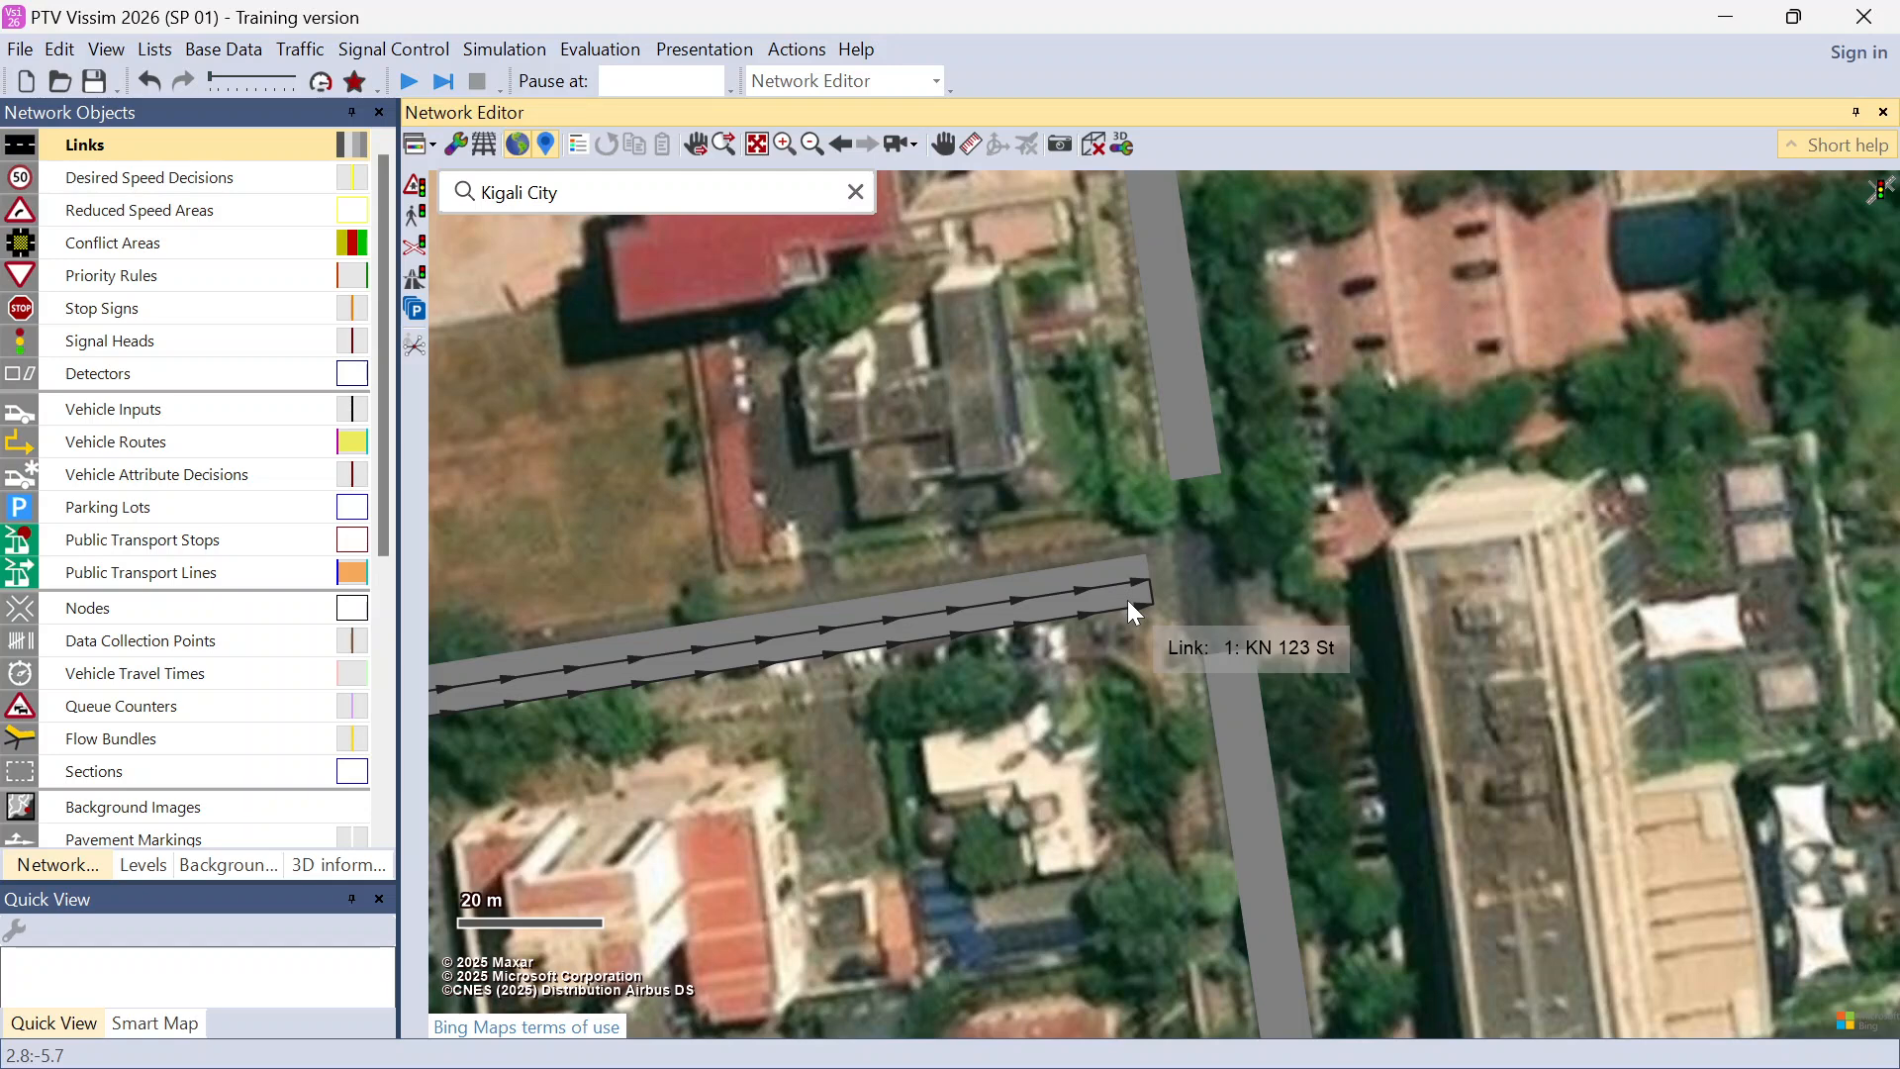
pyautogui.click(1128, 602)
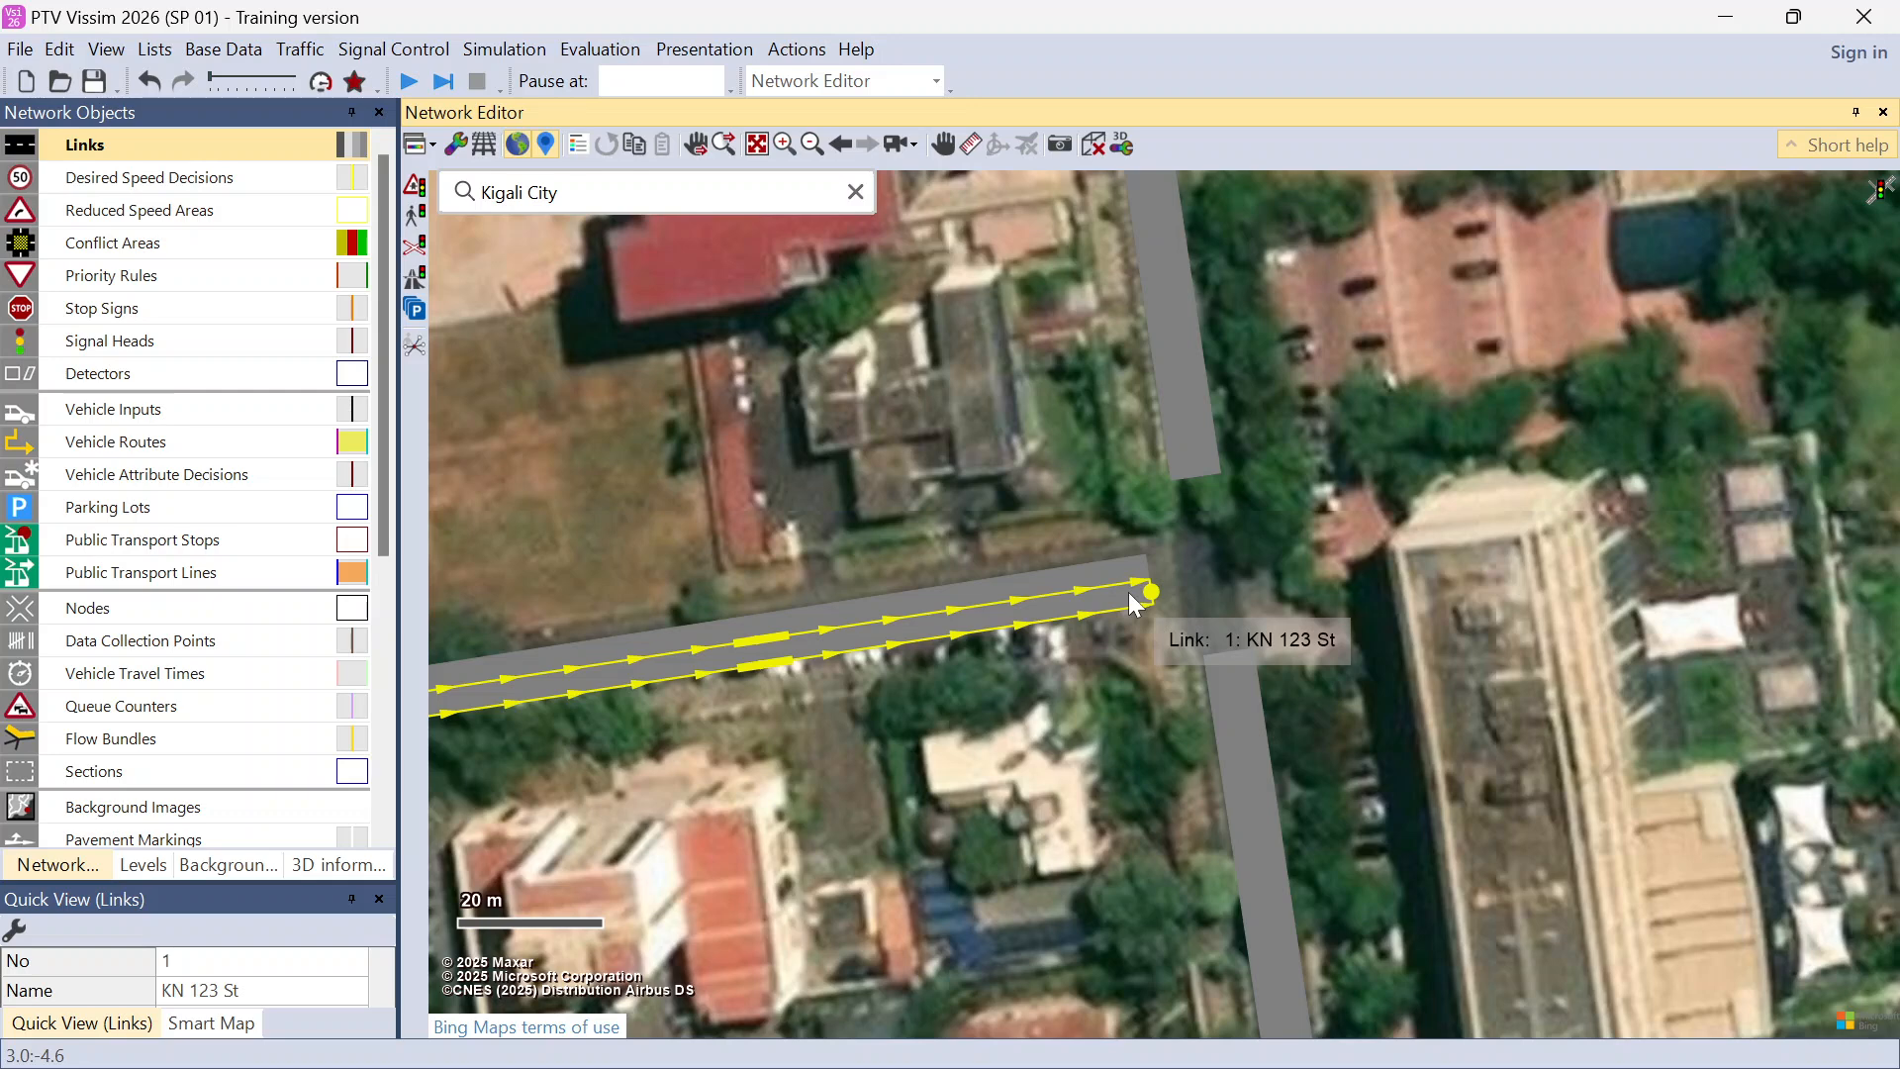
pyautogui.moveTo(1132, 595); pyautogui.dragTo(1217, 673)
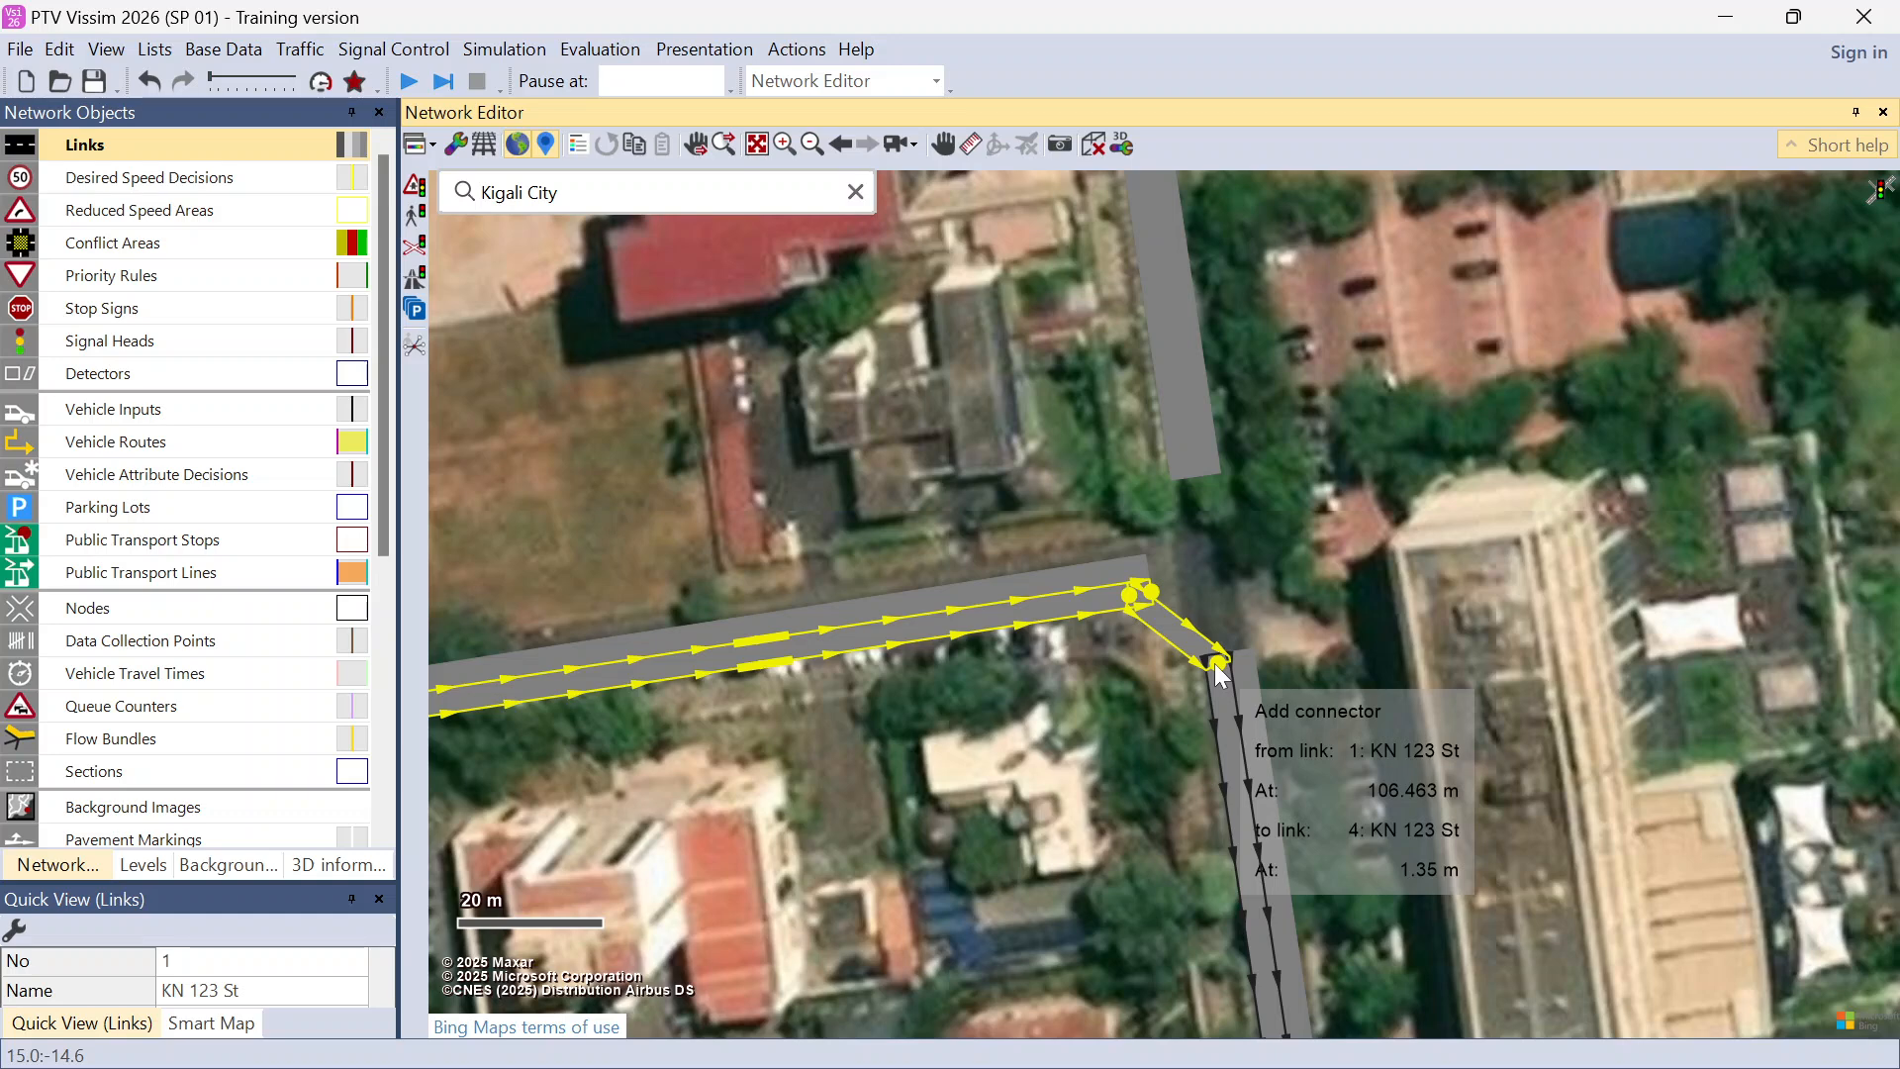
pyautogui.moveTo(1215, 665); pyautogui.dragTo(1231, 705)
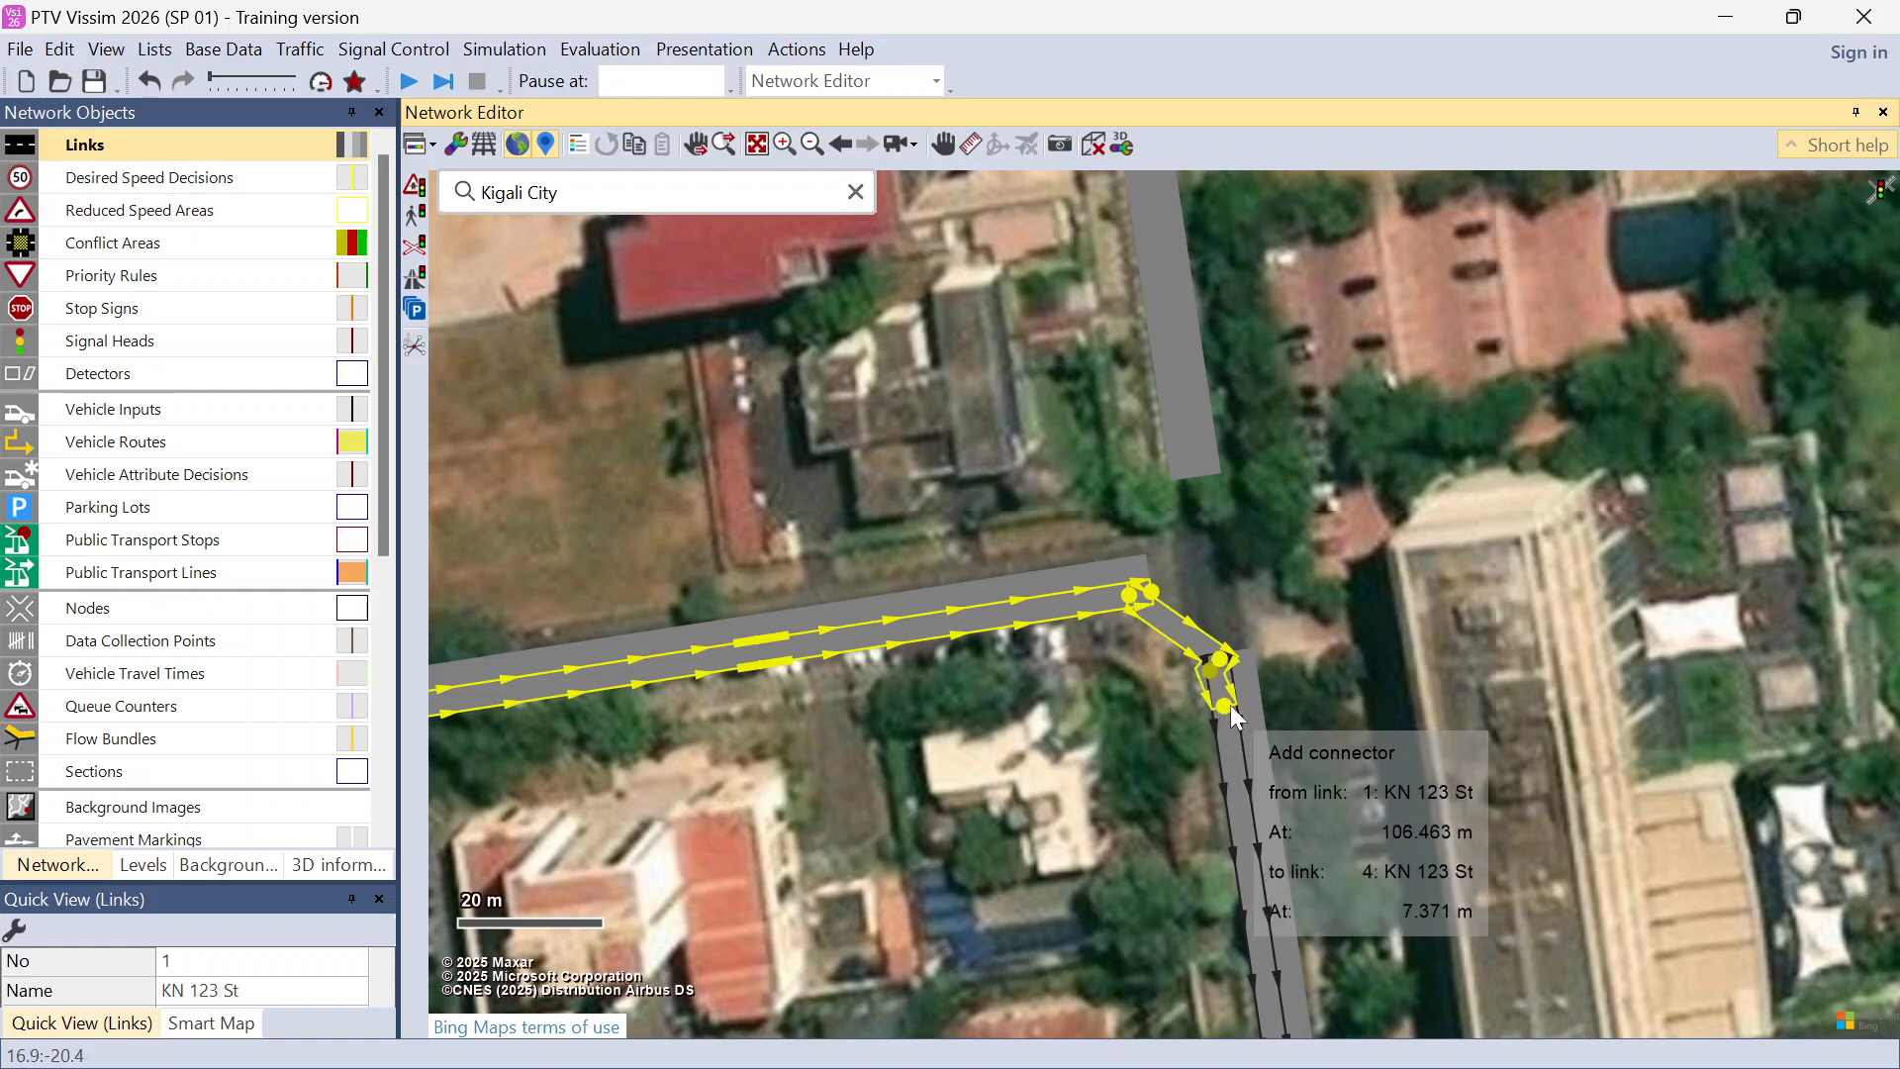
pyautogui.hotkey('ctrl', 'z')
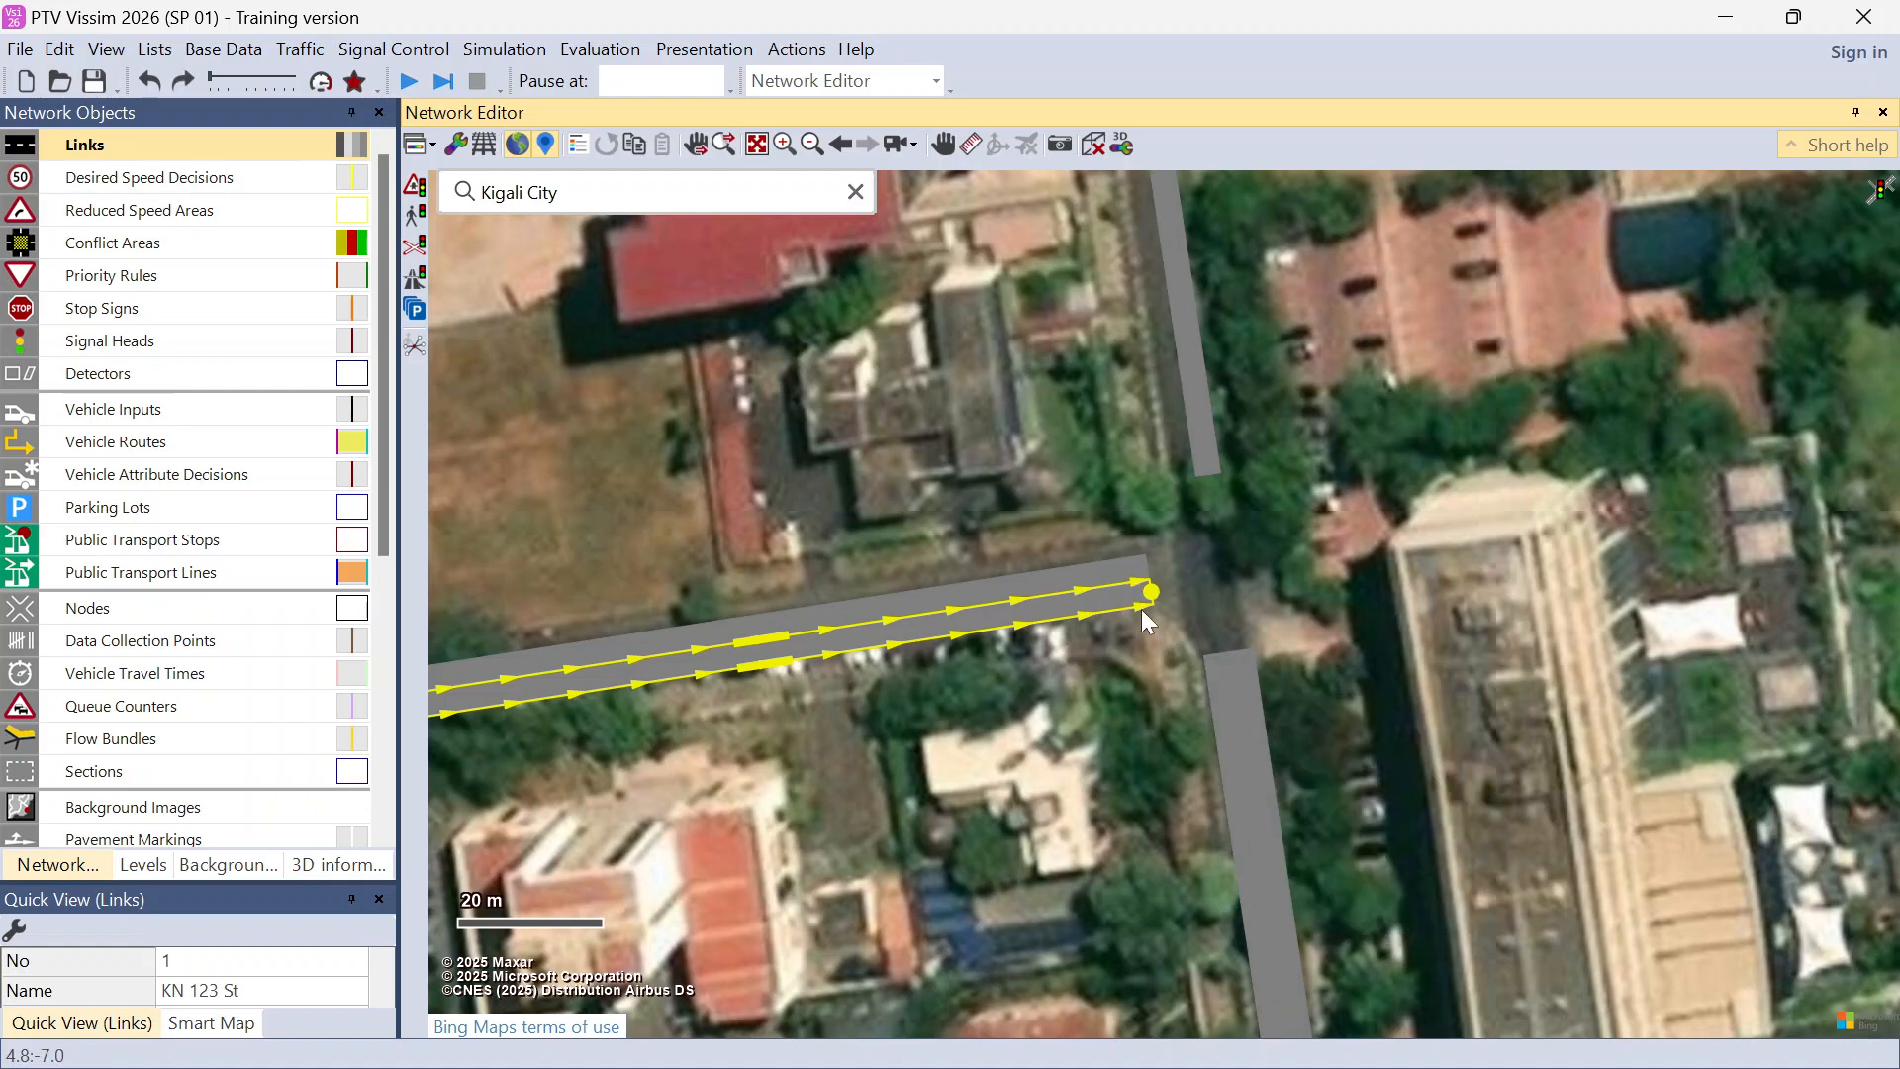
# Step: Add a connector from the side street's eastbound link to the southbound link of the south arm, and check the adjoining links by selecting them
pyautogui.moveTo(1138, 595); pyautogui.dragTo(1207, 659)
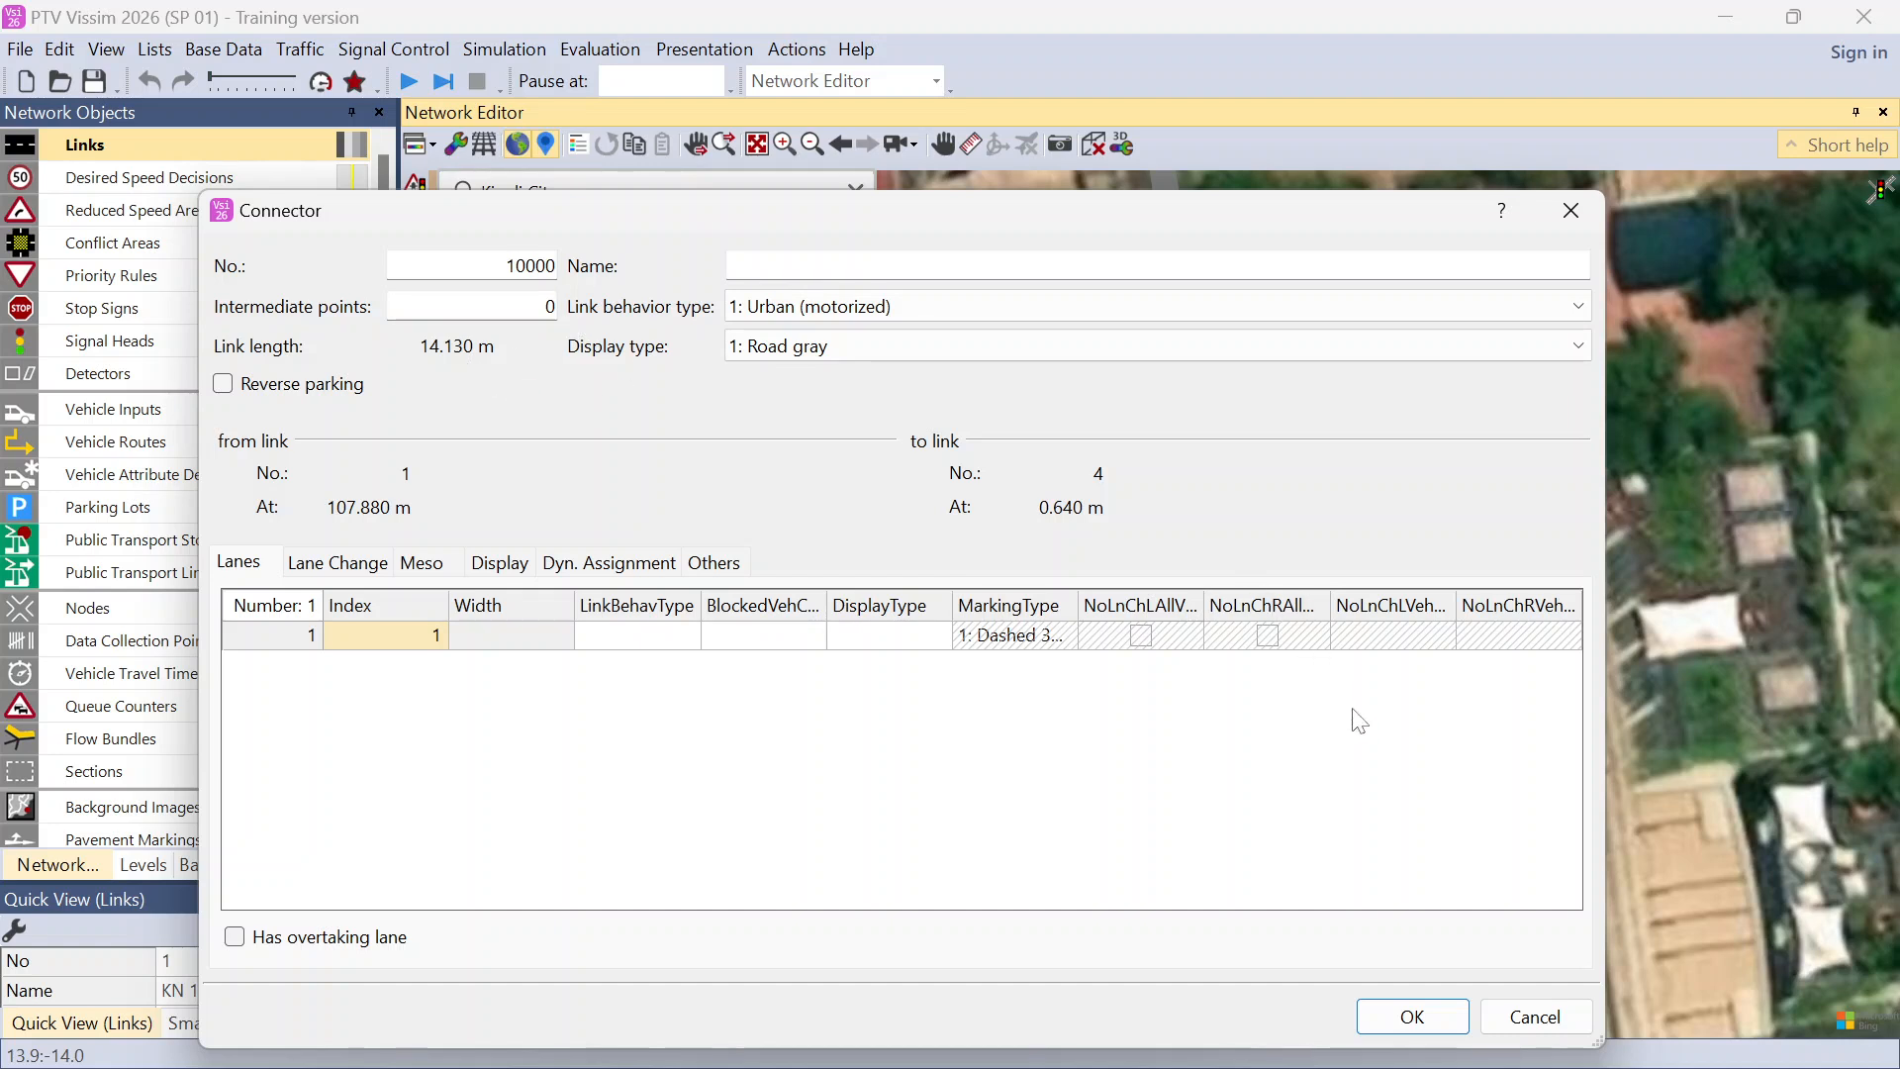
pyautogui.click(1419, 1016)
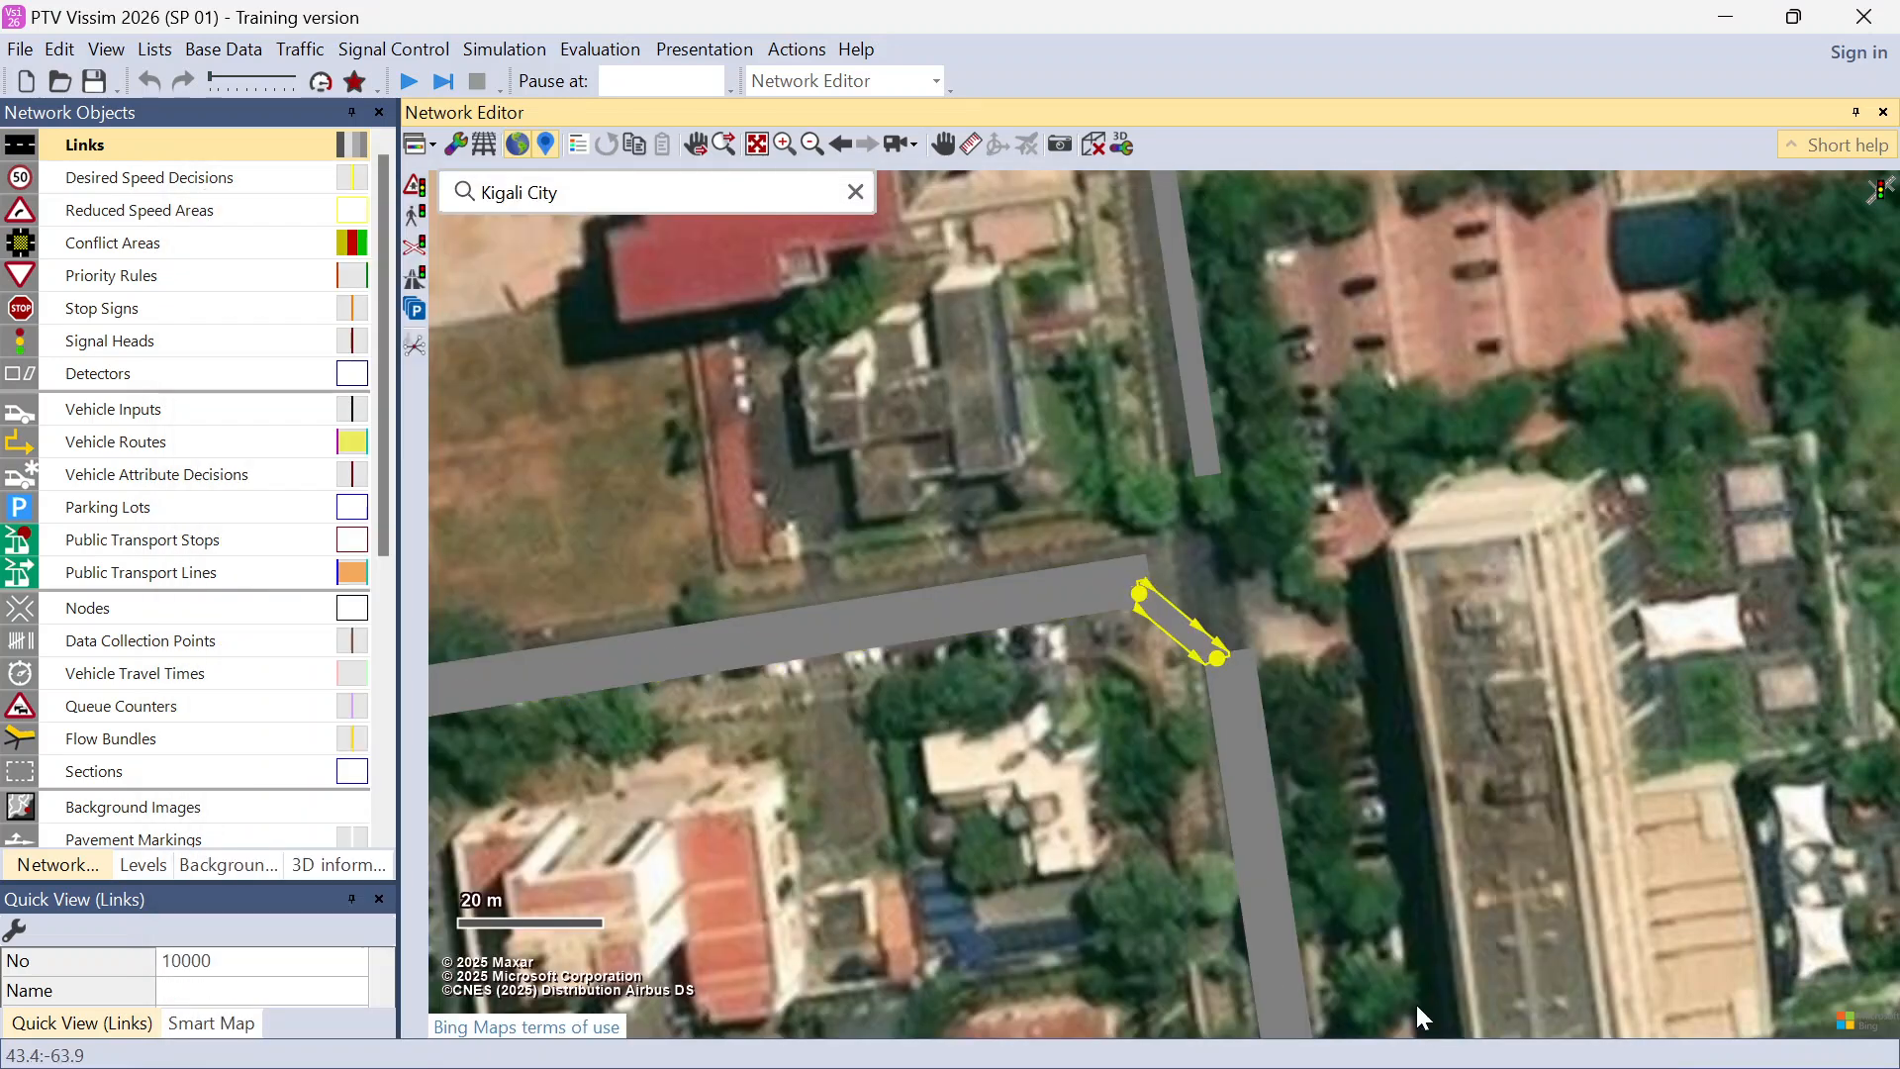
pyautogui.click(1115, 597)
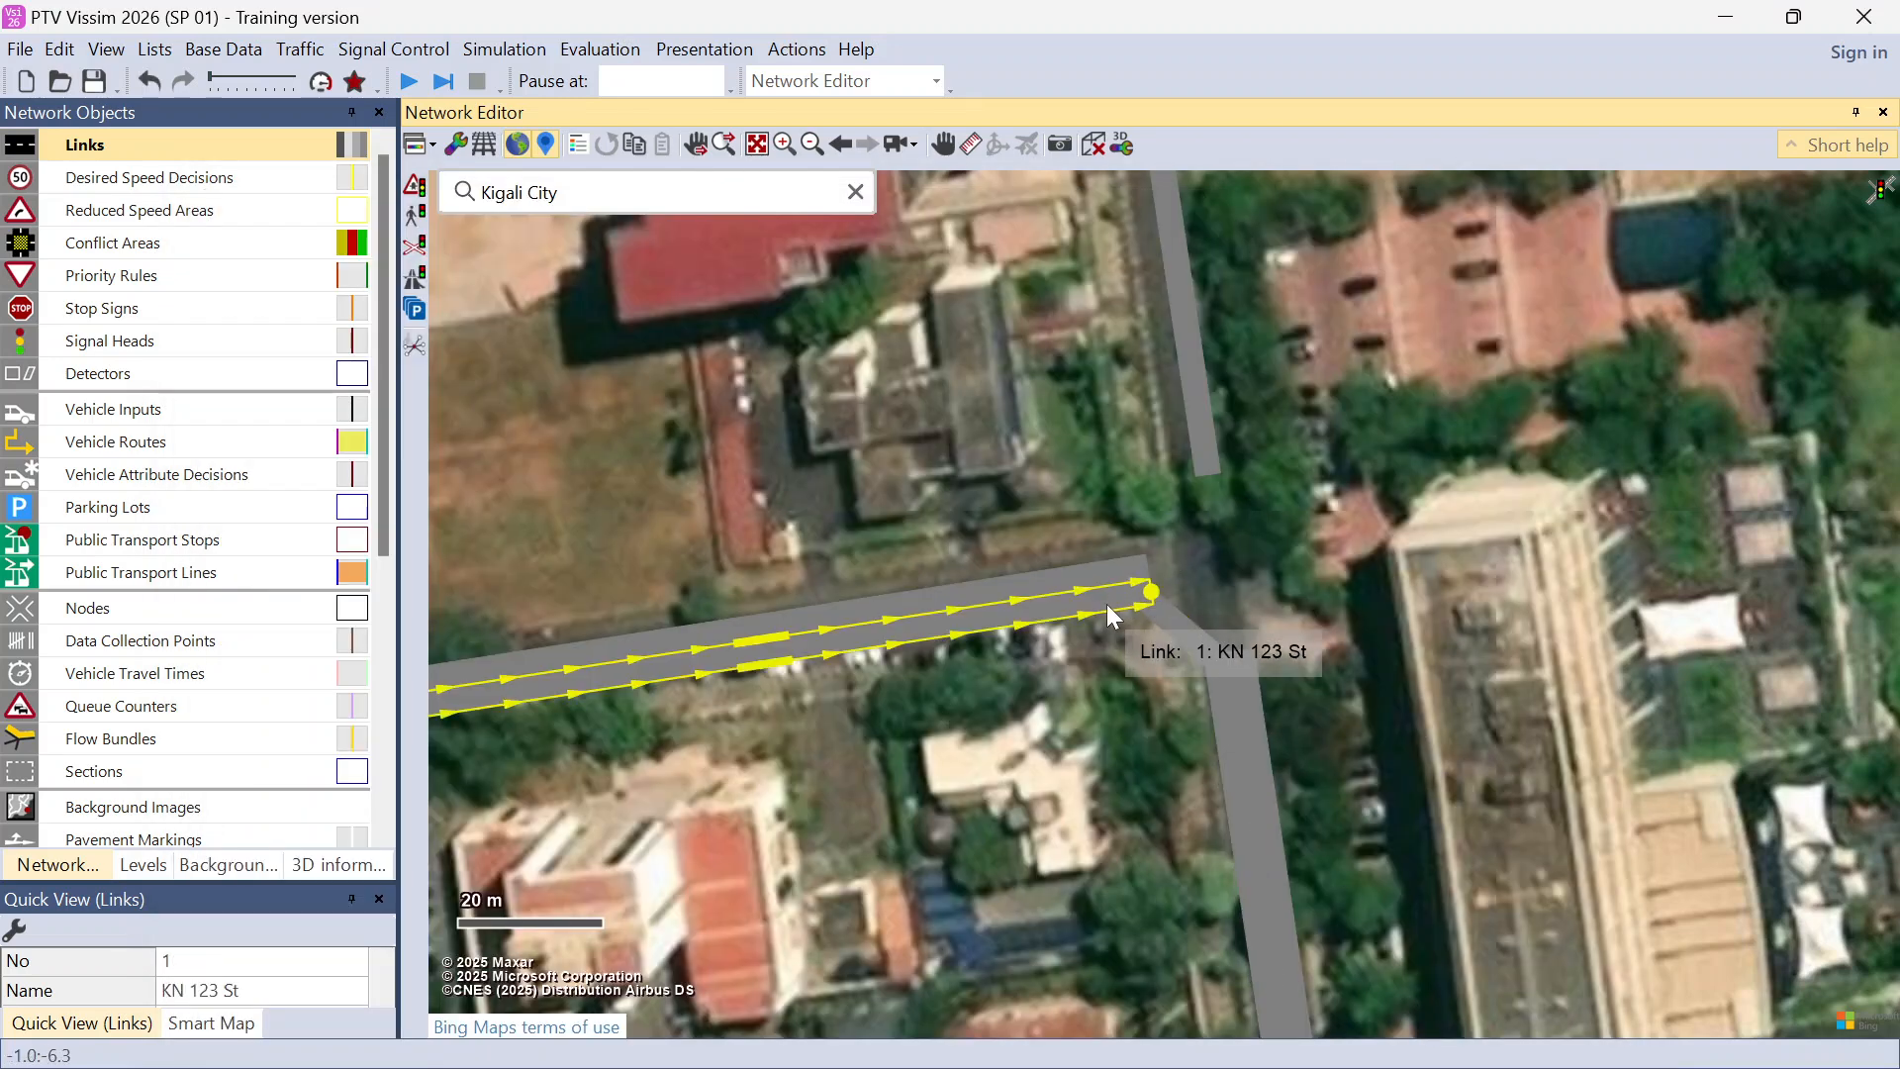
pyautogui.click(1221, 697)
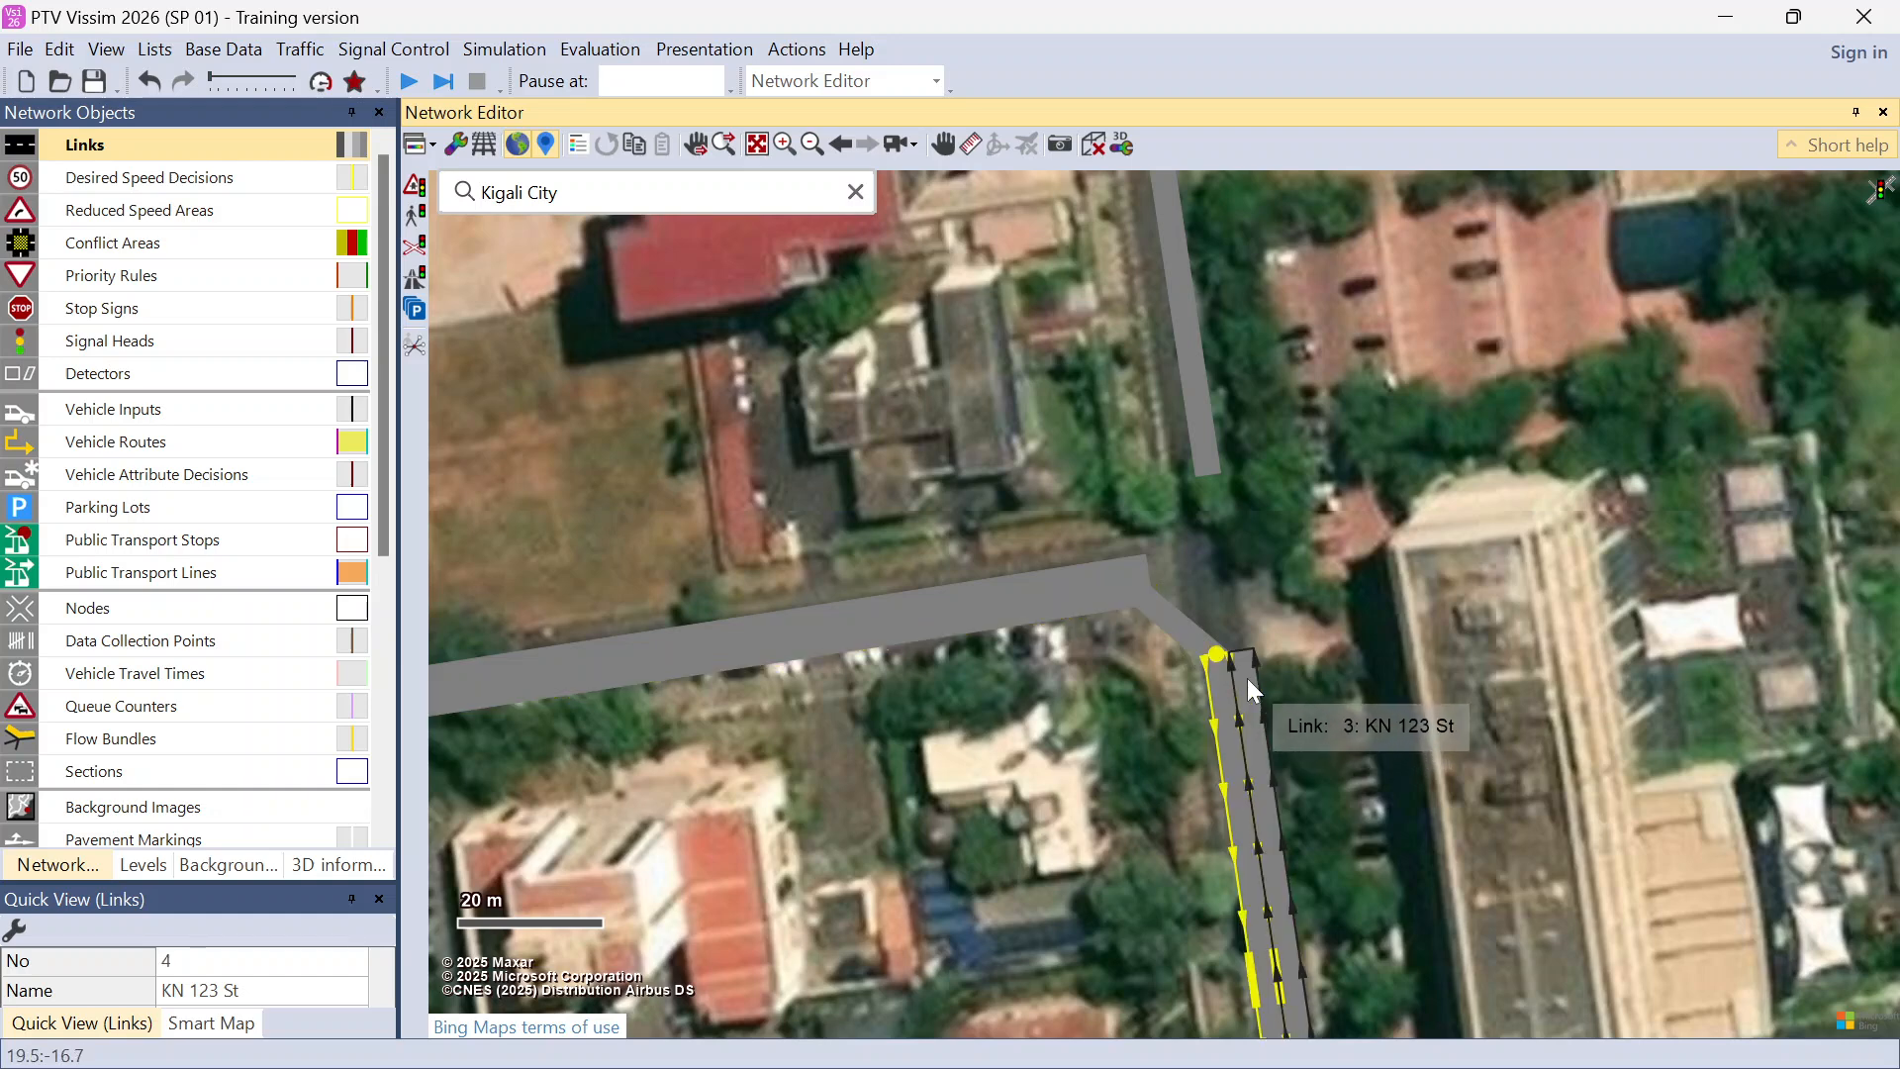
pyautogui.click(1247, 677)
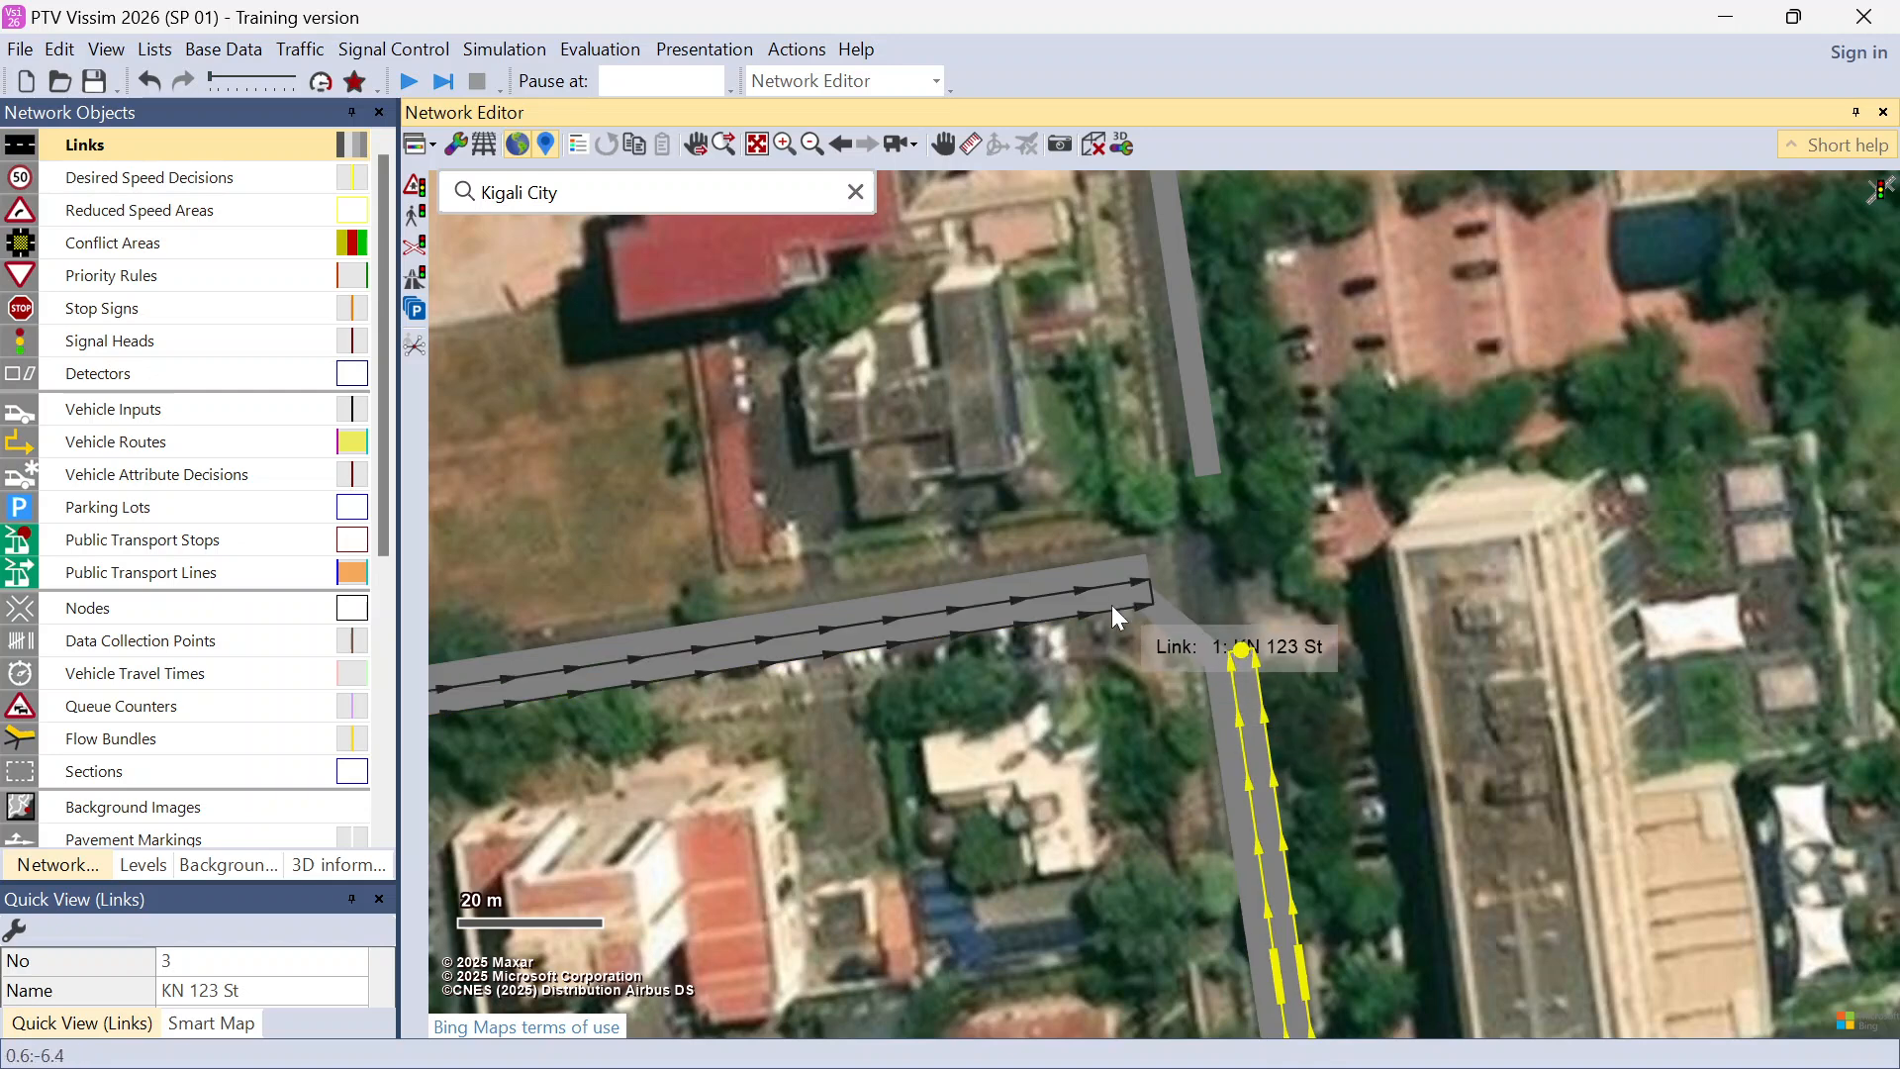
pyautogui.click(1092, 671)
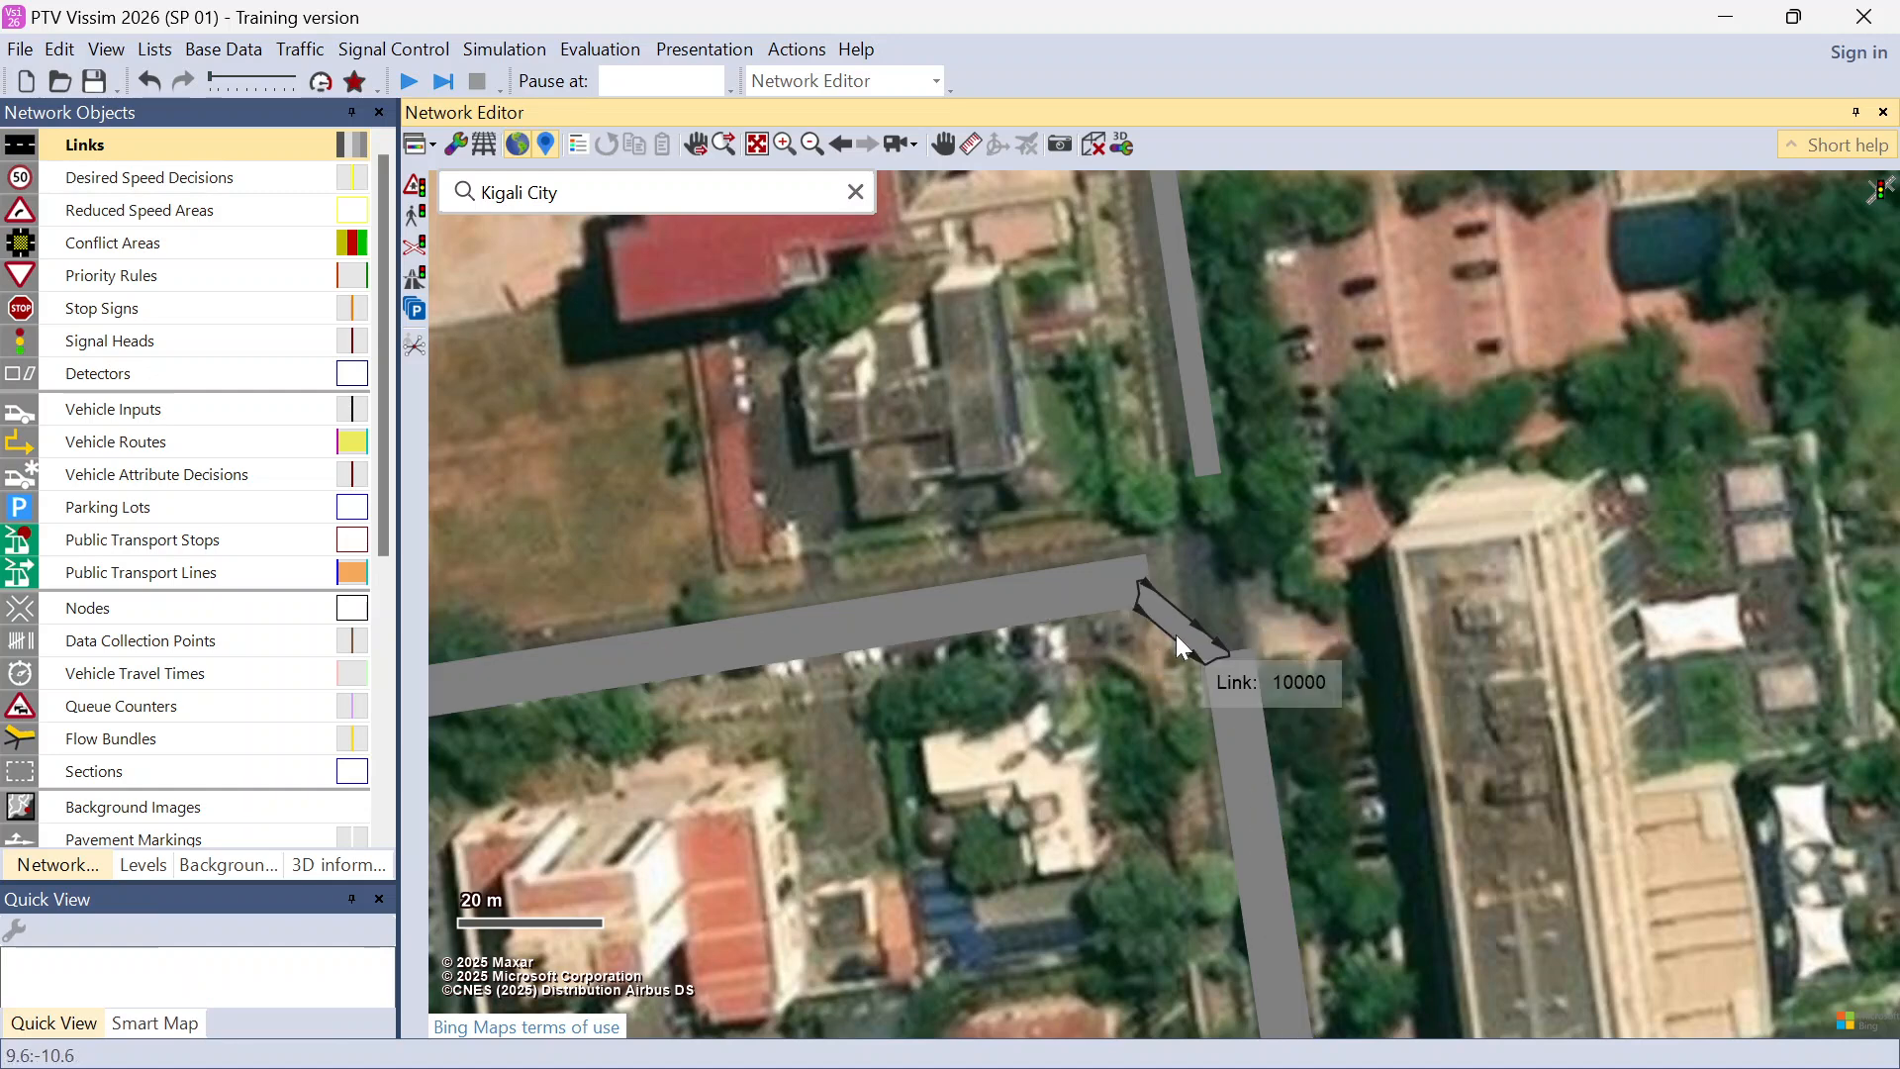
pyautogui.click(1111, 602)
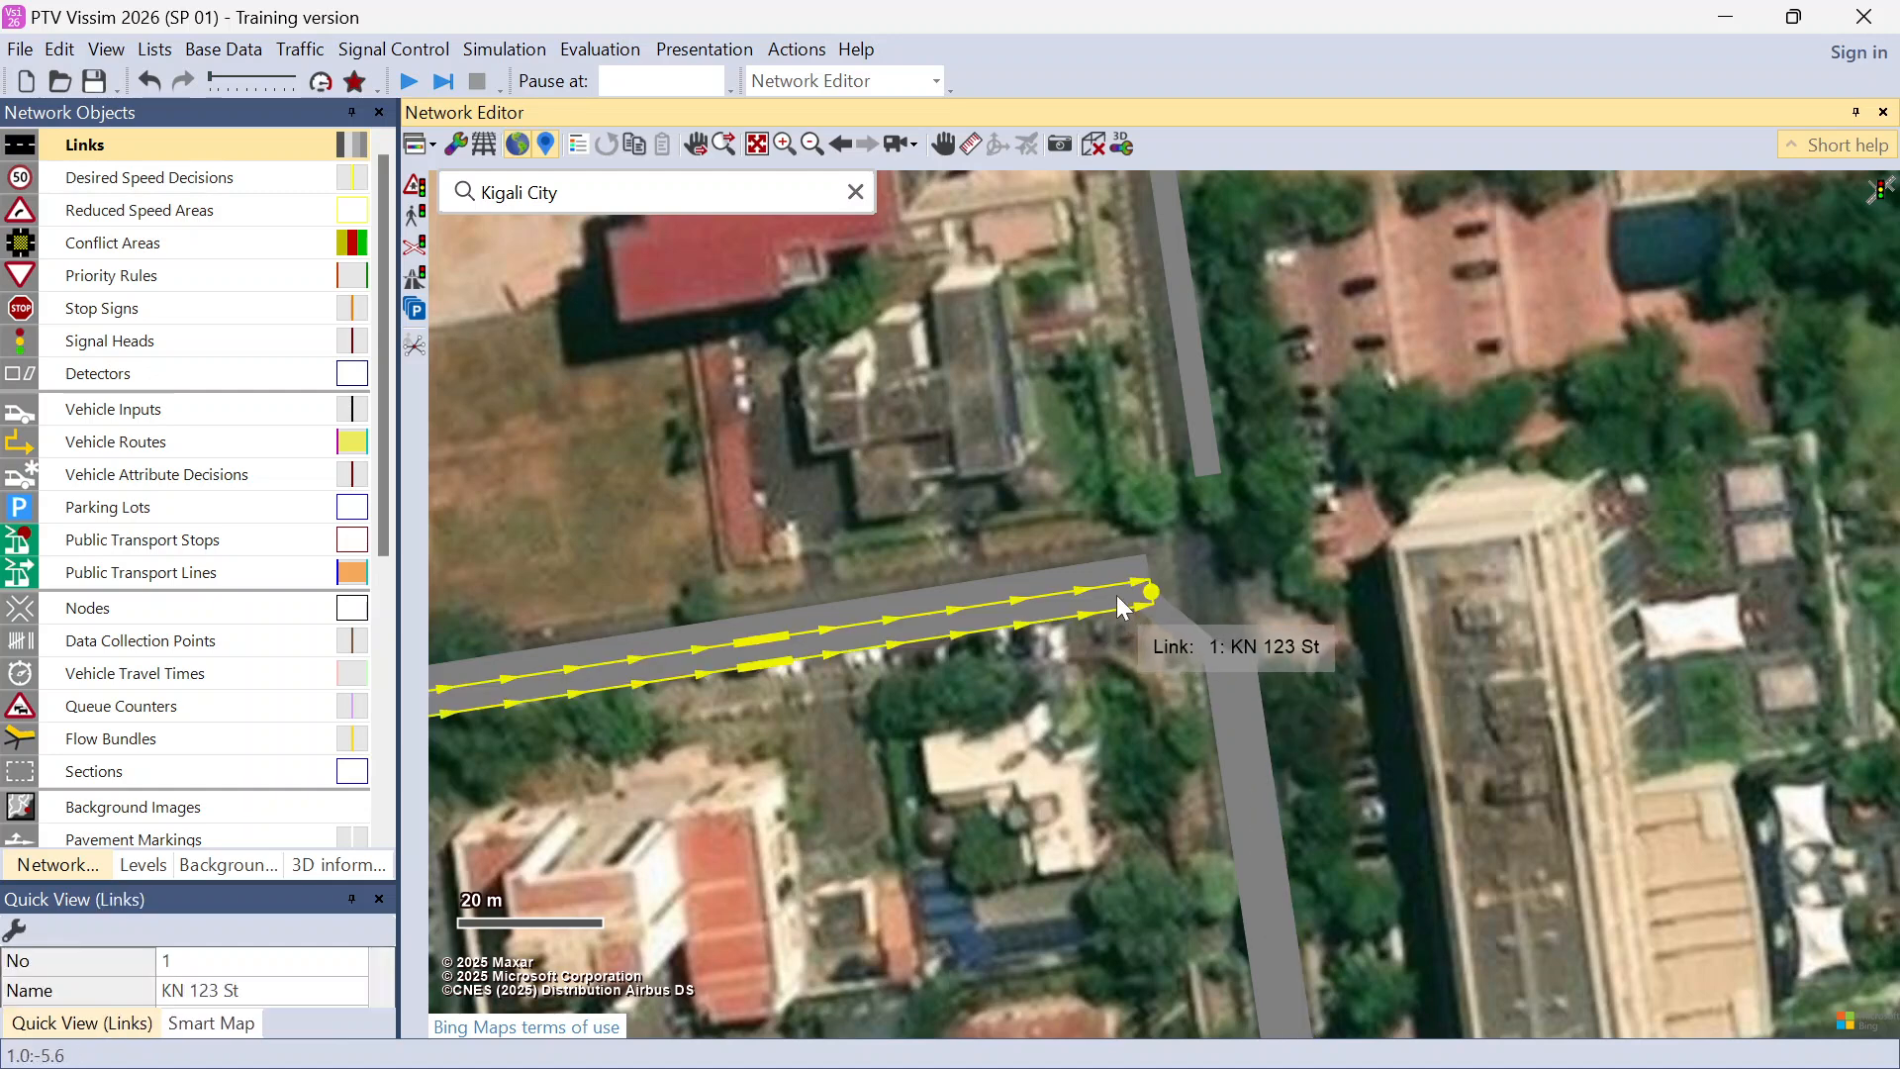
pyautogui.click(1214, 717)
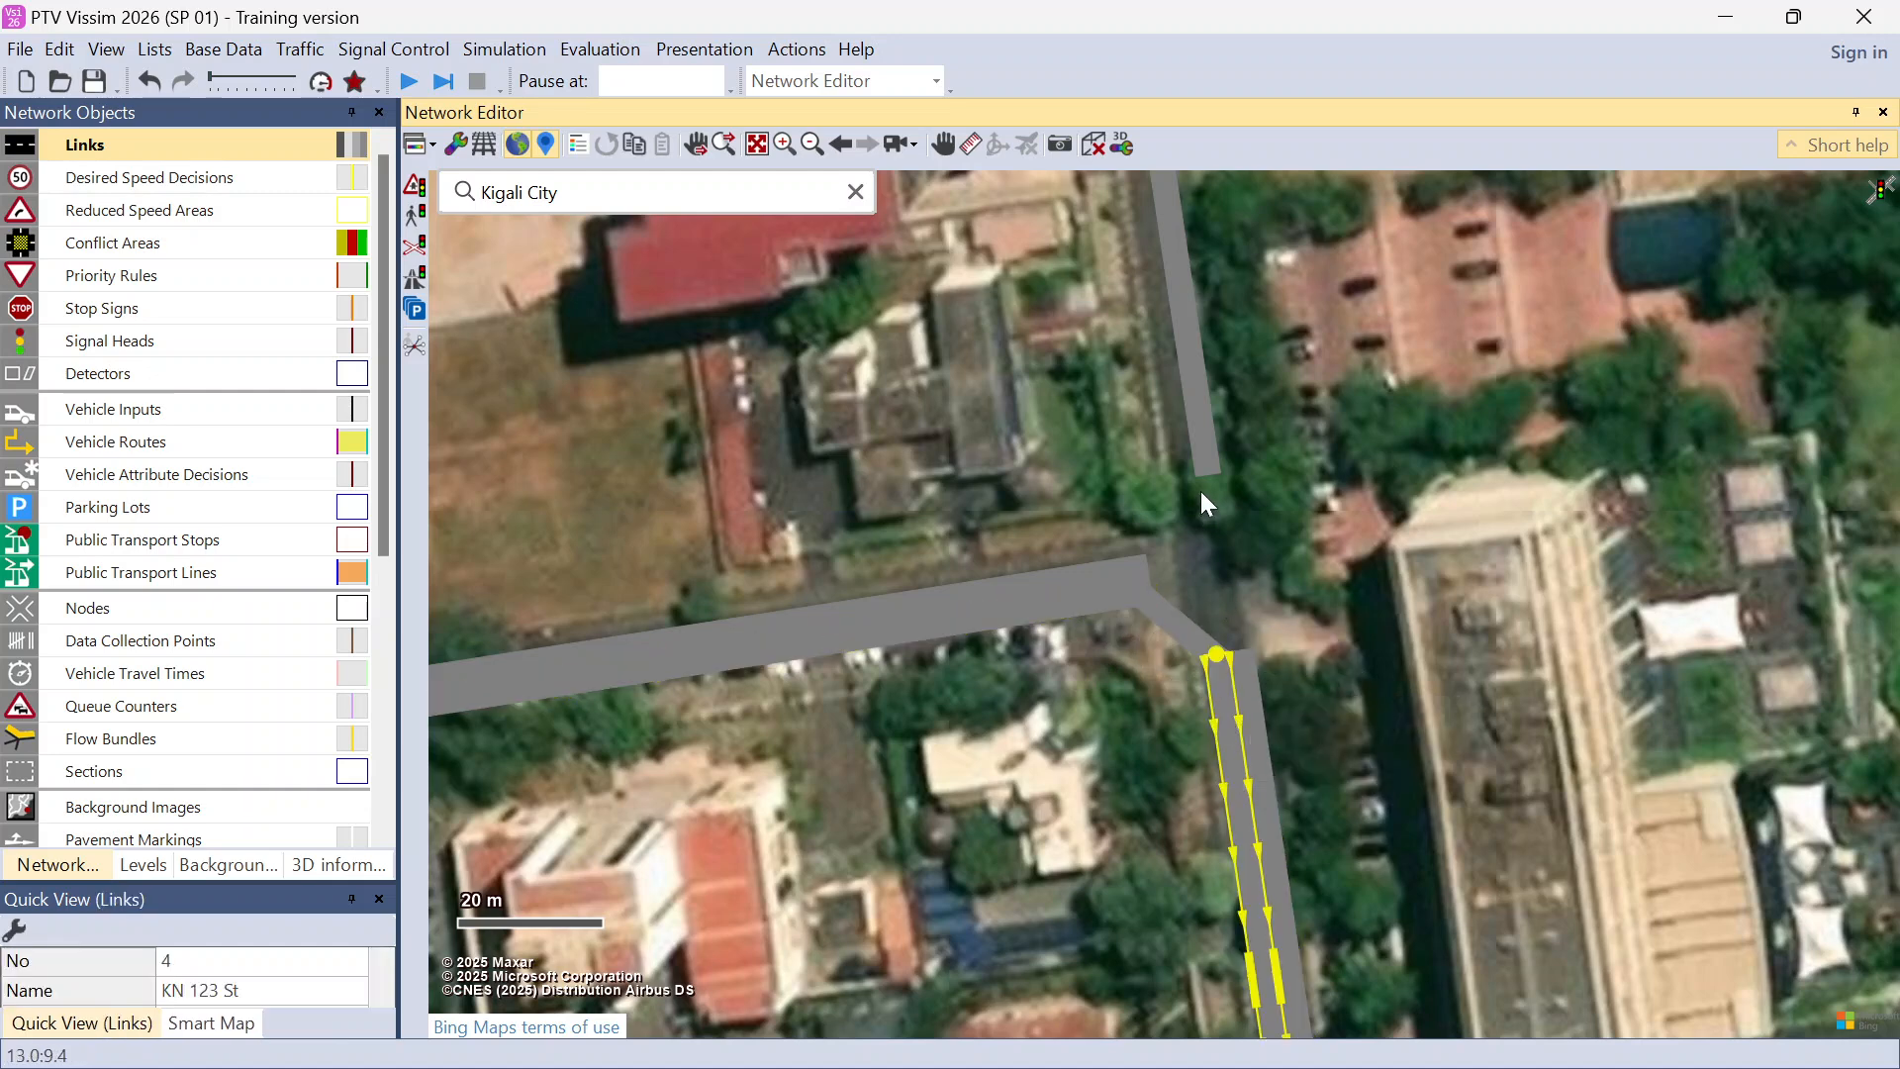
# Step: Generate the opposite direction with 1 lane for the northbound main road link north of the T-junction
pyautogui.click(1220, 457)
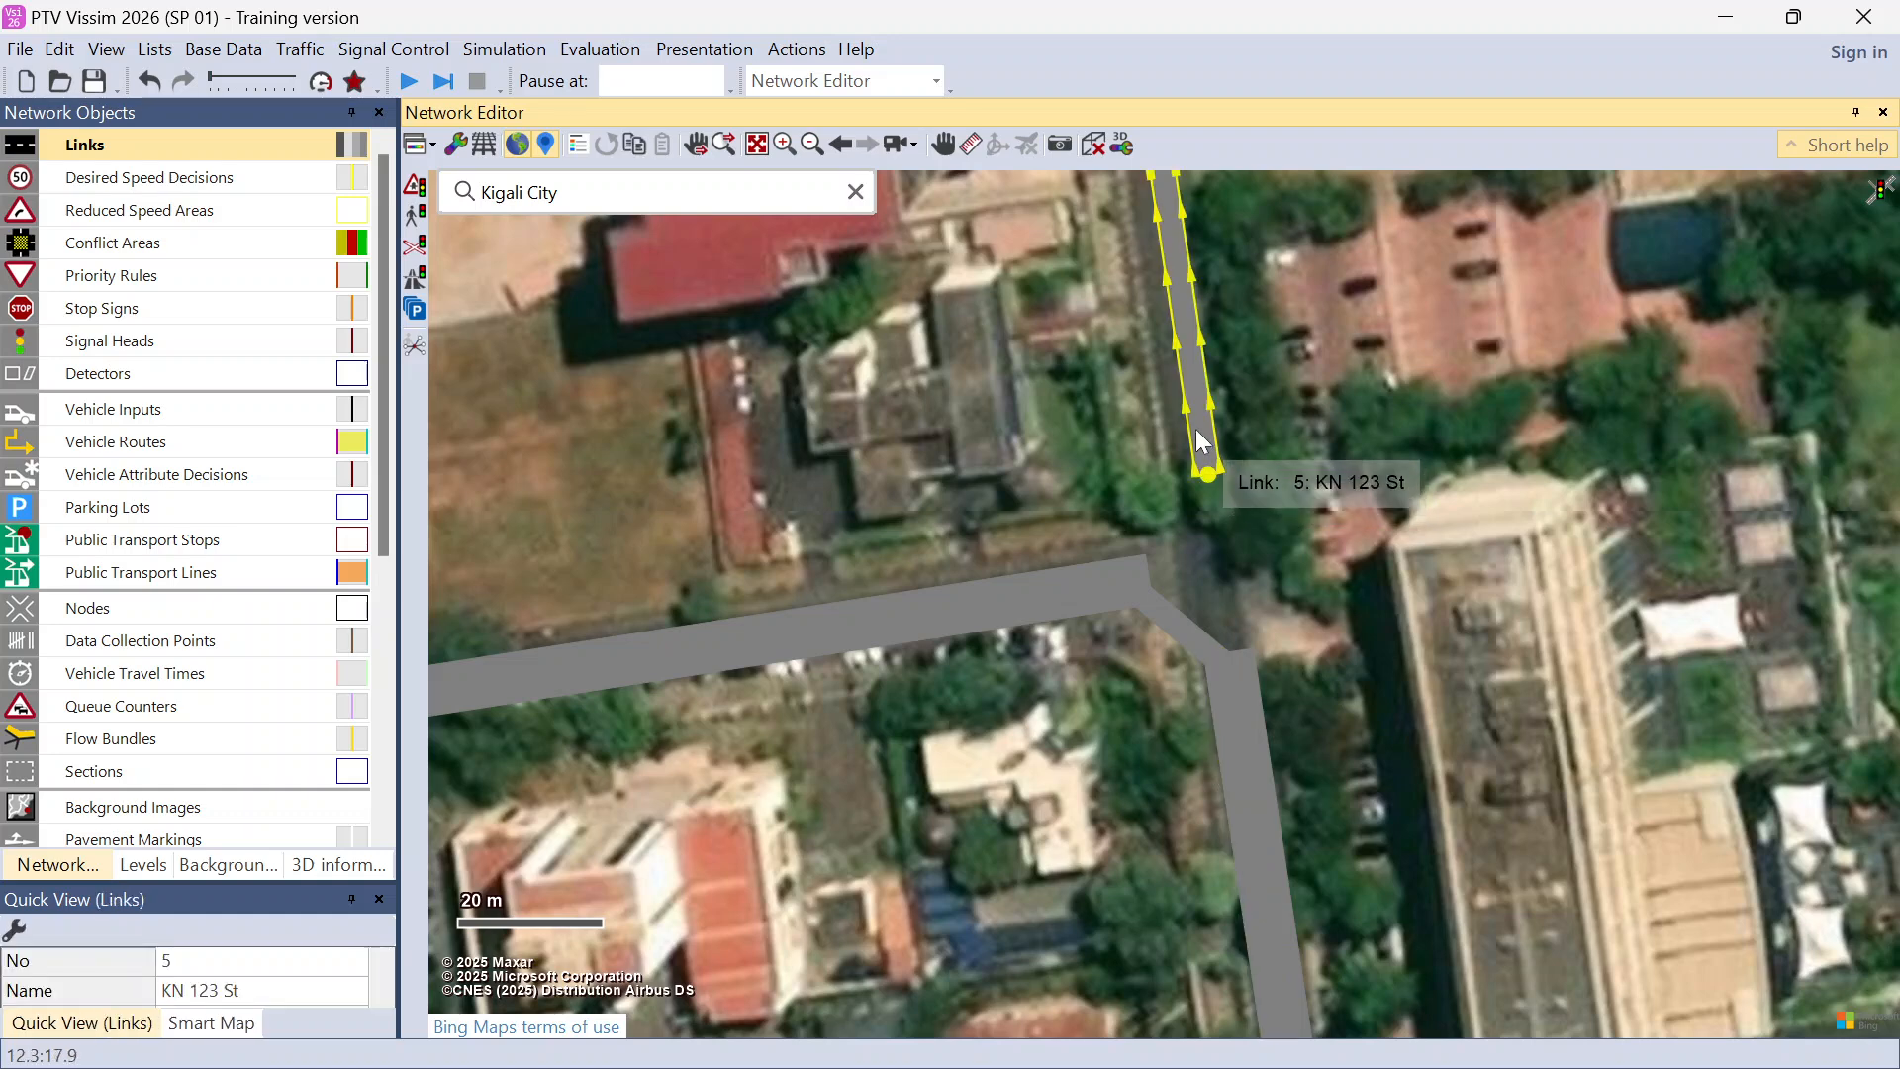
pyautogui.rightClick(1166, 287)
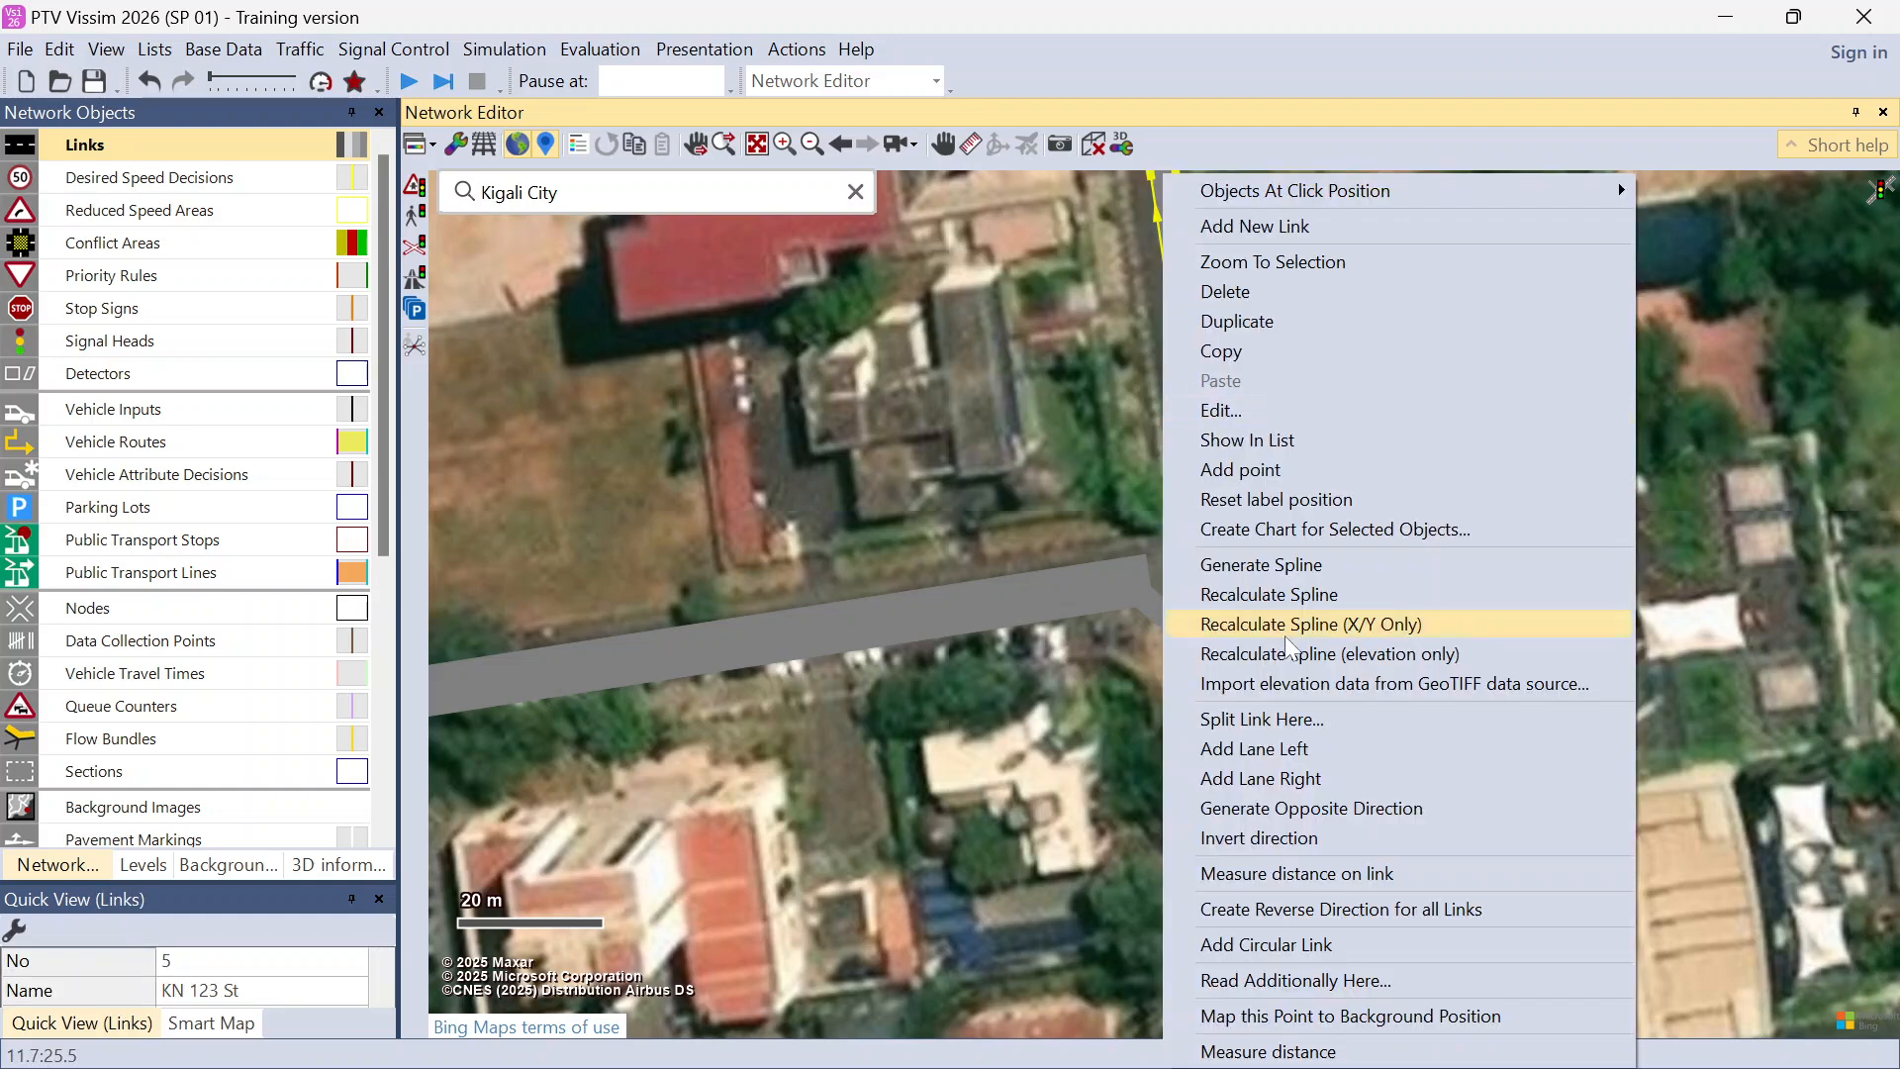
pyautogui.click(1384, 811)
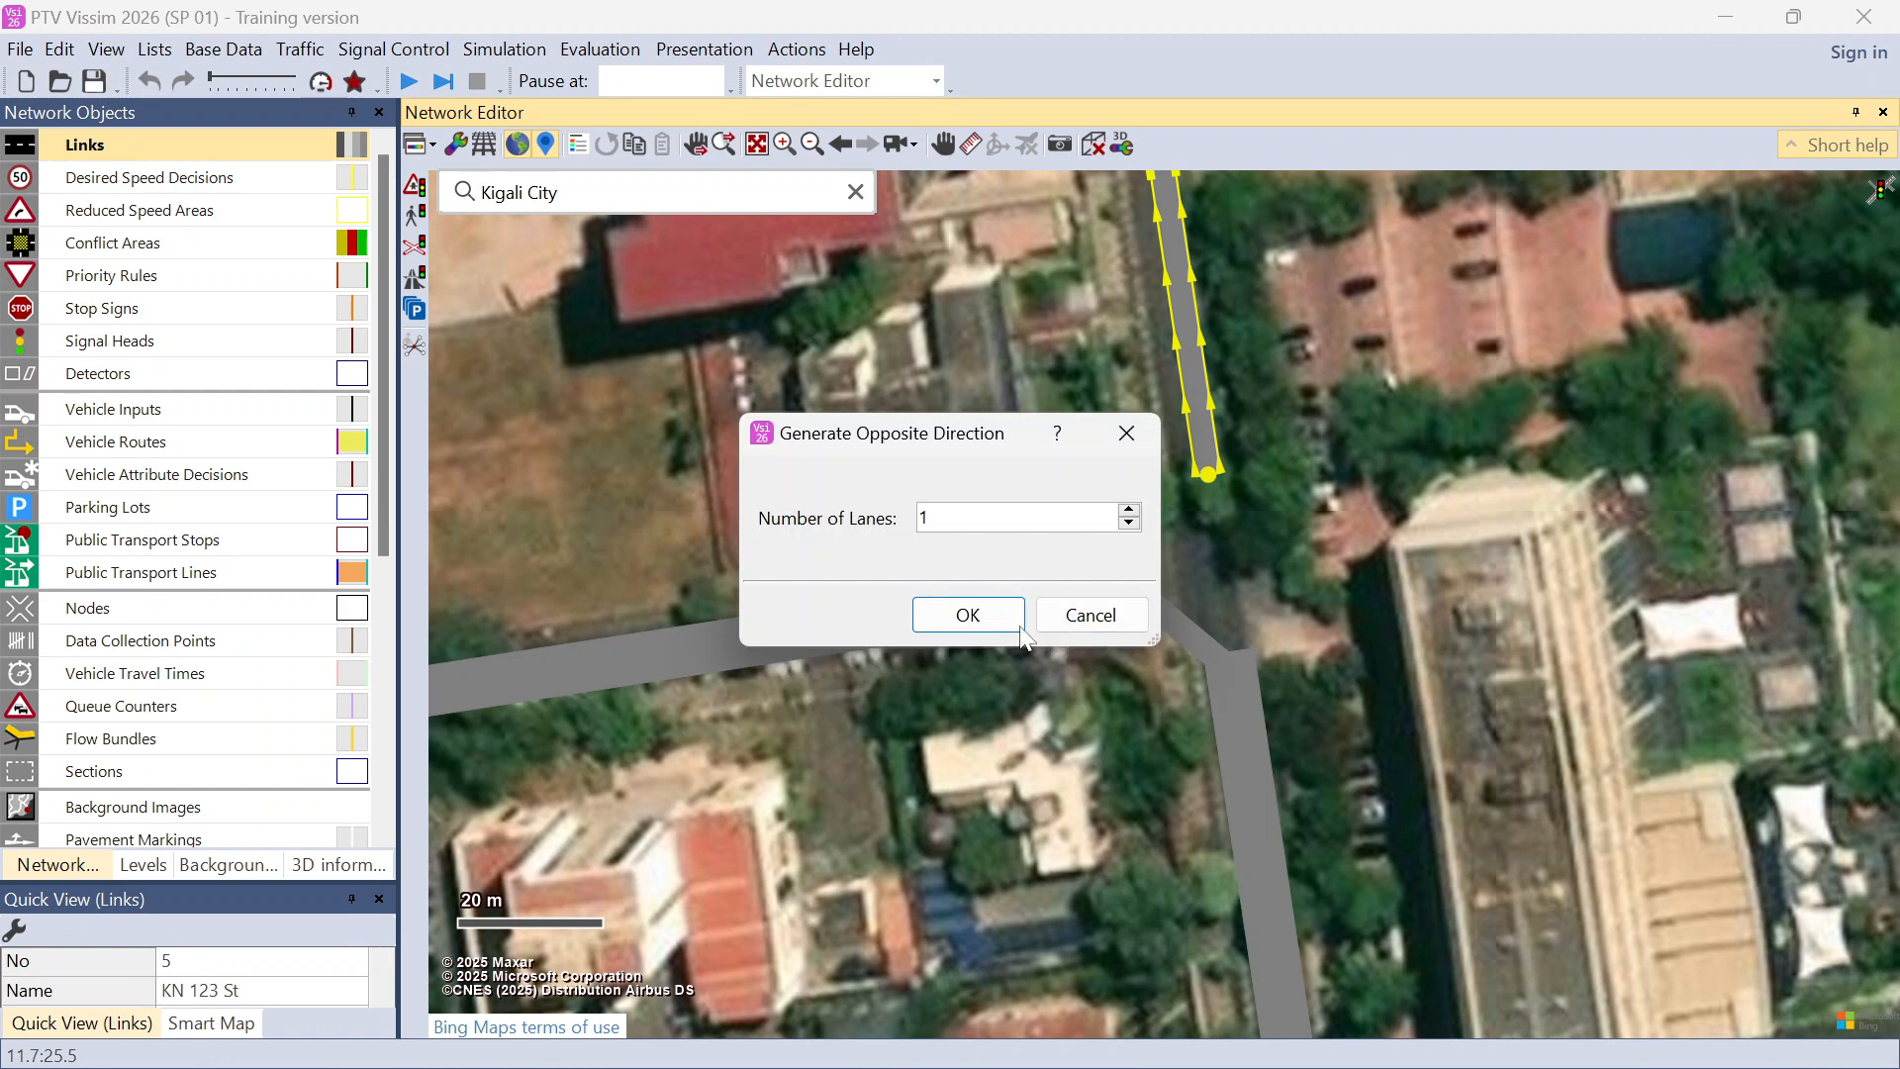
pyautogui.click(1019, 618)
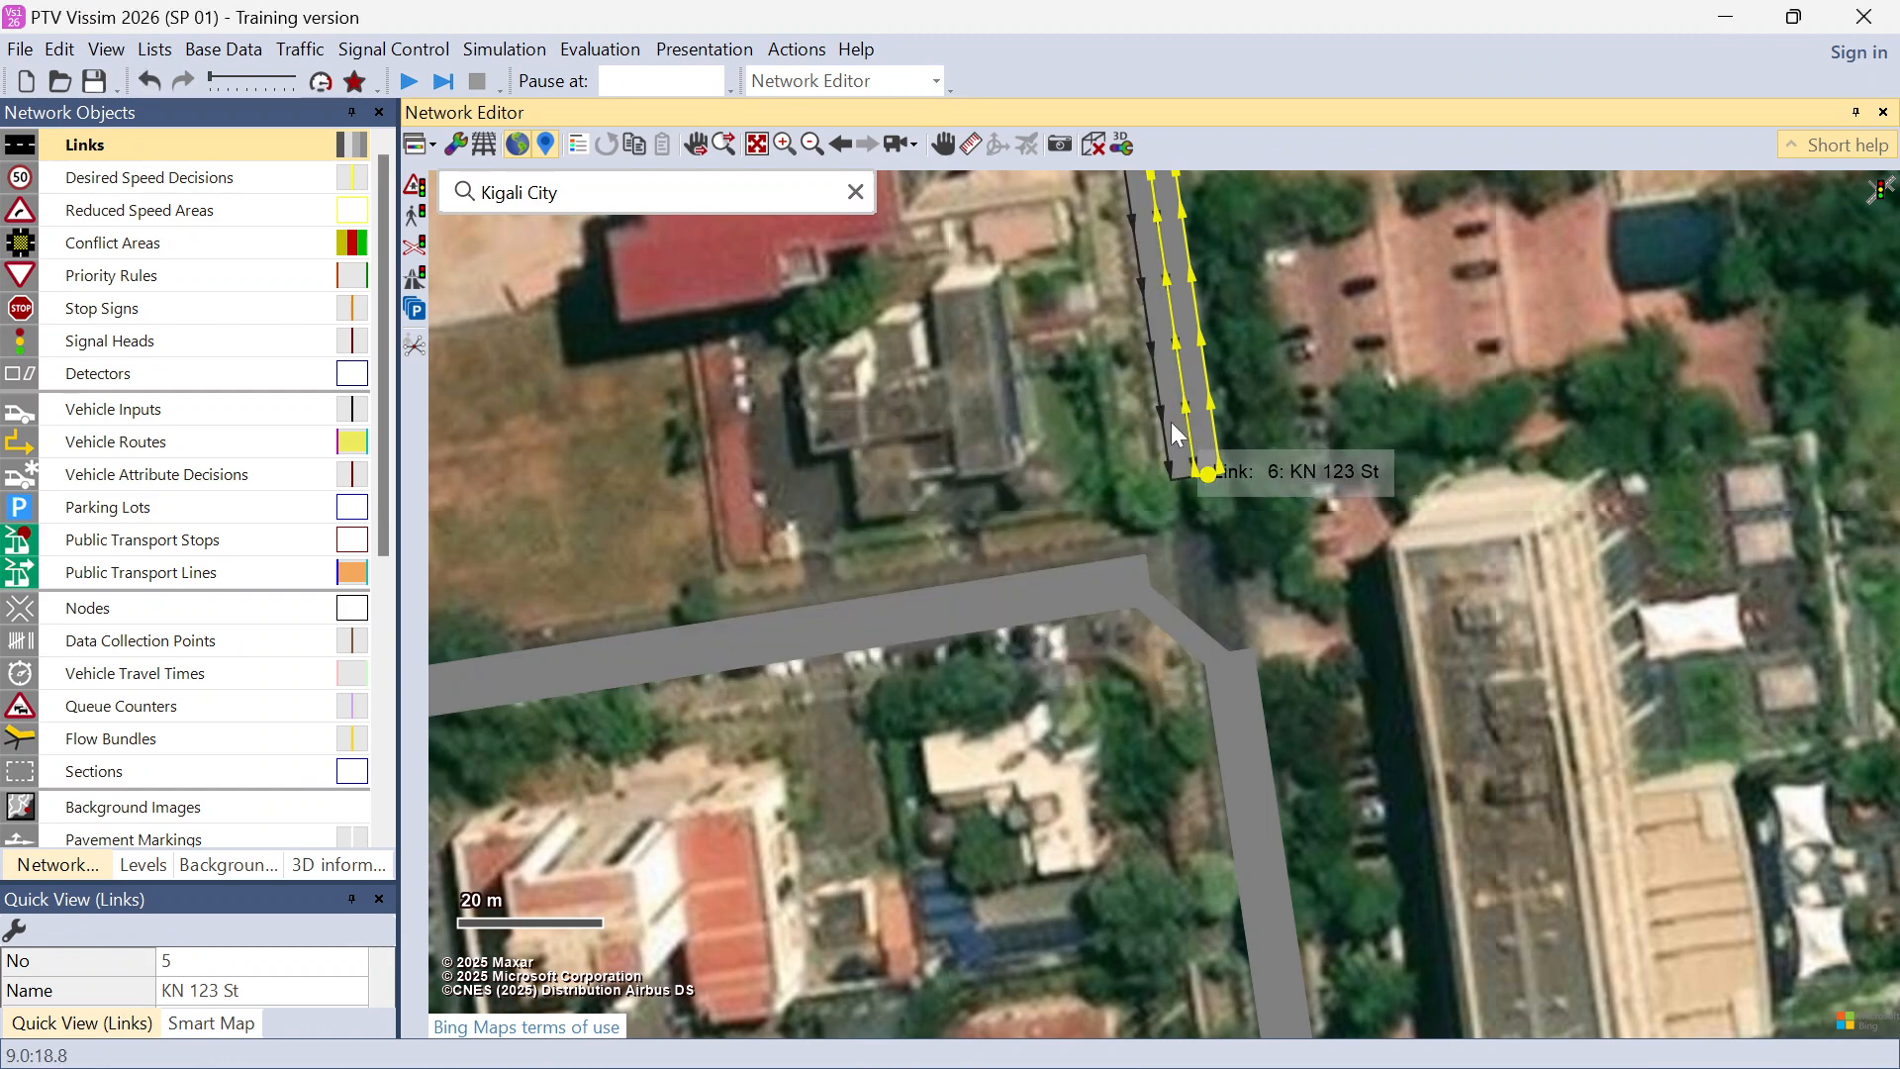
# Step: Add a one-lane connector from the end of the side street's eastbound link to the northbound link of the north arm
pyautogui.click(1114, 601)
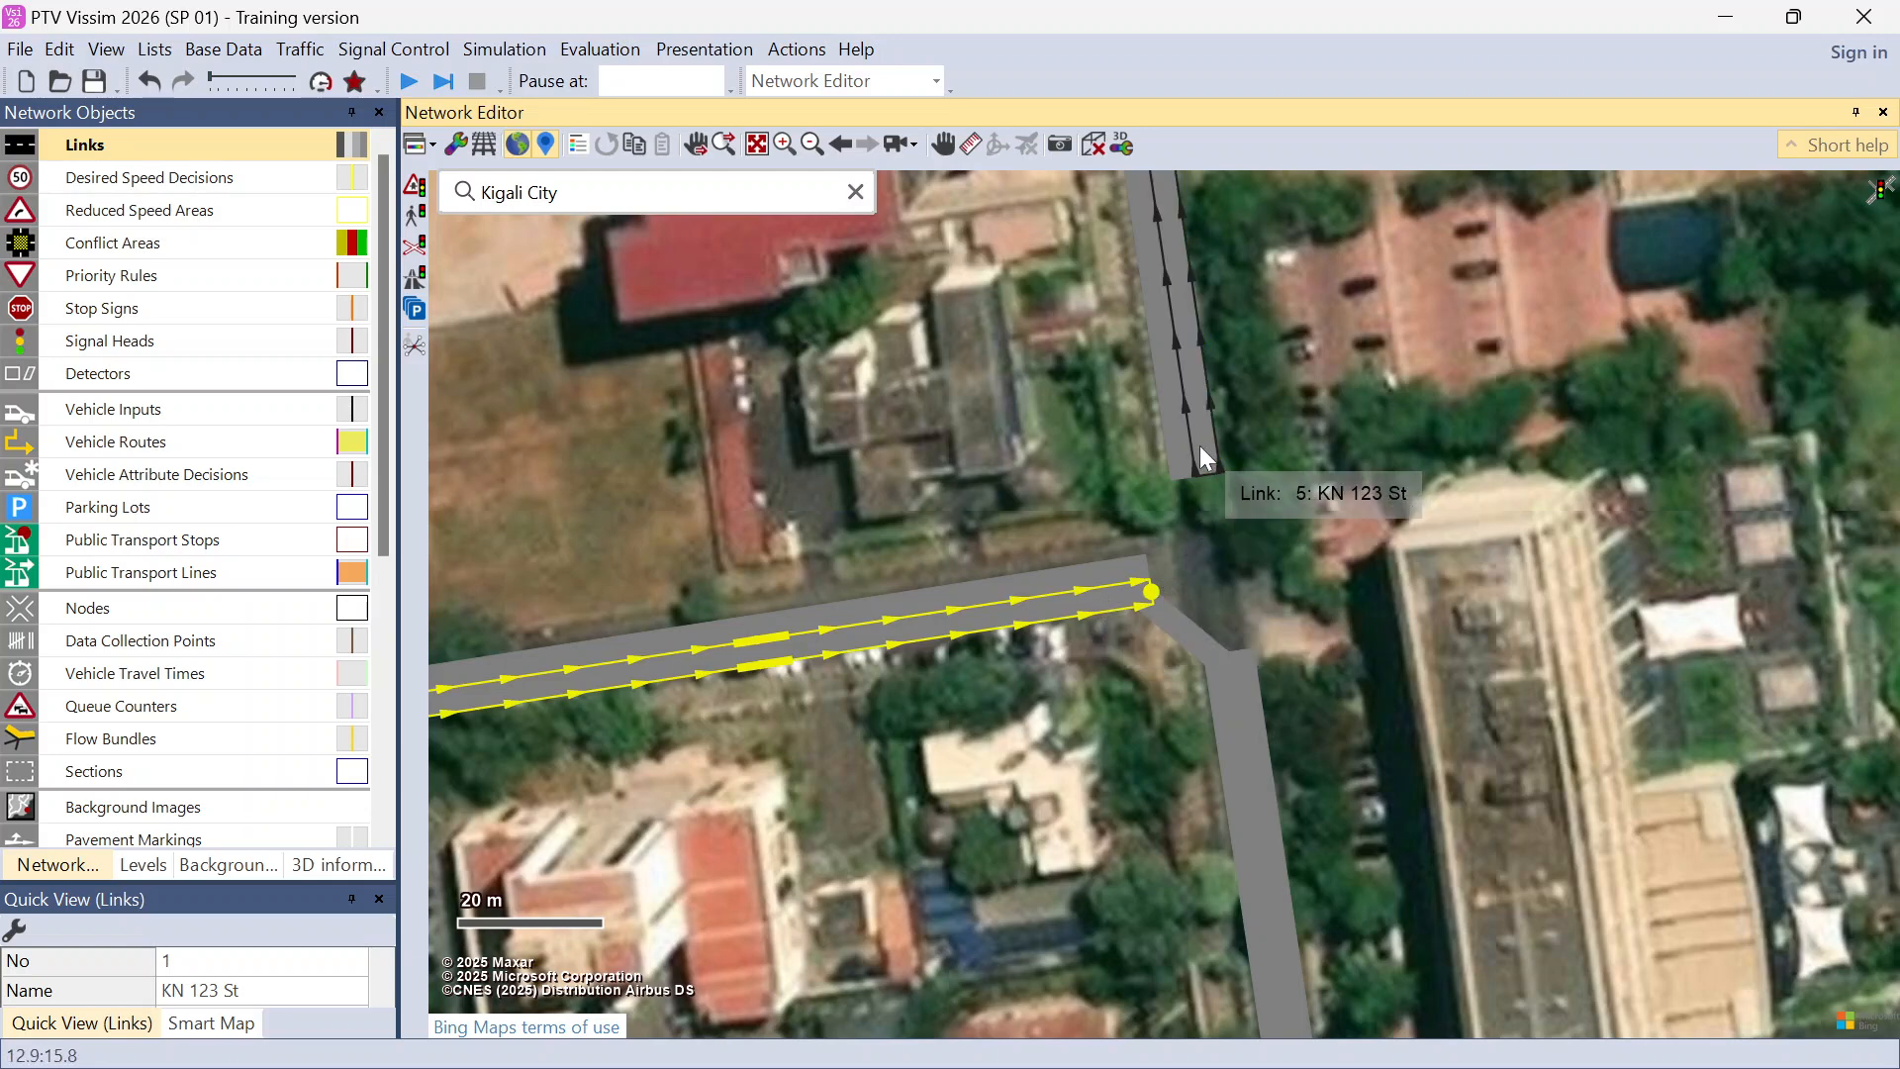
pyautogui.click(1217, 698)
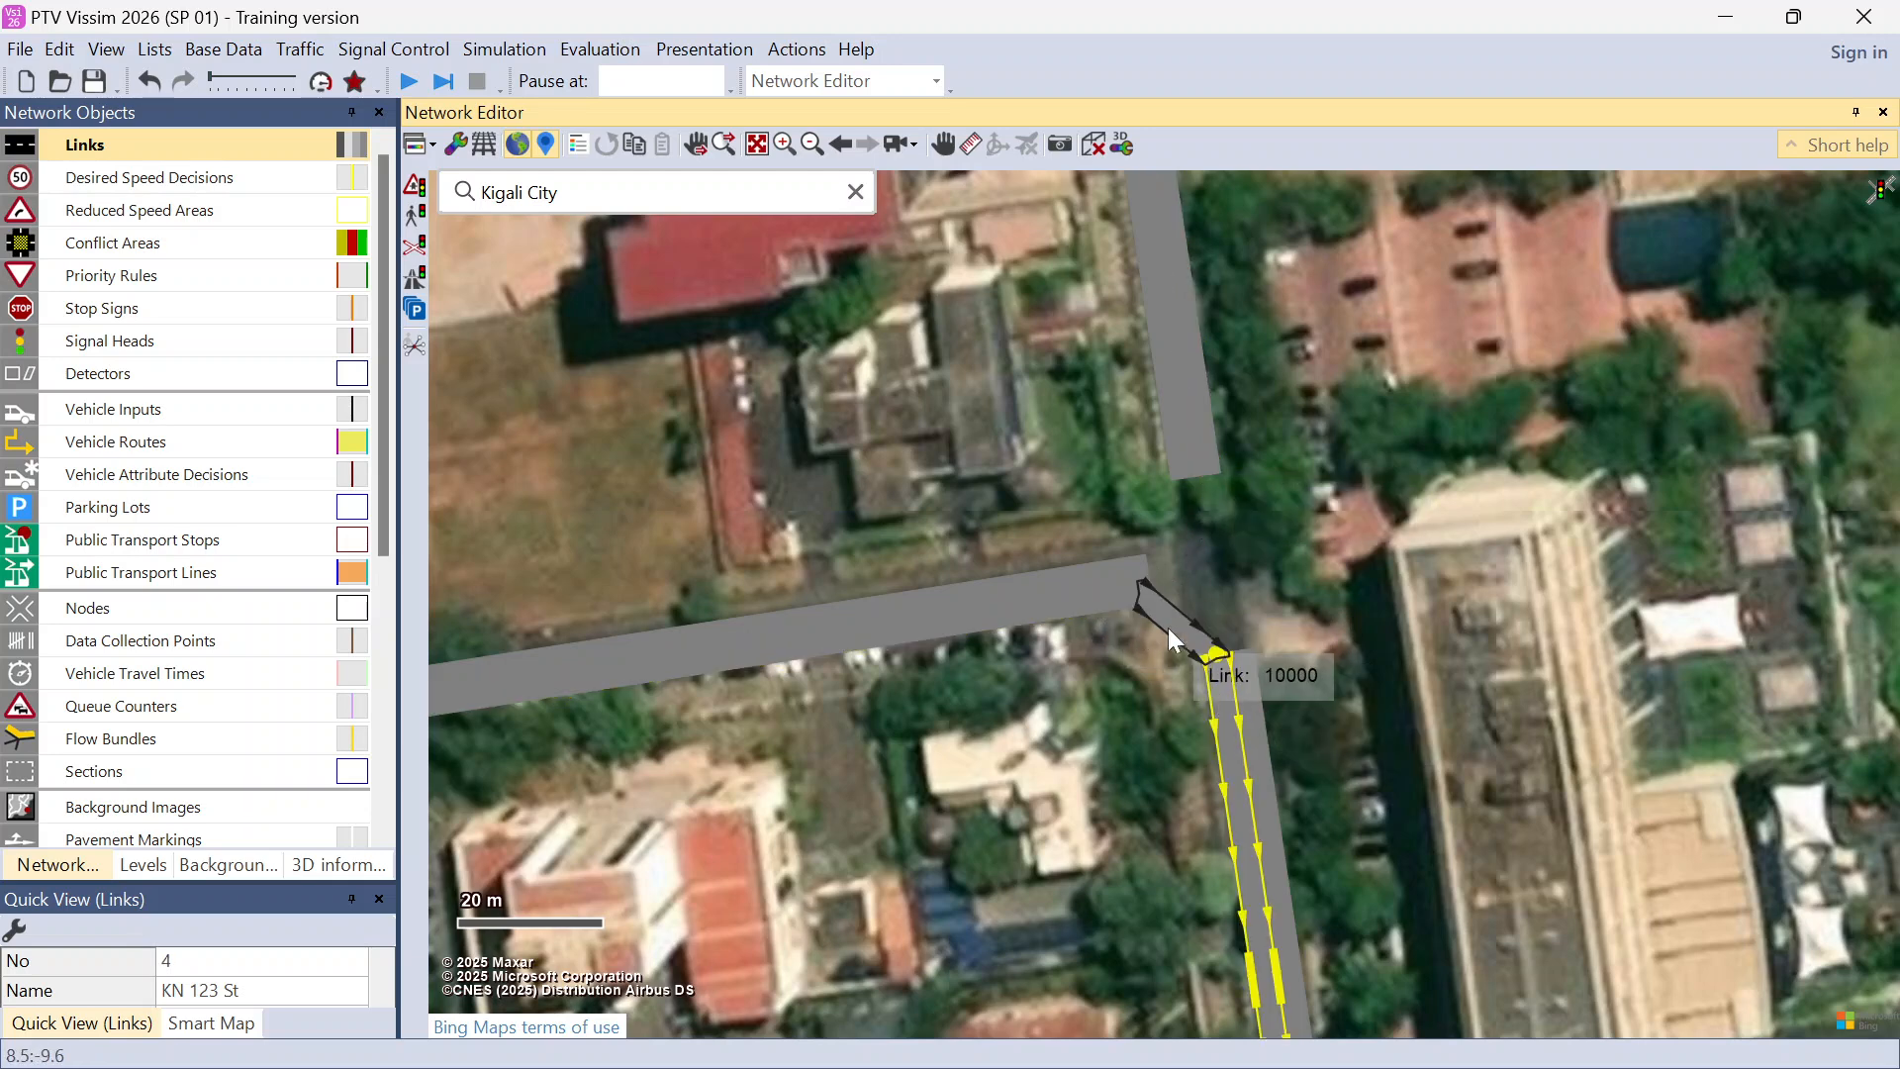
pyautogui.click(1178, 638)
pyautogui.click(1110, 604)
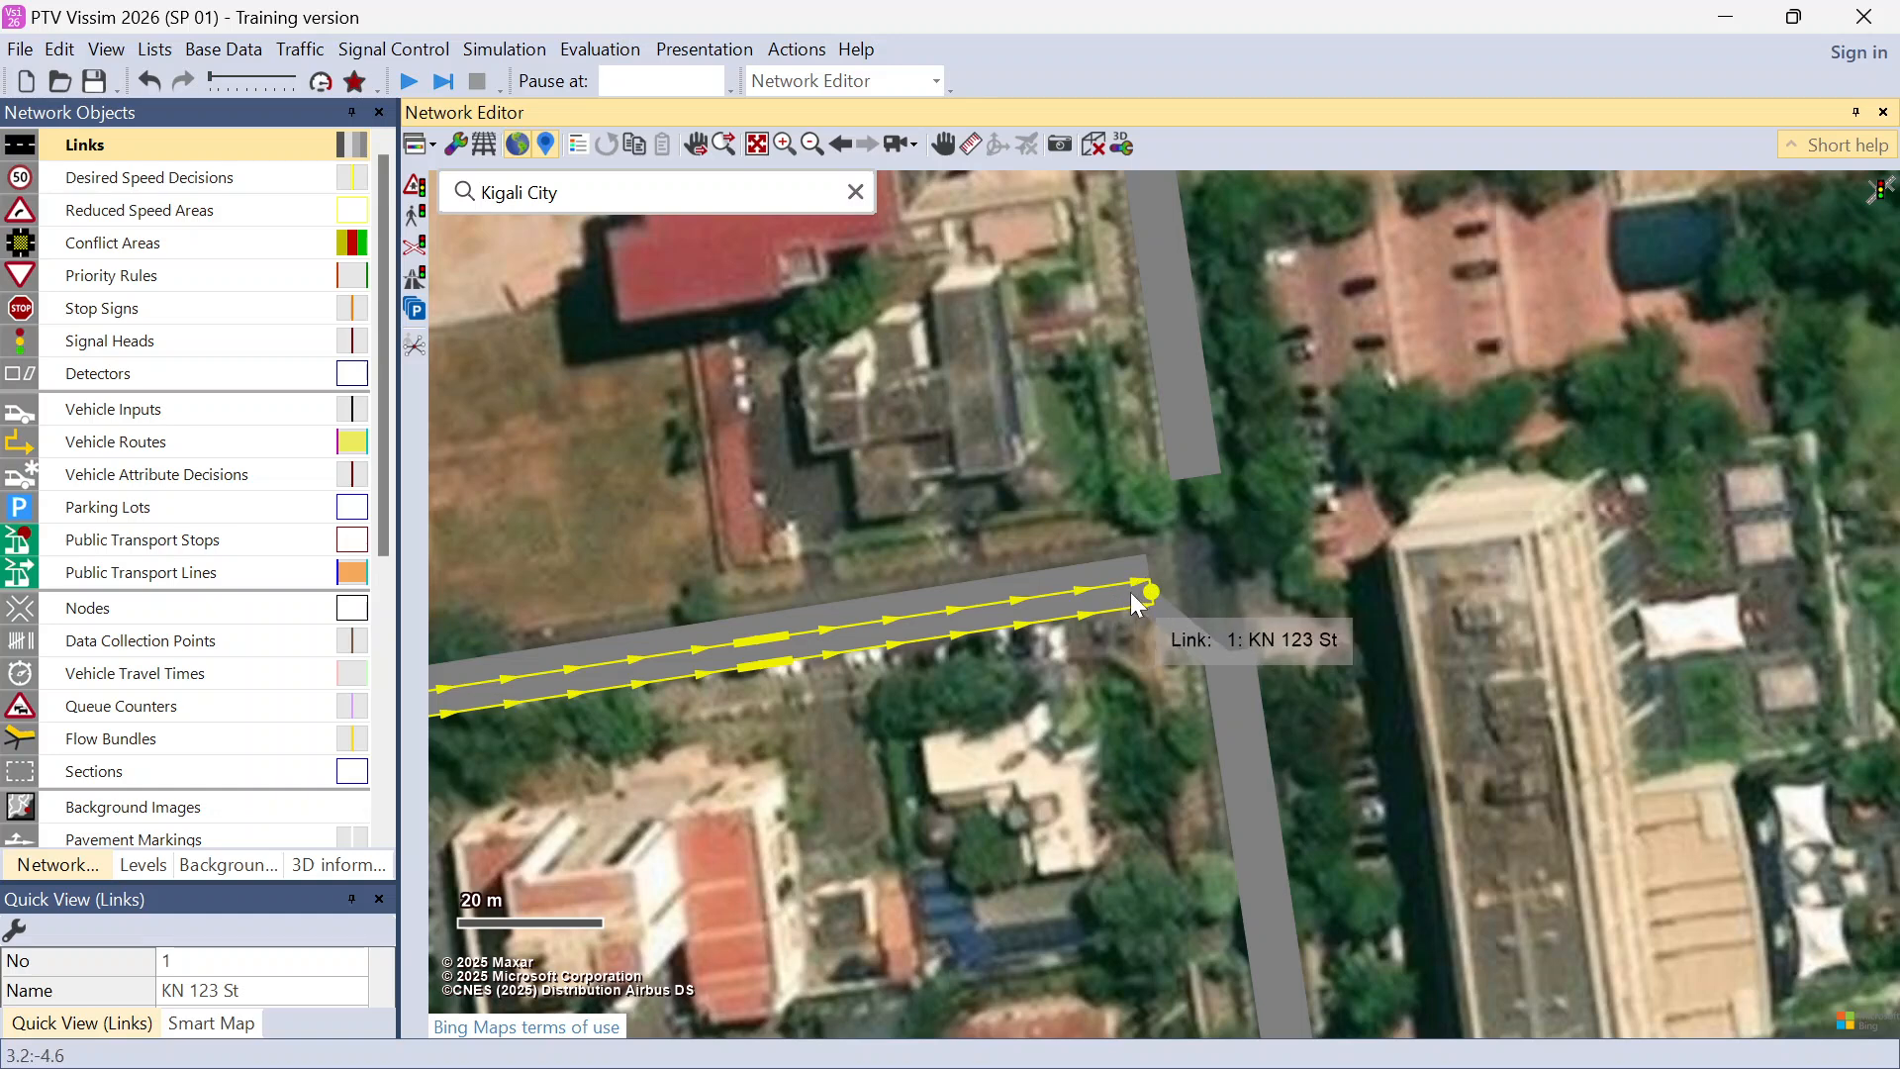
pyautogui.moveTo(1133, 597); pyautogui.dragTo(1212, 463)
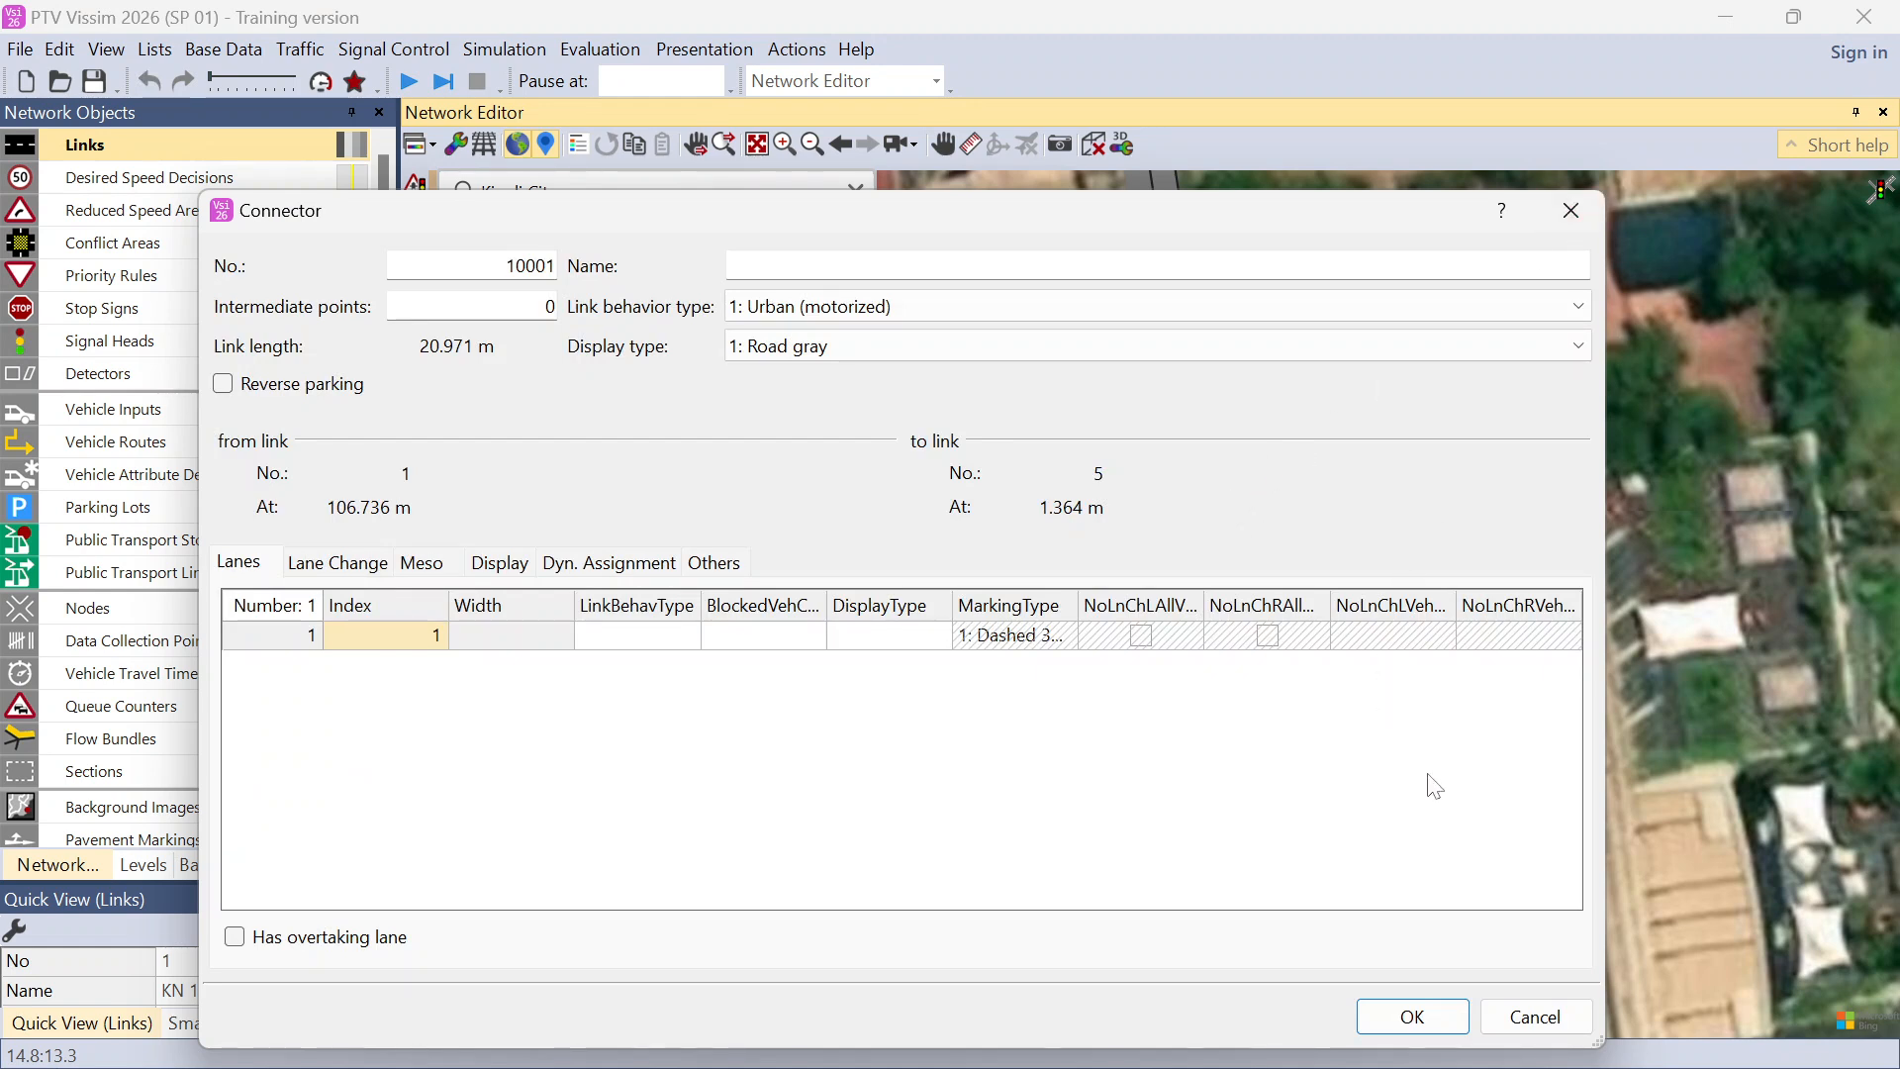
pyautogui.click(1412, 1017)
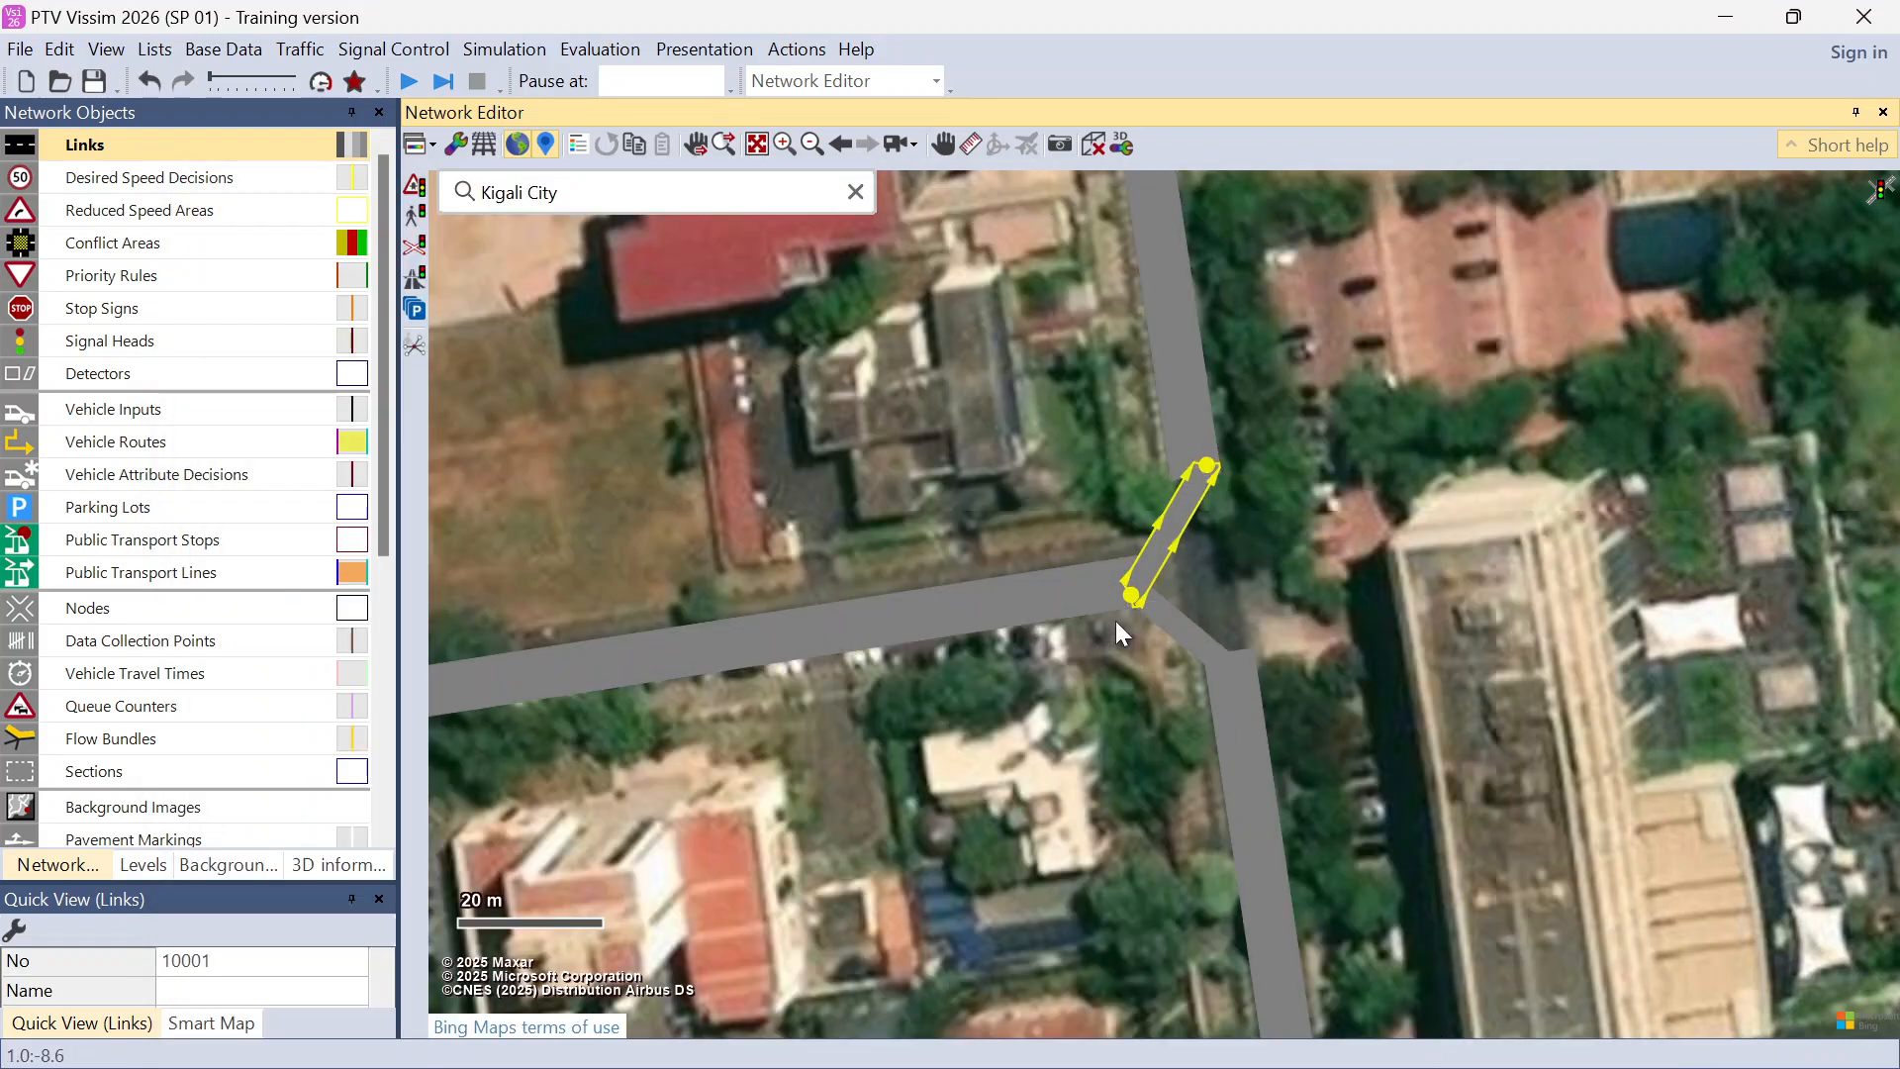
# Step: Add a one-lane connector from the southbound link of the north arm to the start of the side street's westbound link
pyautogui.click(1184, 469)
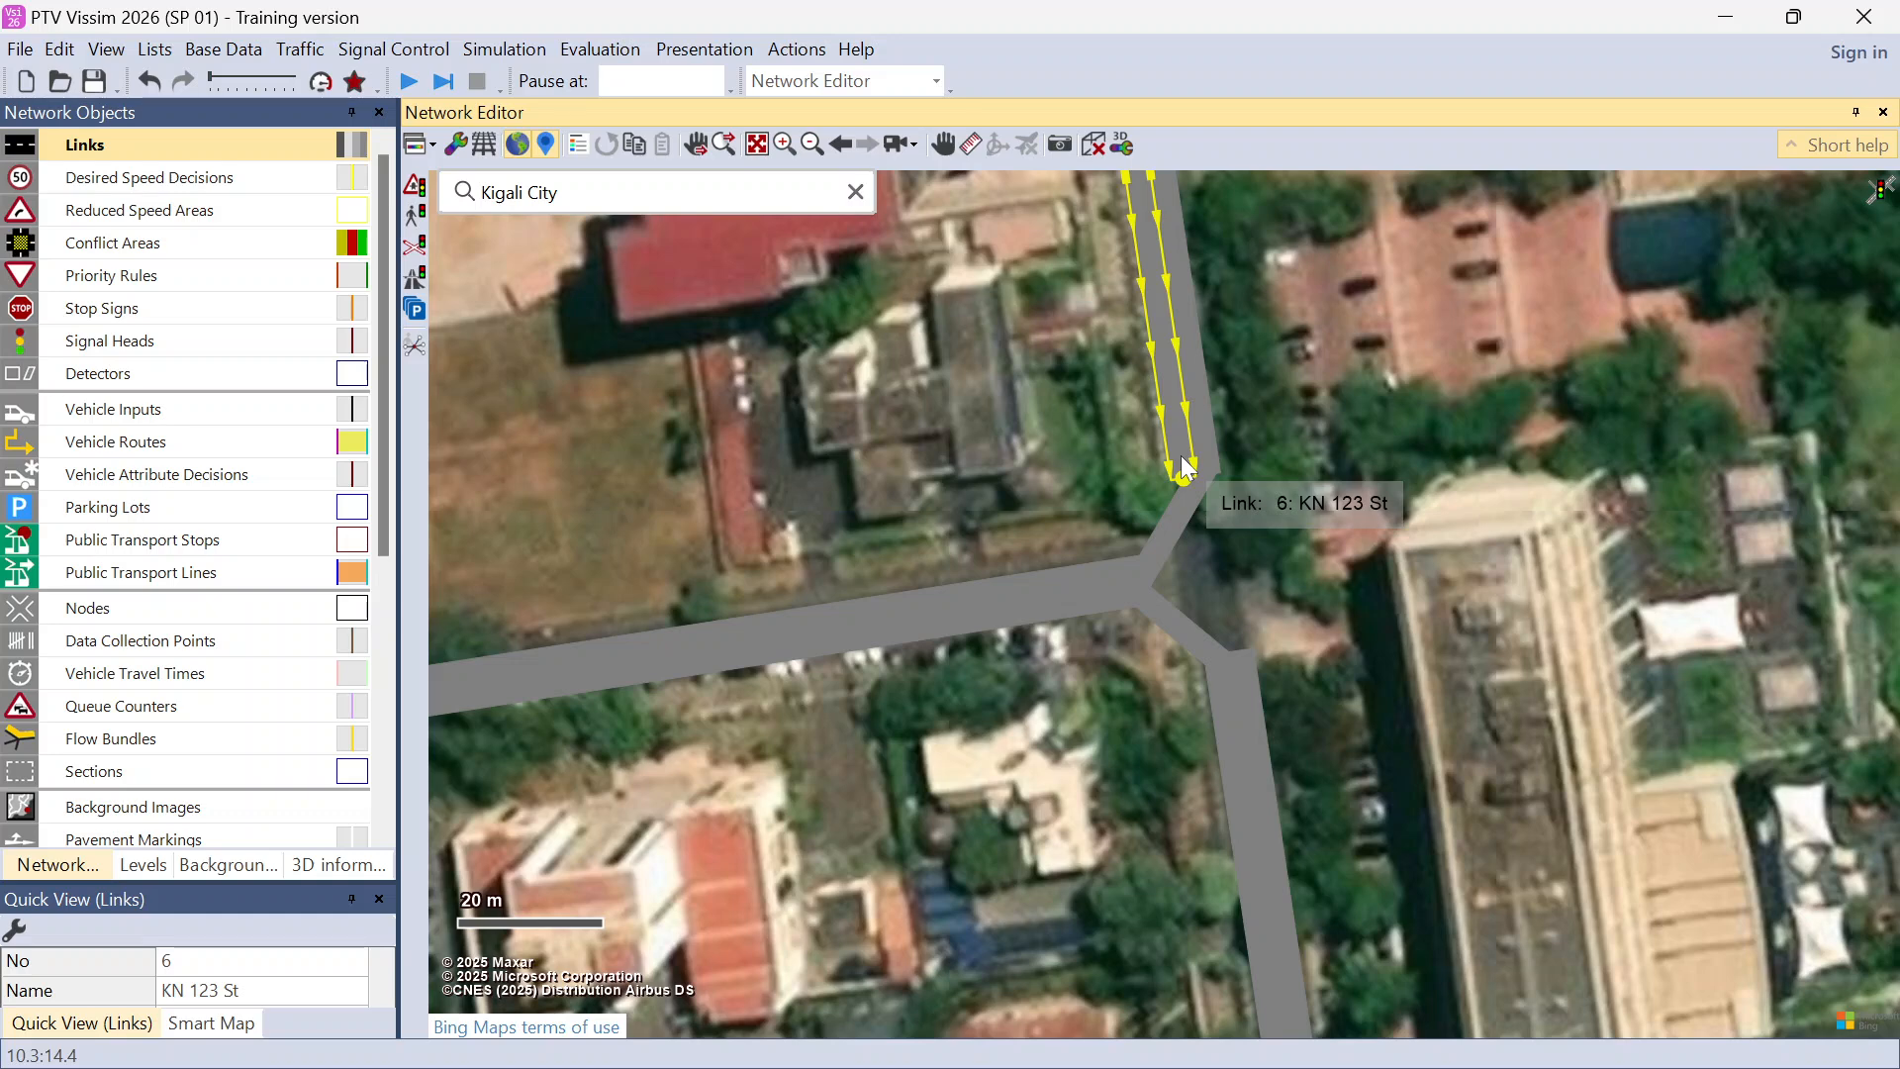
pyautogui.moveTo(1187, 467)
pyautogui.mouseDown()
pyautogui.moveTo(1145, 576)
pyautogui.moveTo(1101, 554)
pyautogui.moveTo(1135, 579)
pyautogui.mouseUp()
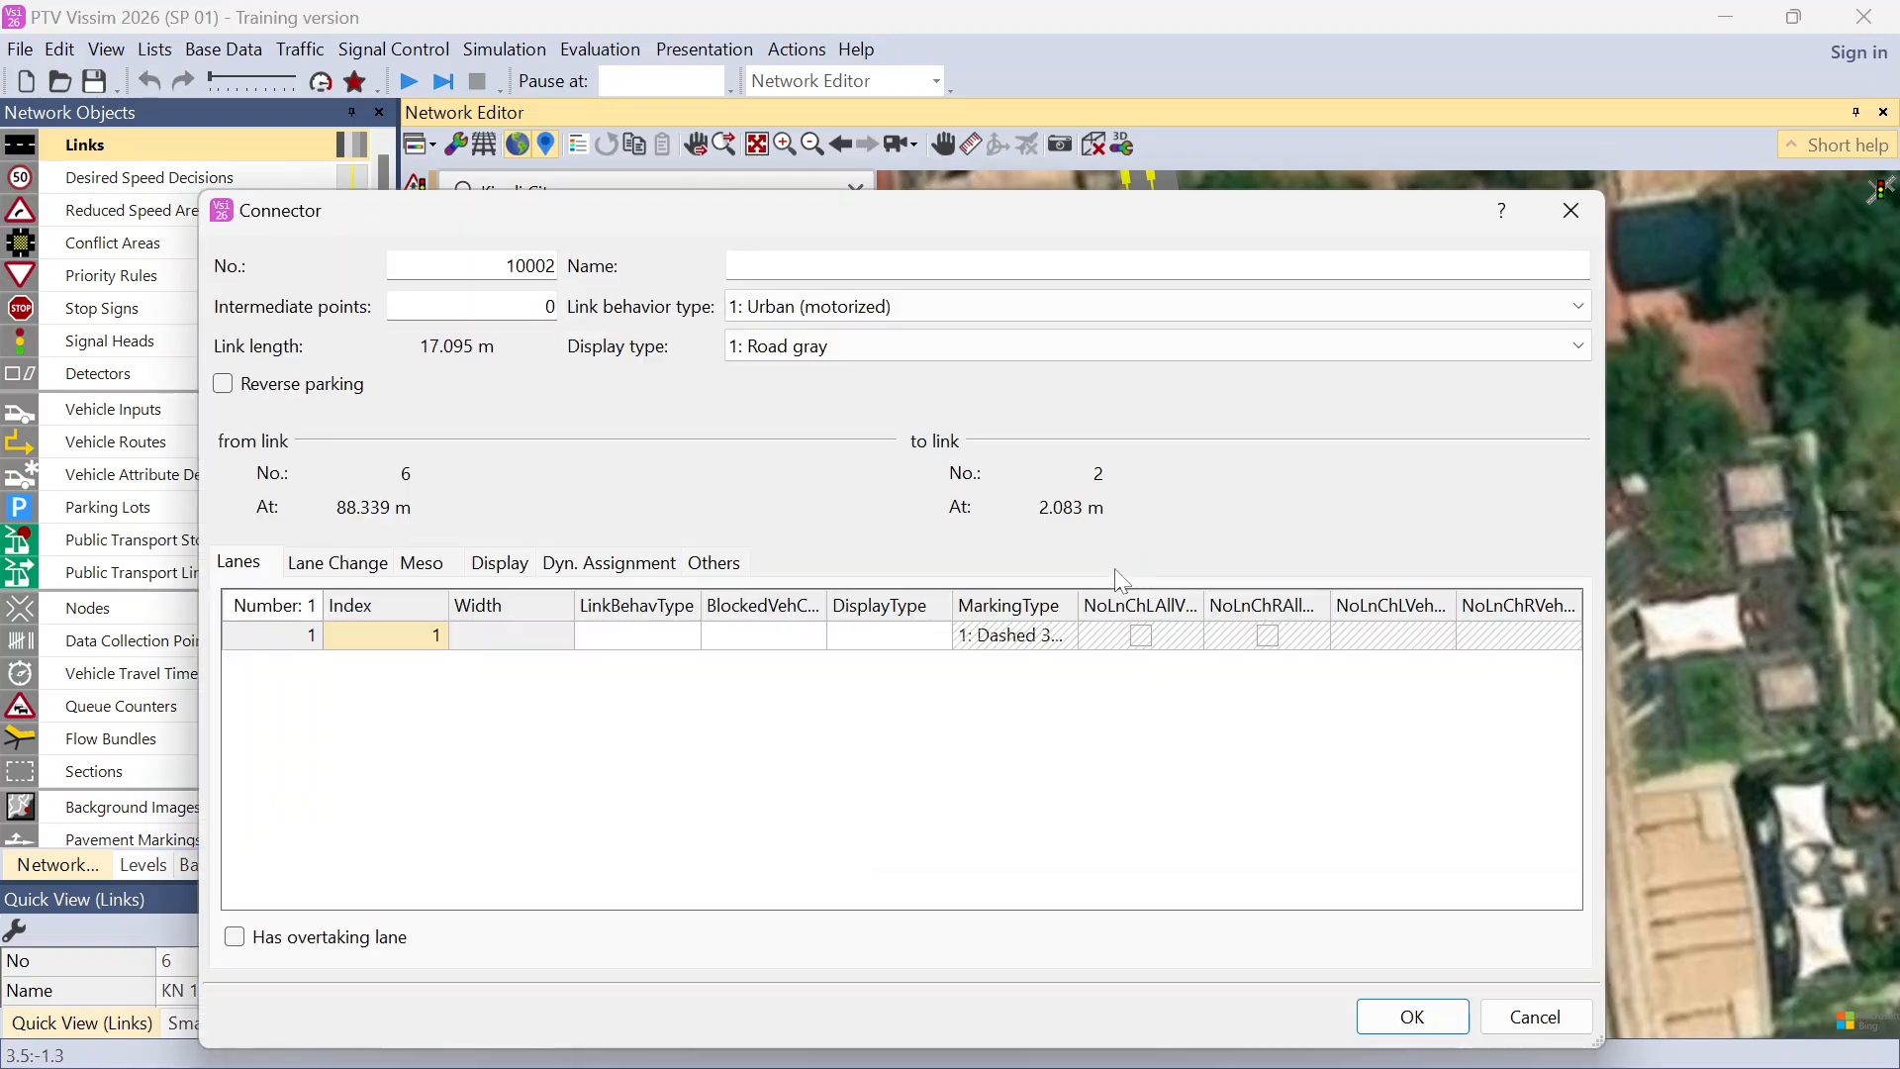
pyautogui.click(1423, 1010)
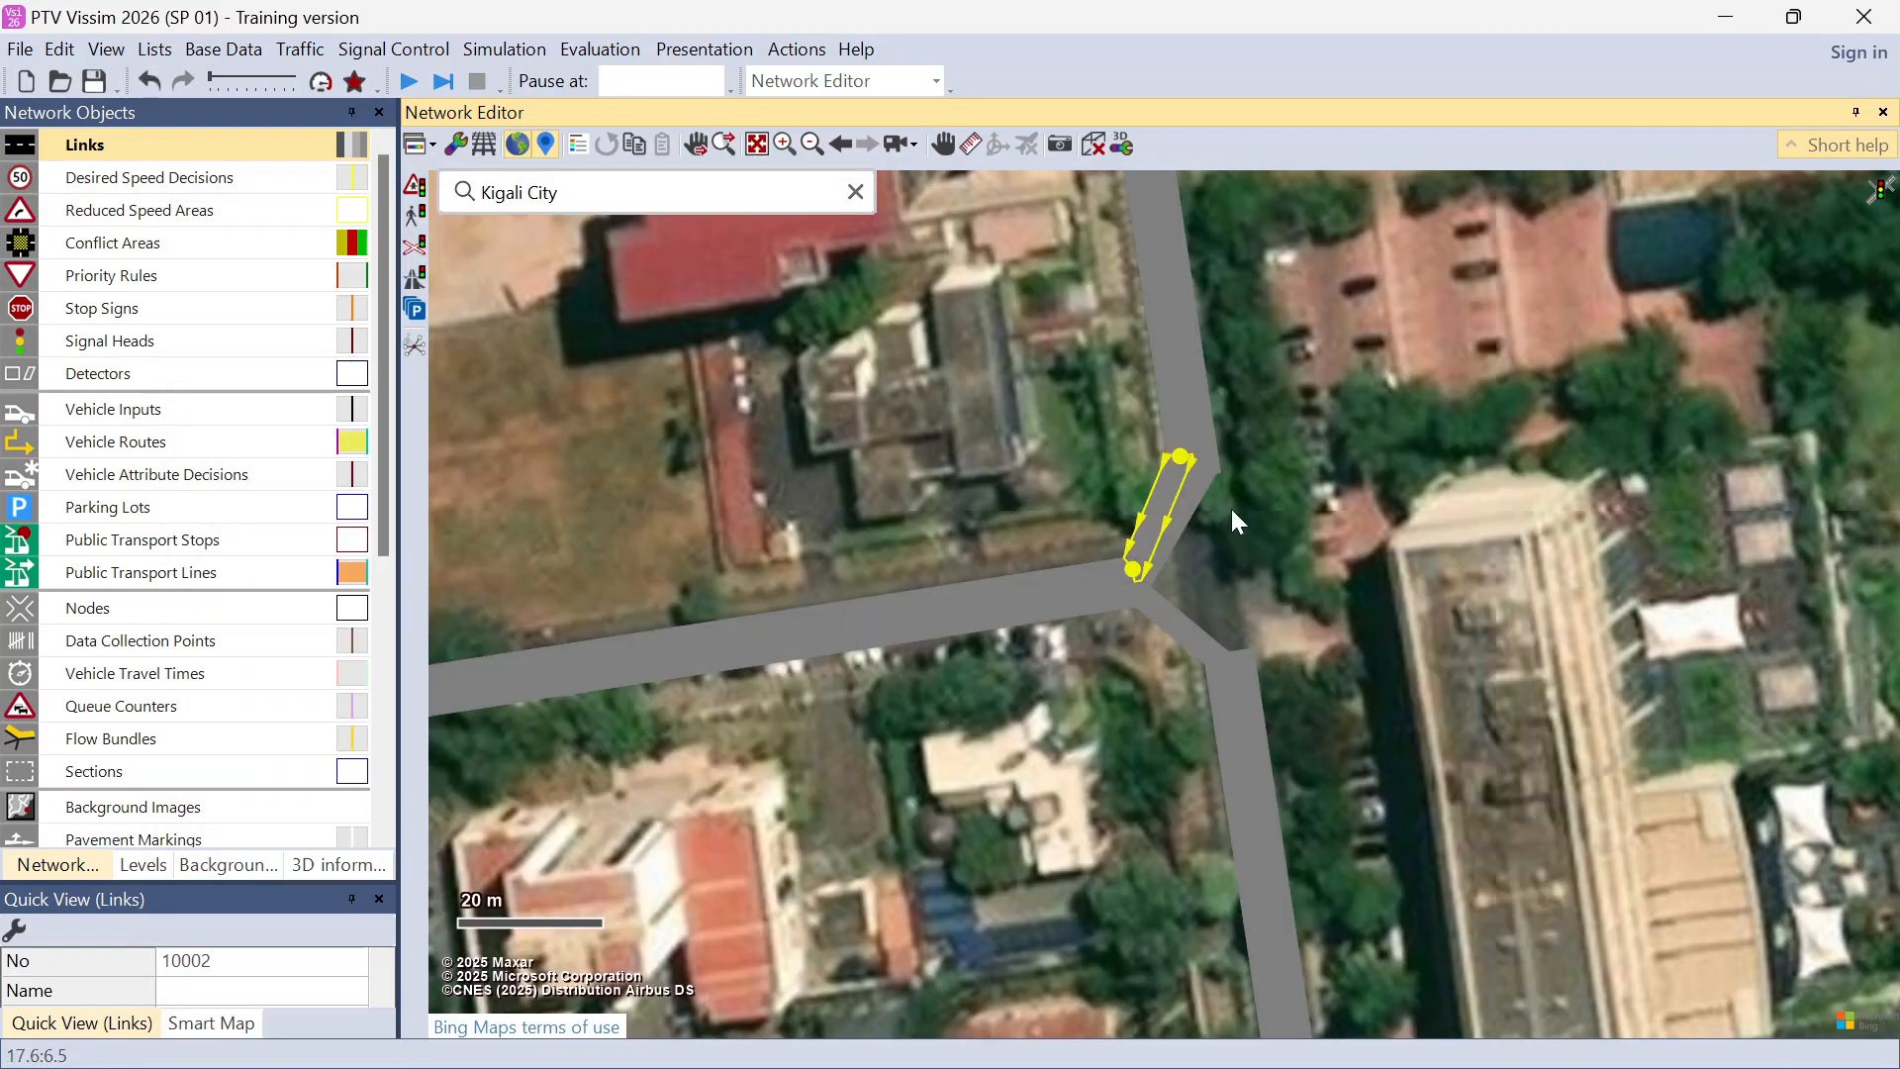
# Step: Add a one-lane through connector from the southbound link of the north arm to the southbound link of the south arm
pyautogui.click(1183, 443)
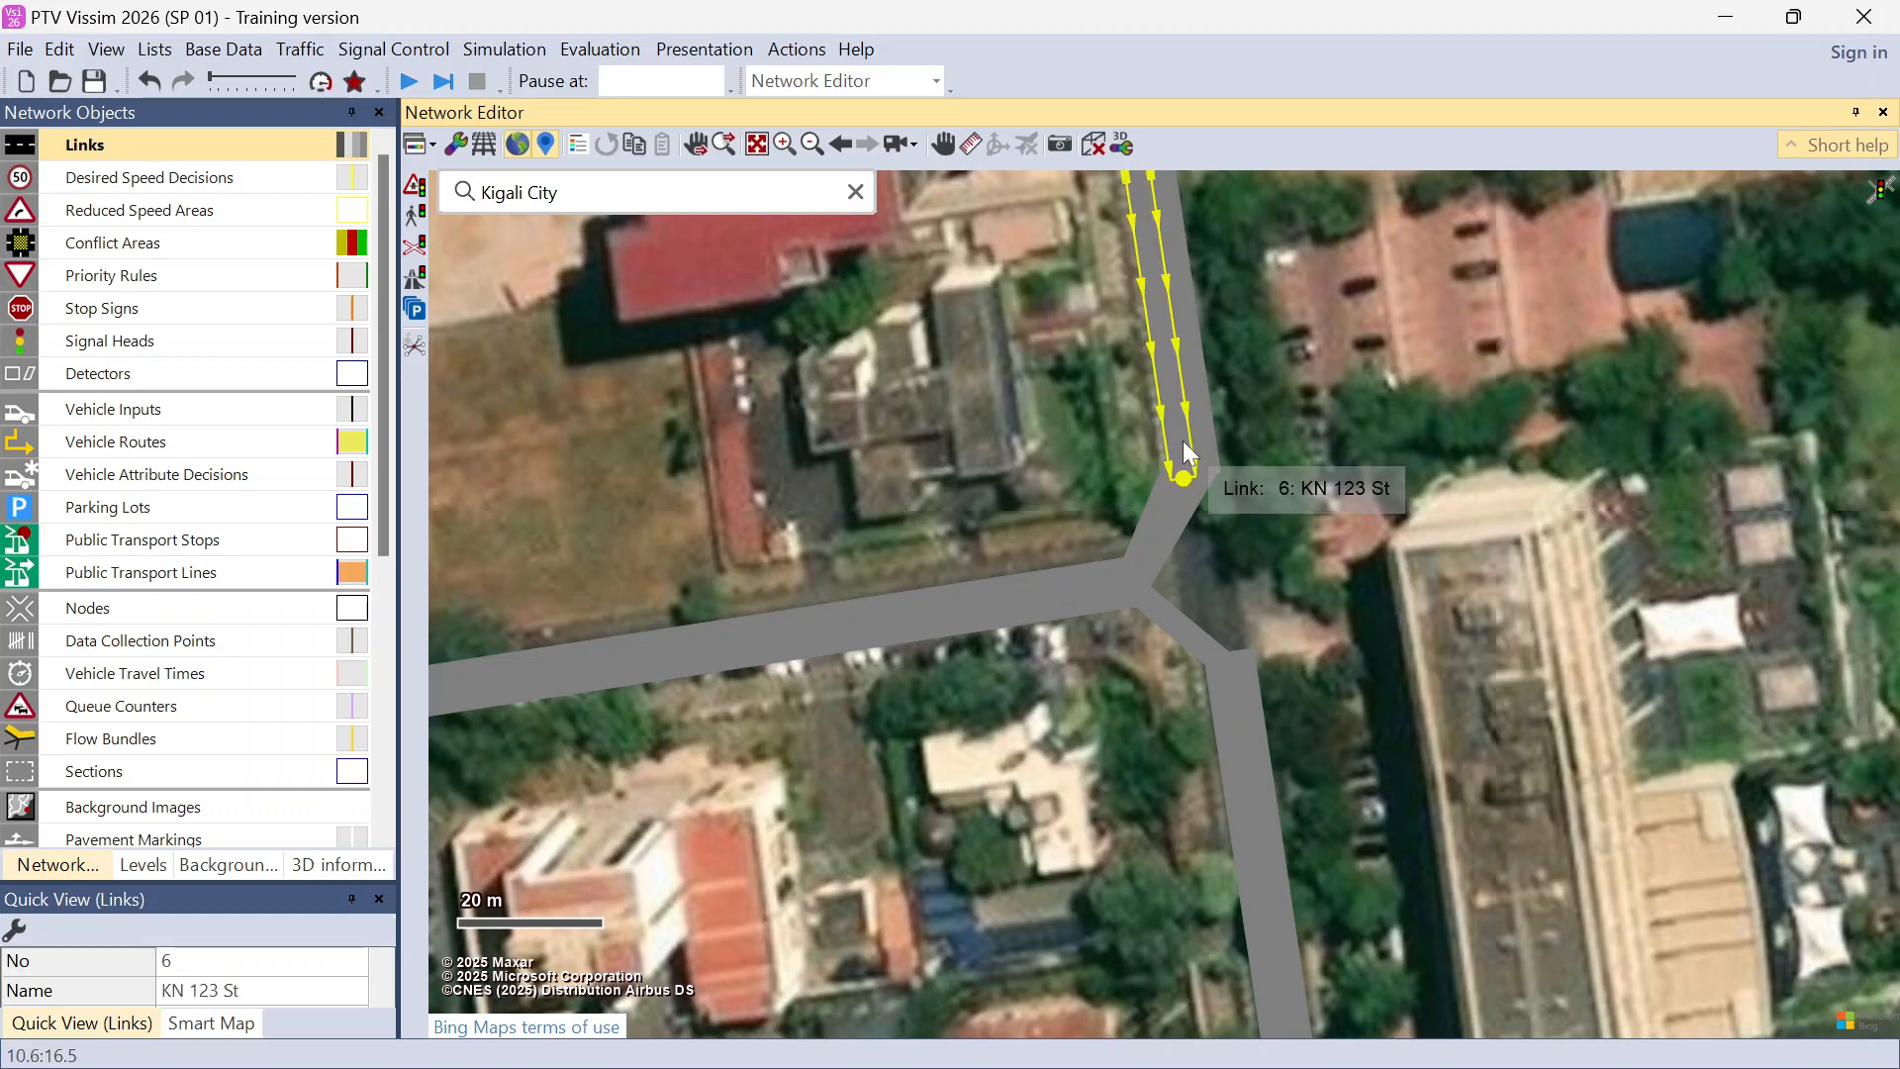
pyautogui.moveTo(1184, 444); pyautogui.dragTo(1221, 667)
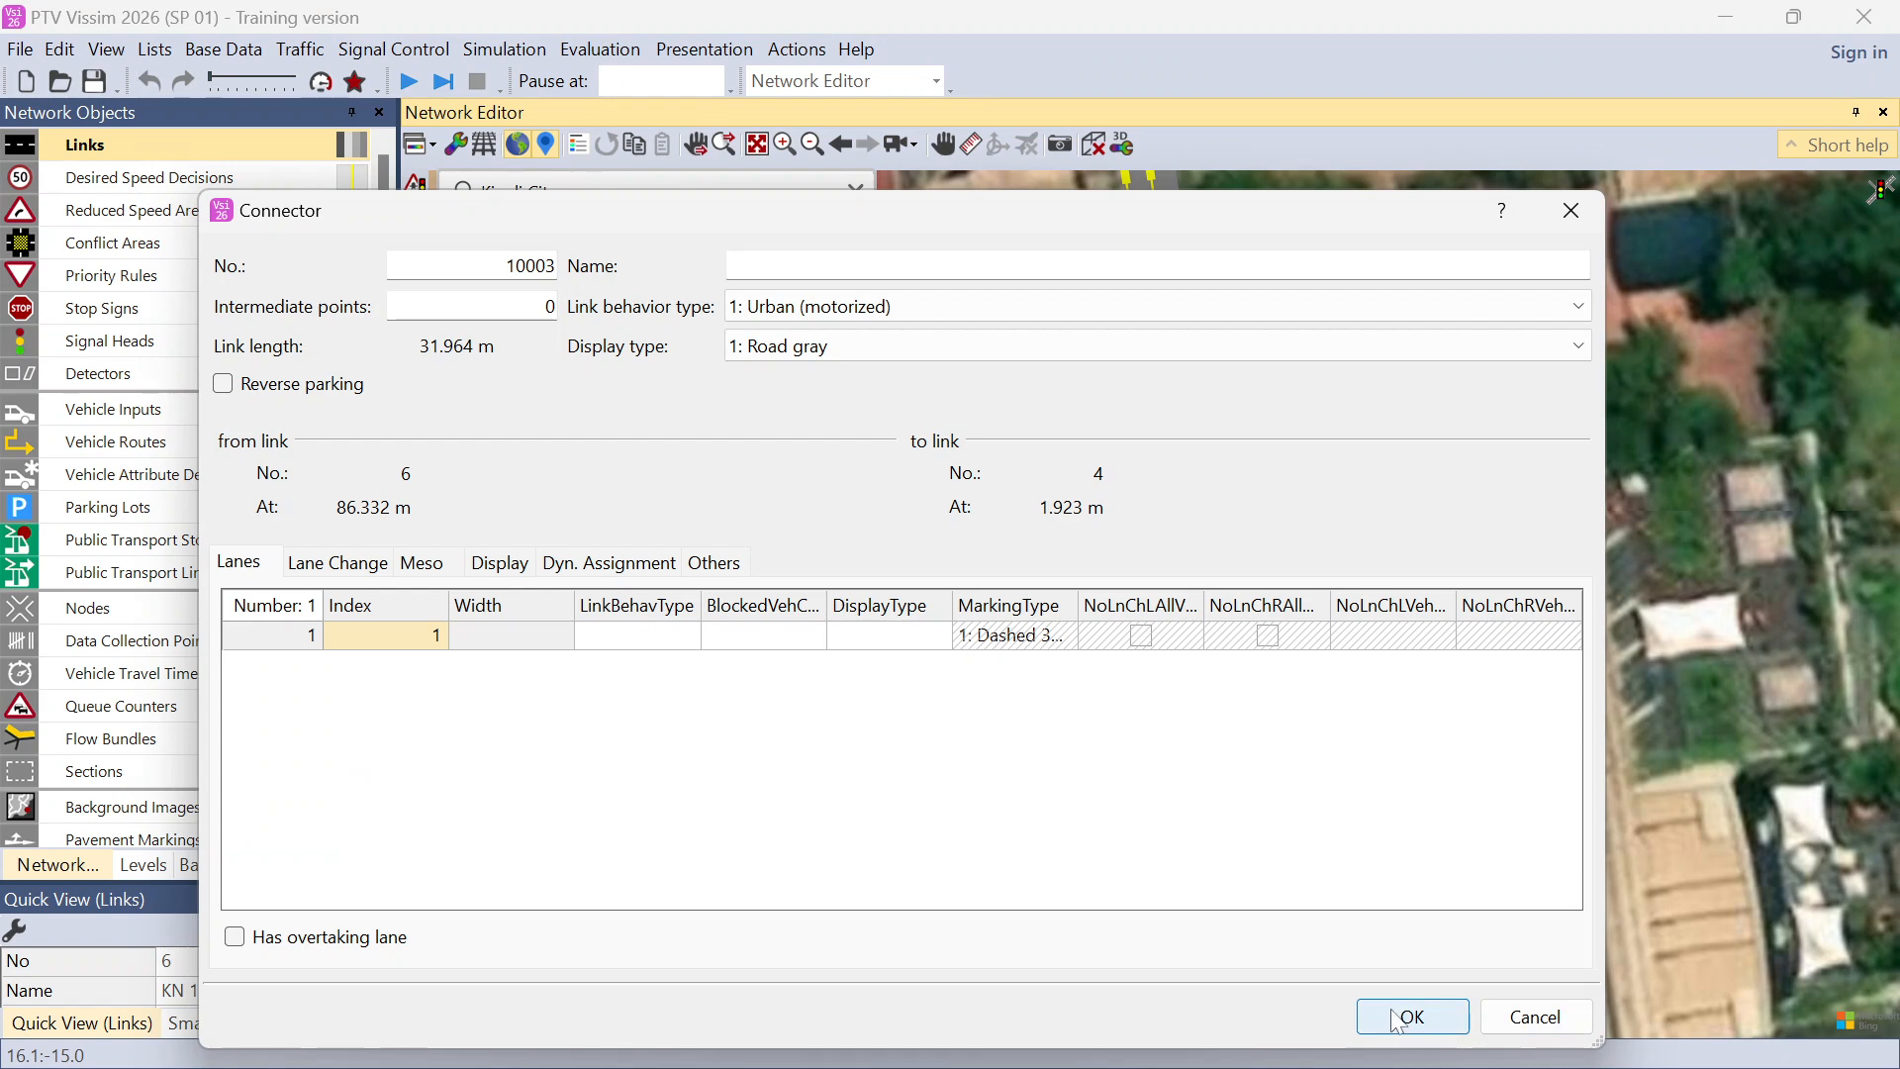
pyautogui.click(1395, 1019)
# Step: Add a through connector from the northbound link of the south arm to the northbound link of the north arm
pyautogui.click(1255, 657)
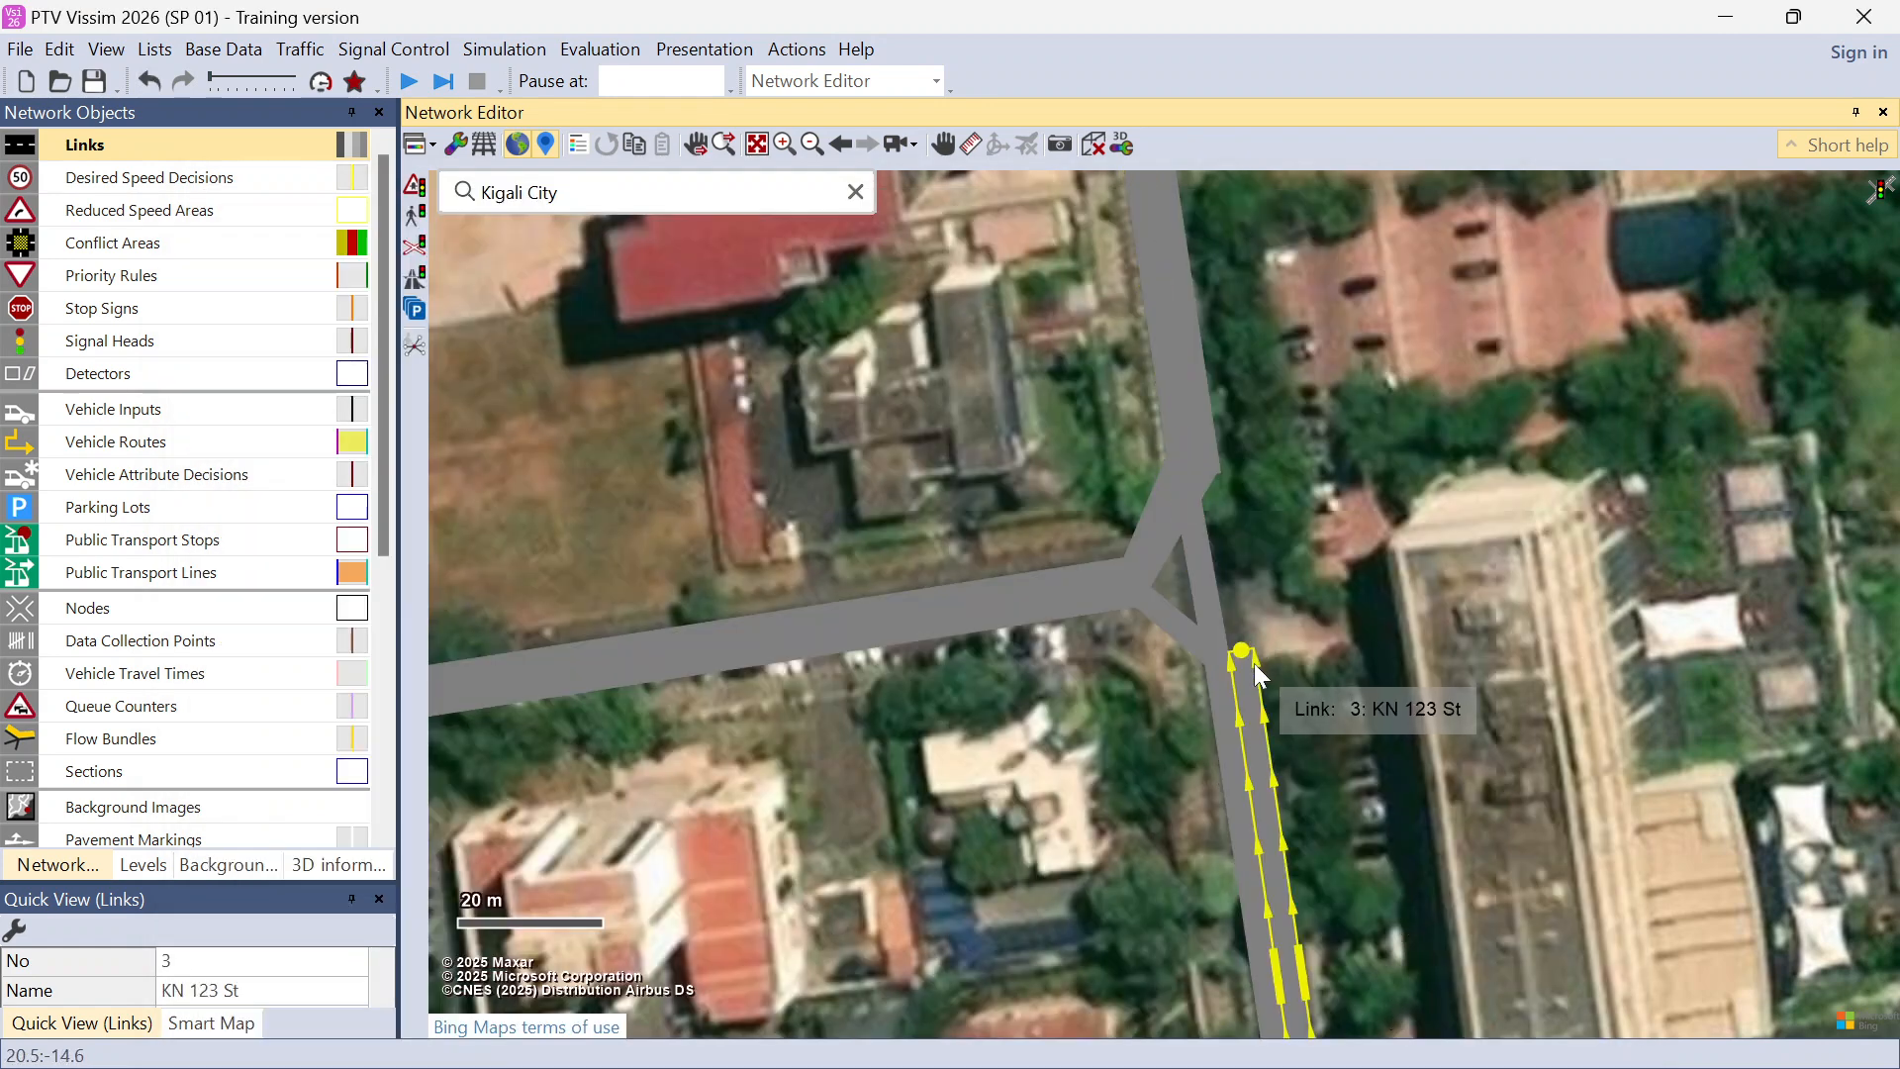
pyautogui.moveTo(1255, 665); pyautogui.dragTo(1207, 459)
pyautogui.click(1399, 1014)
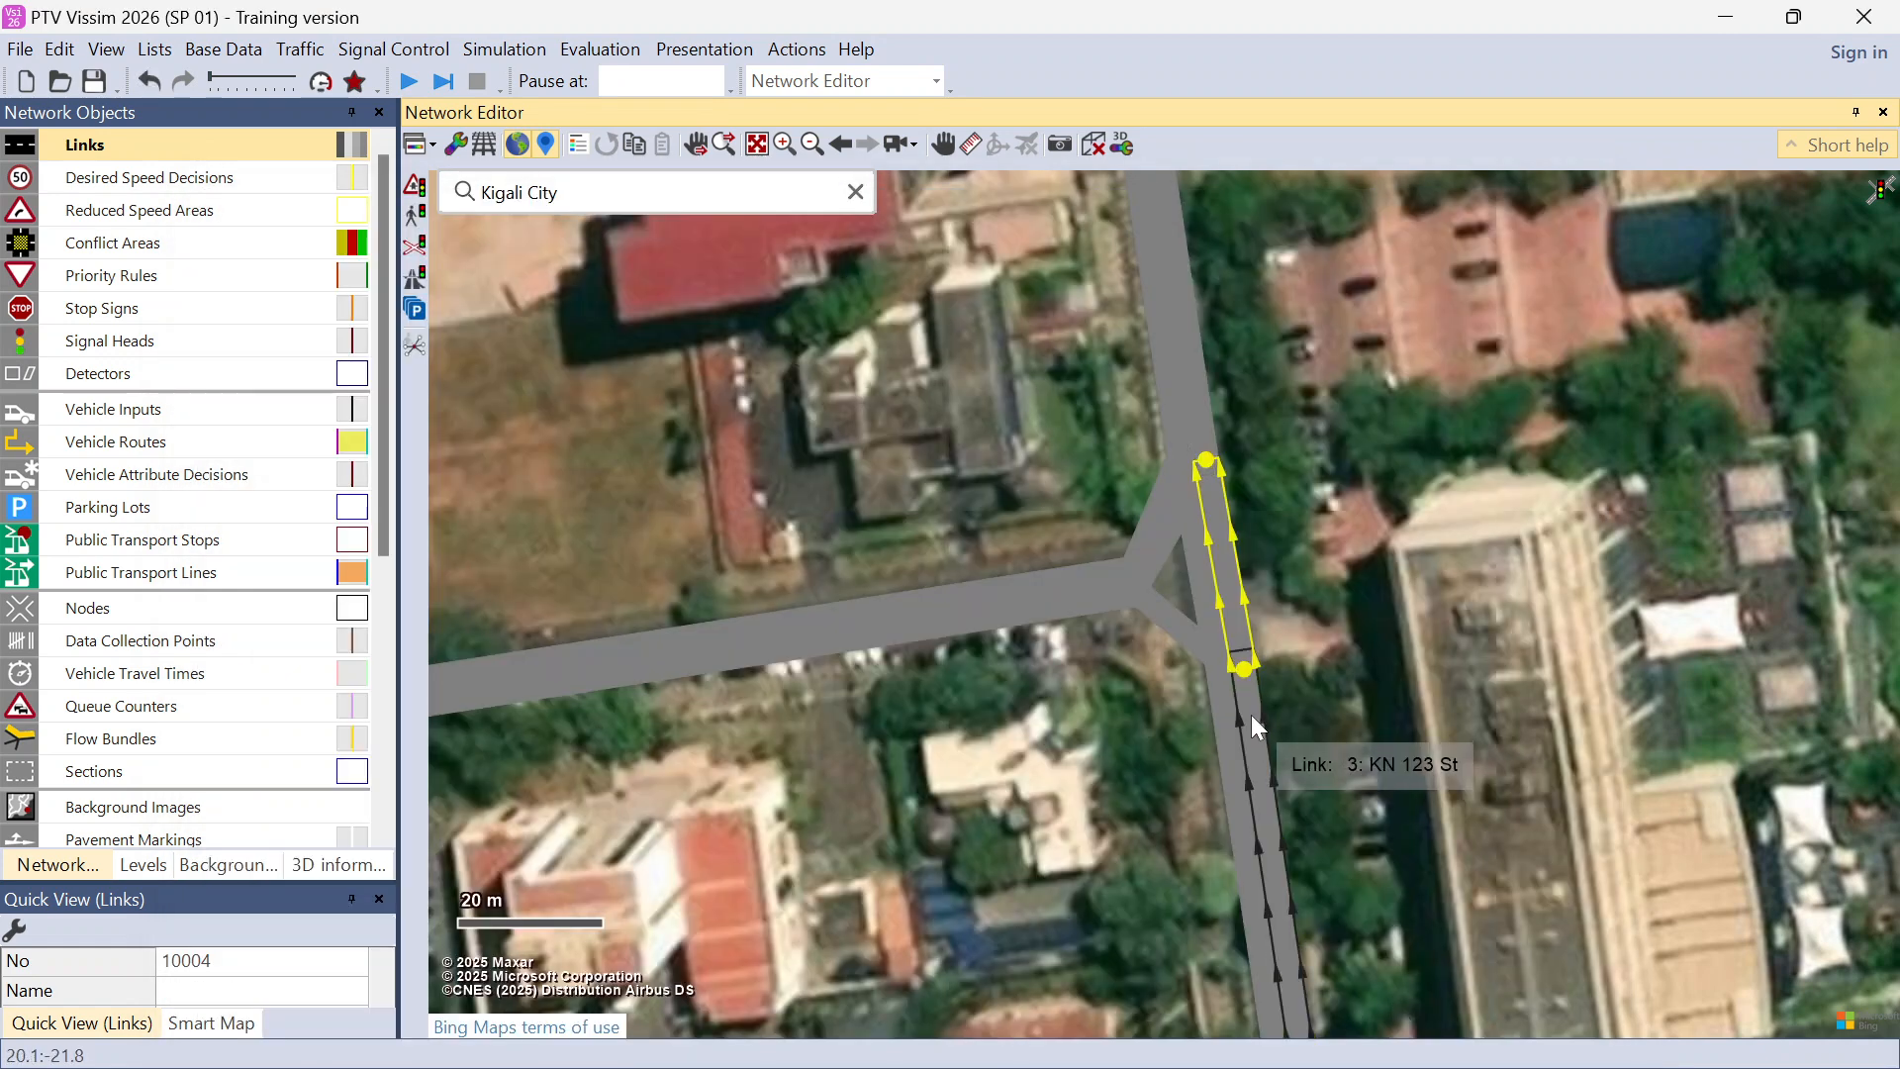
# Step: Add a one-lane connector from the northbound link of the south arm to the side street's westbound link
pyautogui.click(1254, 703)
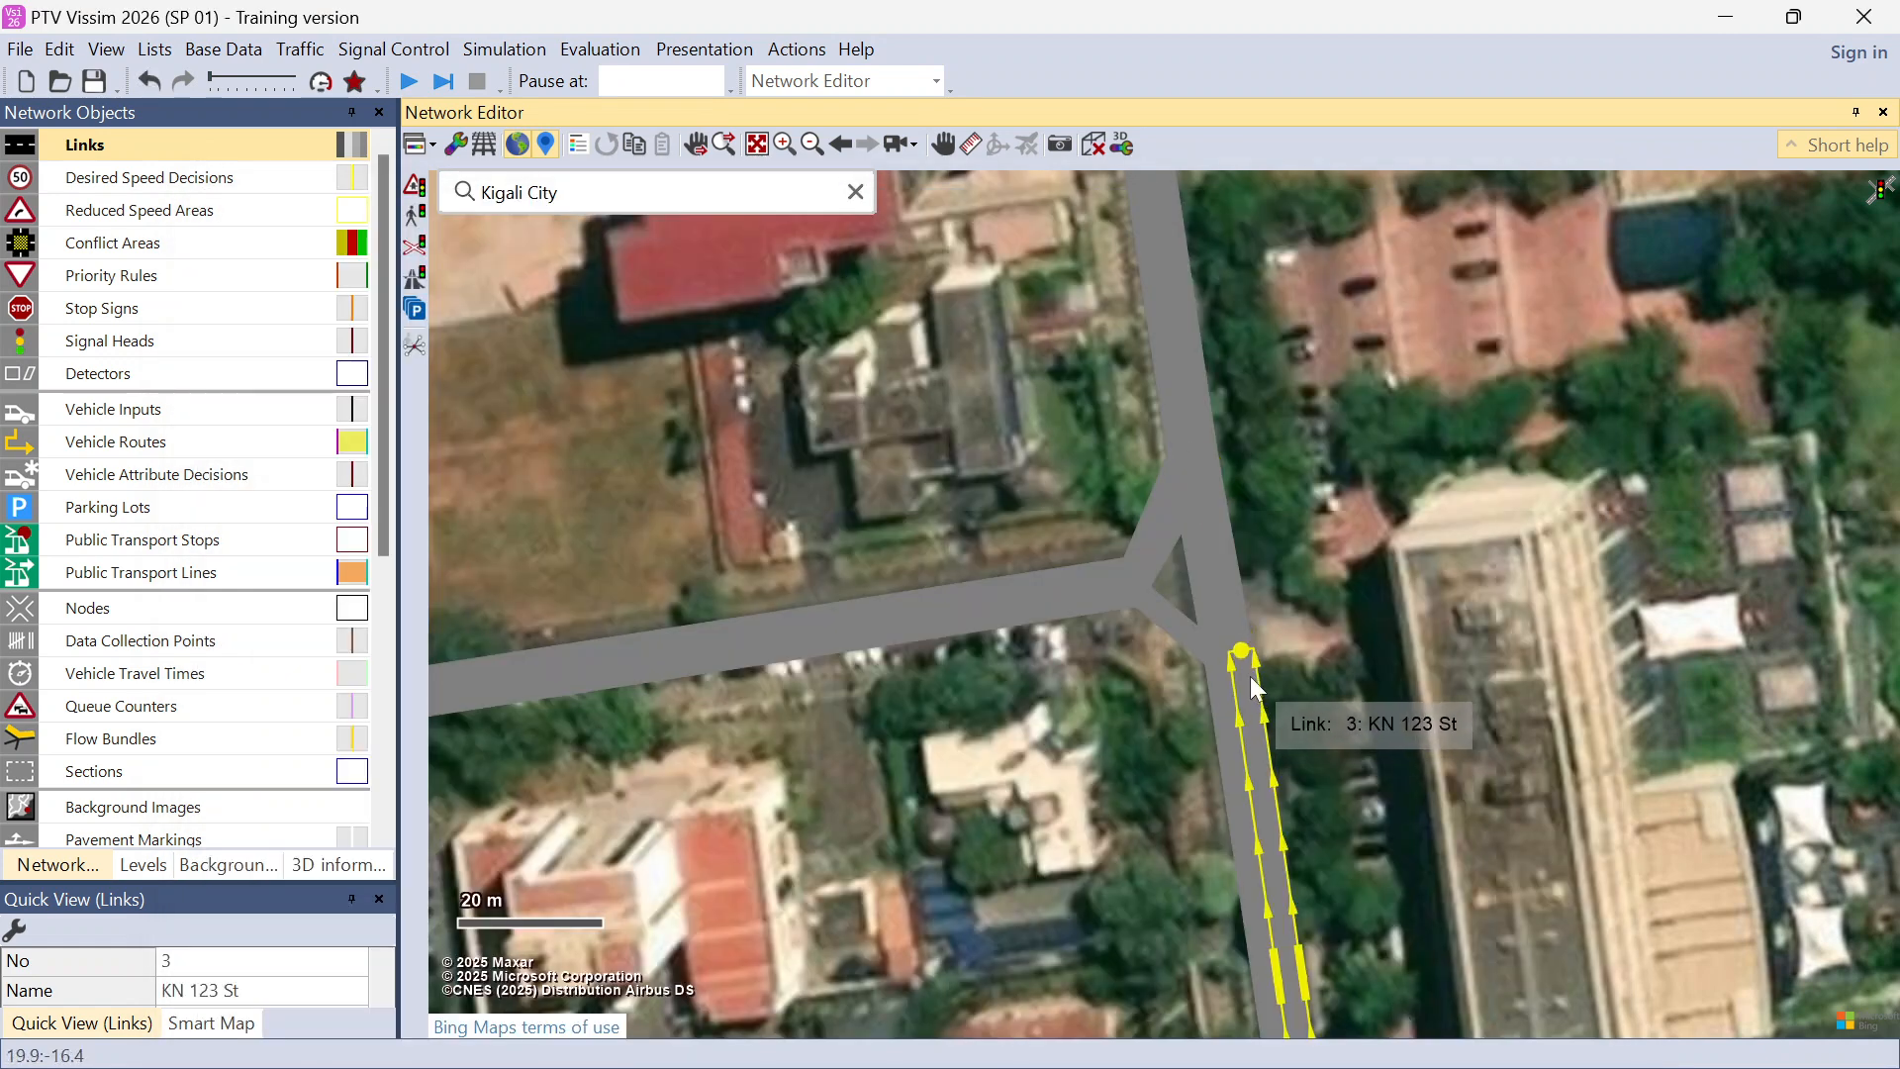
pyautogui.moveTo(1251, 677); pyautogui.dragTo(1136, 580)
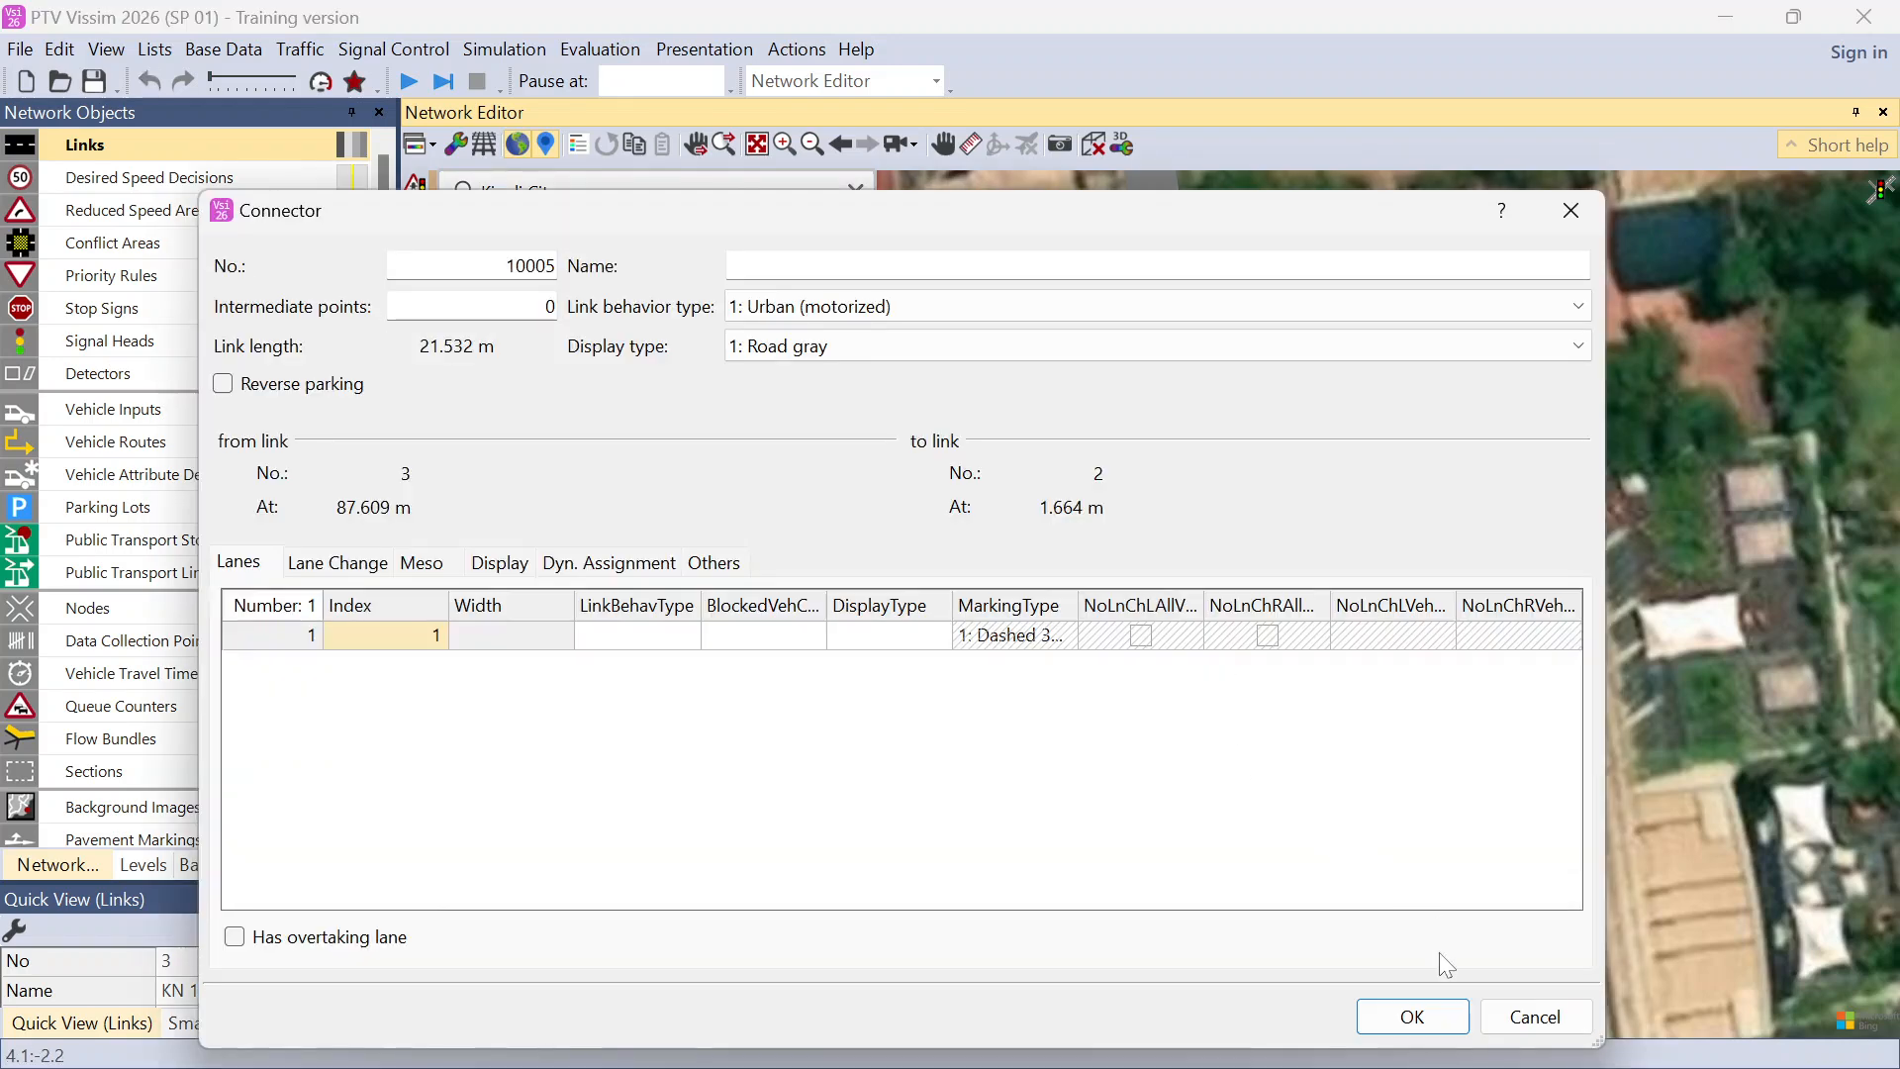
pyautogui.click(1412, 1018)
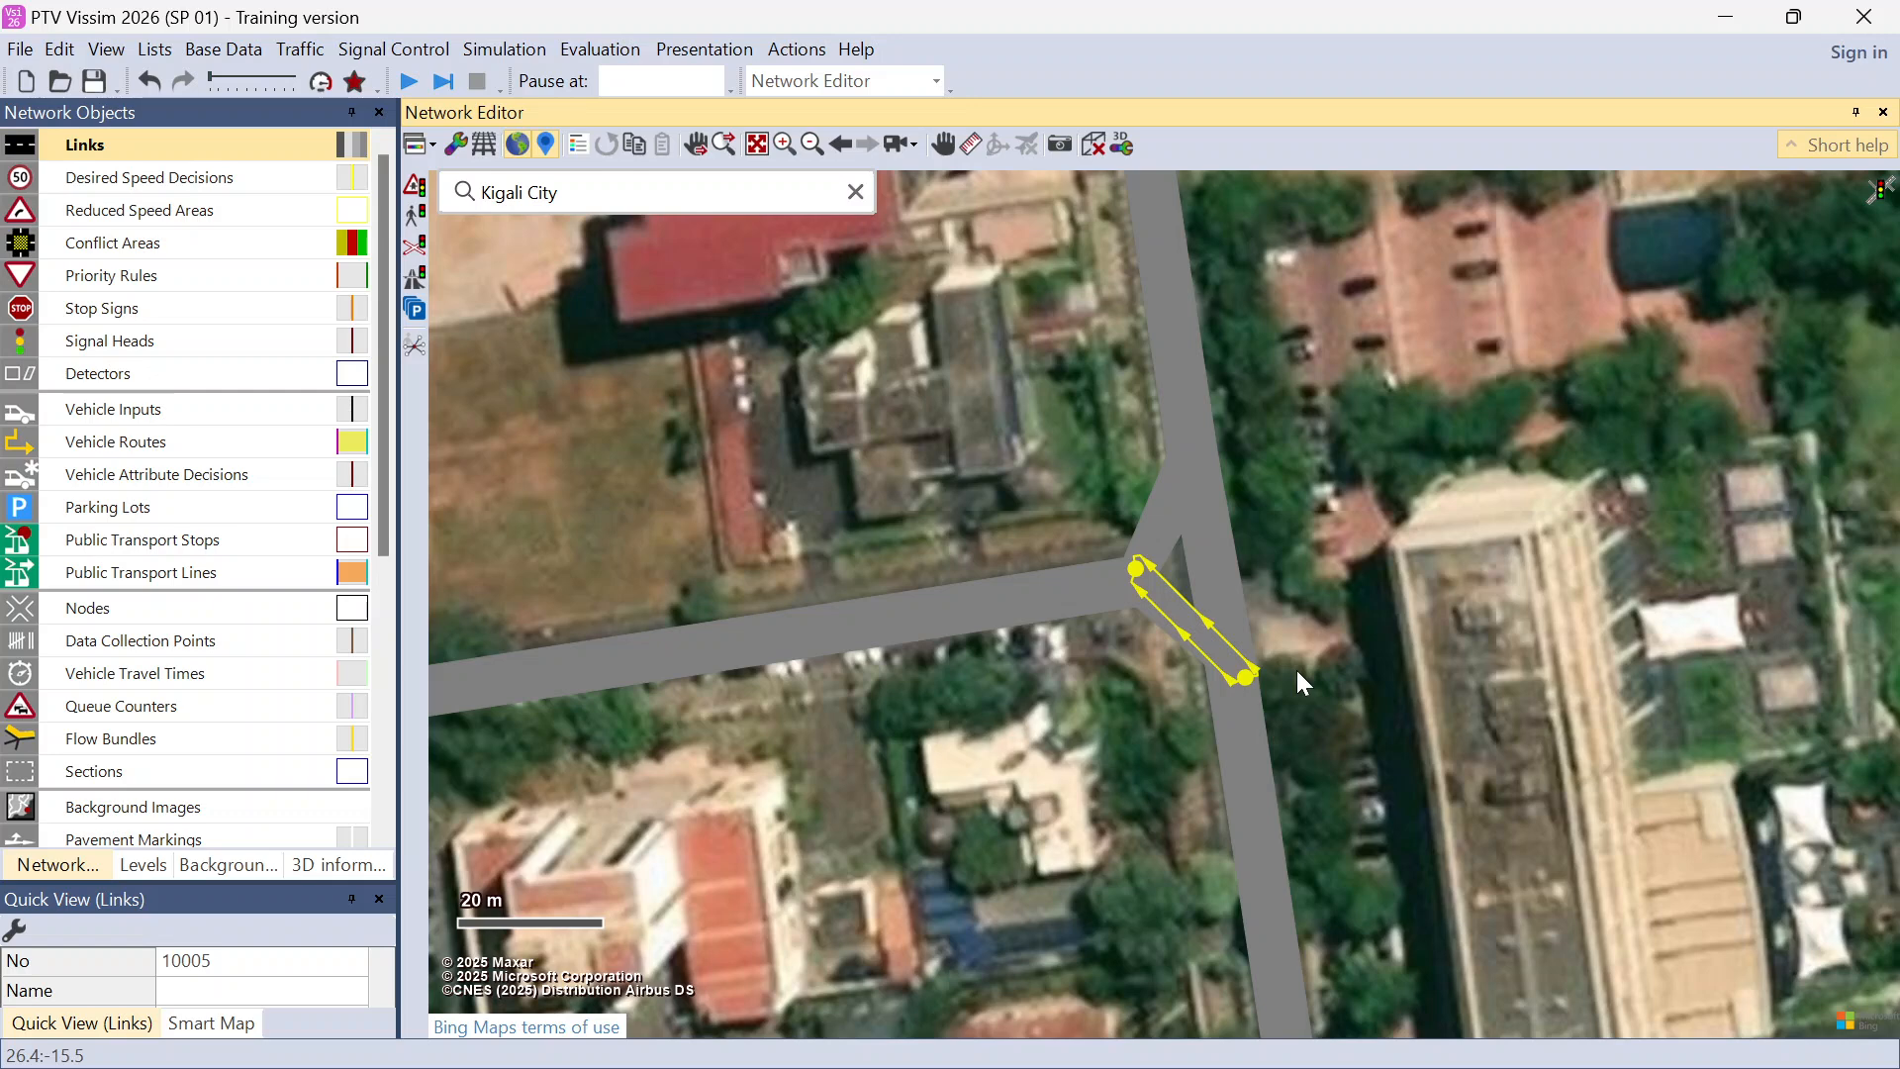
pyautogui.click(1168, 500)
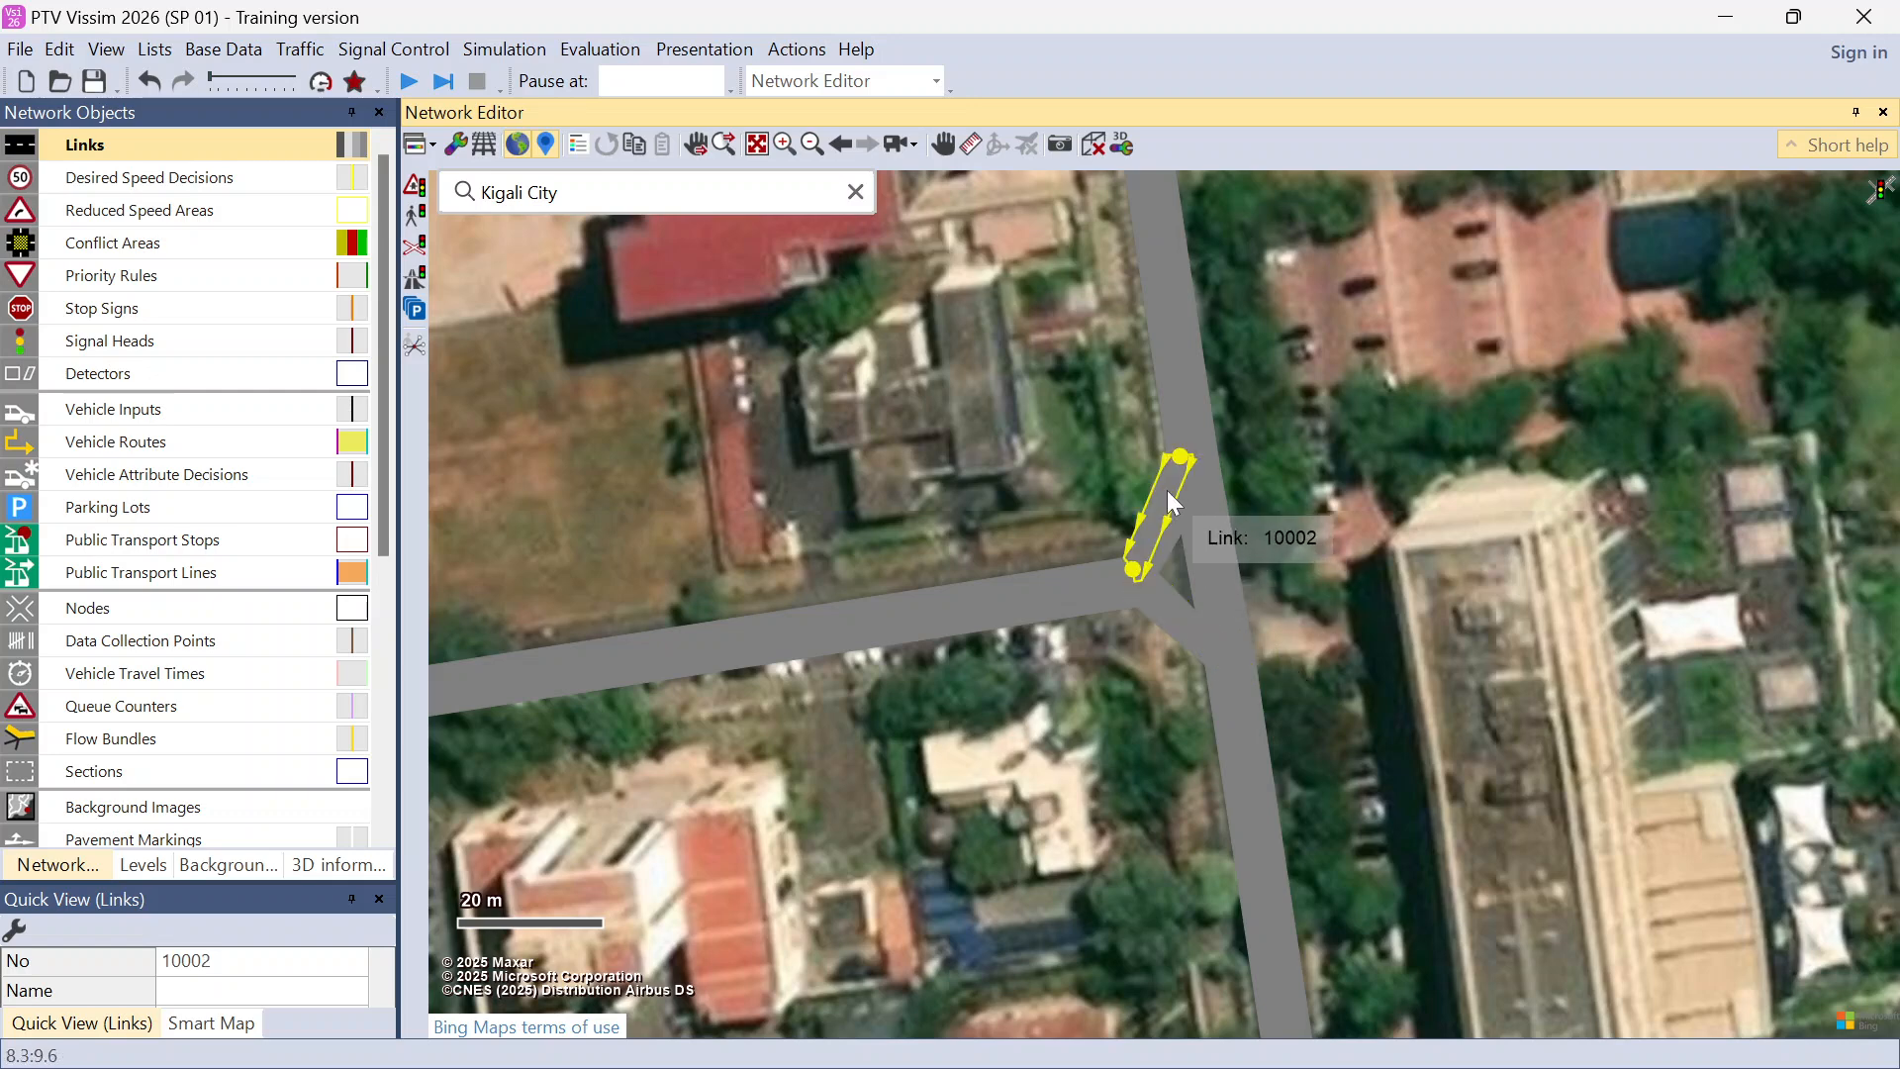
pyautogui.doubleClick(1168, 499)
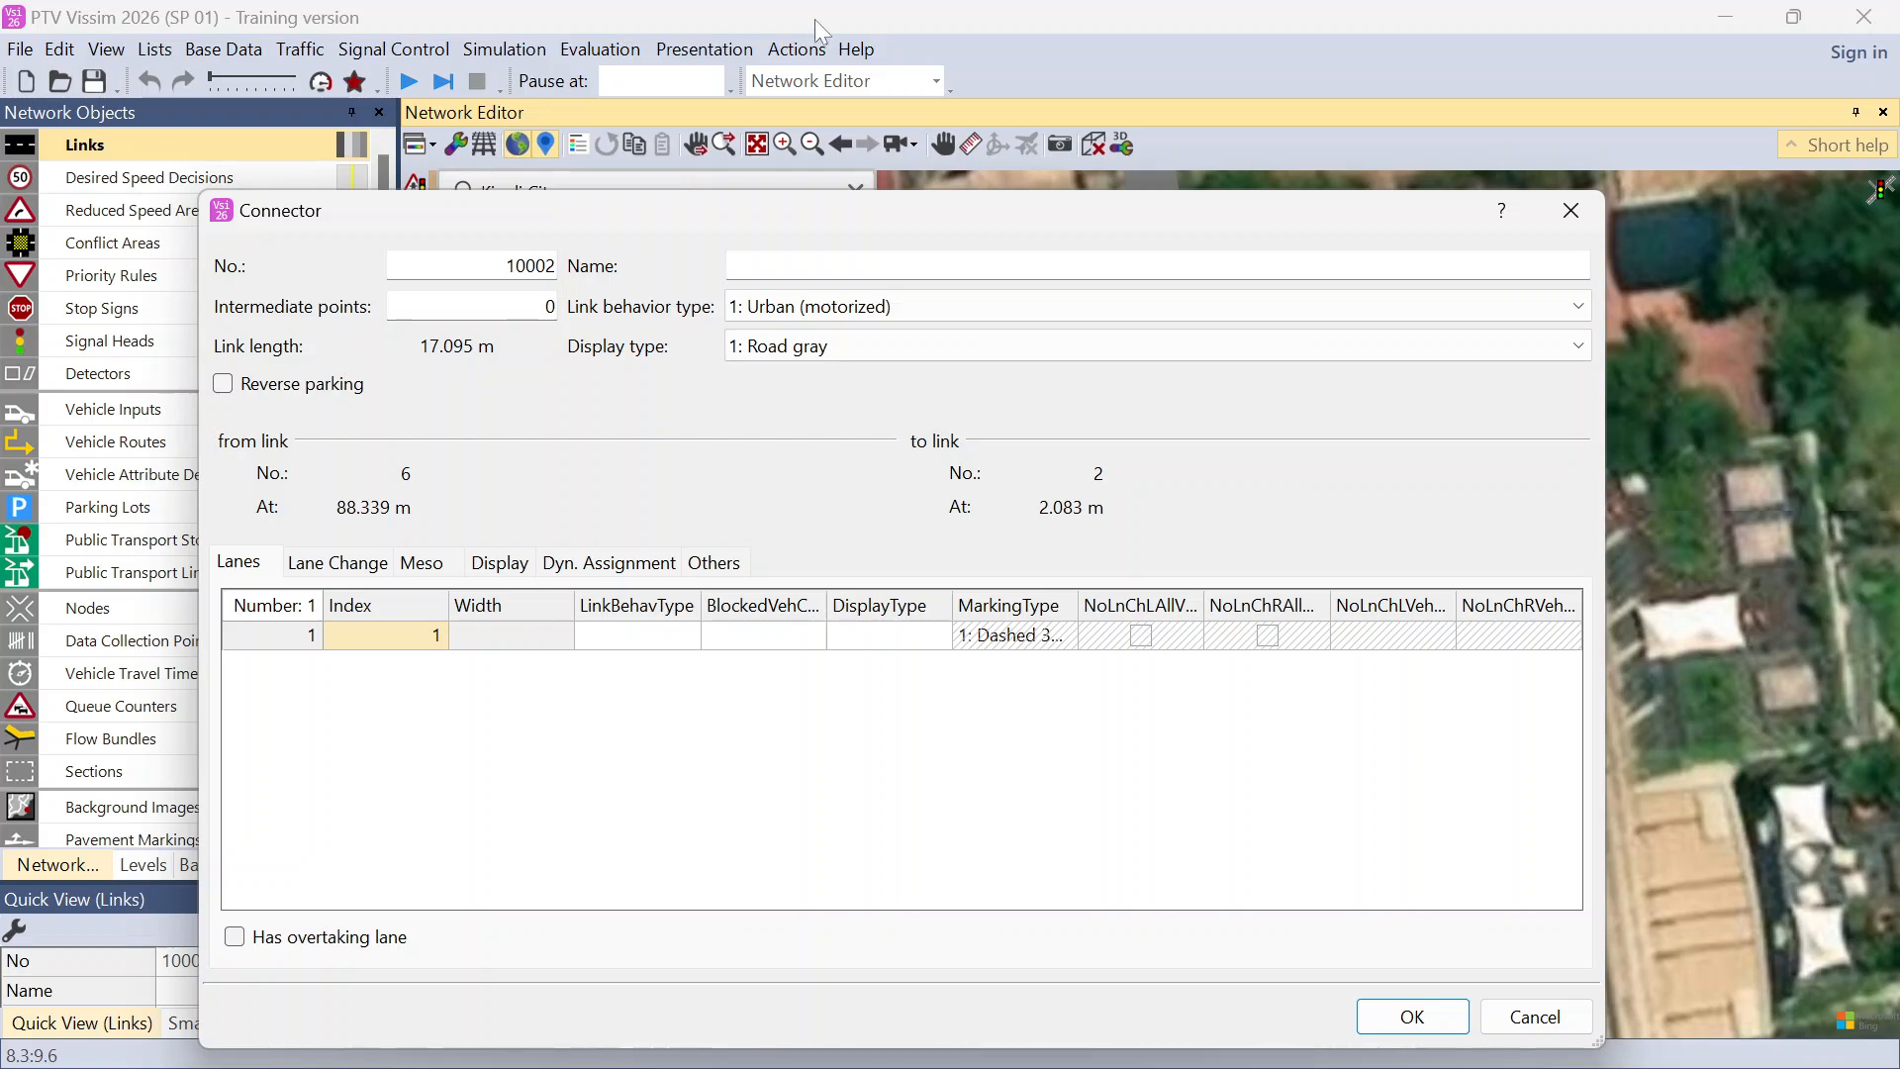
pyautogui.click(1582, 217)
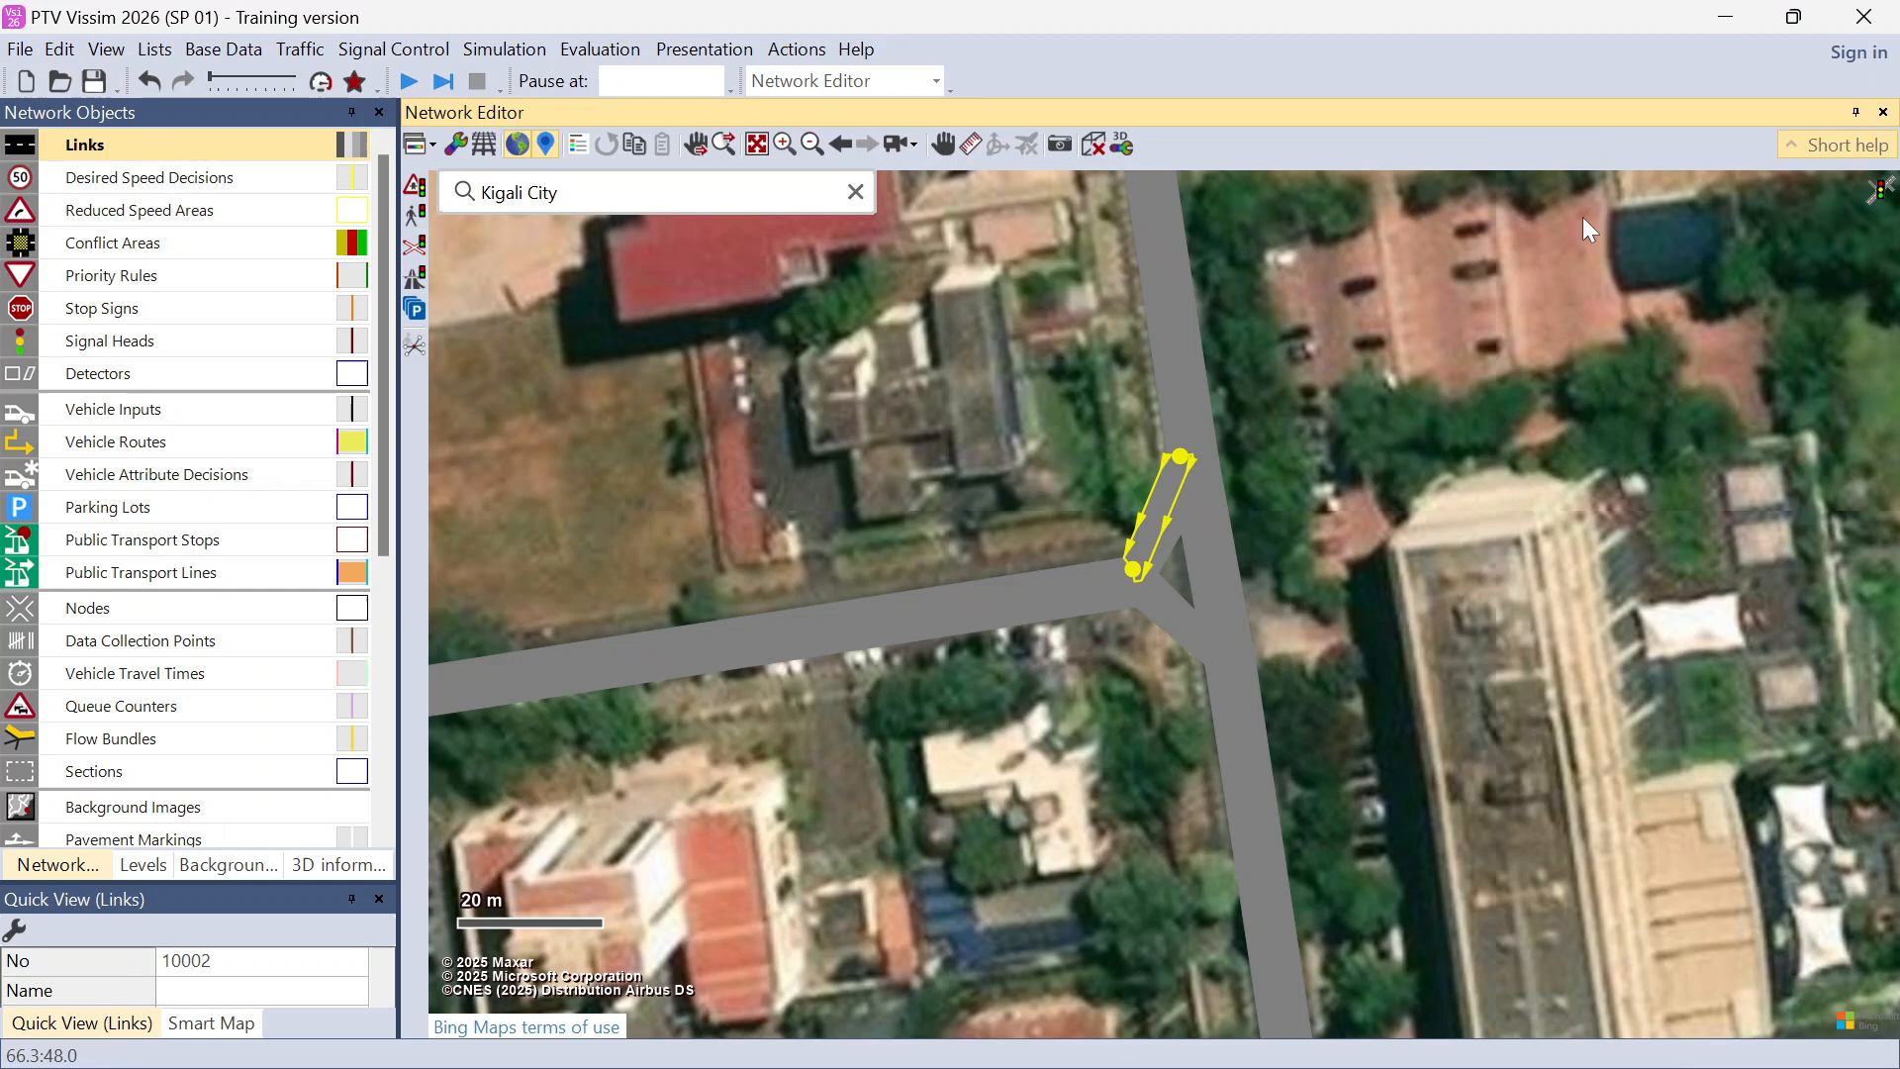
# Step: Set 5 intermediate points for the connector turning from the north arm into the side street
pyautogui.doubleClick(1152, 515)
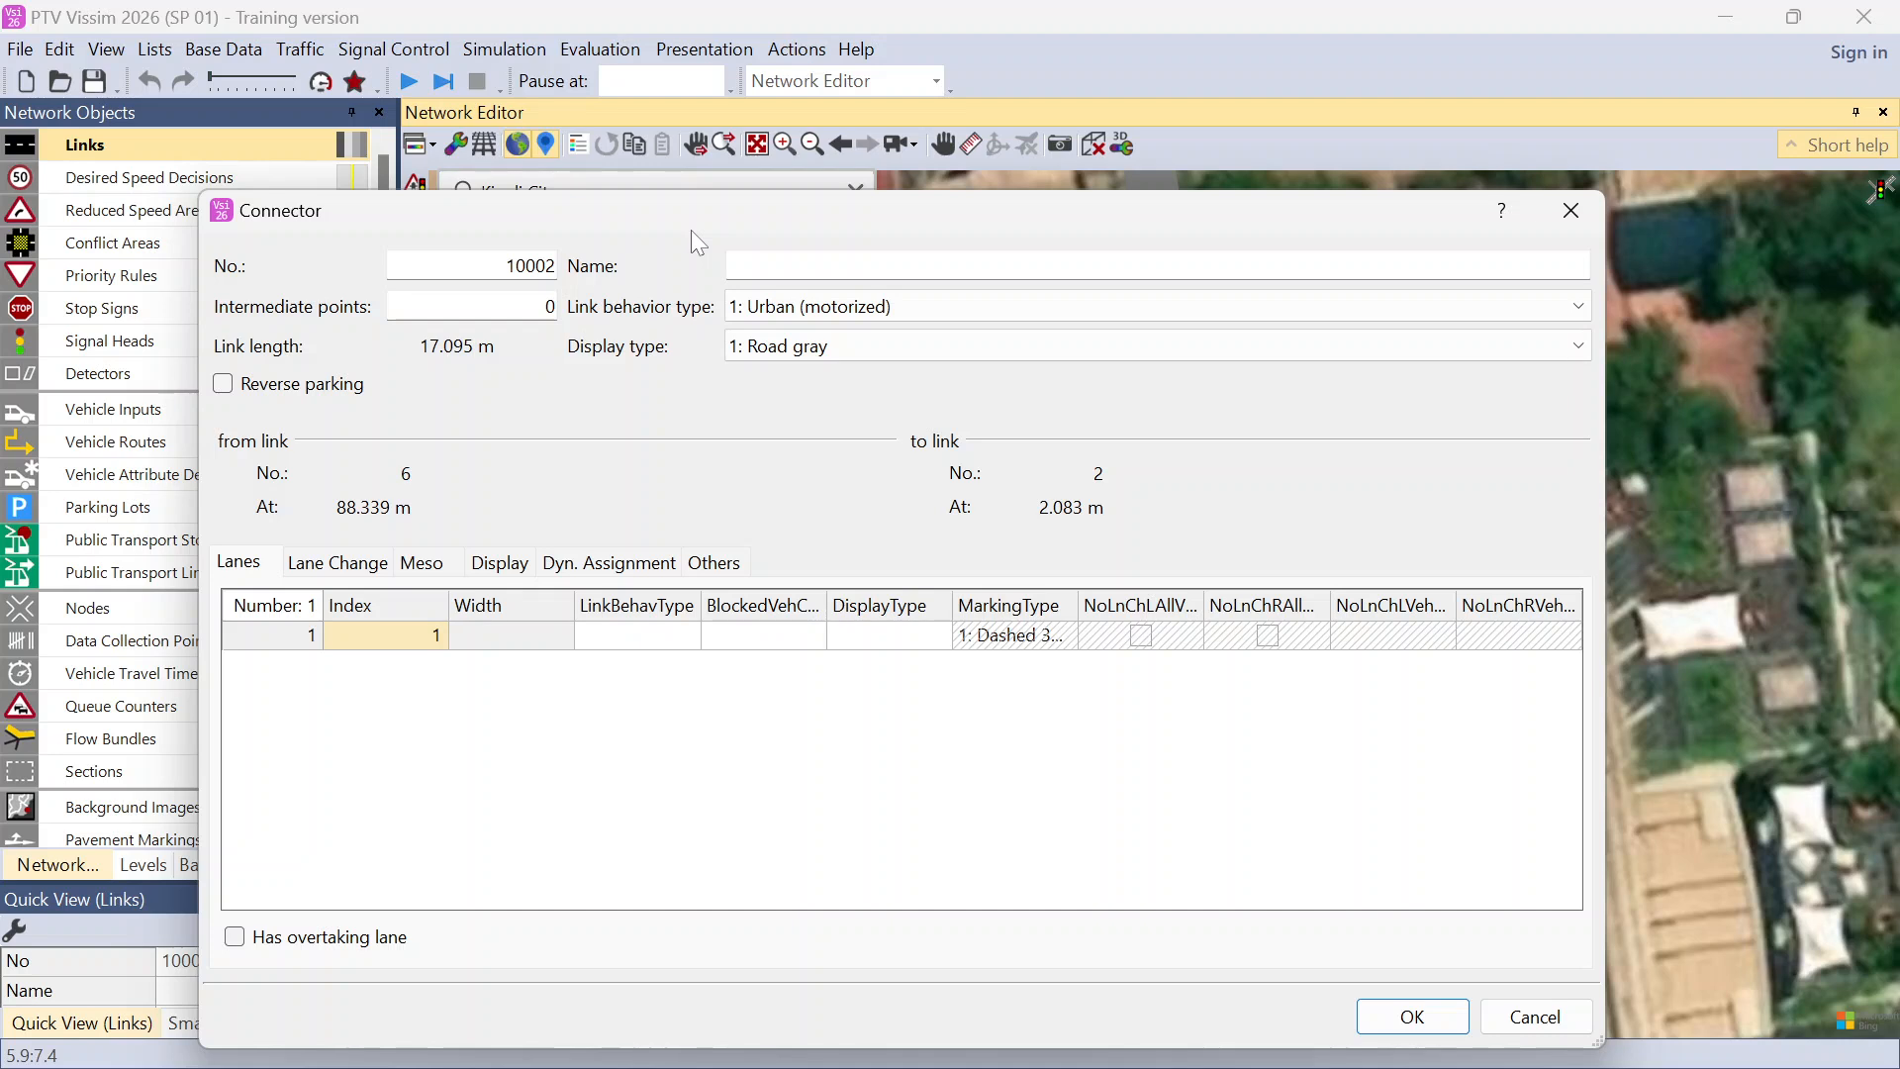
pyautogui.press('Tab')
pyautogui.write('5')
pyautogui.click(1409, 1020)
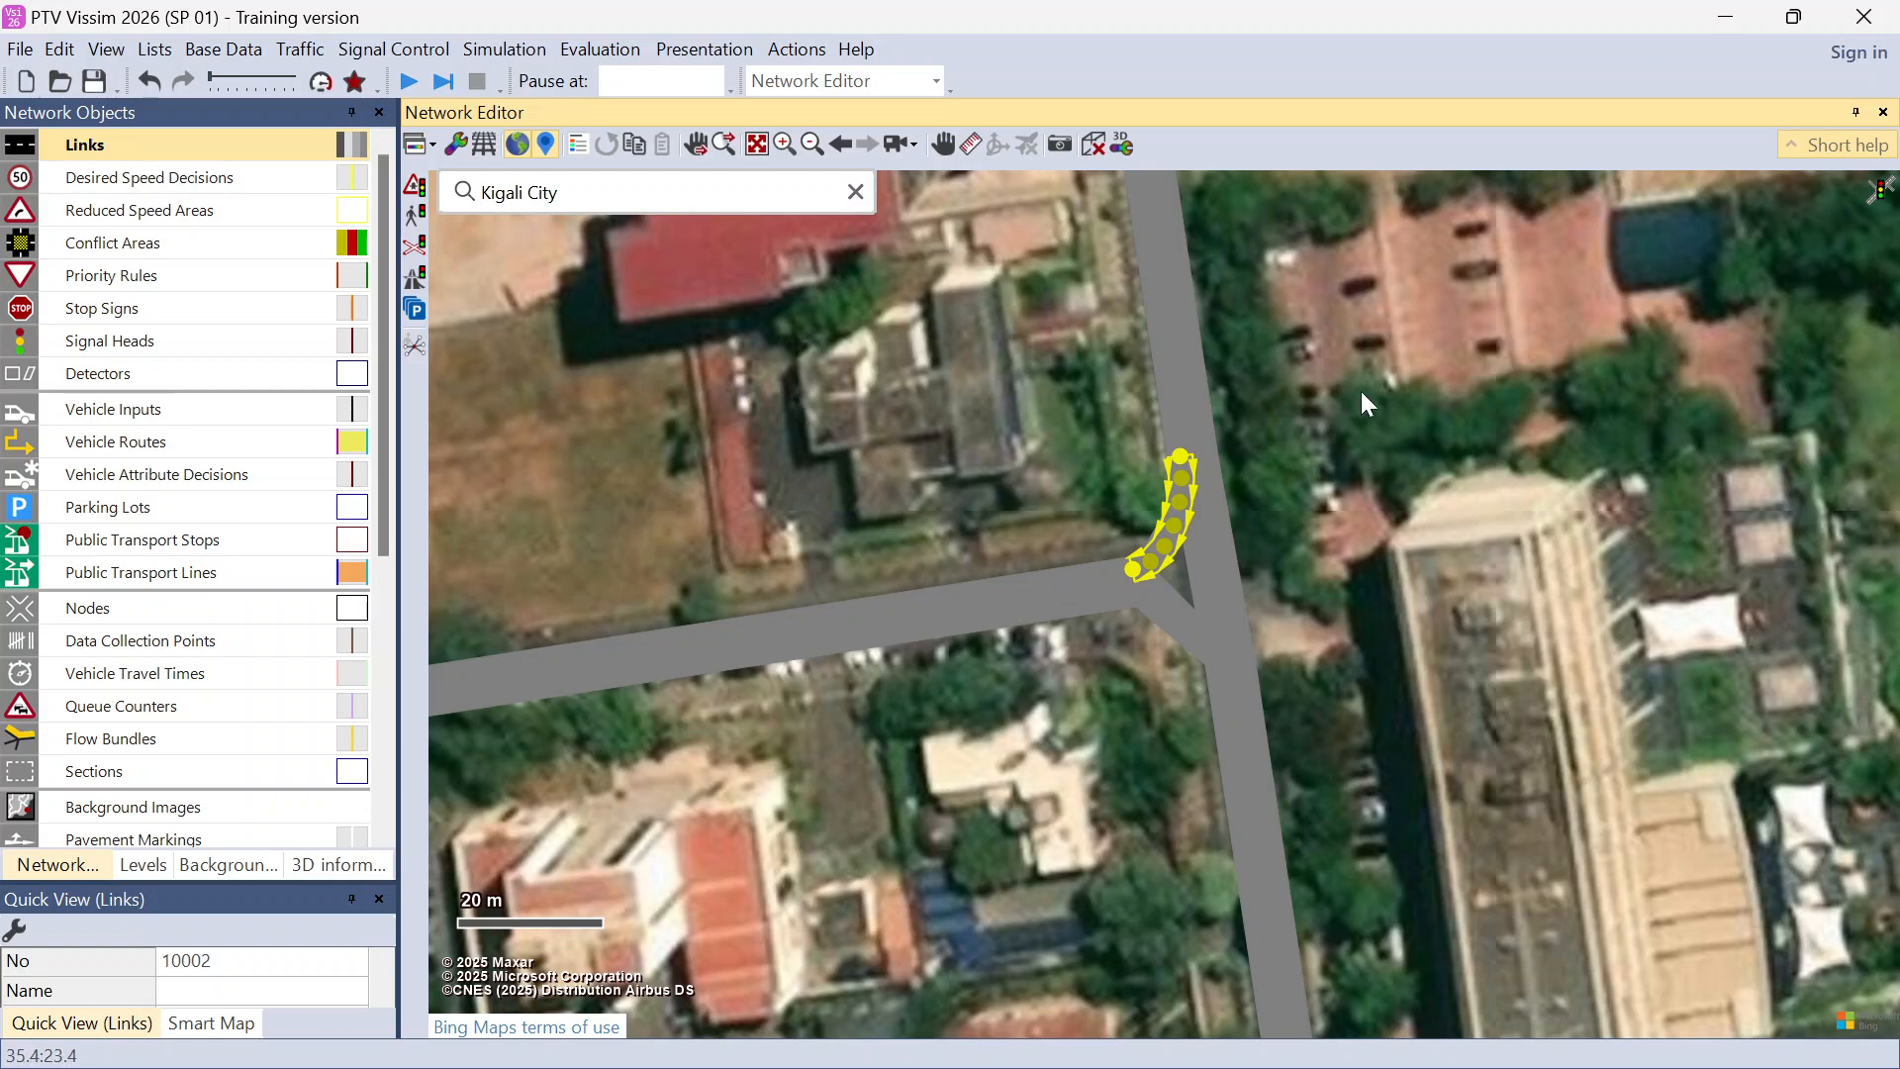
# Step: Generate splines for all connectors in the junction with 5 intermediate points per segment, keeping the current intermediate points, and clear the selection
pyautogui.moveTo(1362, 390); pyautogui.dragTo(1011, 745)
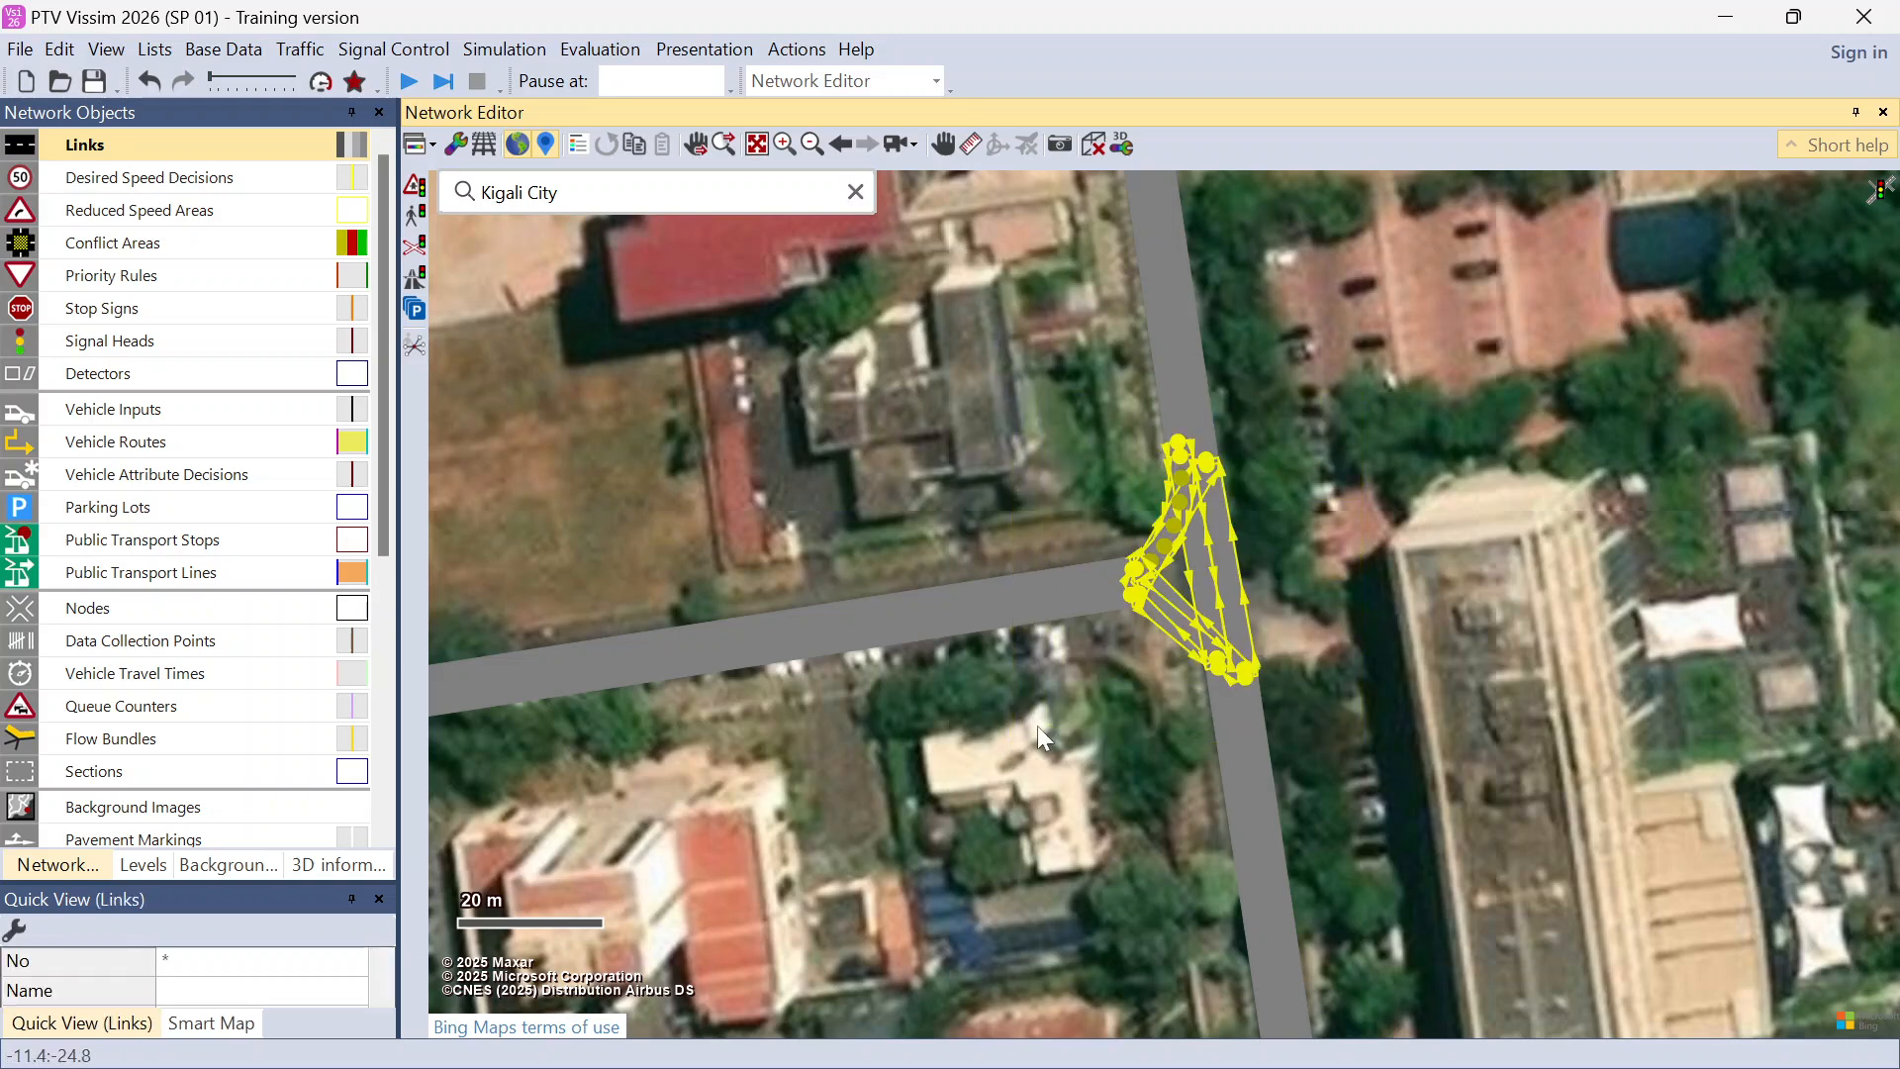
pyautogui.rightClick(1202, 577)
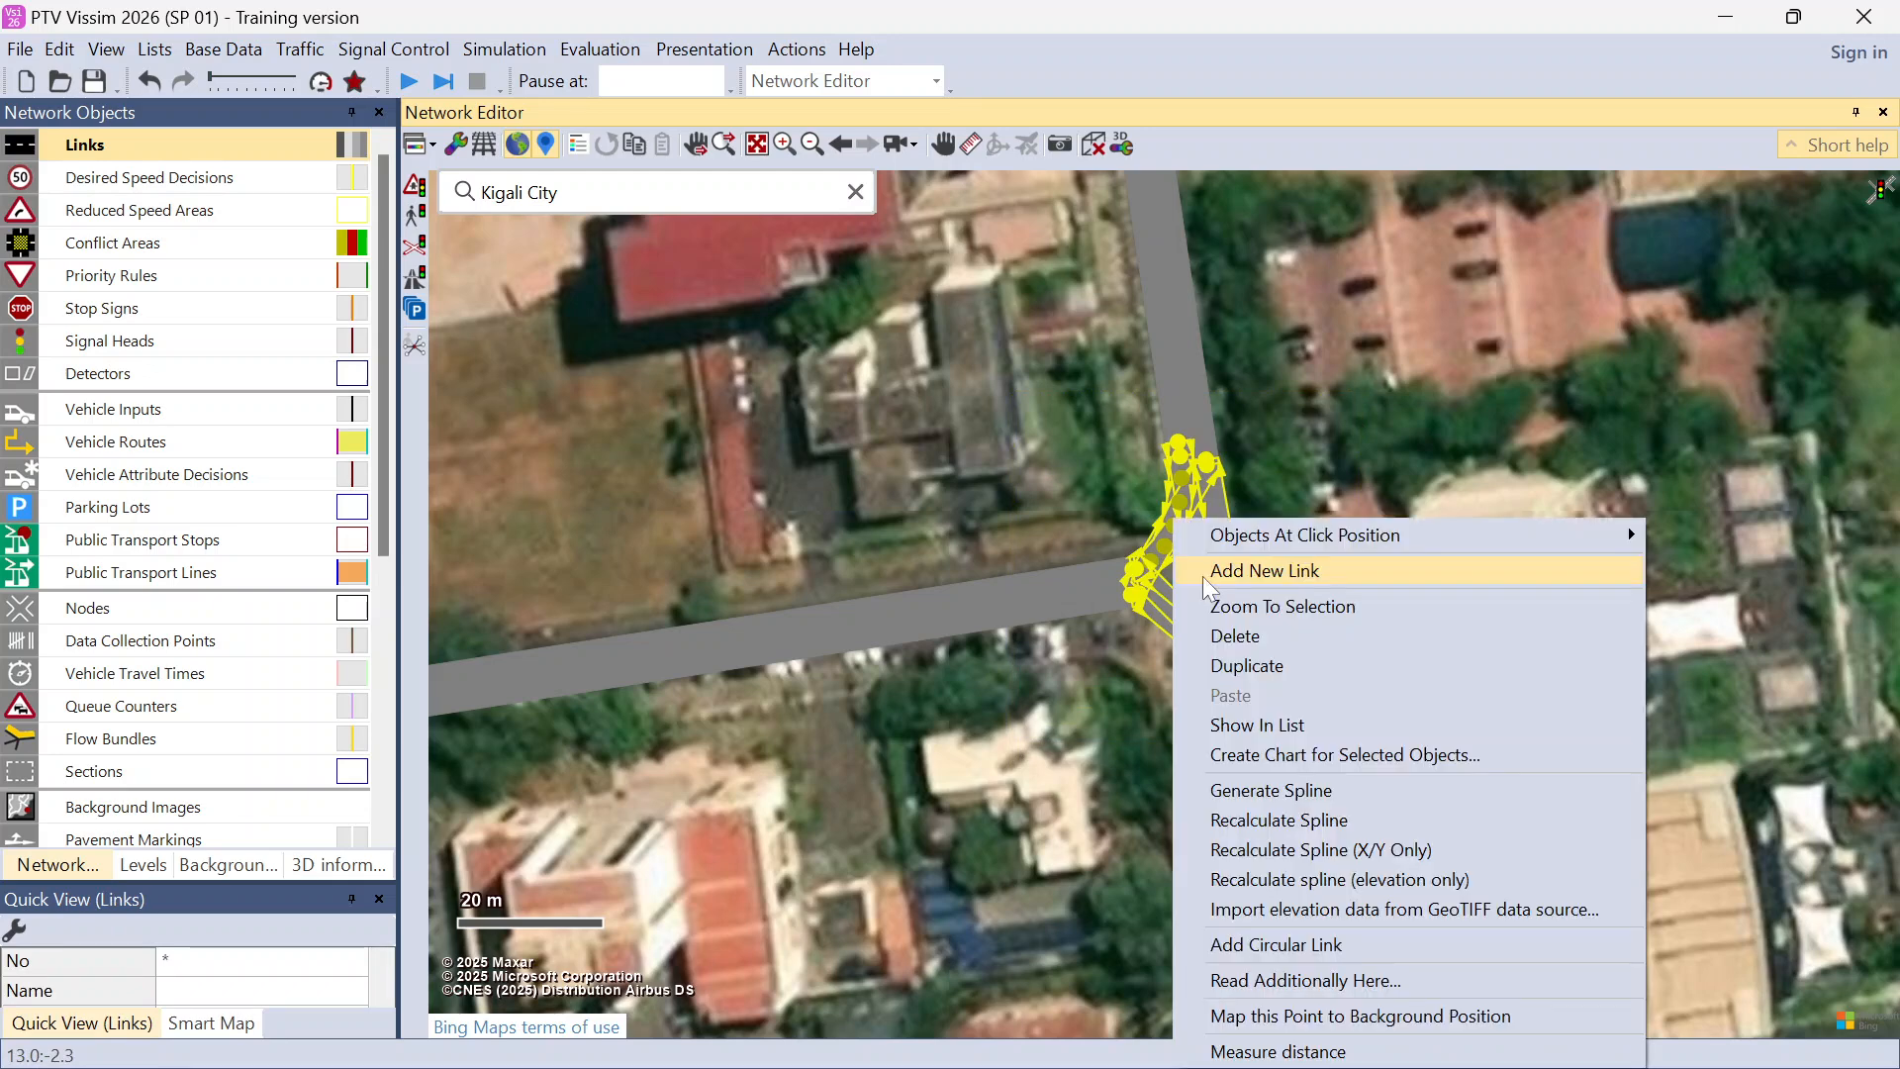
pyautogui.click(1306, 789)
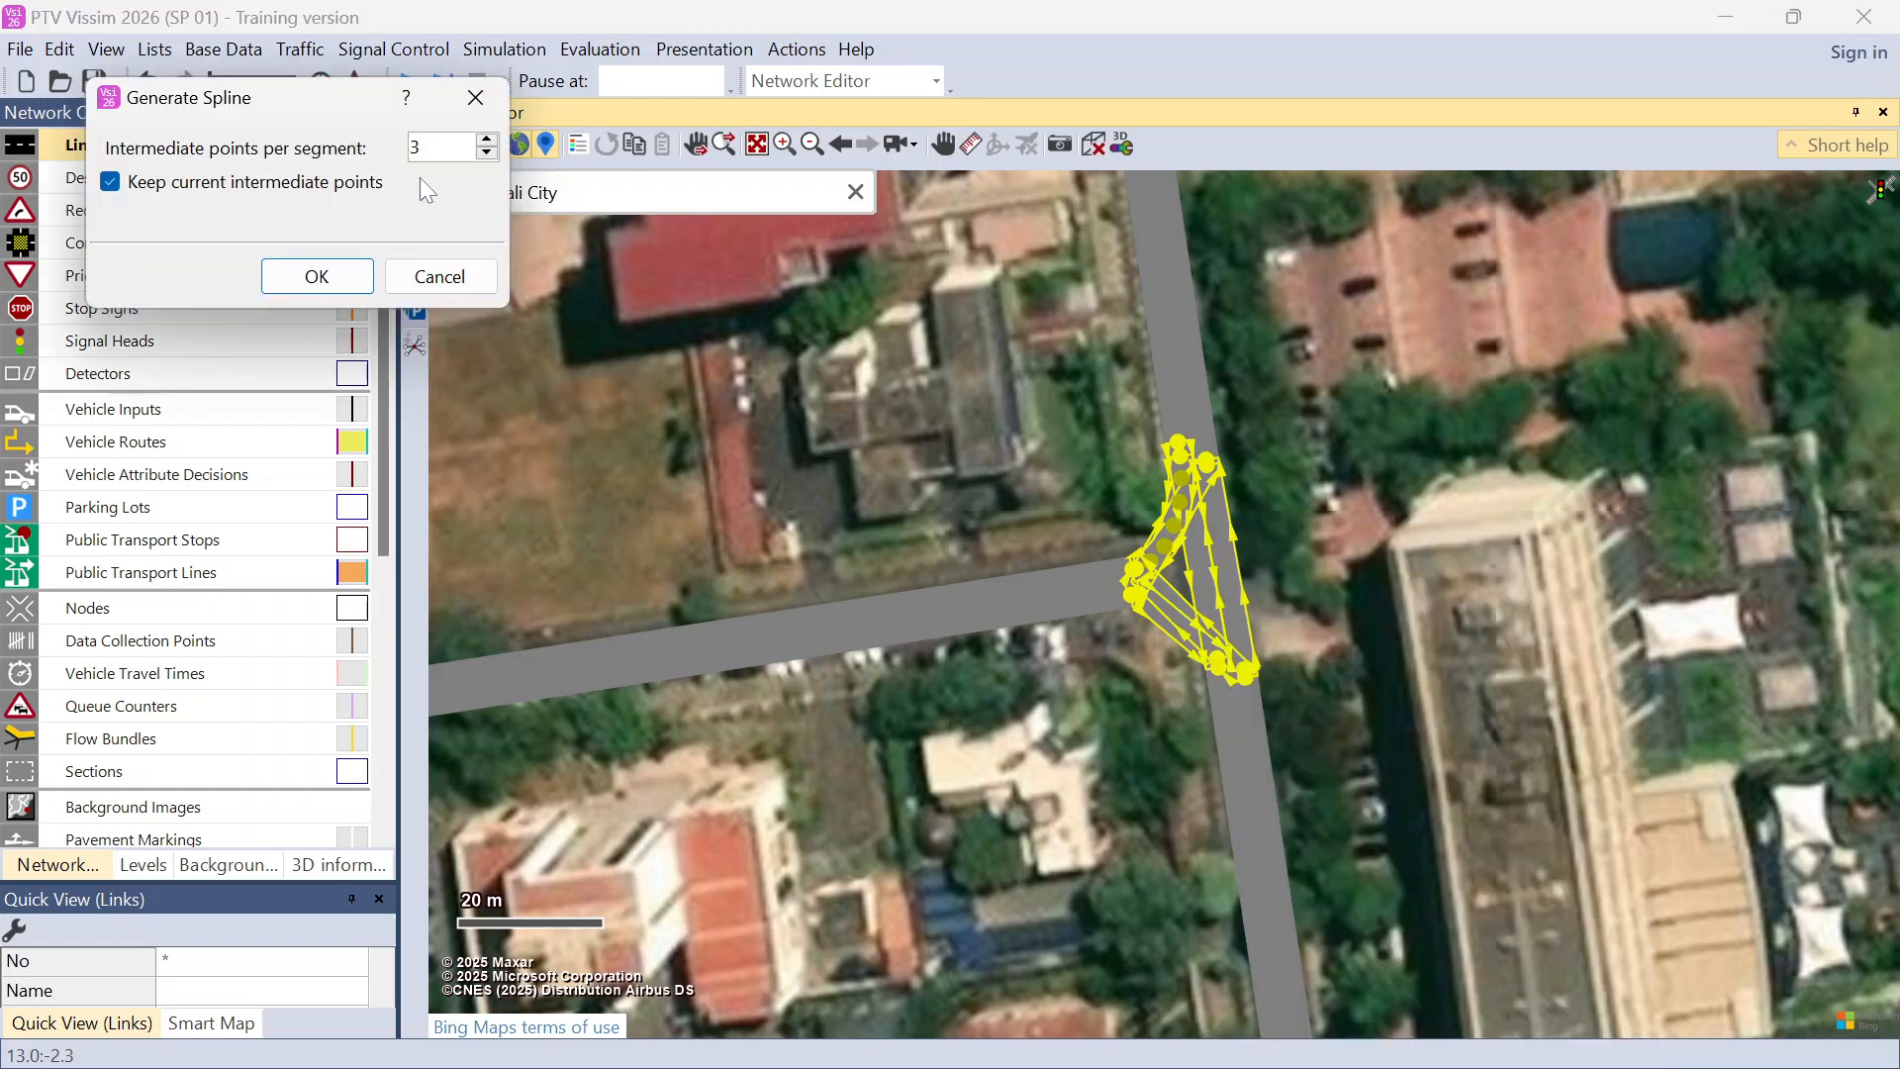
pyautogui.click(486, 141)
pyautogui.click(486, 141)
pyautogui.click(316, 278)
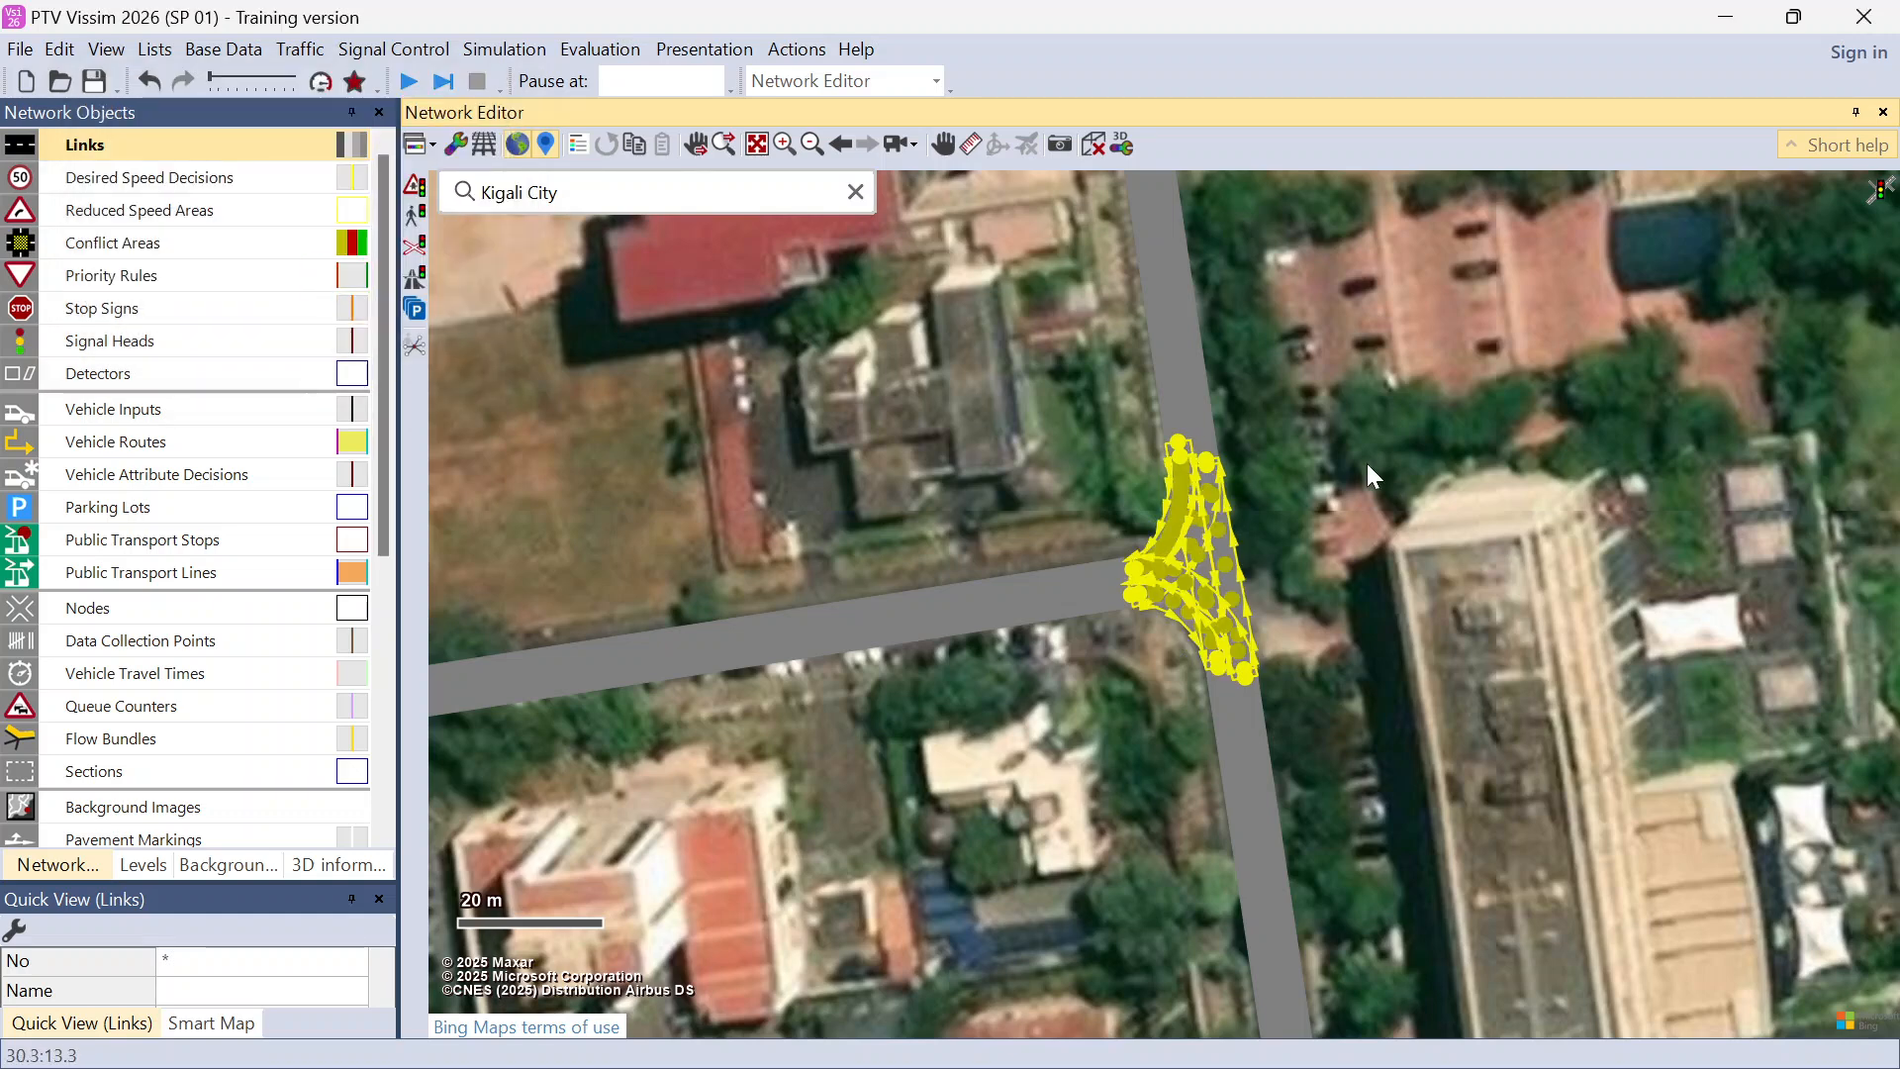
pyautogui.click(1379, 490)
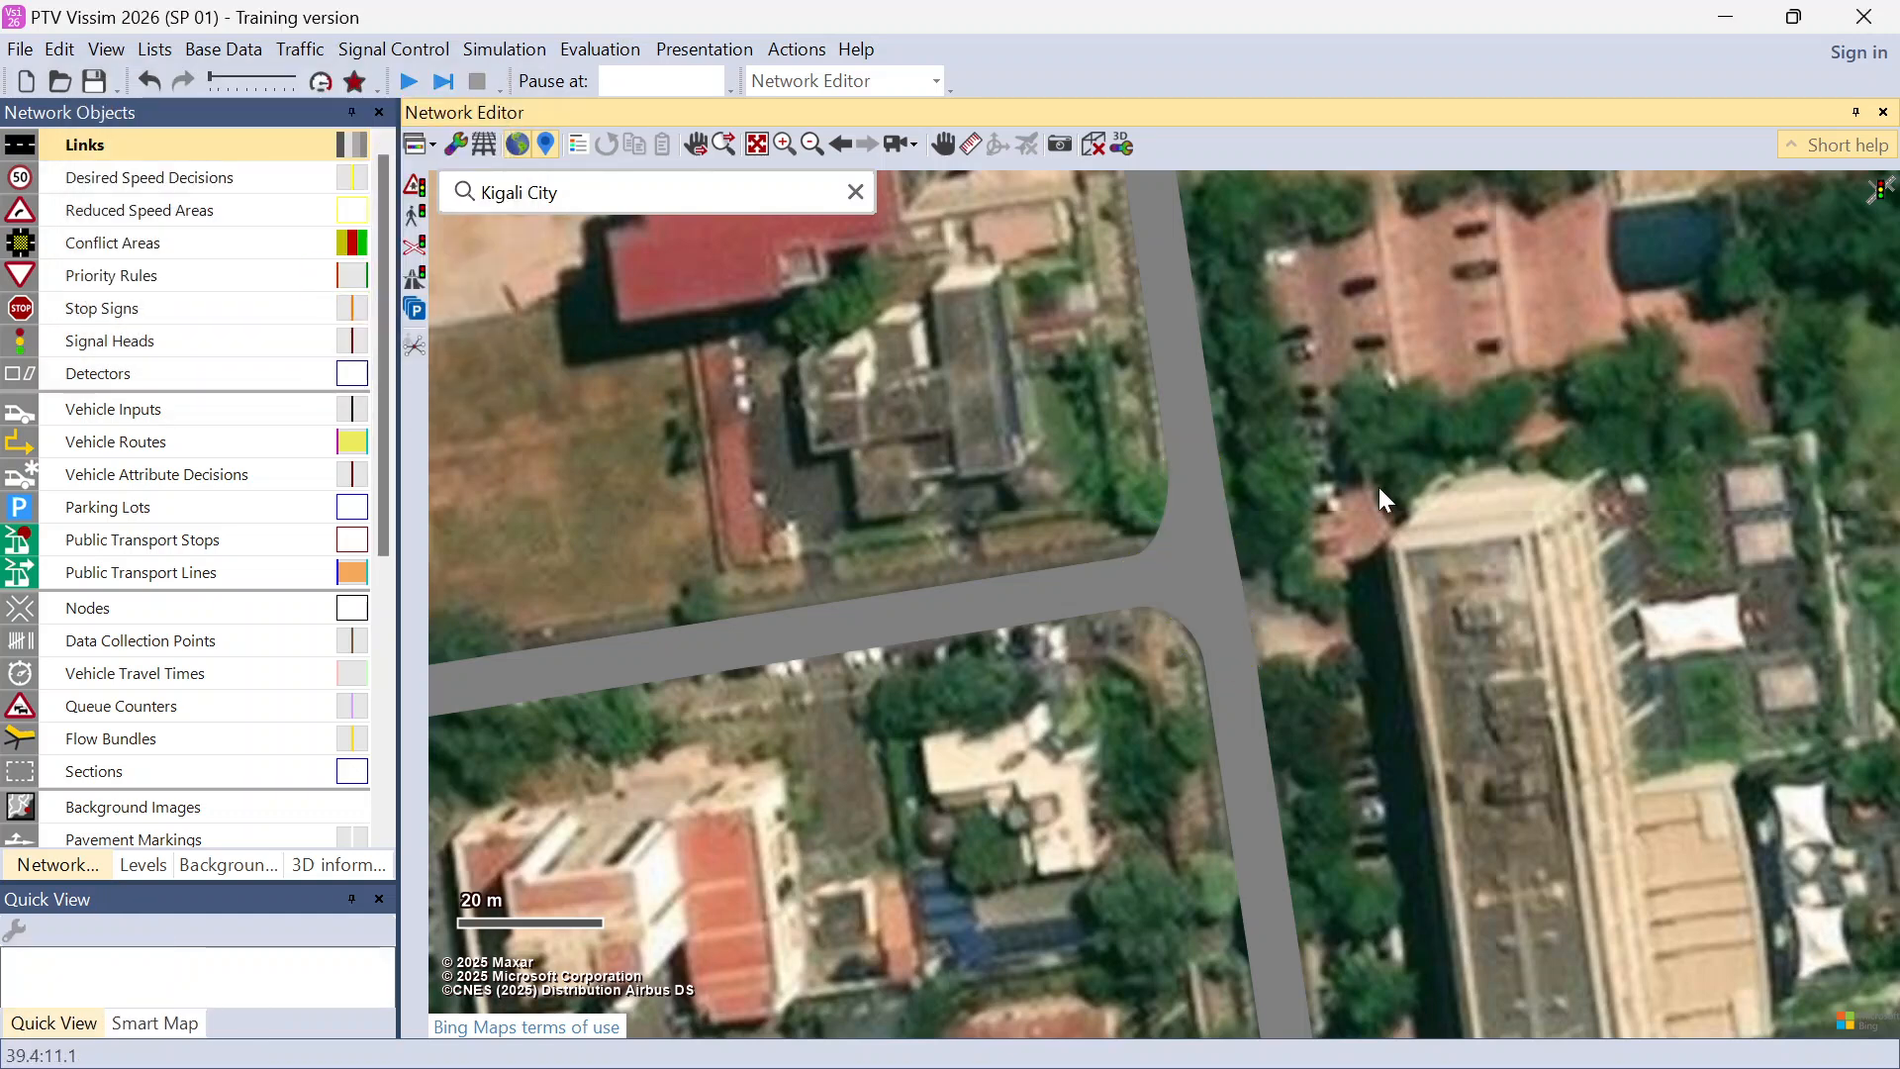
# Step: Examine the curved turning and through connectors at the junction one by one and review the whole T-junction
pyautogui.click(1189, 625)
pyautogui.scroll(3, 1223, 594)
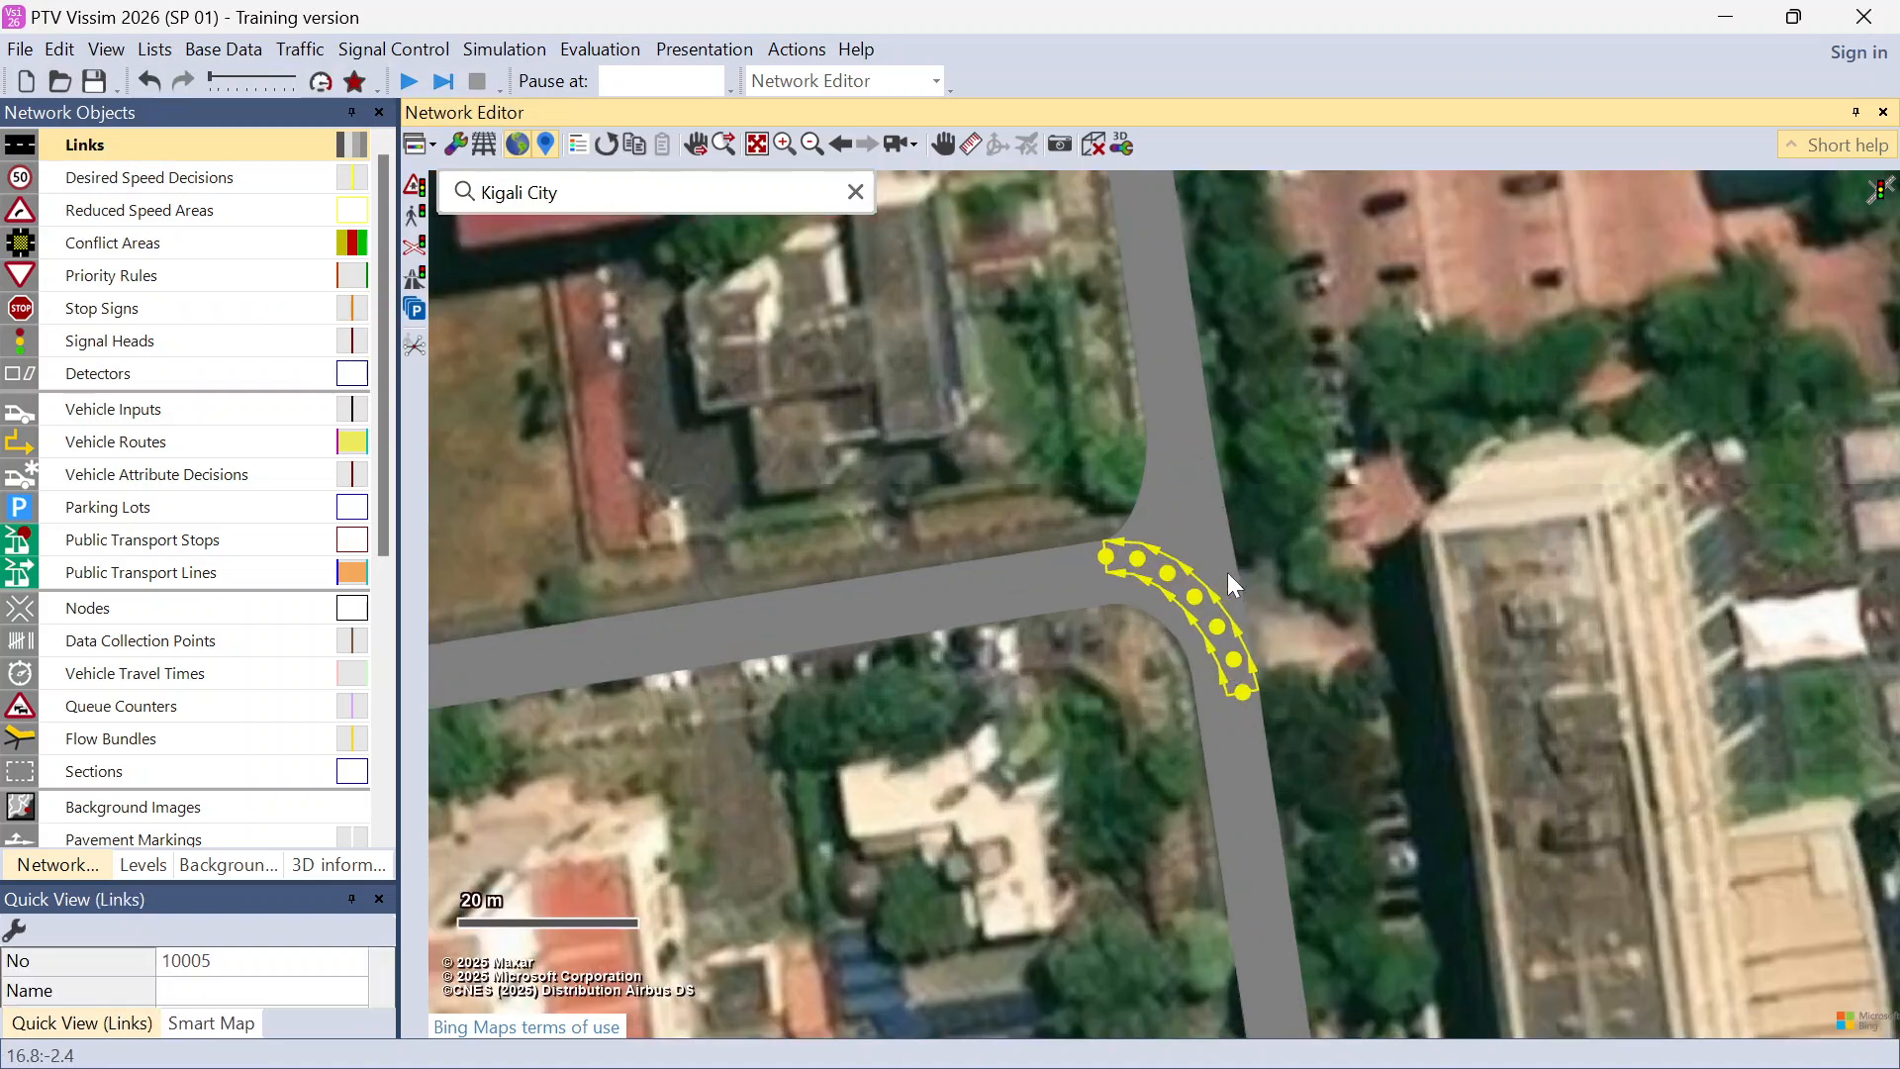
pyautogui.click(1219, 571)
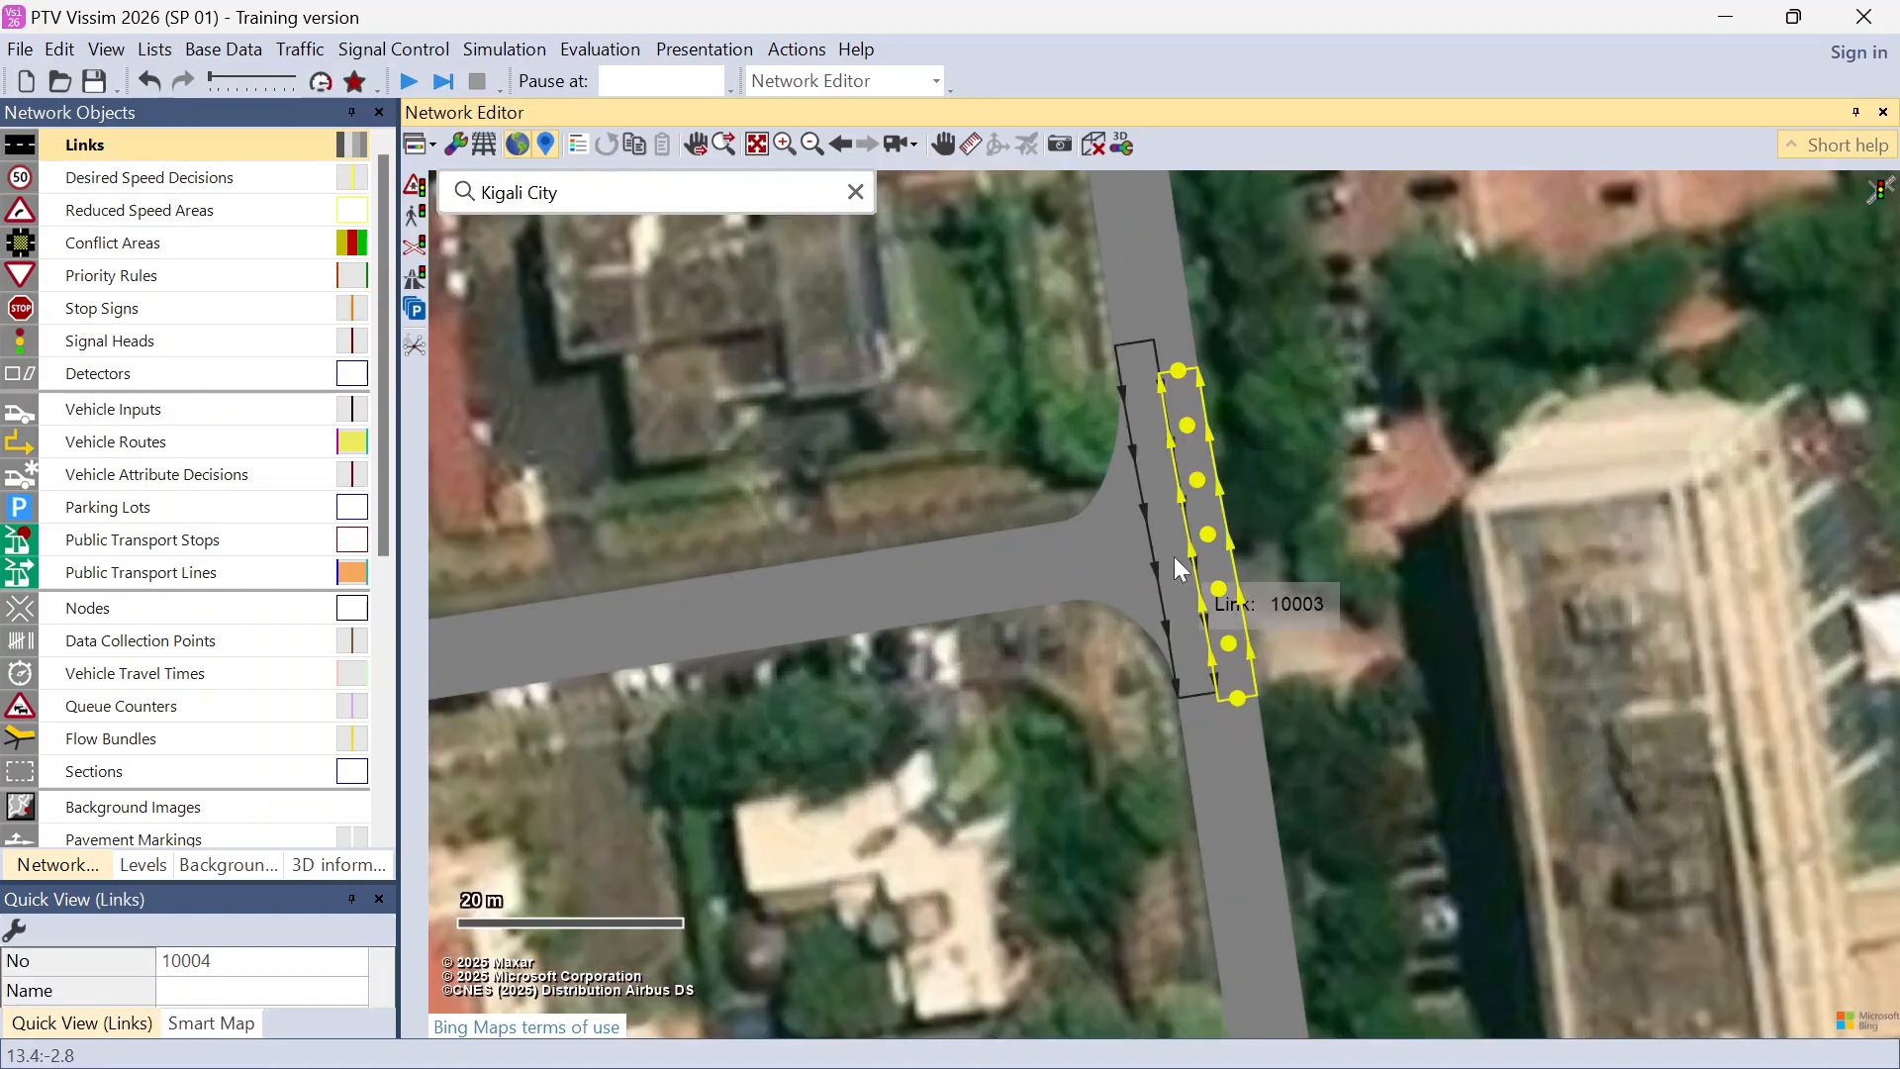
pyautogui.click(1174, 556)
pyautogui.click(1100, 501)
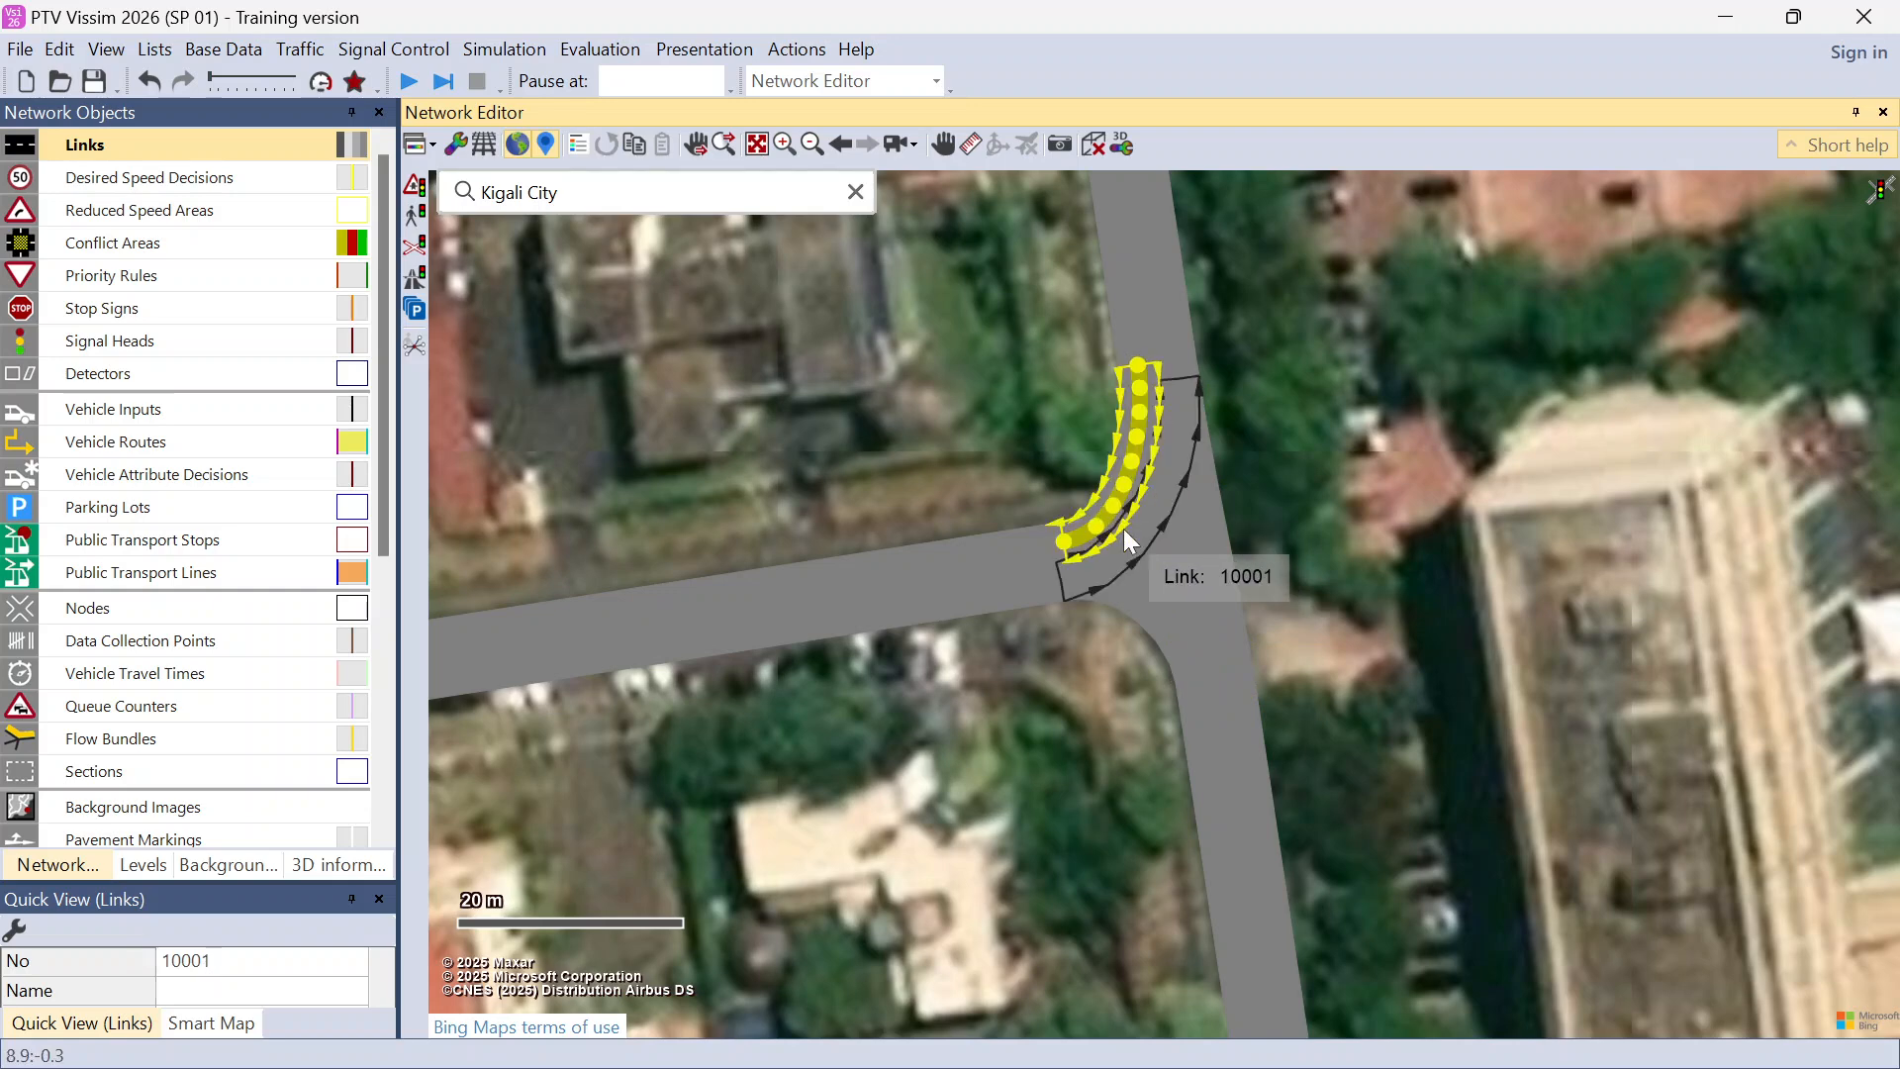
pyautogui.click(1132, 590)
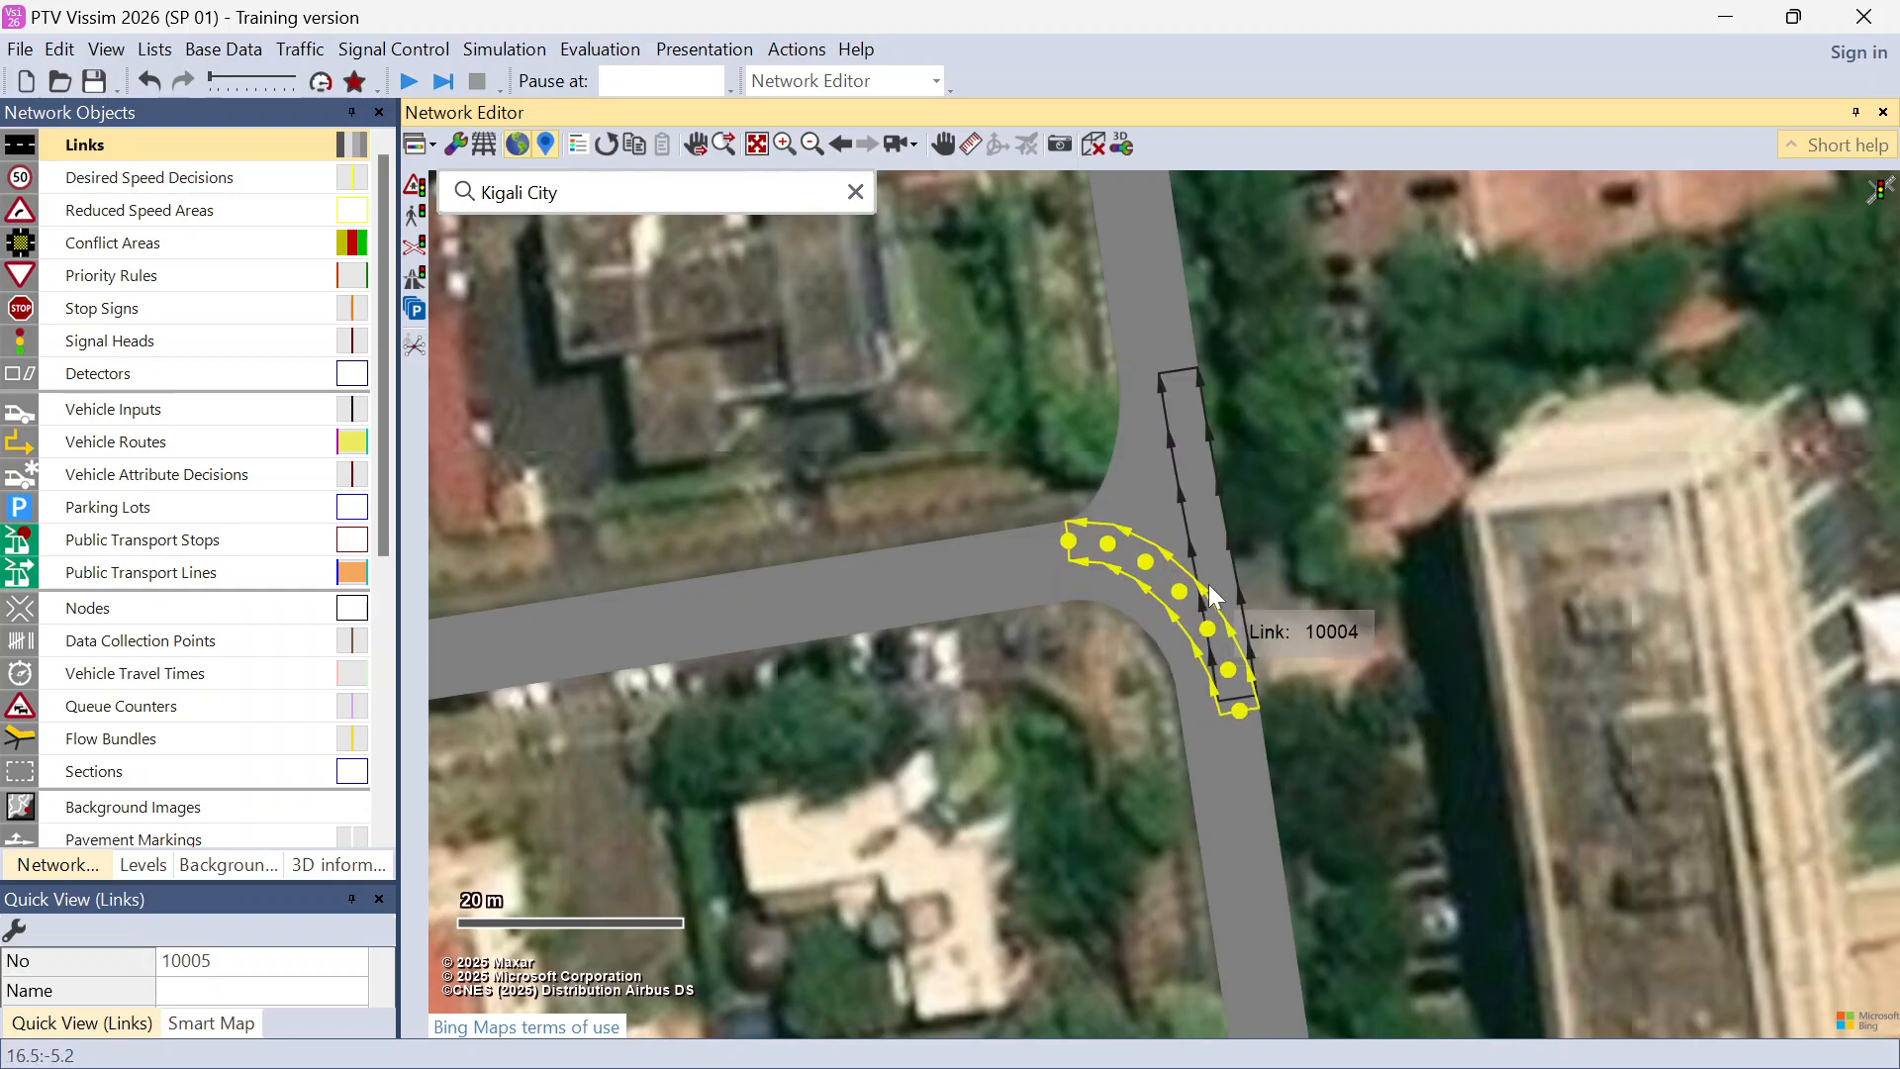
pyautogui.click(1205, 579)
pyautogui.click(1176, 544)
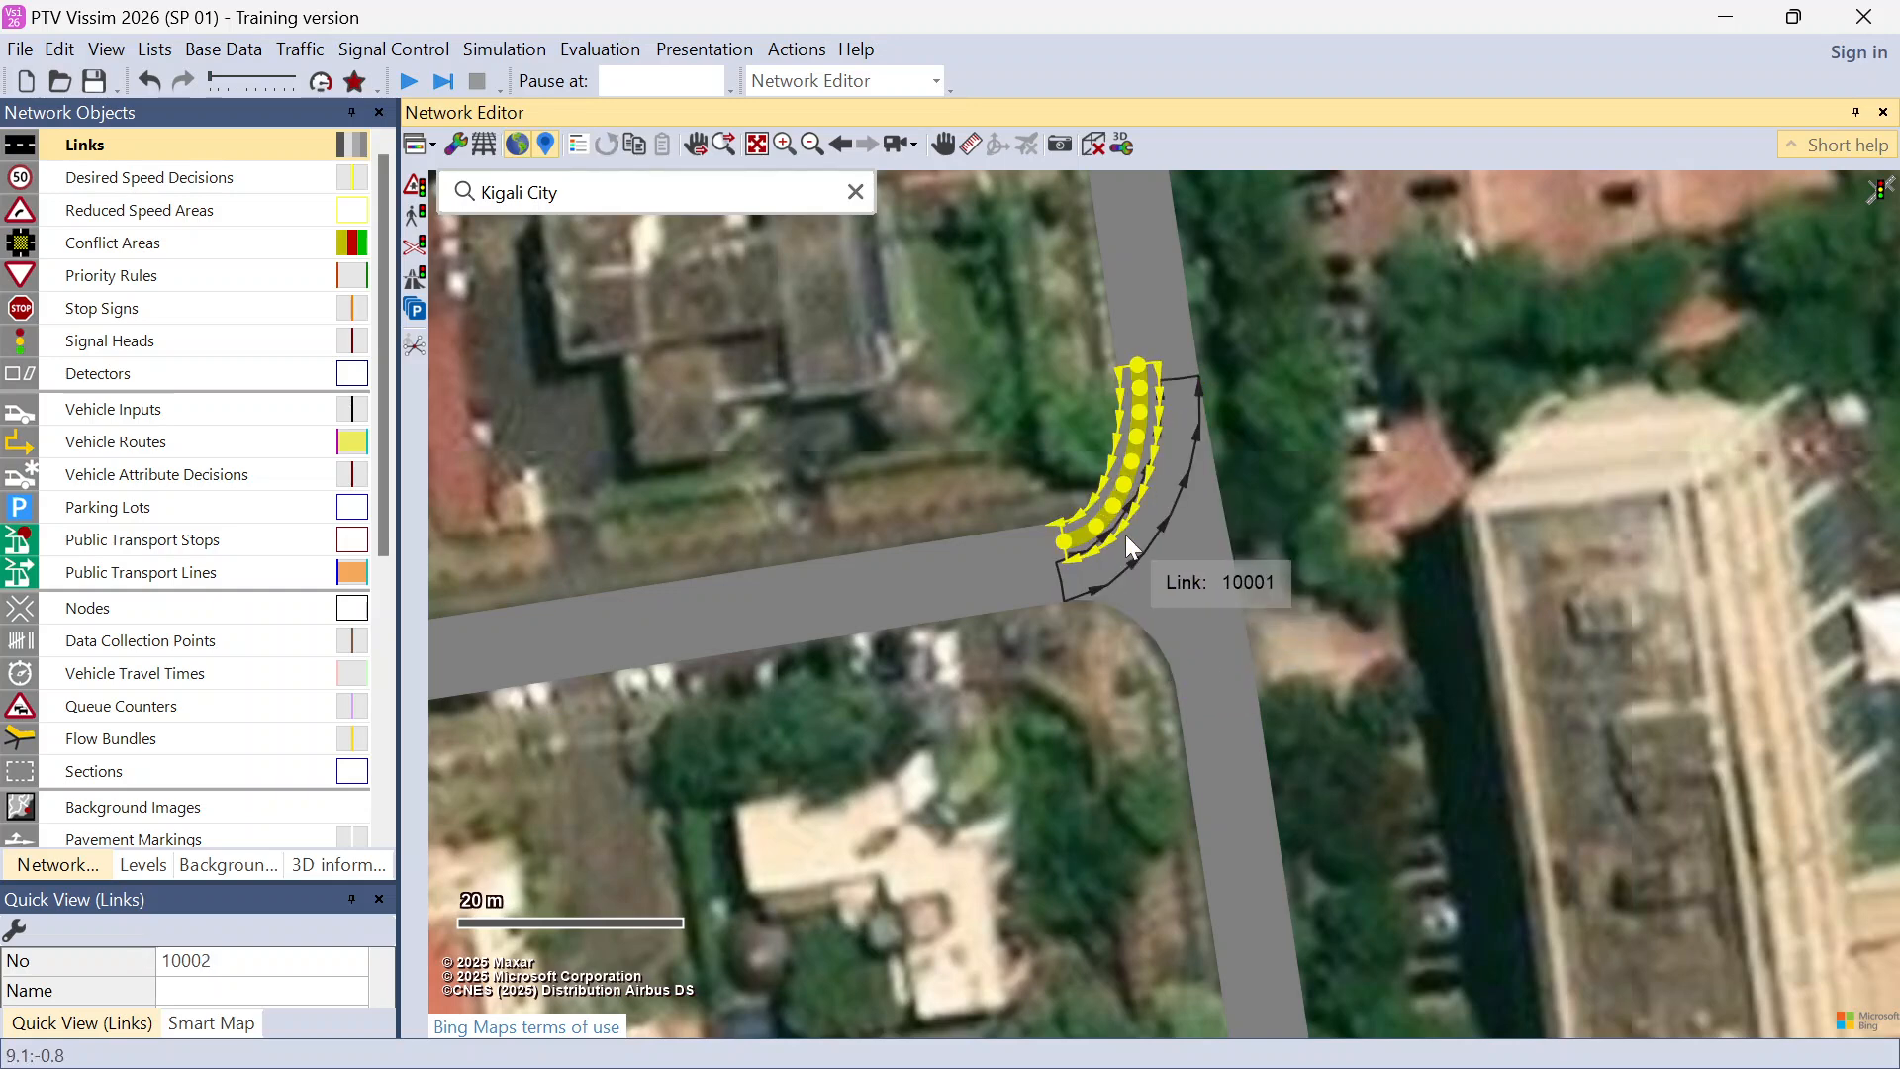
pyautogui.click(1137, 590)
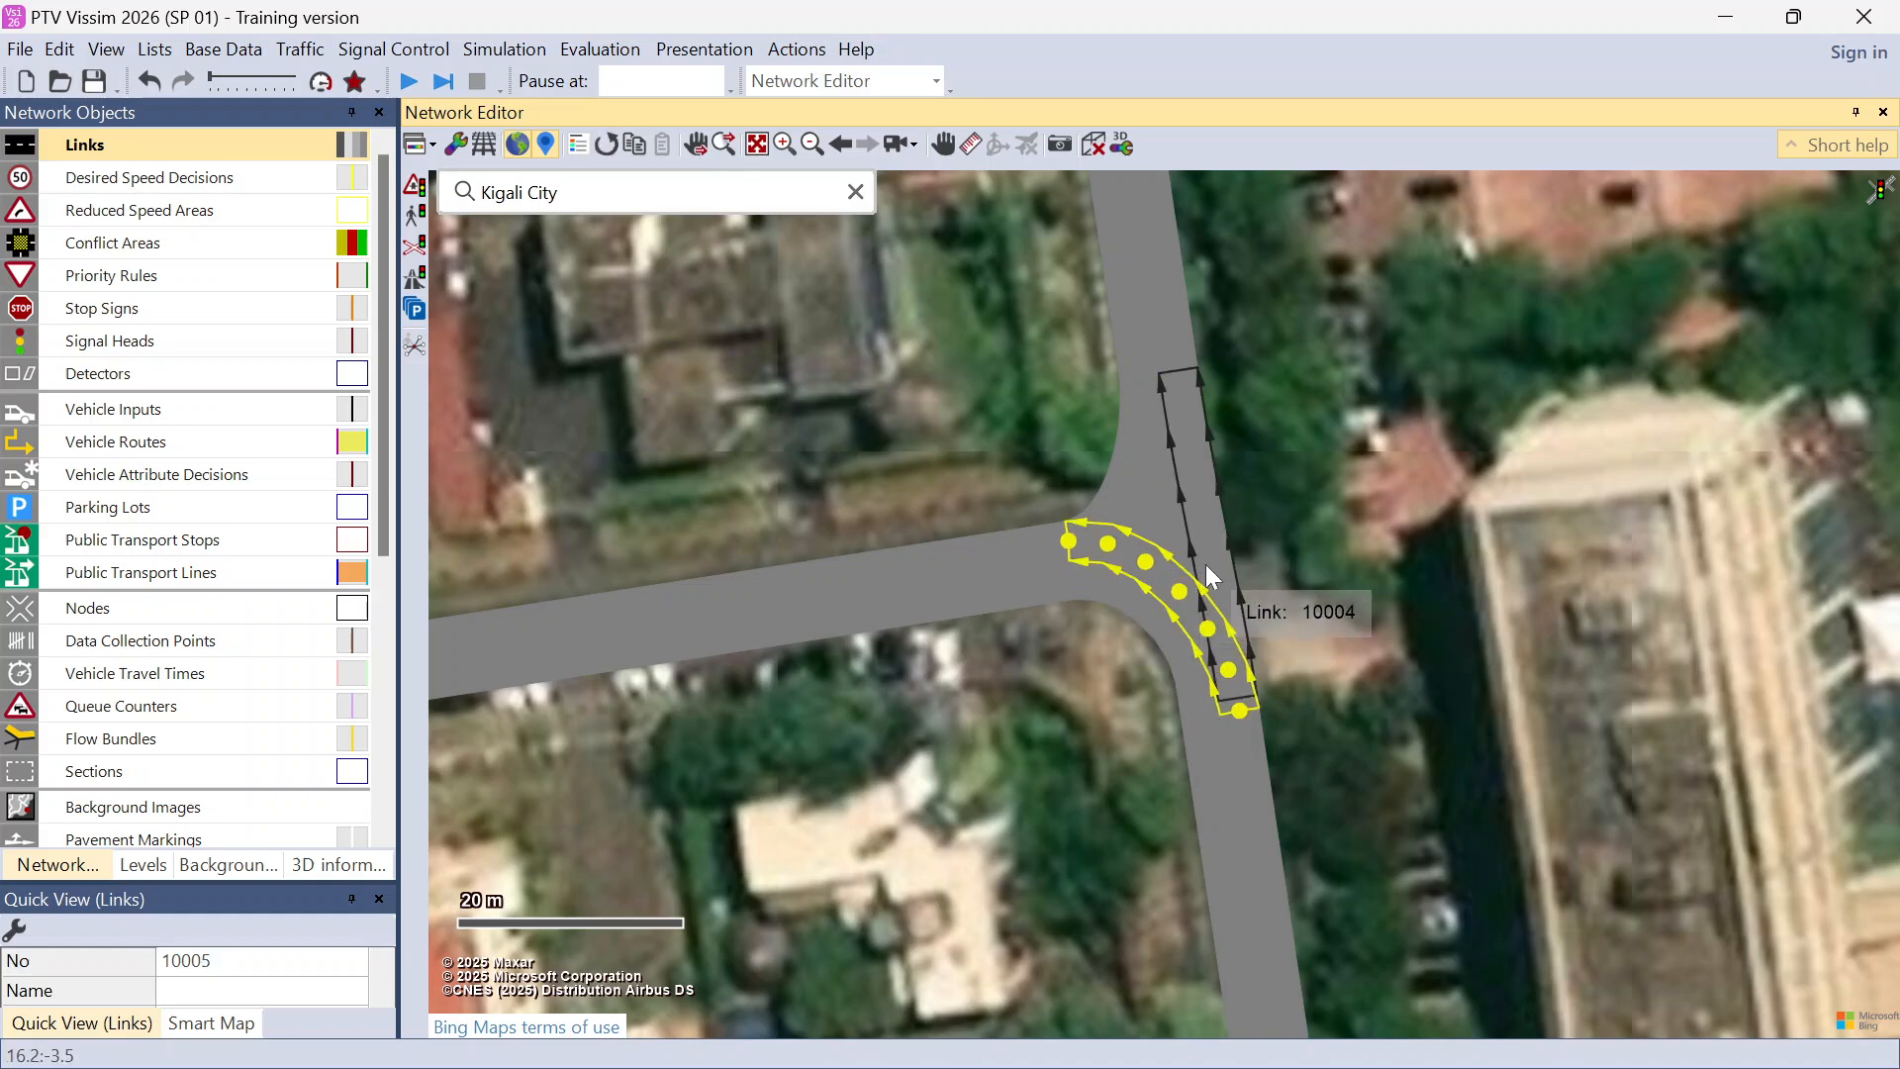
pyautogui.click(1115, 519)
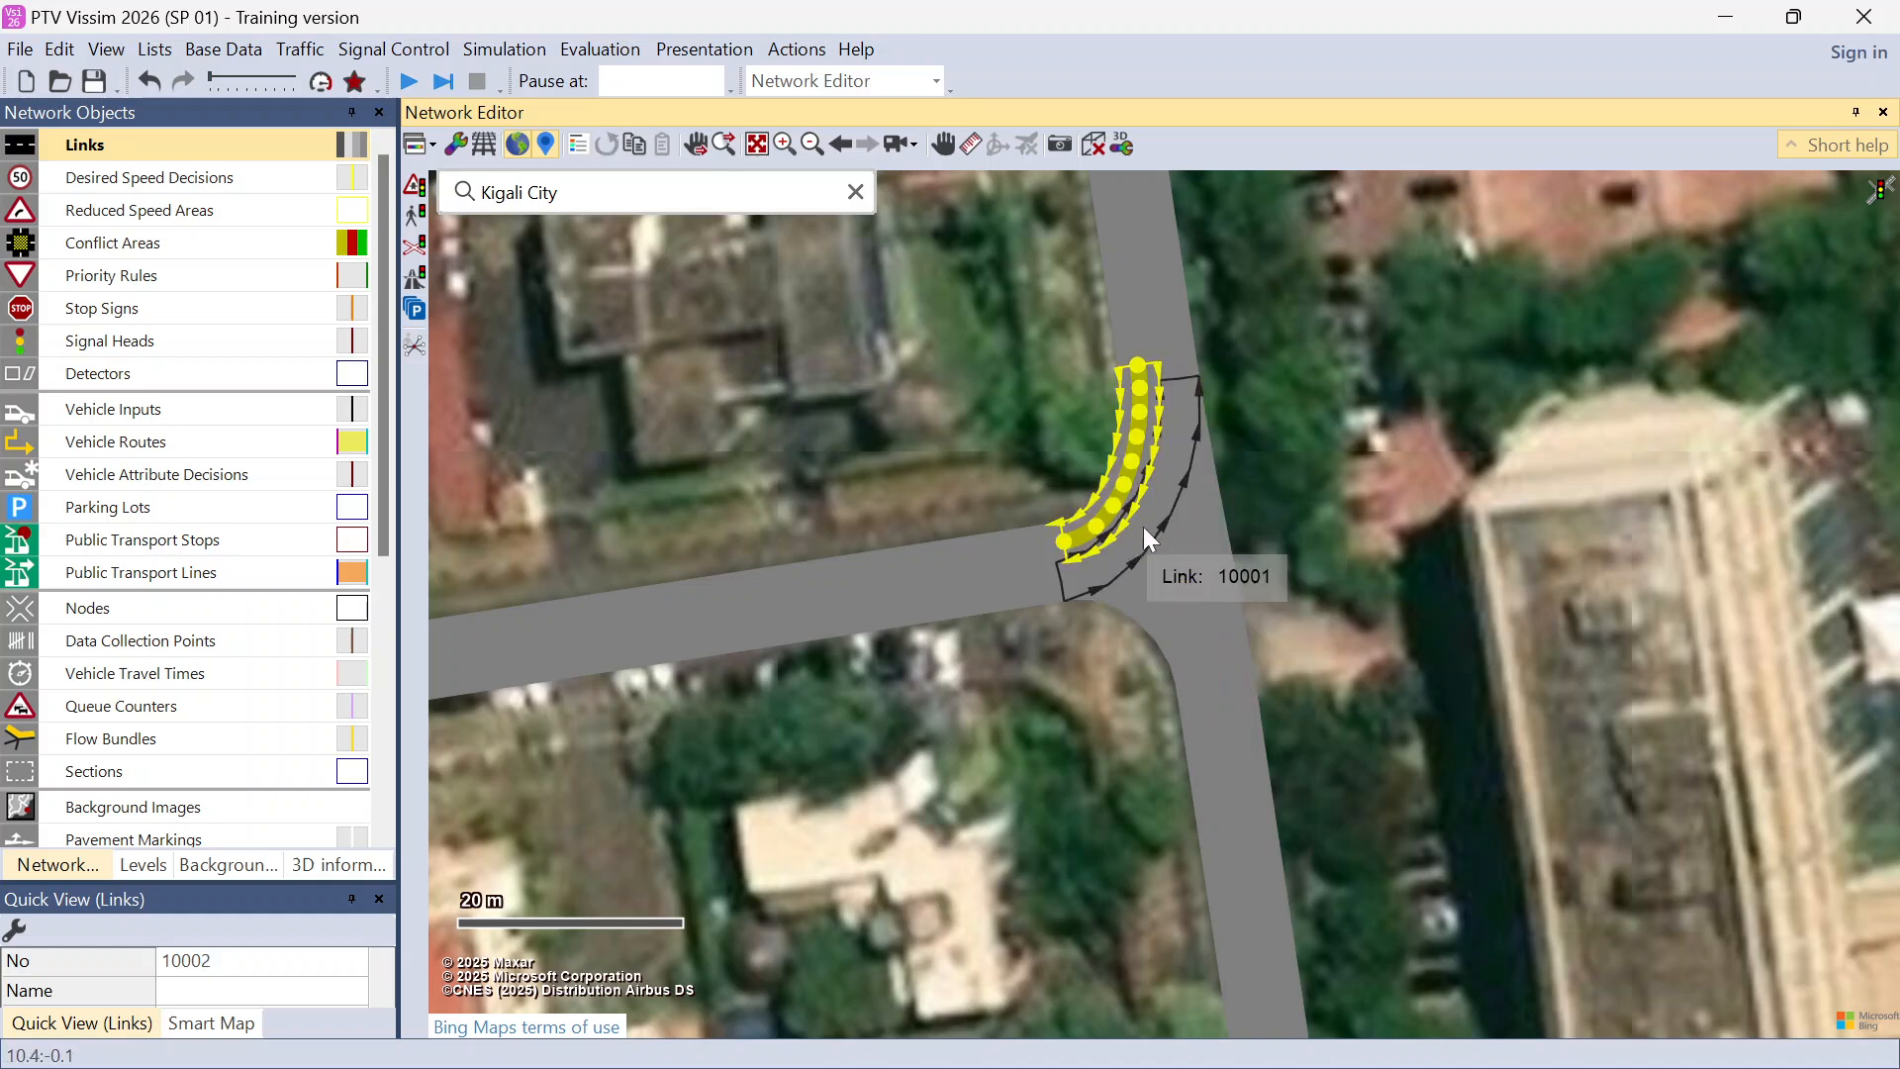
pyautogui.click(1345, 489)
pyautogui.scroll(-2, 1339, 477)
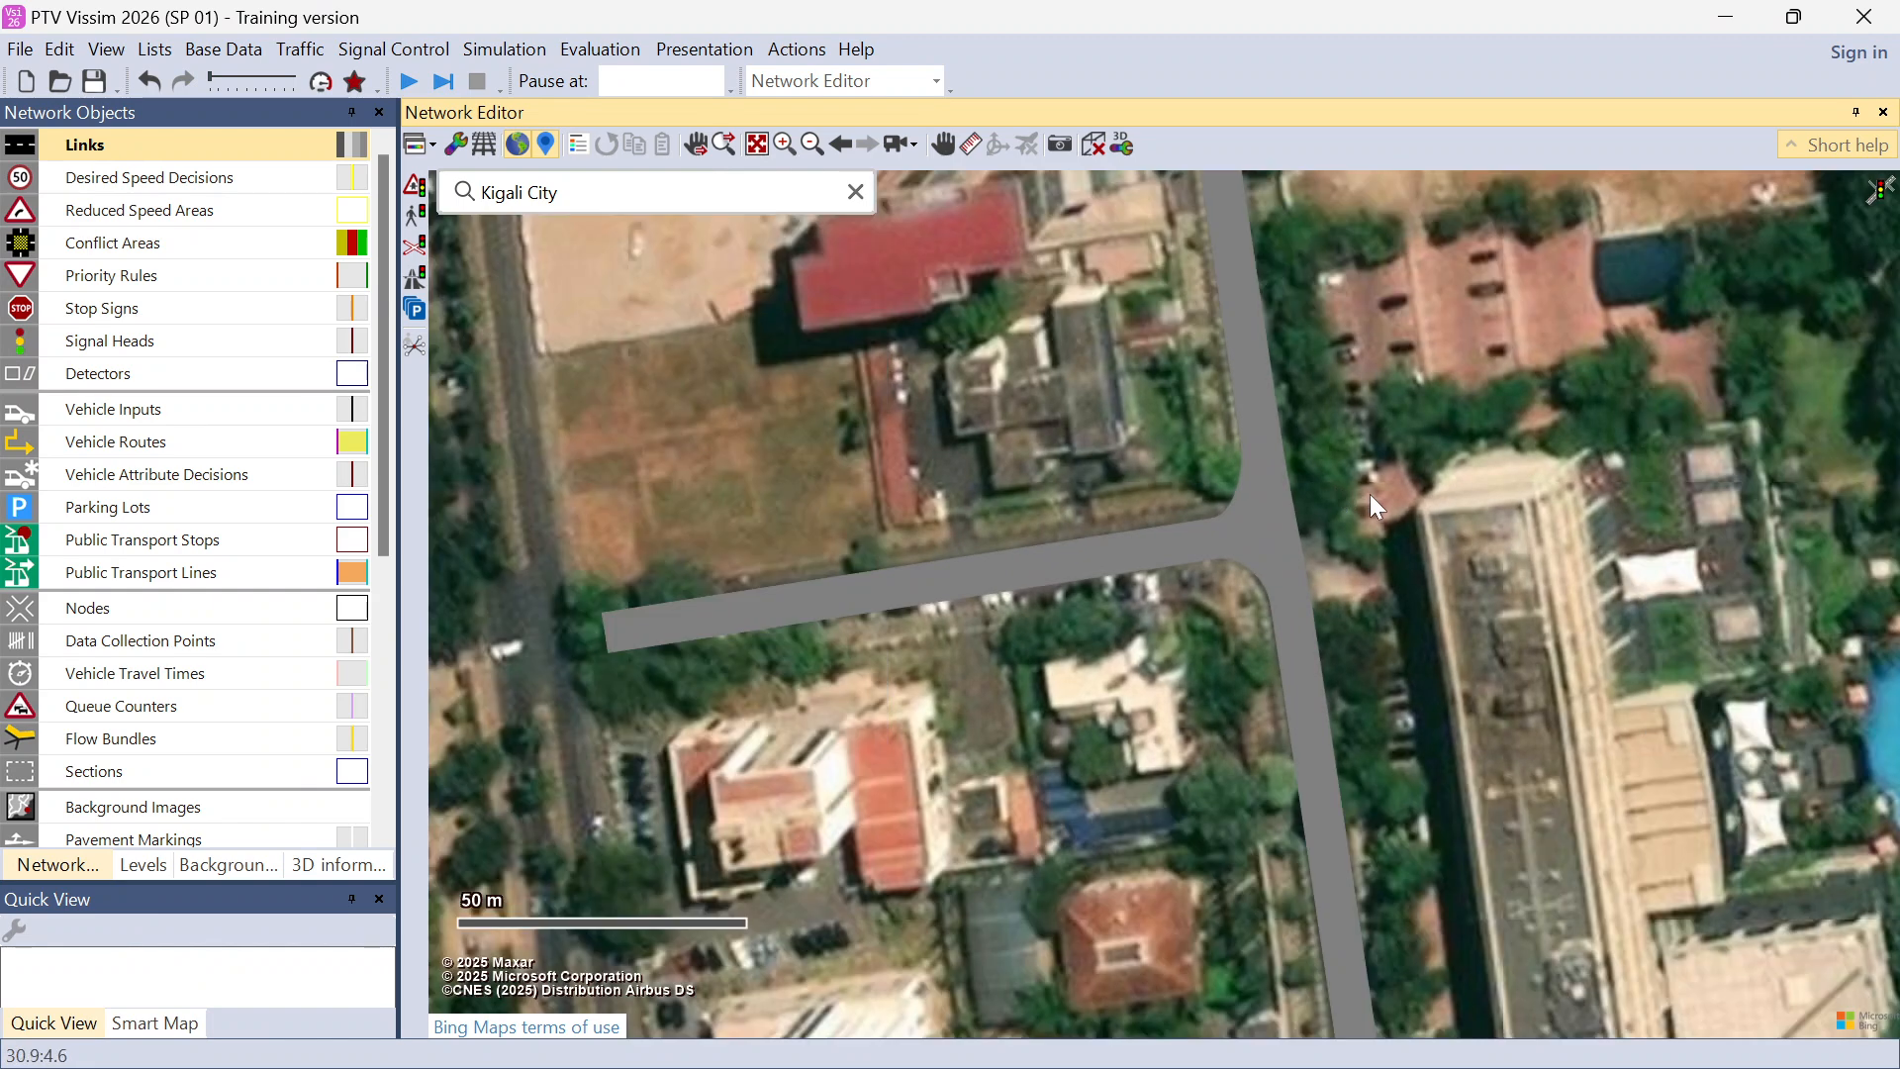
pyautogui.scroll(-2, 1390, 495)
pyautogui.scroll(1, 1201, 561)
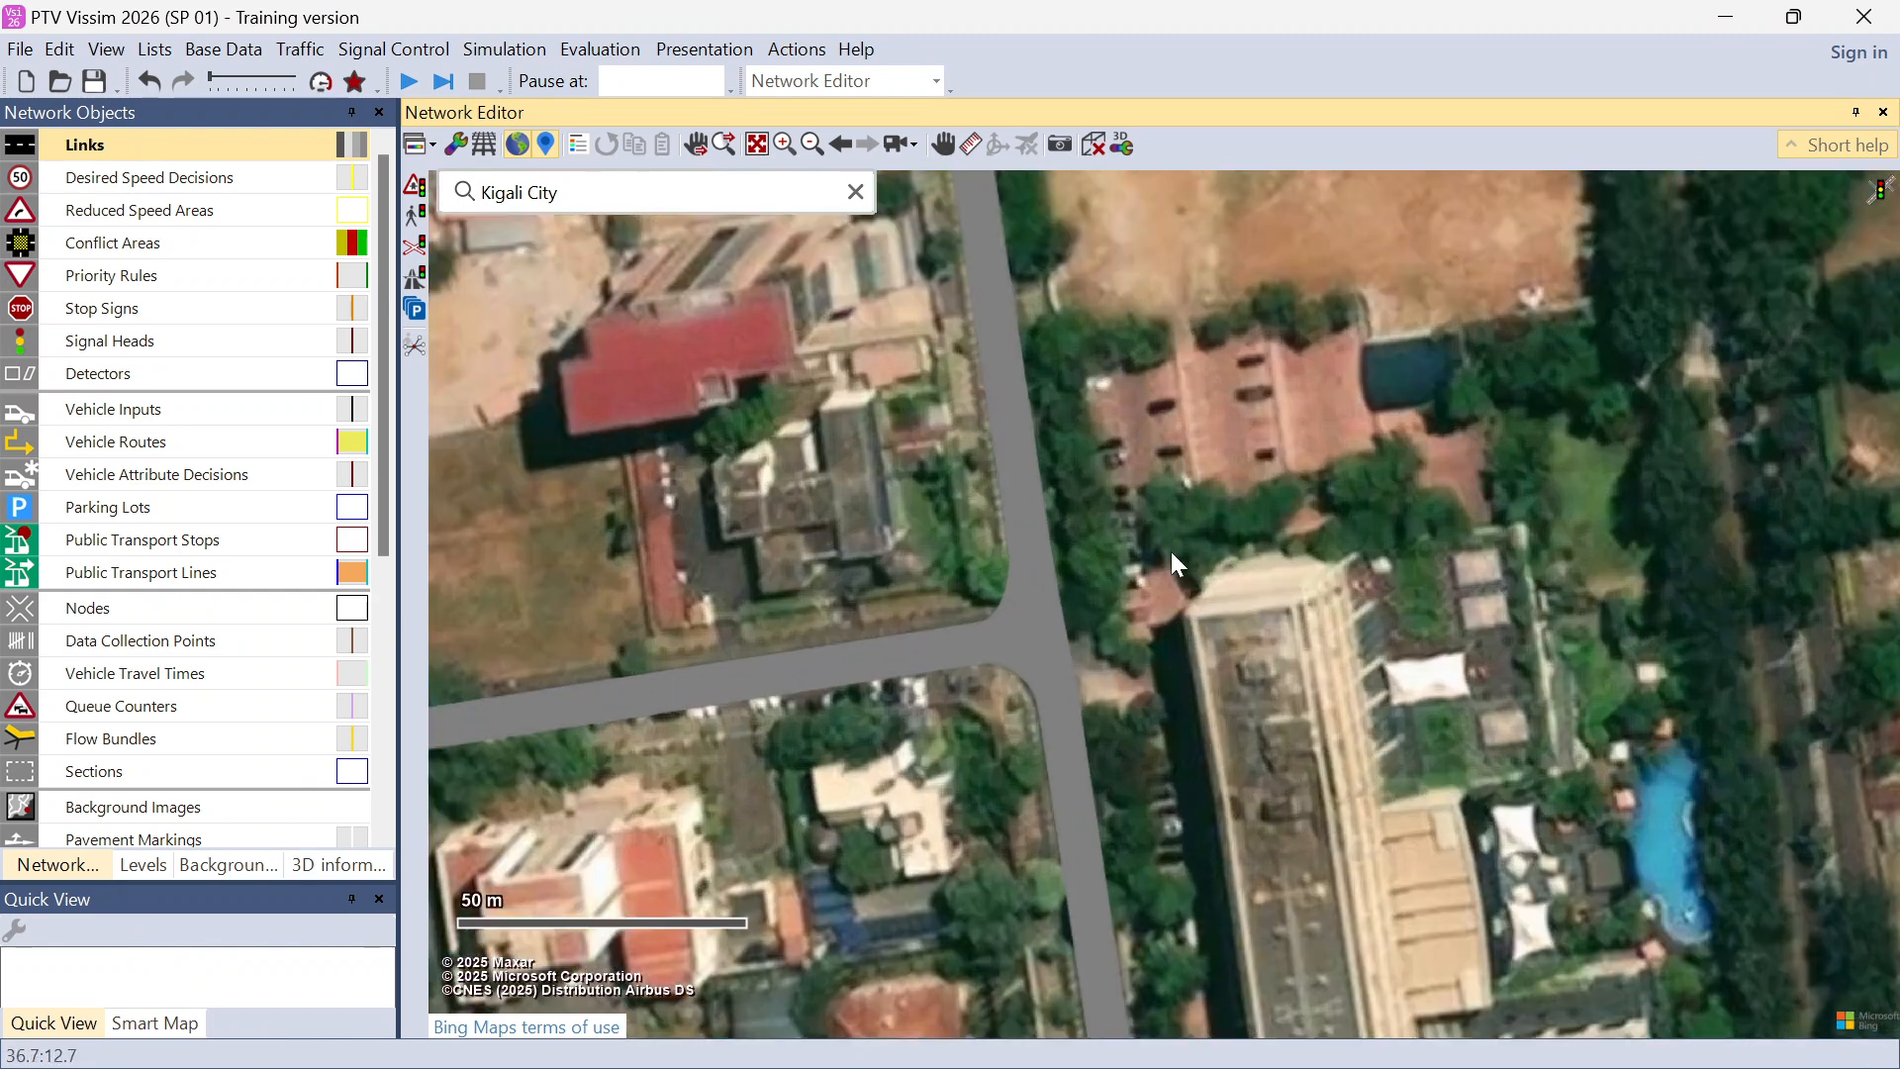